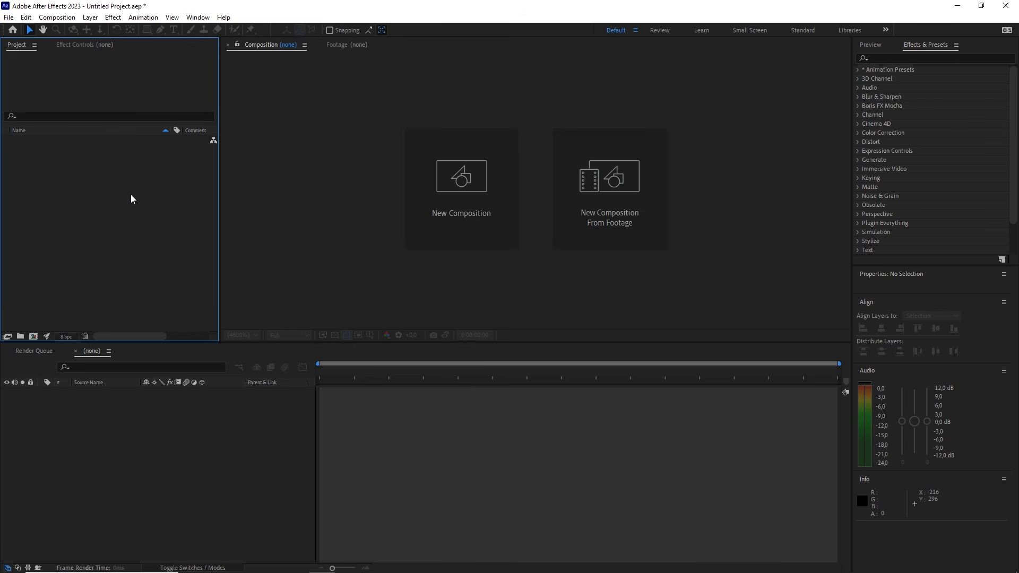
Import the file Personaje intro capas.psd from the assets tutorial folder
click(9, 18)
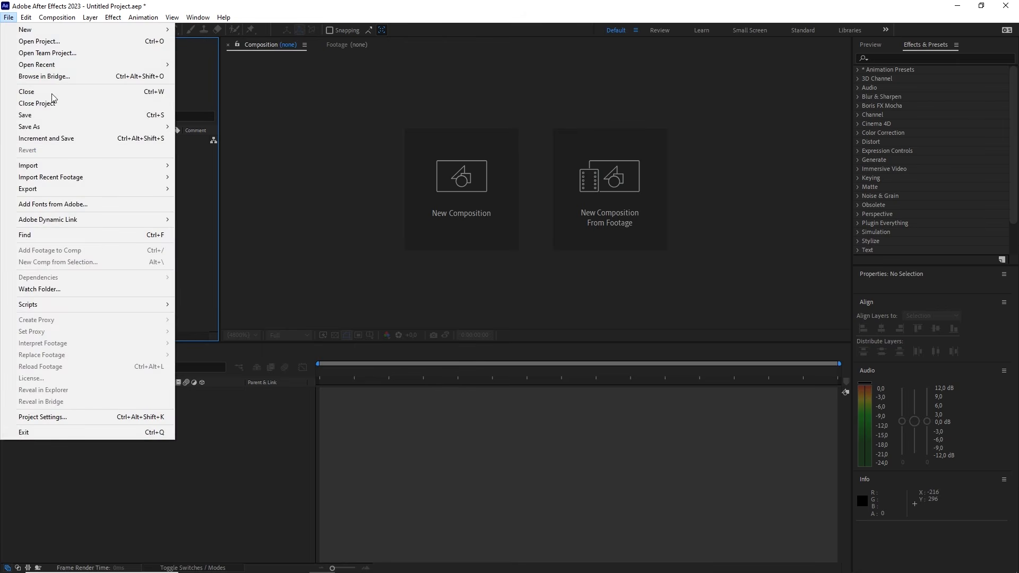
mouse_move(171, 166)
click(206, 165)
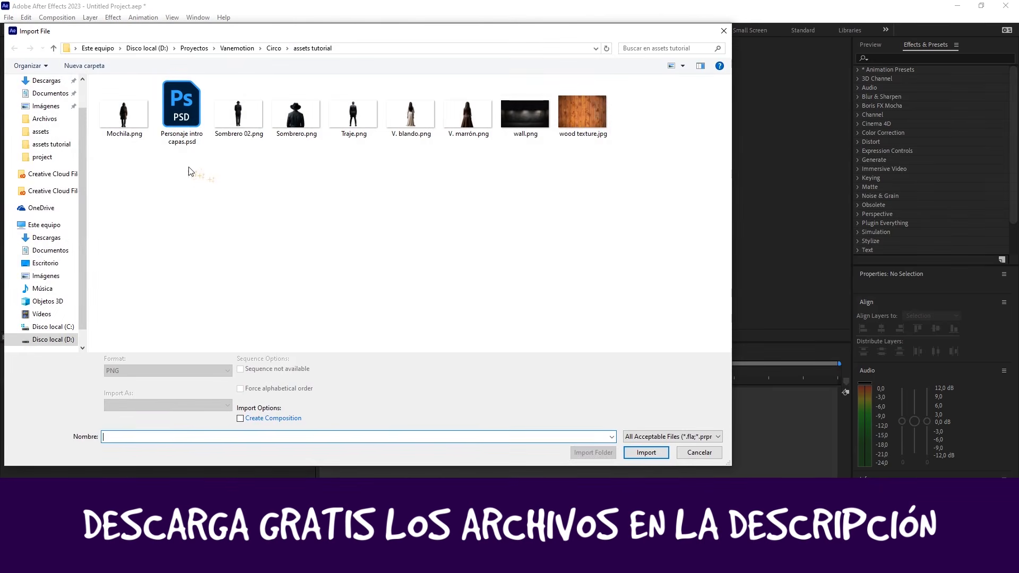
drag(119, 175, 586, 107)
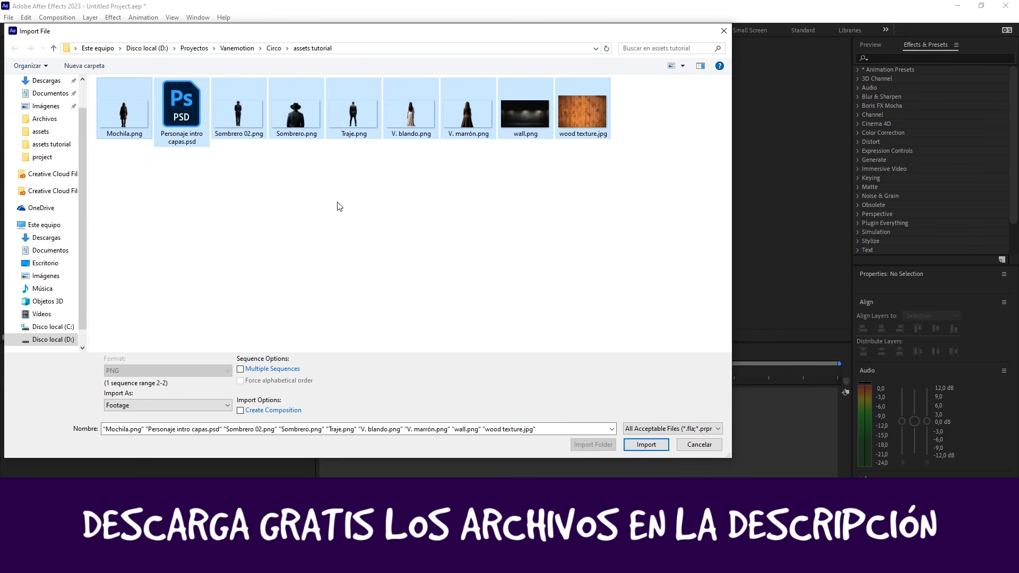
click(265, 197)
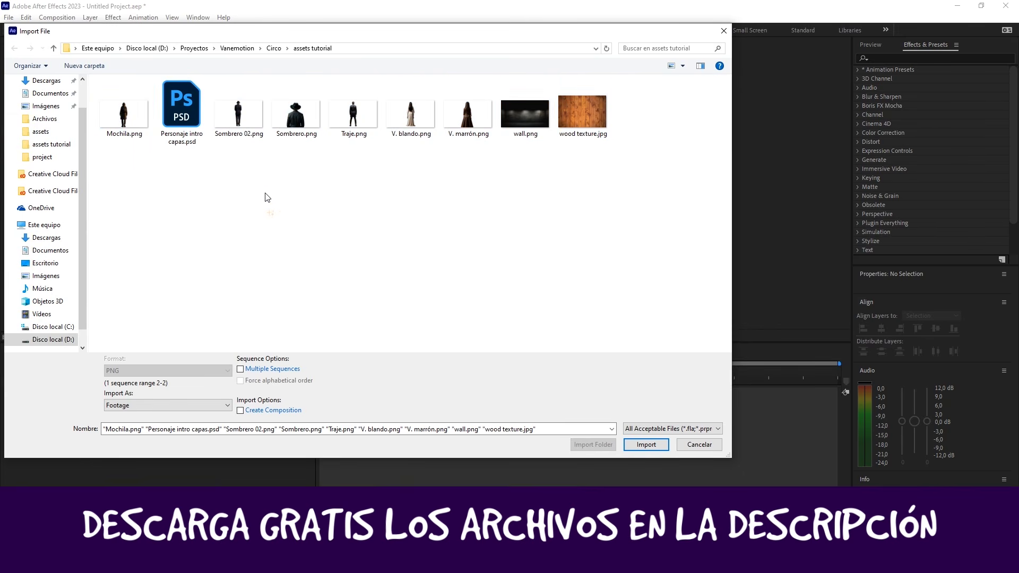
click(180, 107)
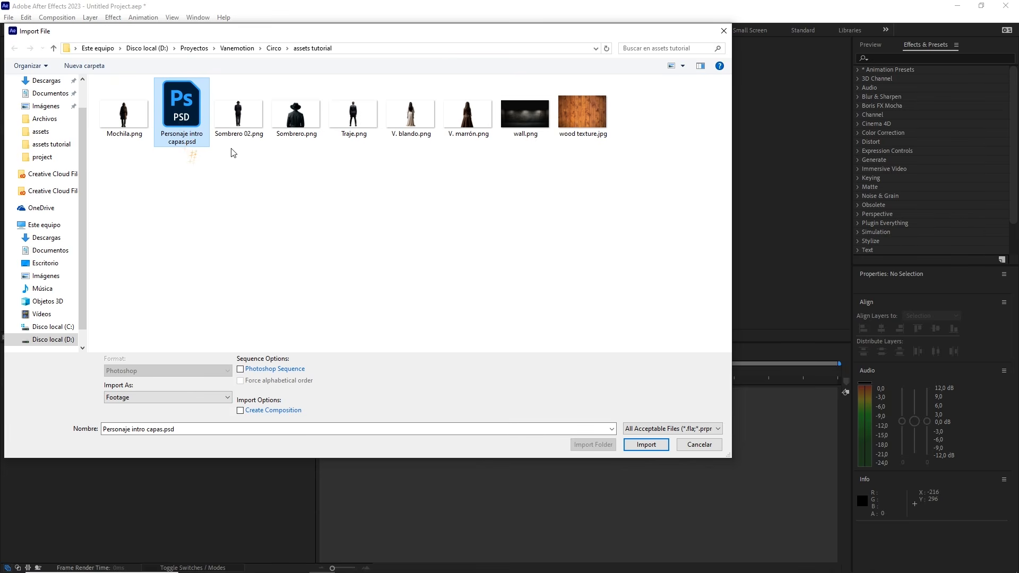
click(646, 444)
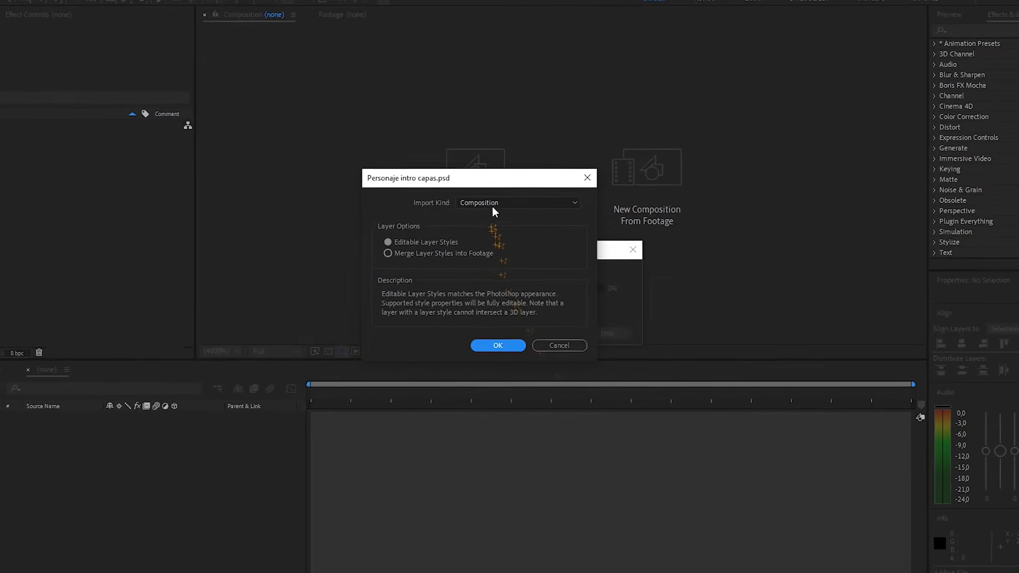
Bring the layered PSD in as a composition with editable layer styles
click(475, 203)
click(527, 226)
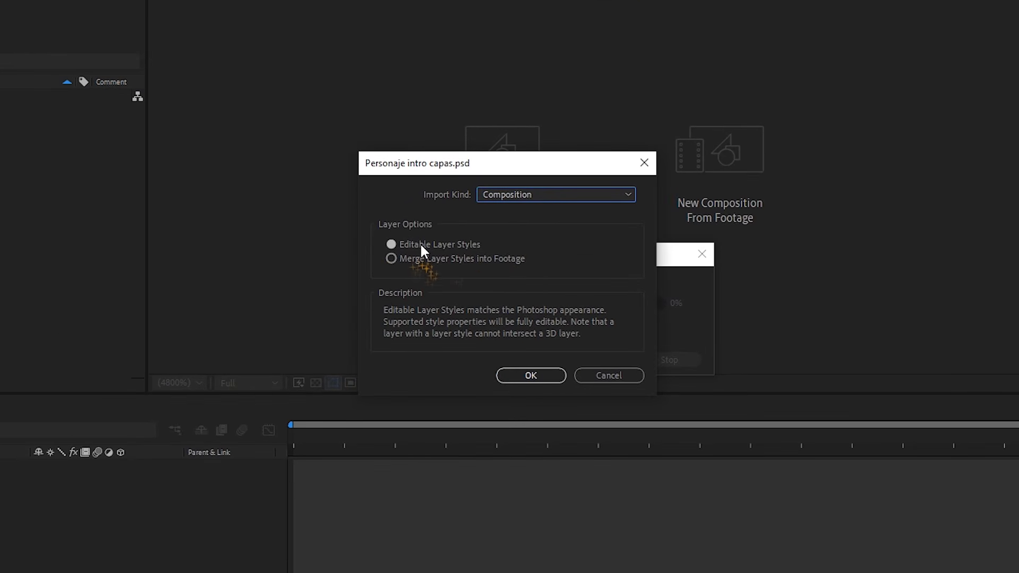
click(419, 245)
click(545, 374)
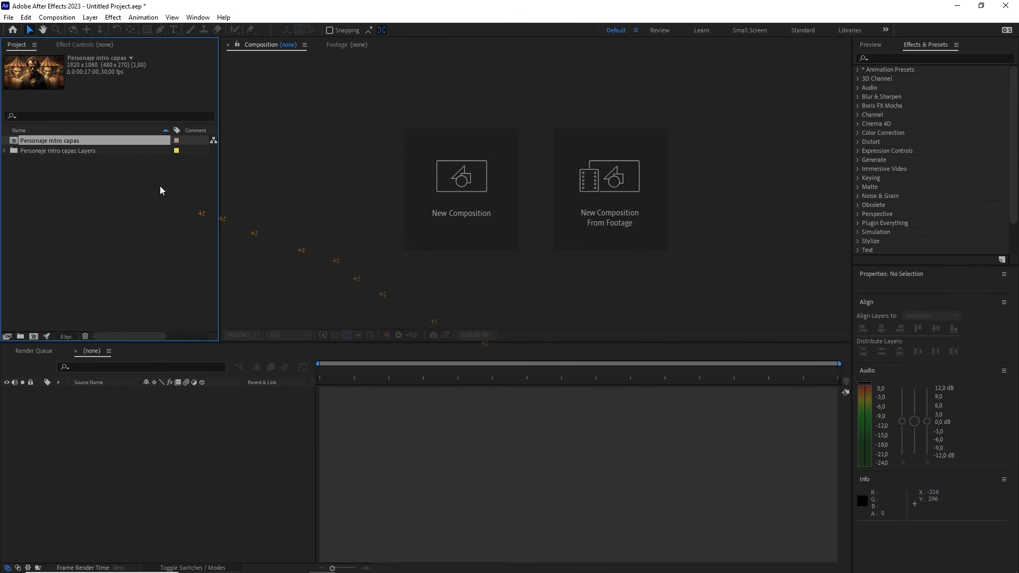
Rename the imported composition "primera transición" and open it in the timeline
right_click(80, 139)
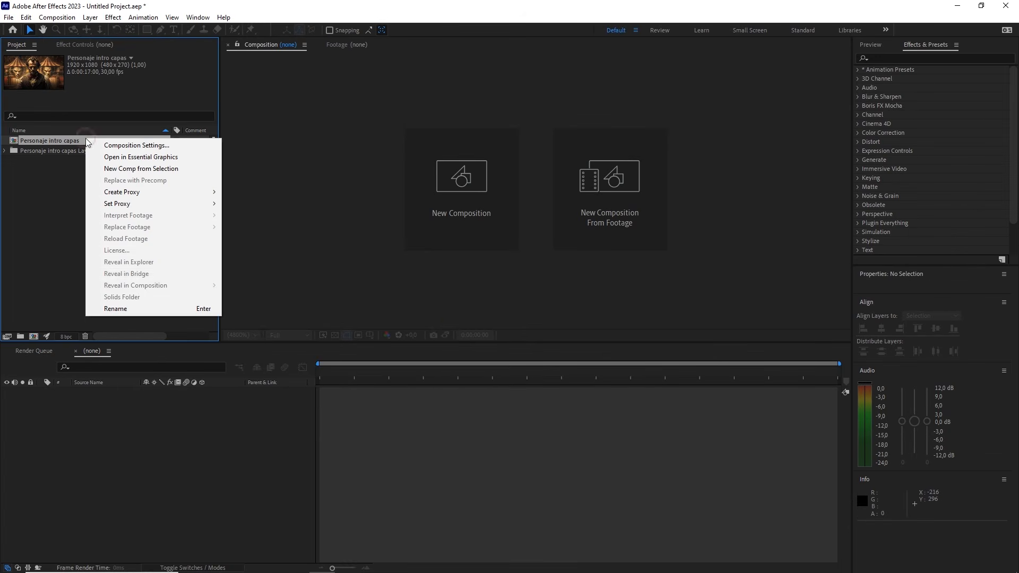
click(140, 309)
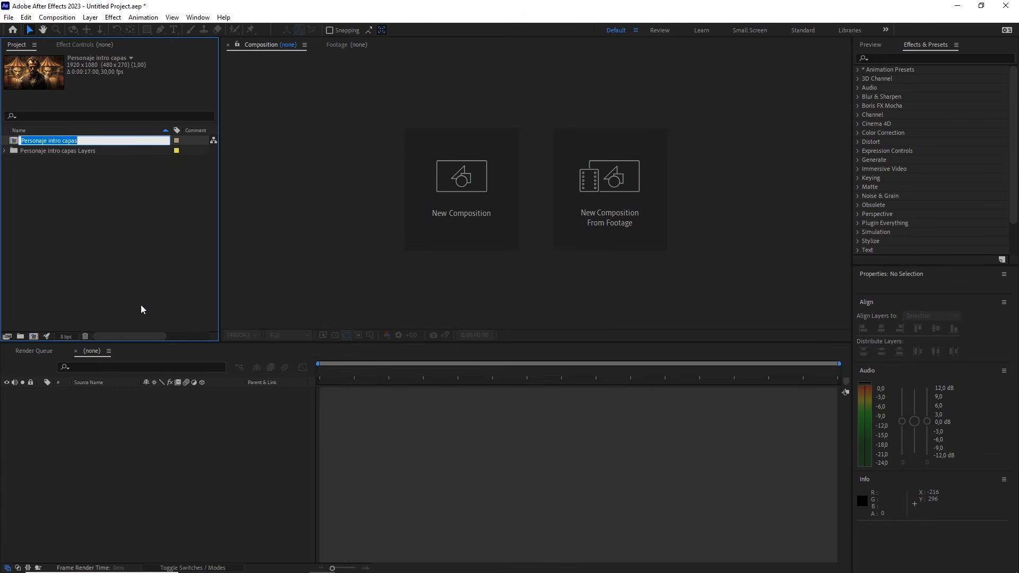
text(primera transición)
click(153, 268)
double_click(59, 151)
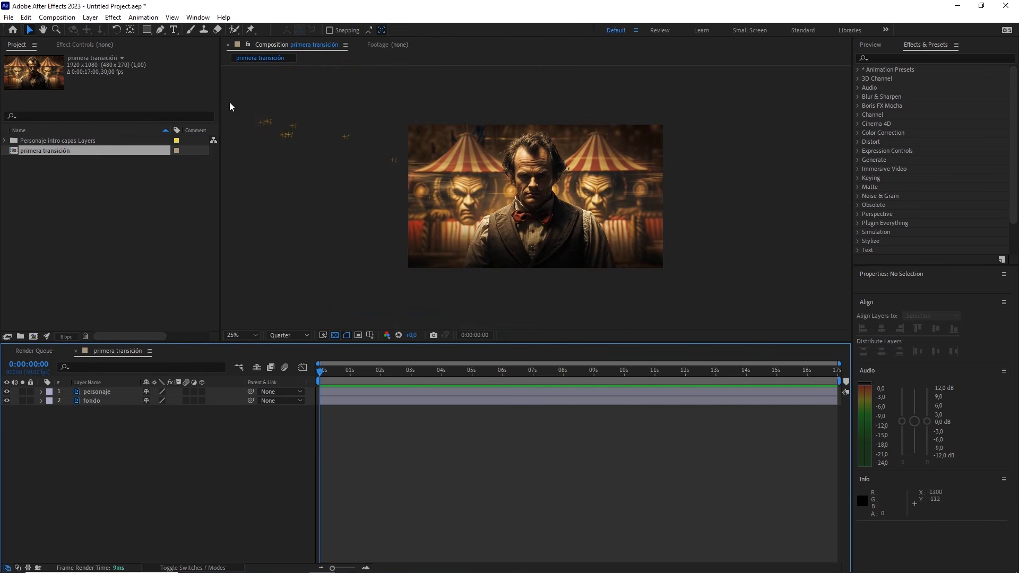
Review the width, height, frame rate and duration in the composition's settings
click(57, 17)
click(81, 41)
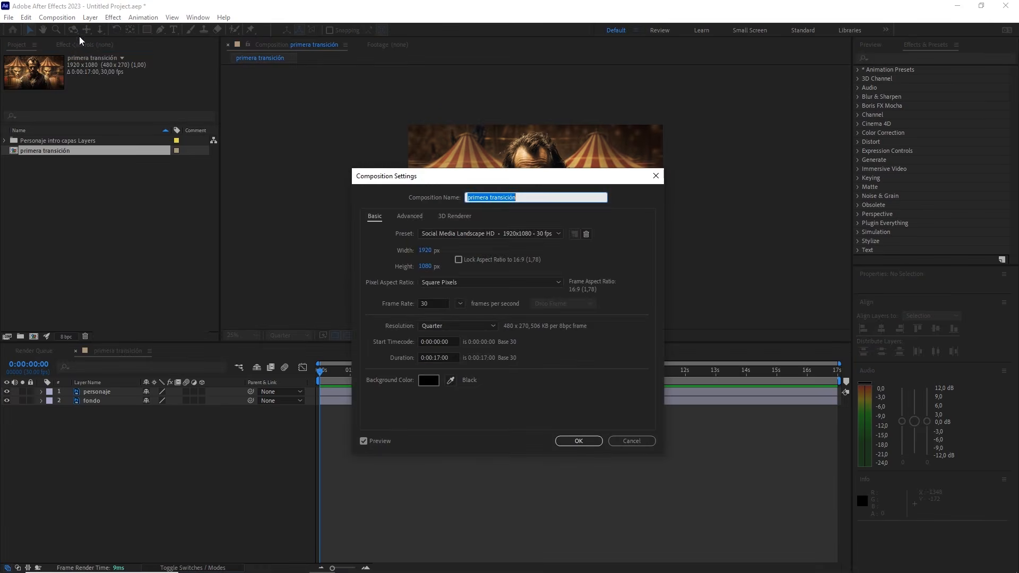
click(424, 251)
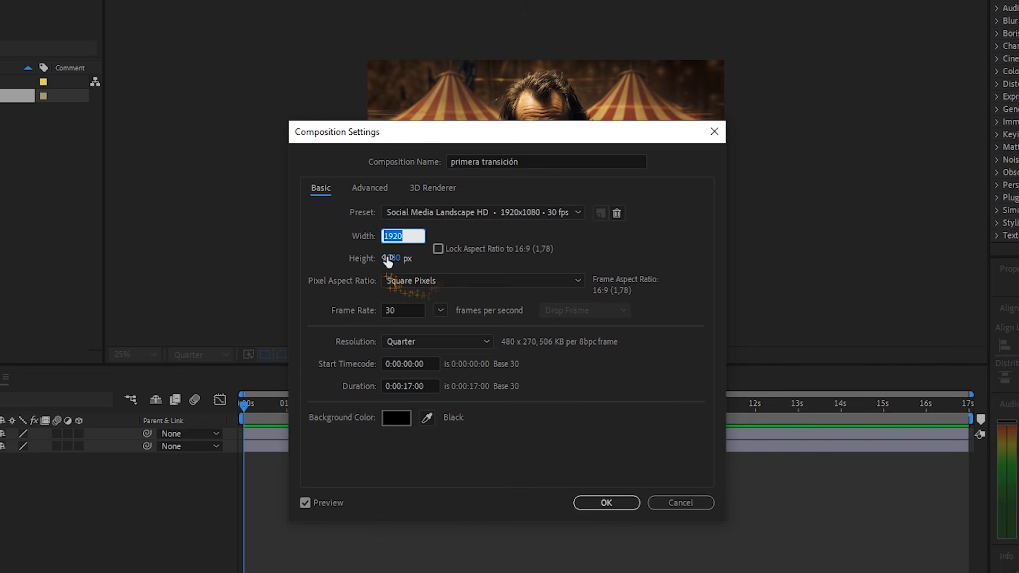
click(402, 258)
click(406, 310)
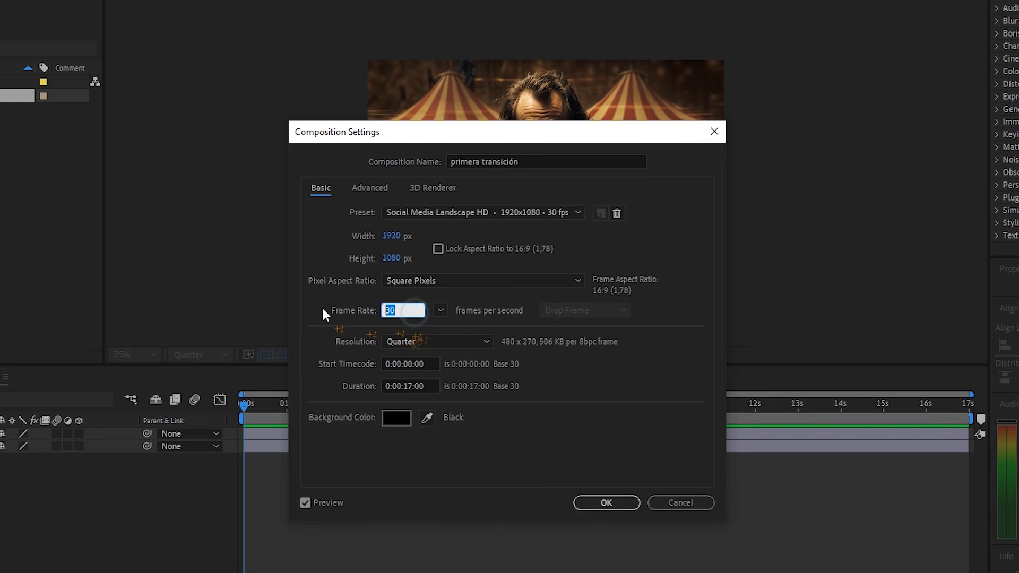
click(438, 386)
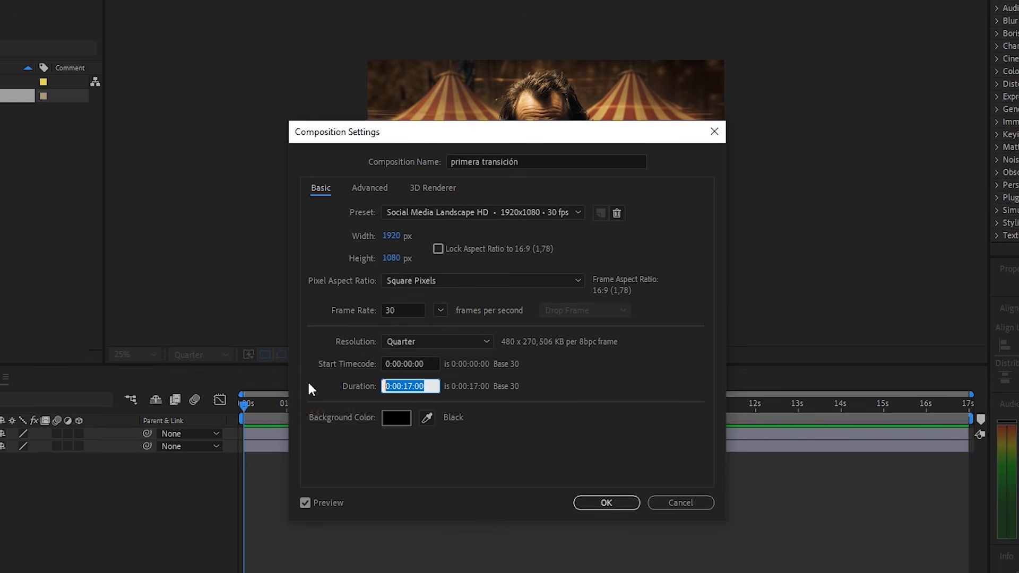
click(620, 503)
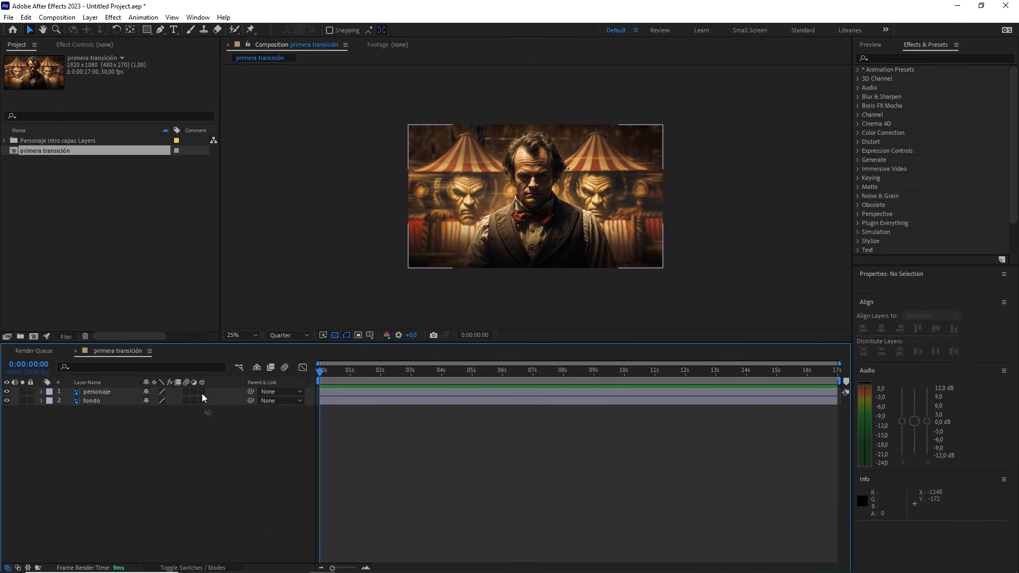
Turn the personaje and fondo layers into 3D layers
key(F4)
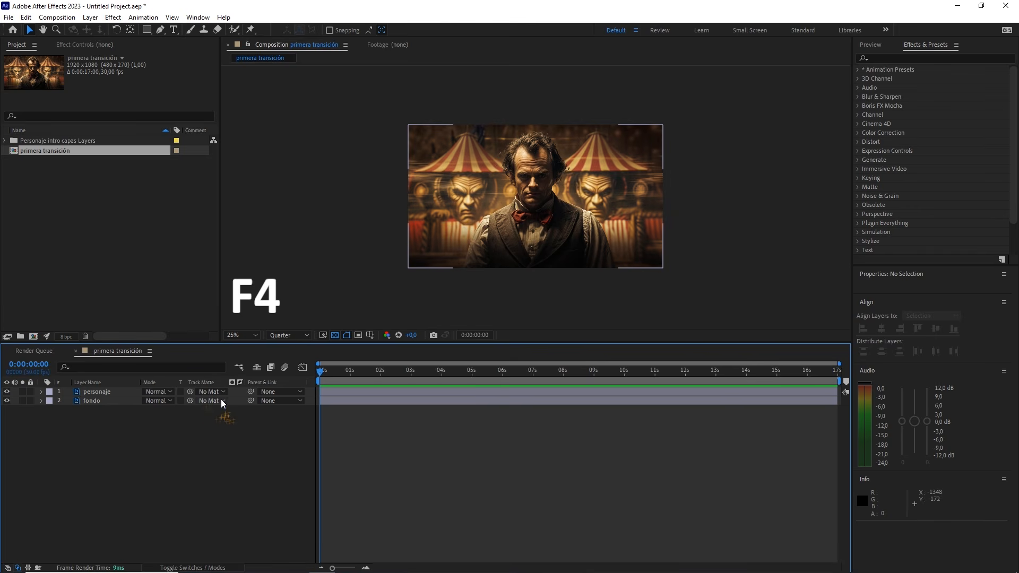
key(F4)
click(202, 392)
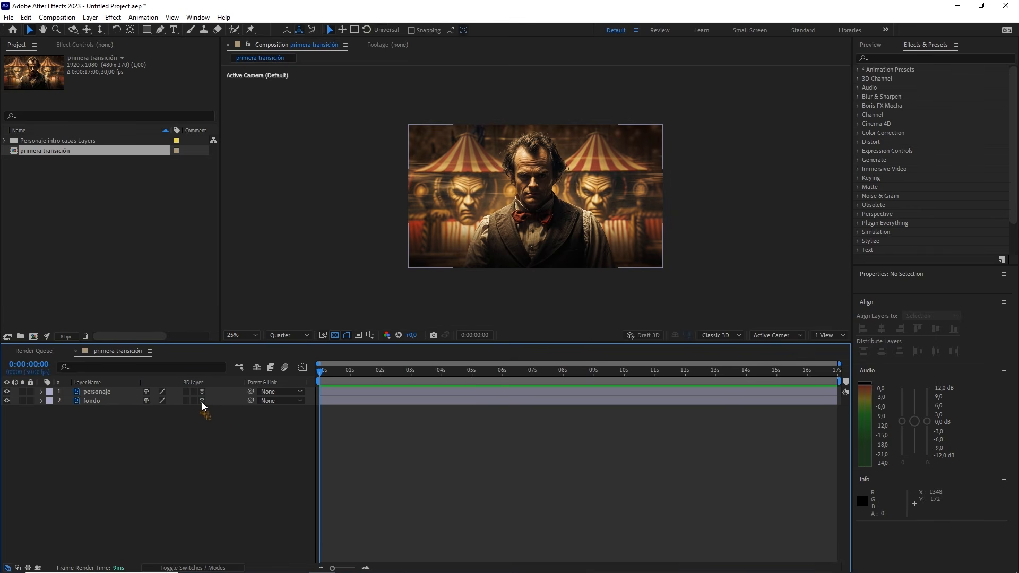
click(202, 401)
Push the fondo layer back in depth by setting its Z position to 1000
click(106, 402)
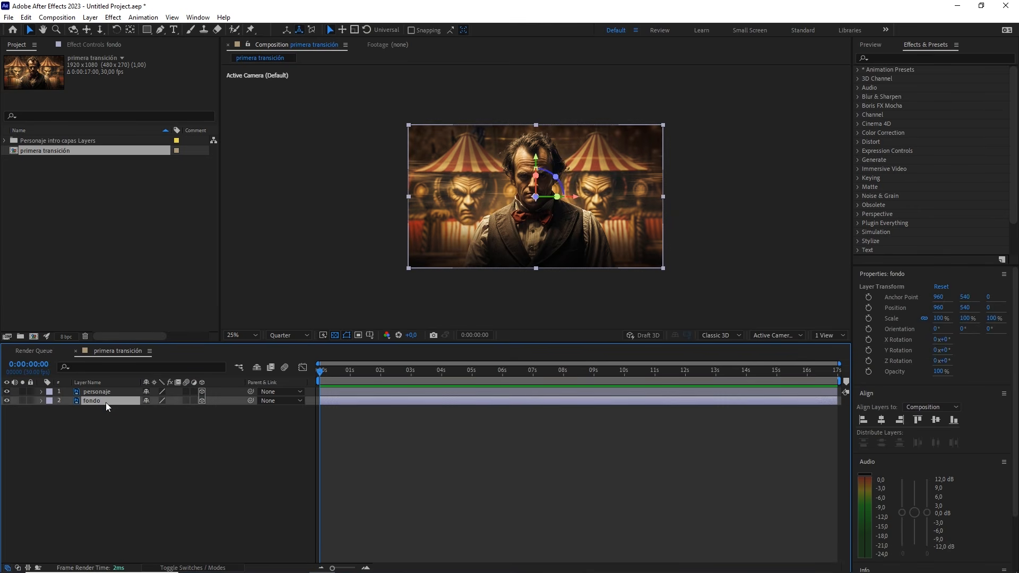
key(p)
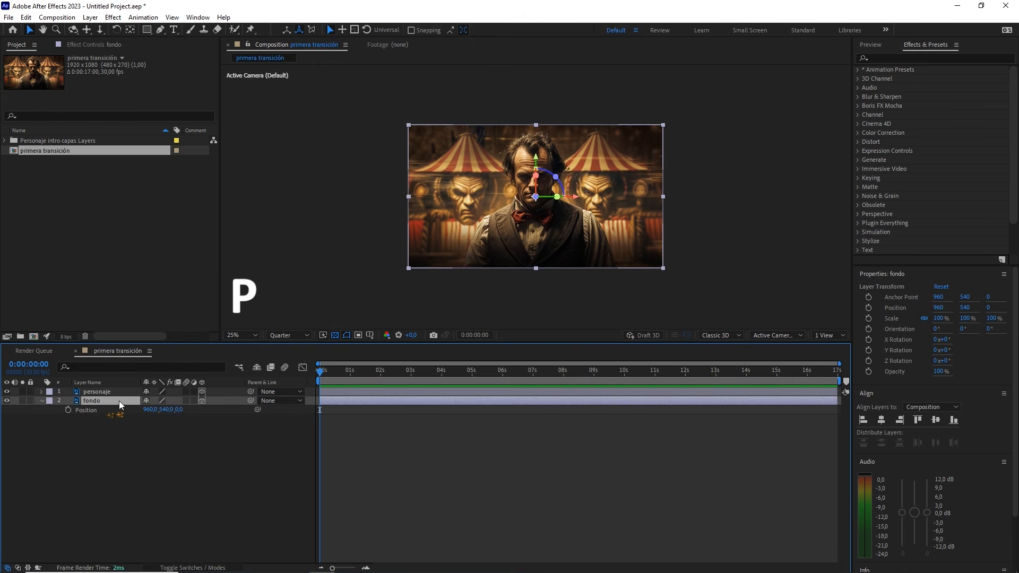
drag(187, 412, 234, 412)
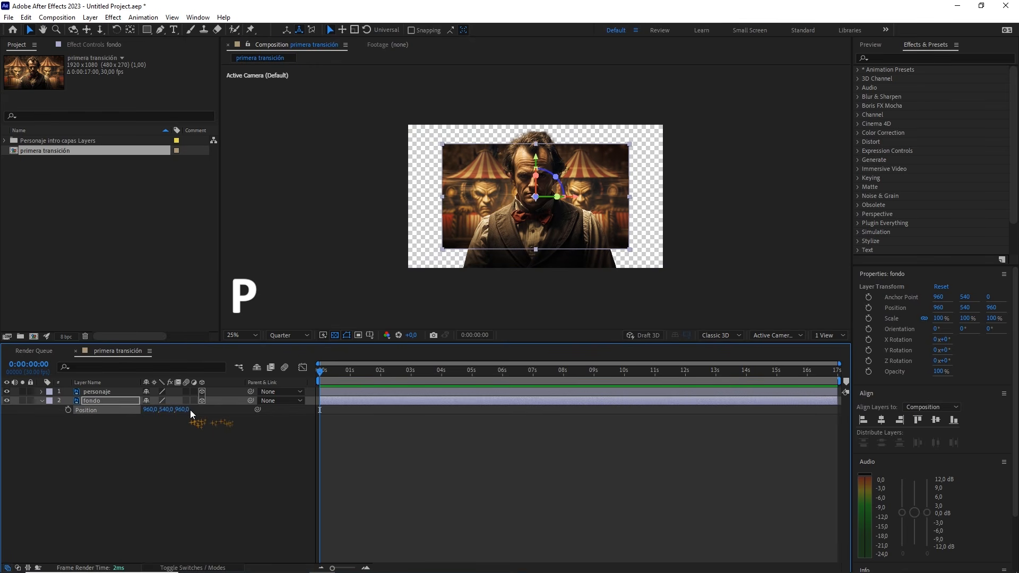
click(188, 409)
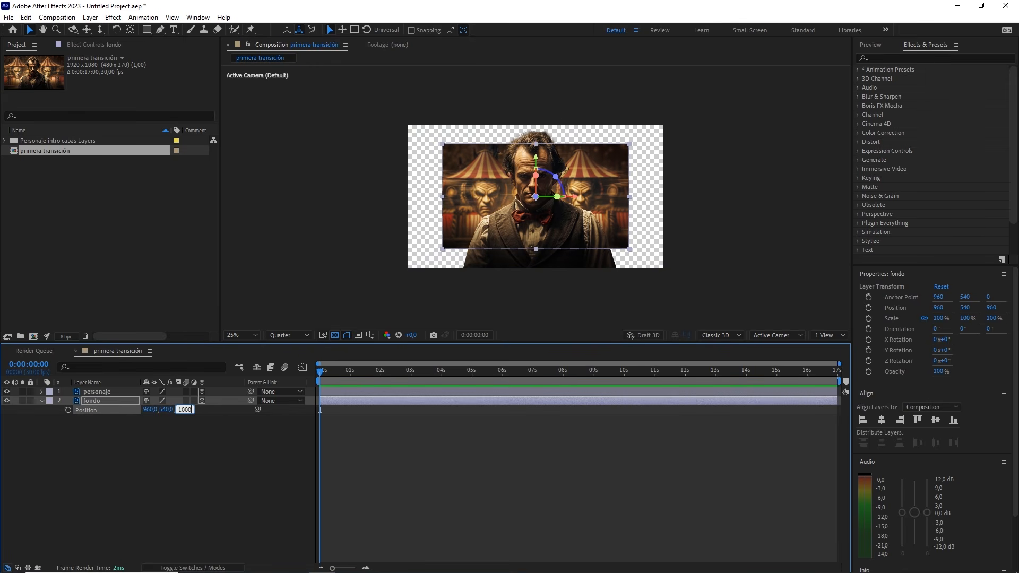
click(189, 445)
Create a one-node camera named Camera 1 with the 35mm preset
right_click(190, 449)
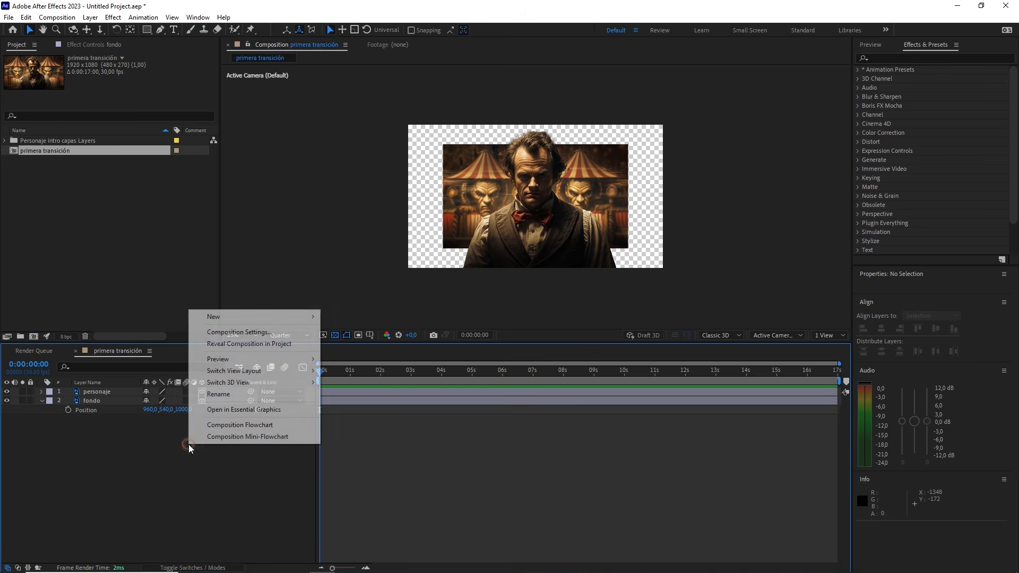
mouse_move(281, 317)
click(361, 367)
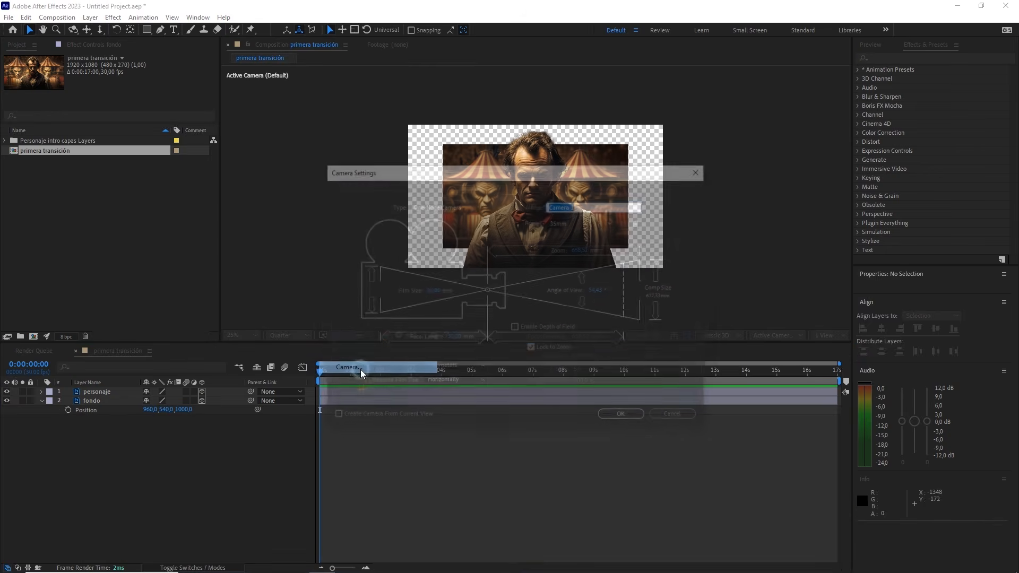
click(579, 222)
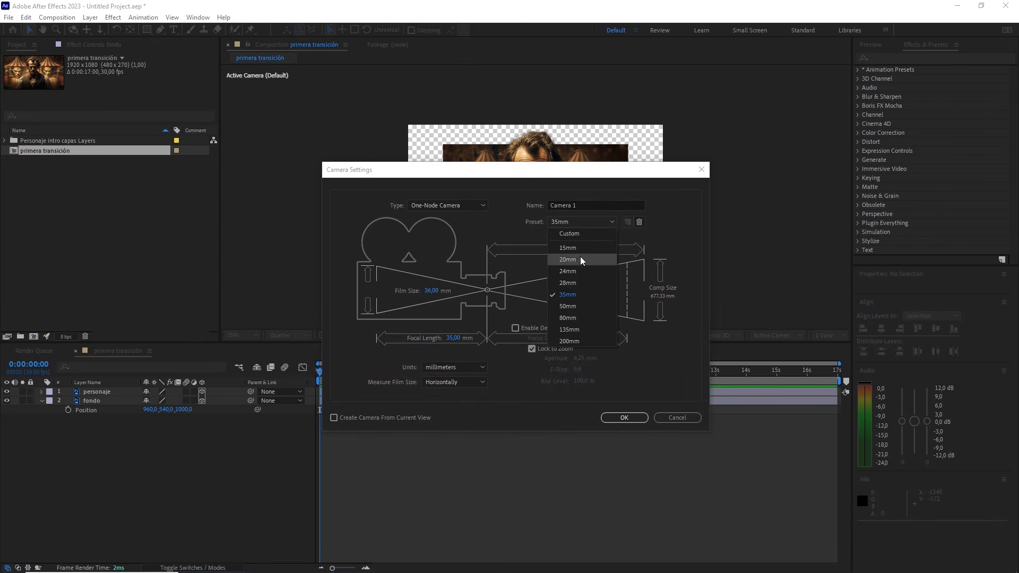
click(579, 294)
click(449, 206)
click(449, 214)
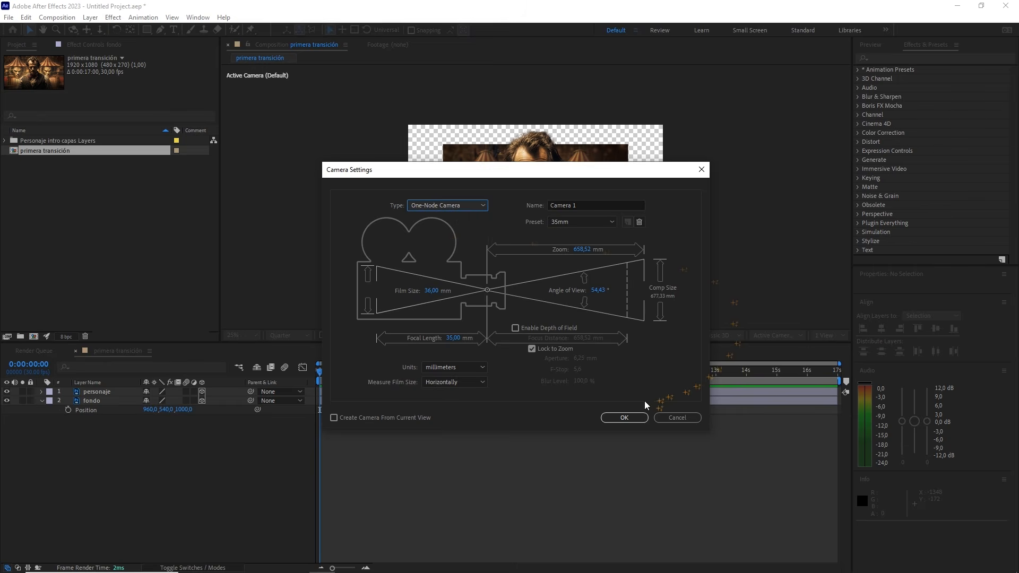
click(624, 418)
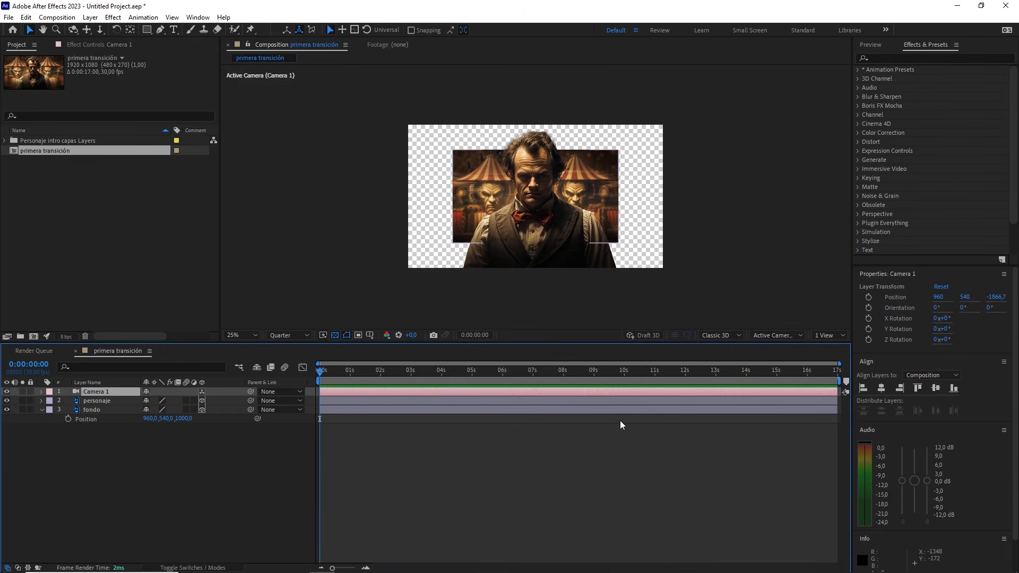
Add a 3D null object to the composition and parent Camera 1 to it
right_click(214, 474)
mouse_move(318, 343)
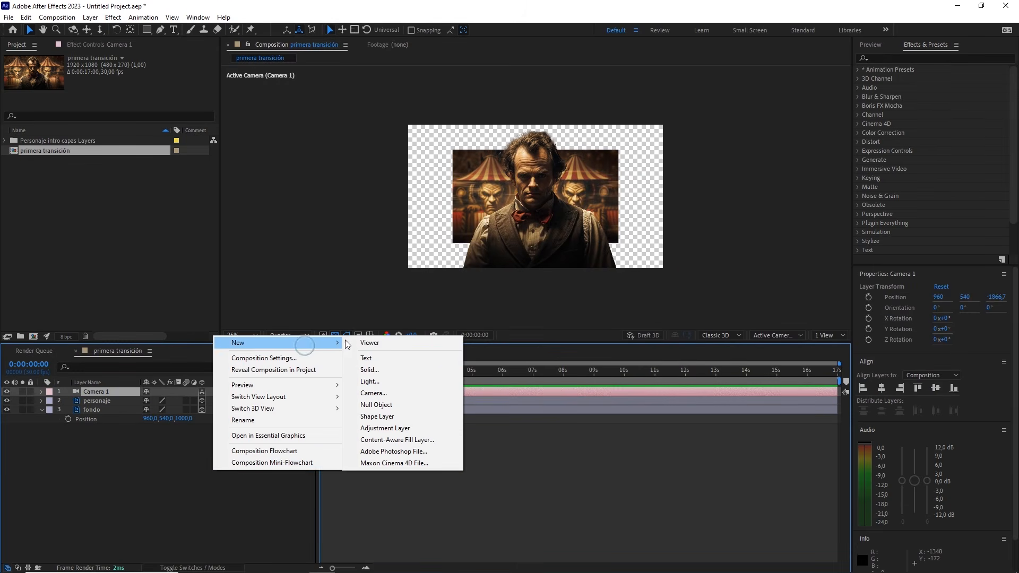
click(378, 405)
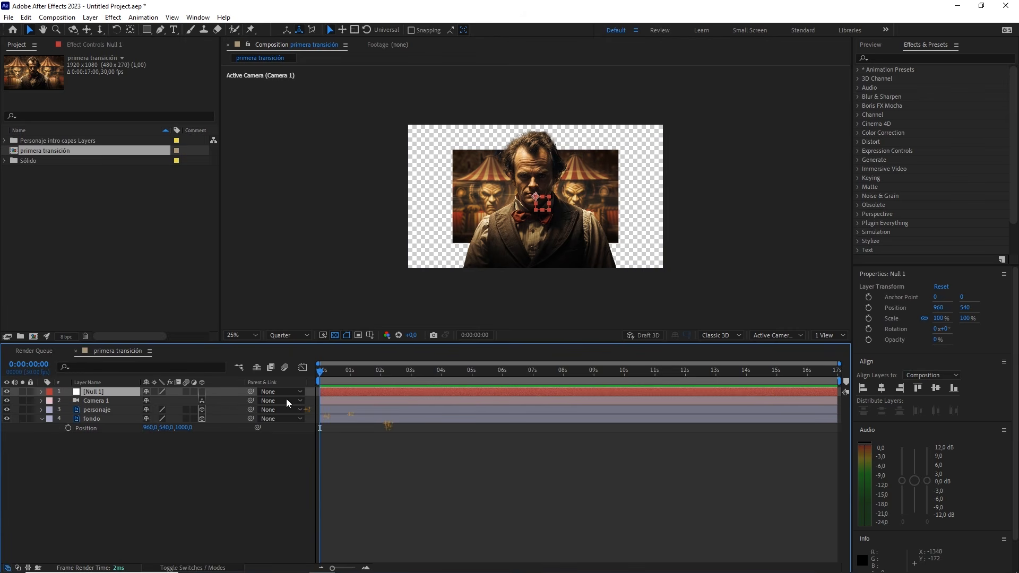
click(202, 391)
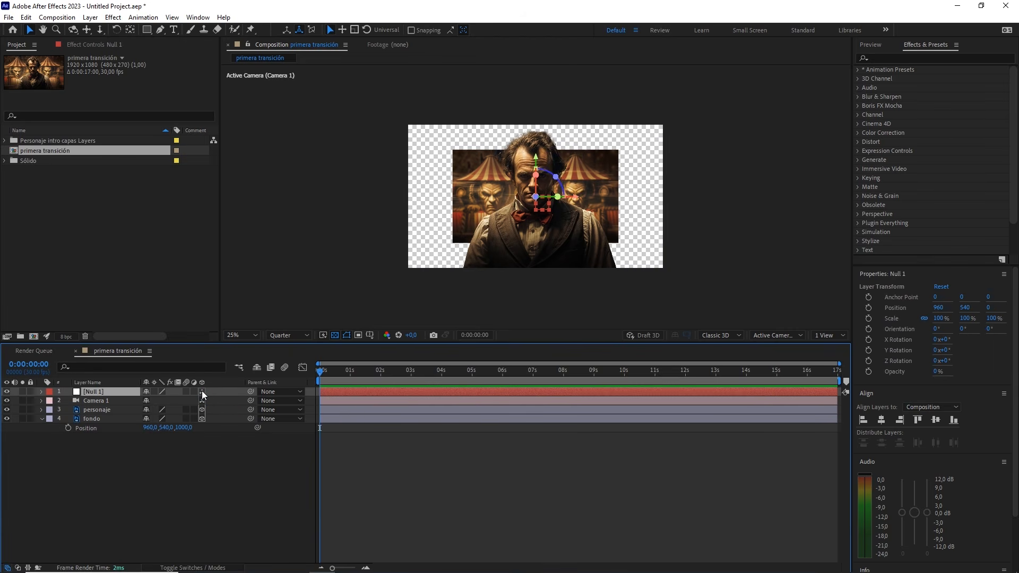
click(97, 402)
drag(253, 400, 109, 393)
Add a Position keyframe to the null at 0:00:04:00
click(109, 393)
key(p)
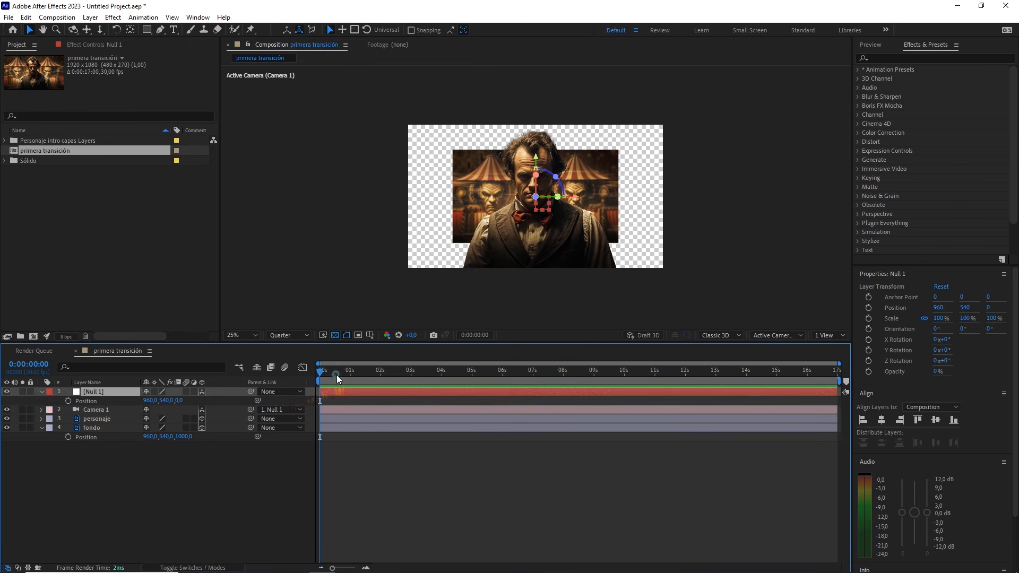
drag(336, 375, 441, 393)
click(42, 365)
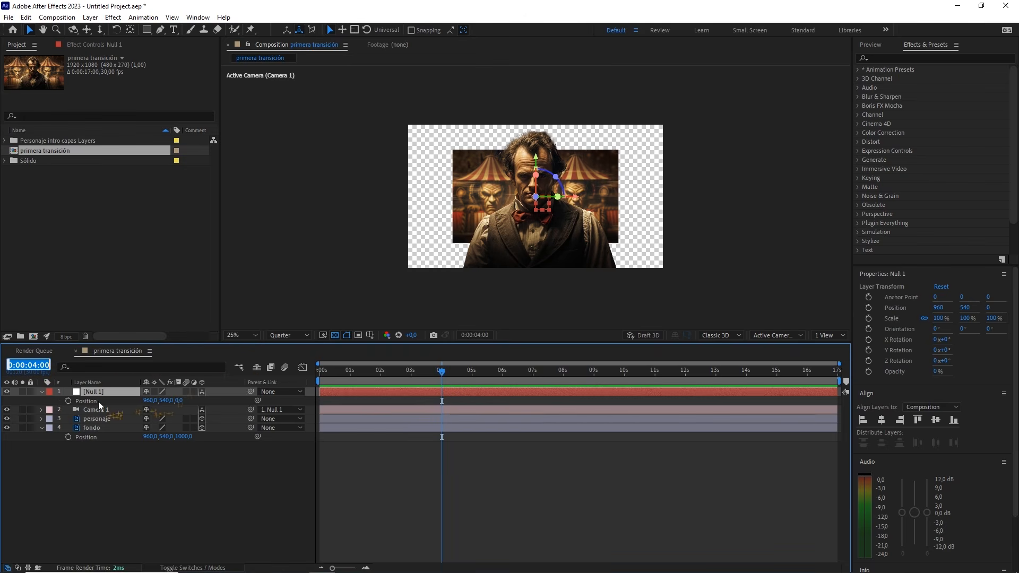
click(68, 401)
Set the null's Z position to -1000 at 0:00:00:00
drag(393, 375, 305, 374)
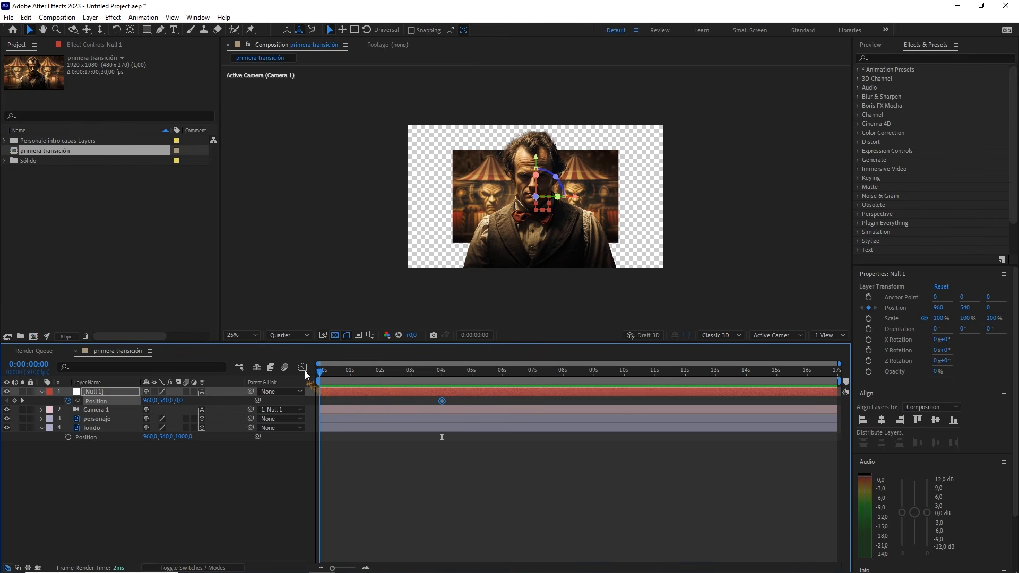
drag(180, 400, 161, 411)
click(180, 401)
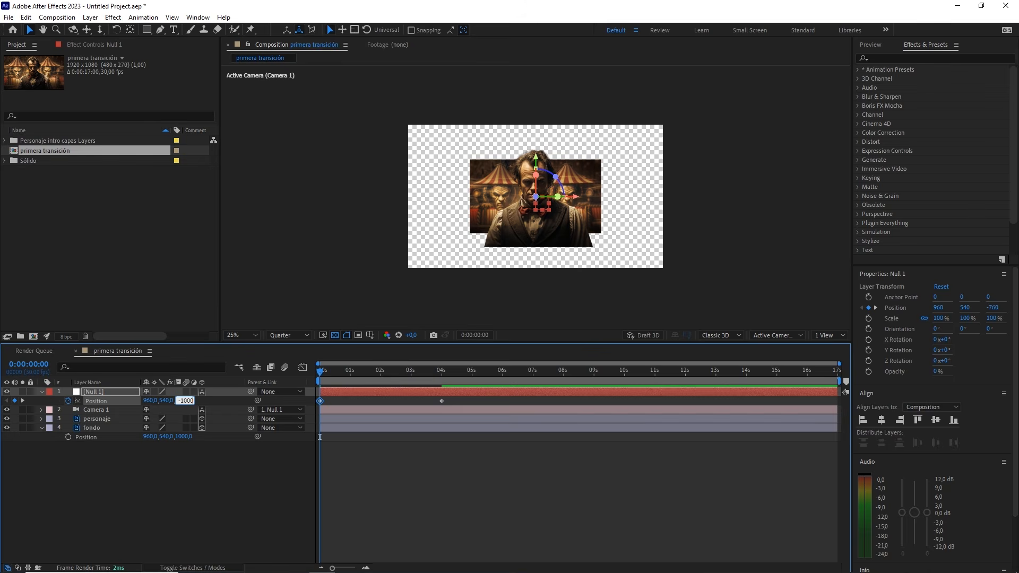
click(232, 481)
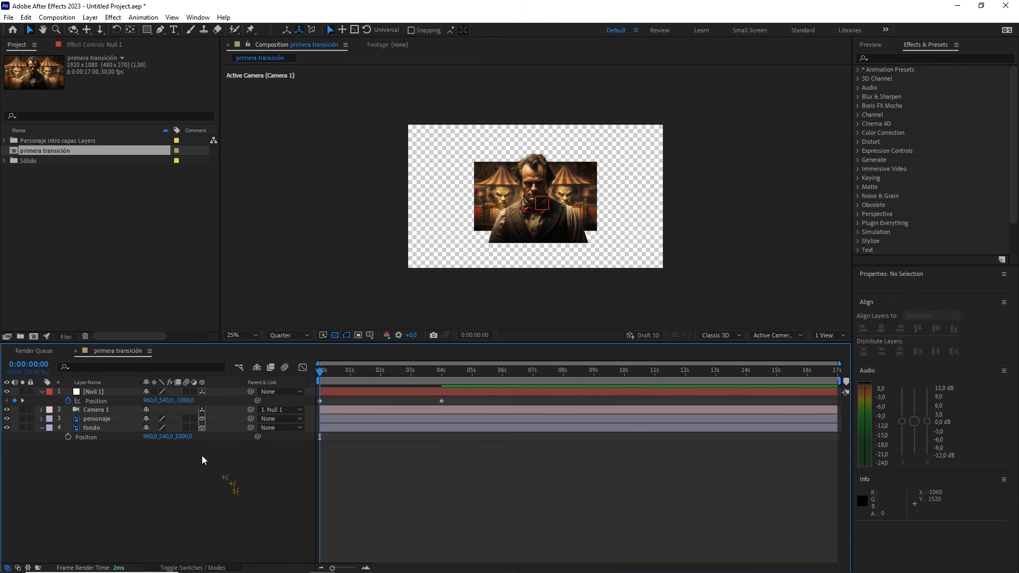
Scale up the fondo layer until it extends slightly past the edges of the frame
click(104, 427)
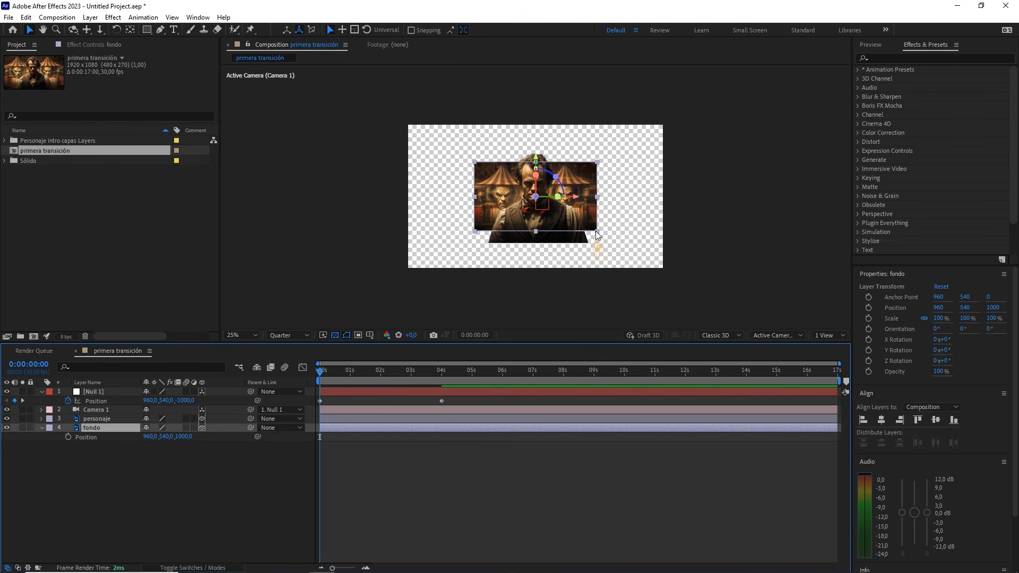
drag(595, 231, 657, 276)
Scale the personaje layer to about 143% and lower it to a Y position of about 650
click(104, 419)
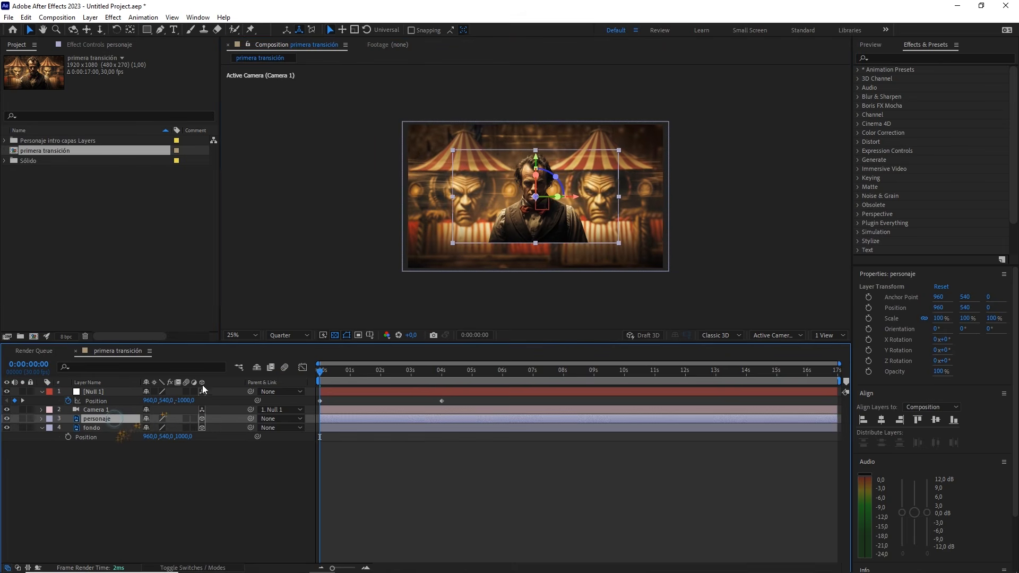
drag(619, 243, 646, 268)
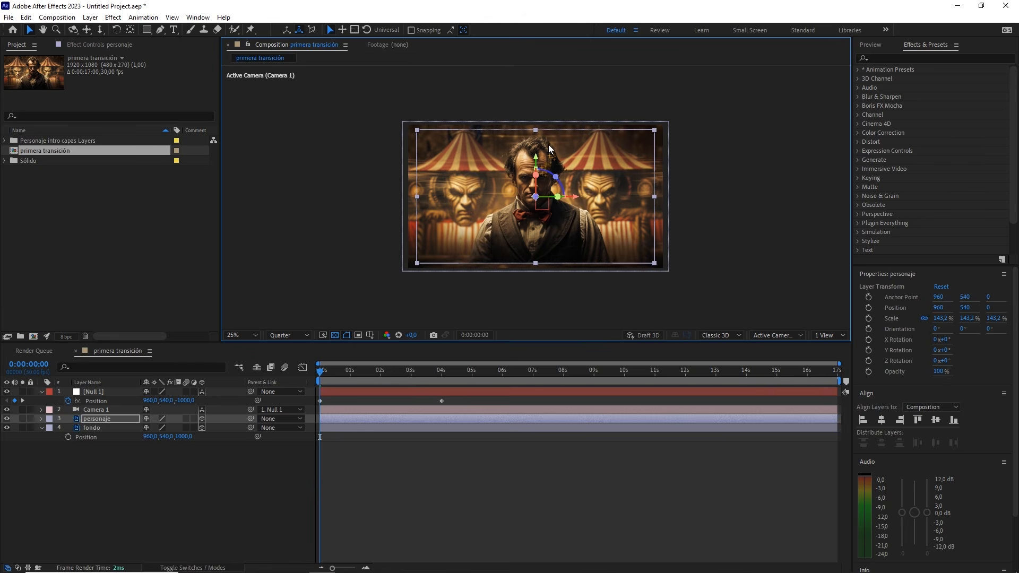
drag(538, 160, 550, 171)
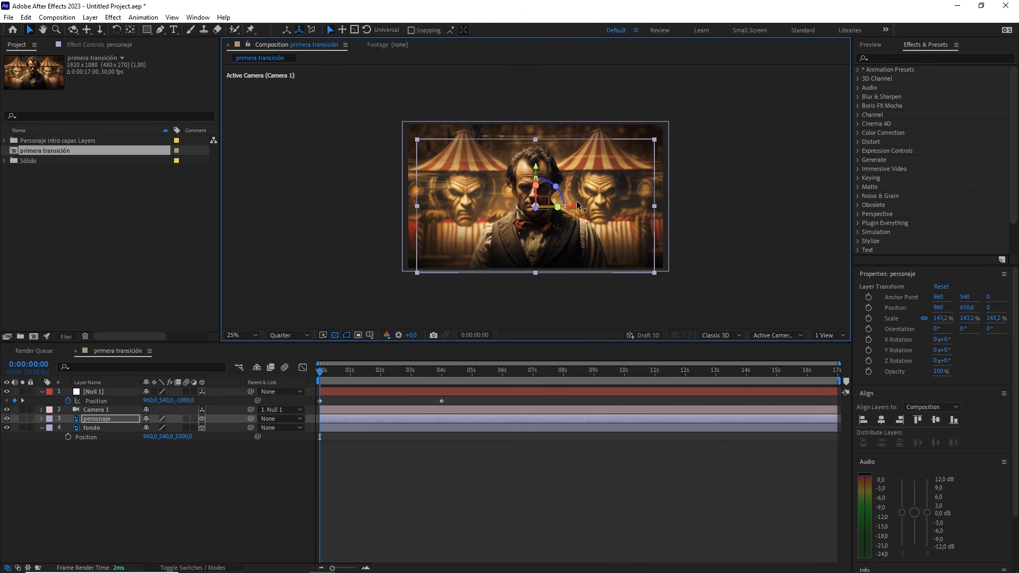
Apply Easy Ease to both null Position keyframes and reshape the speed graph to peak at about 1000 px/sec before the one-second mark
drag(465, 399, 311, 416)
key(F9)
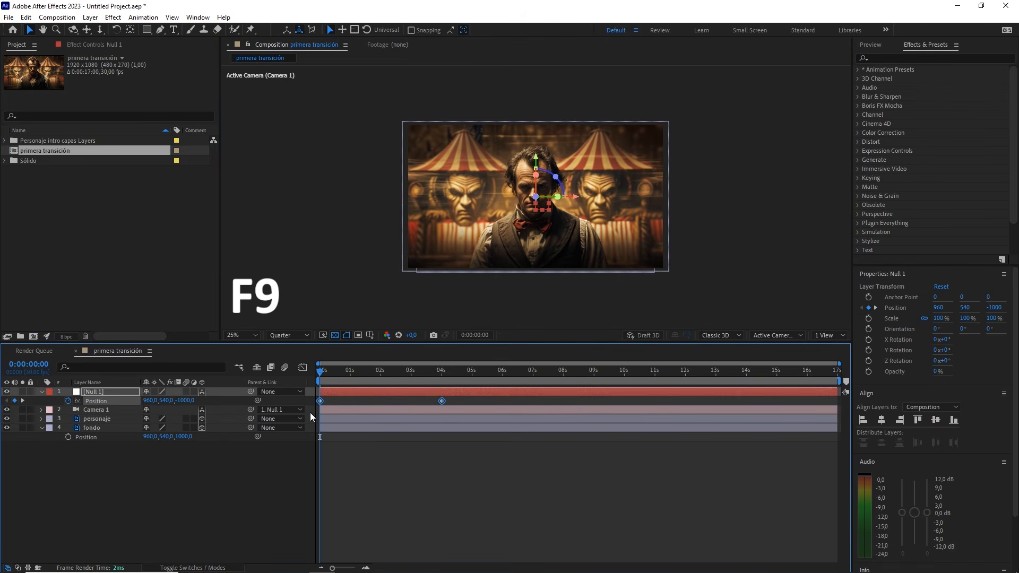
click(303, 367)
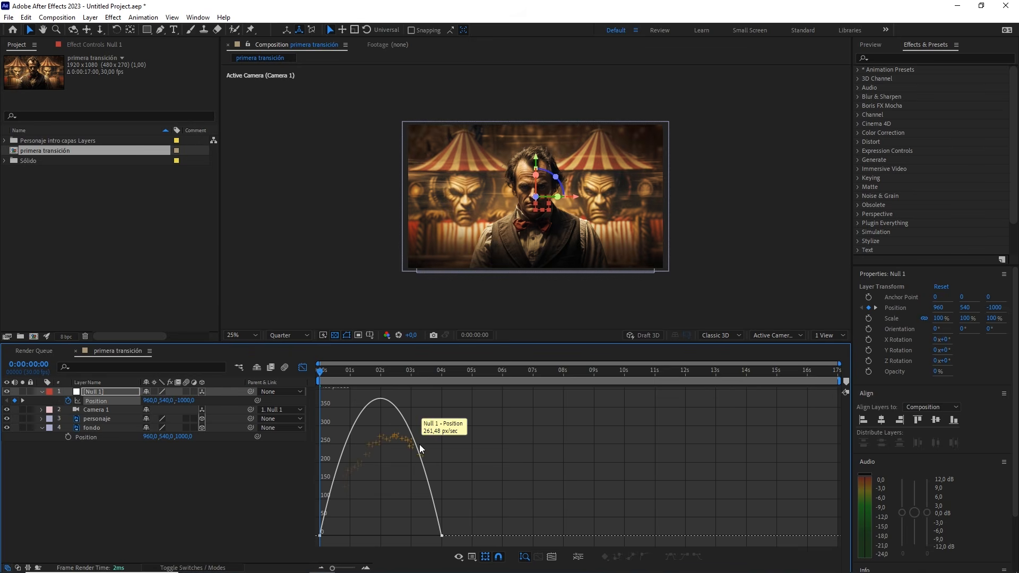
click(472, 556)
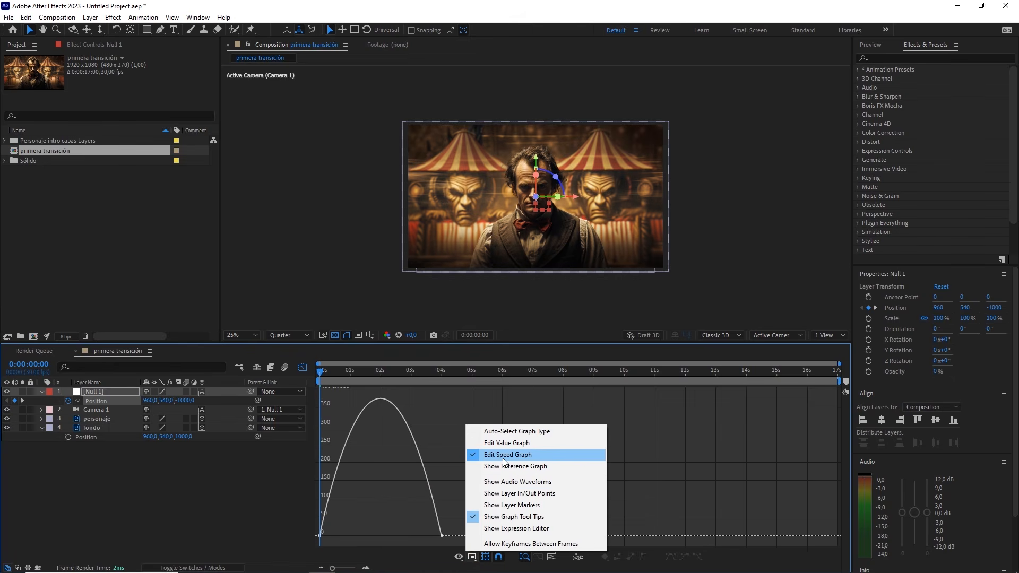
drag(449, 525, 300, 542)
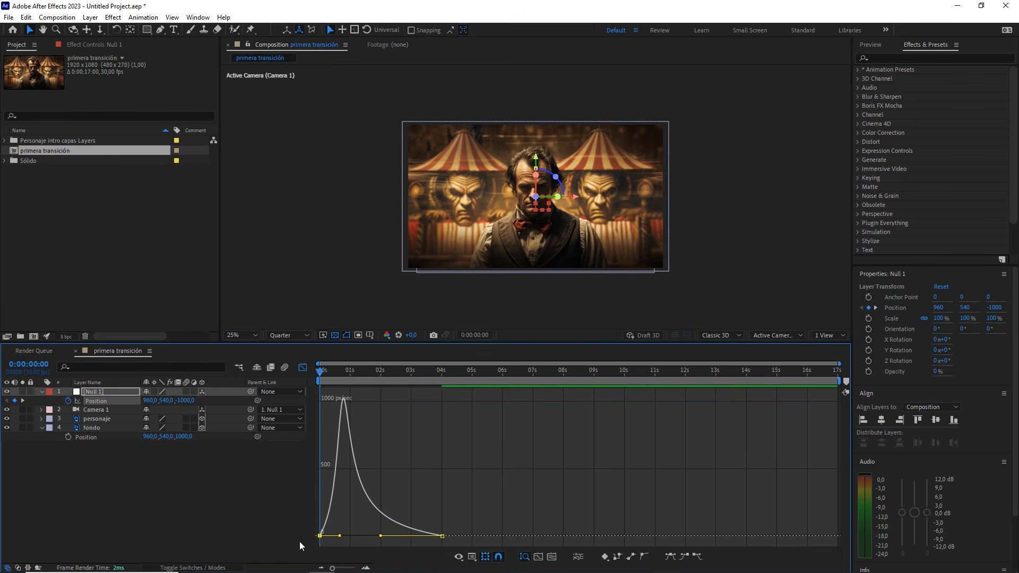
click(302, 367)
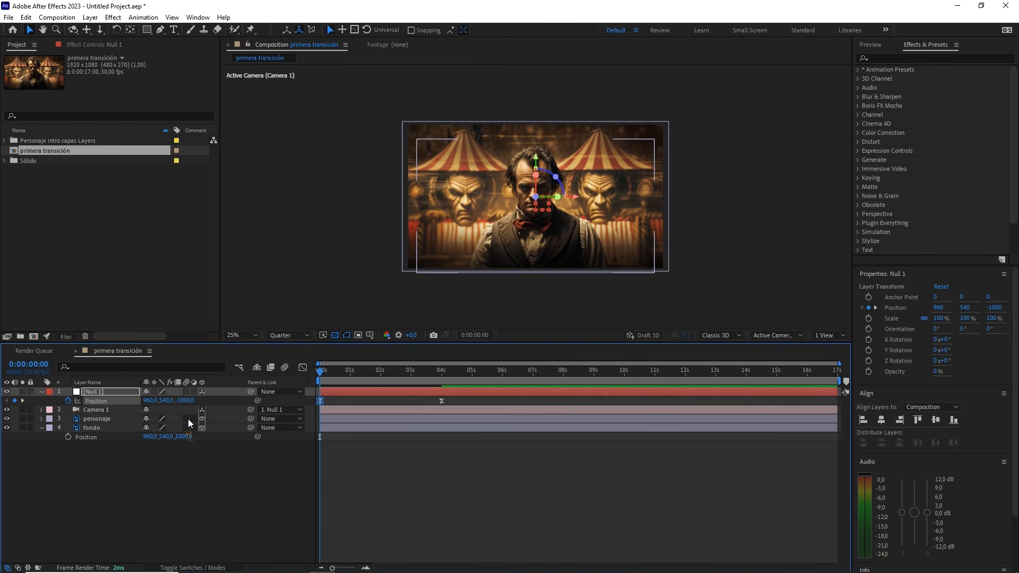
Enable motion blur for the personaje and fondo layers and preview the camera animation
drag(188, 419, 186, 428)
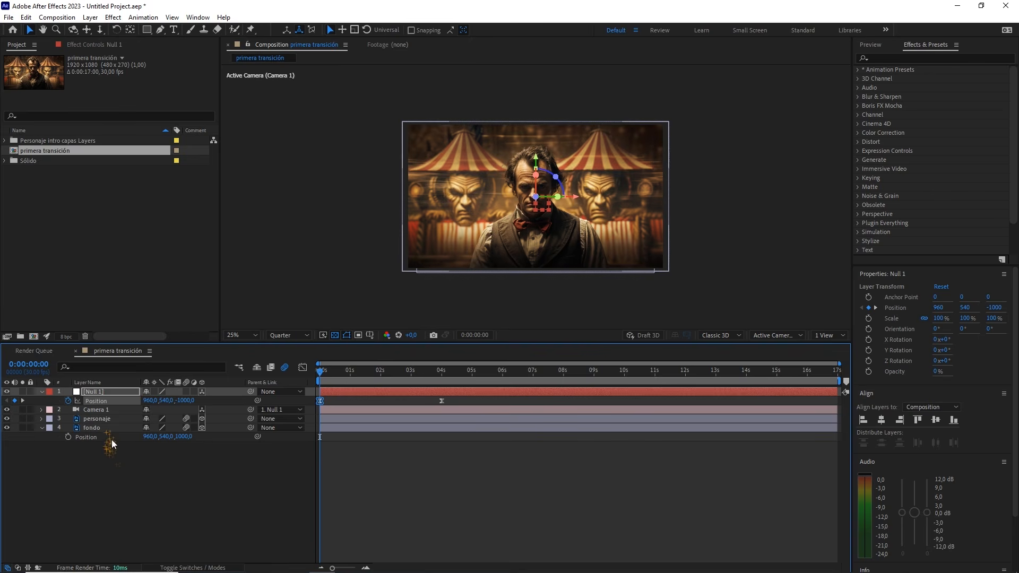
click(227, 479)
key(space)
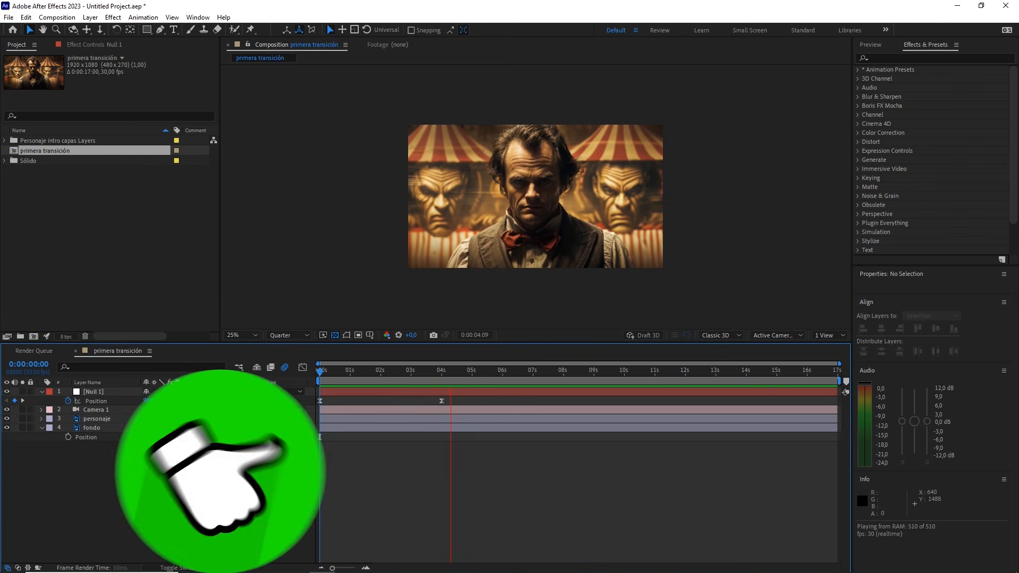
key(space)
Create a new composition from primera transición, nesting it as a layer
click(73, 236)
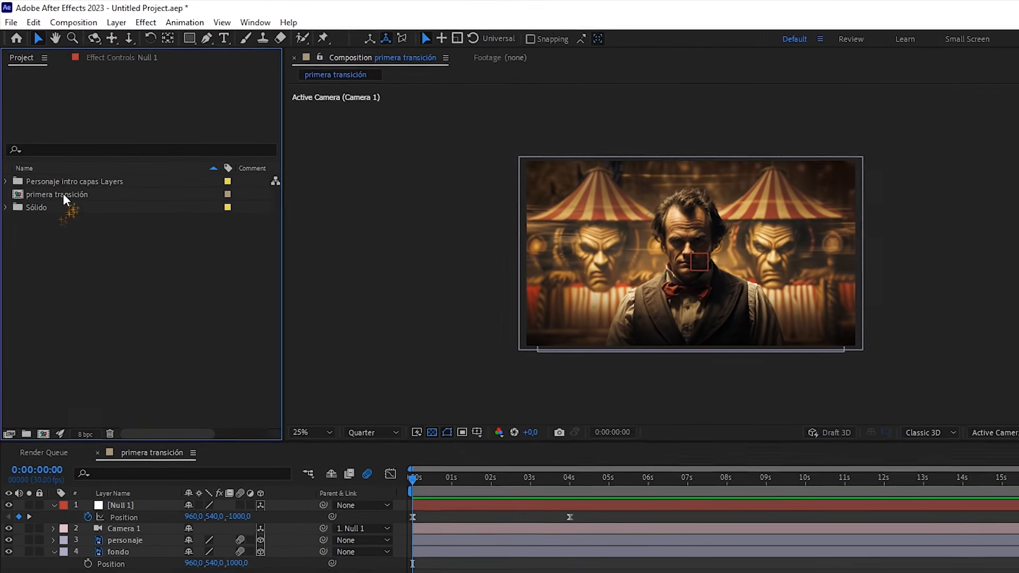
click(62, 197)
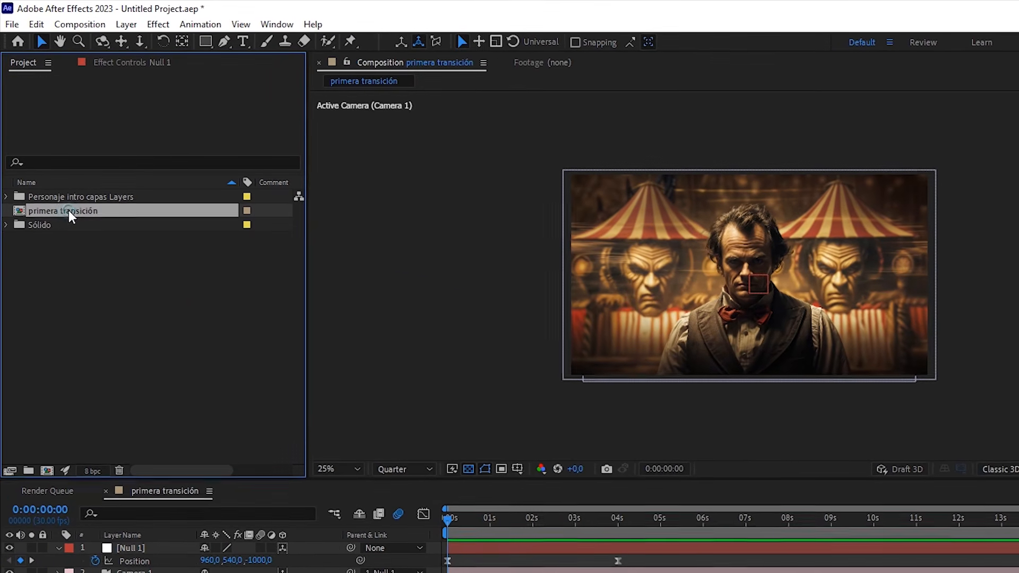
drag(63, 195, 47, 471)
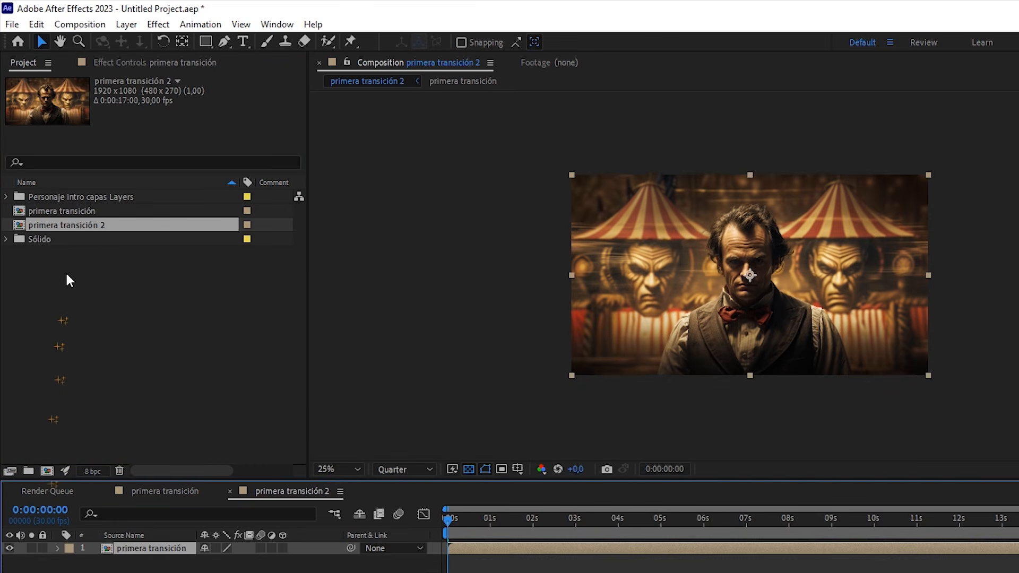
Rename the new composition as segunda transición
right_click(98, 225)
click(143, 461)
text(segund)
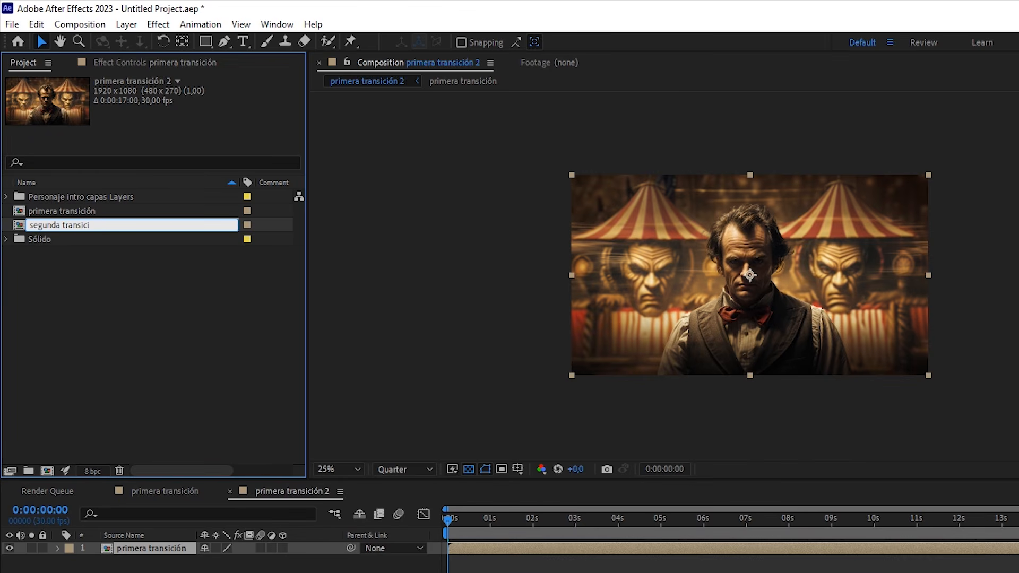
text(a transición)
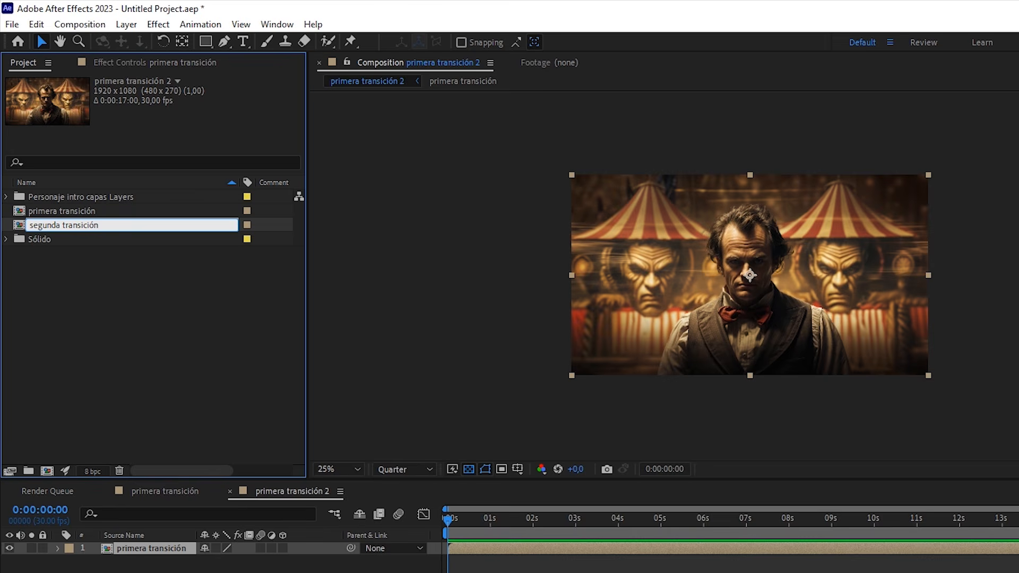
click(151, 342)
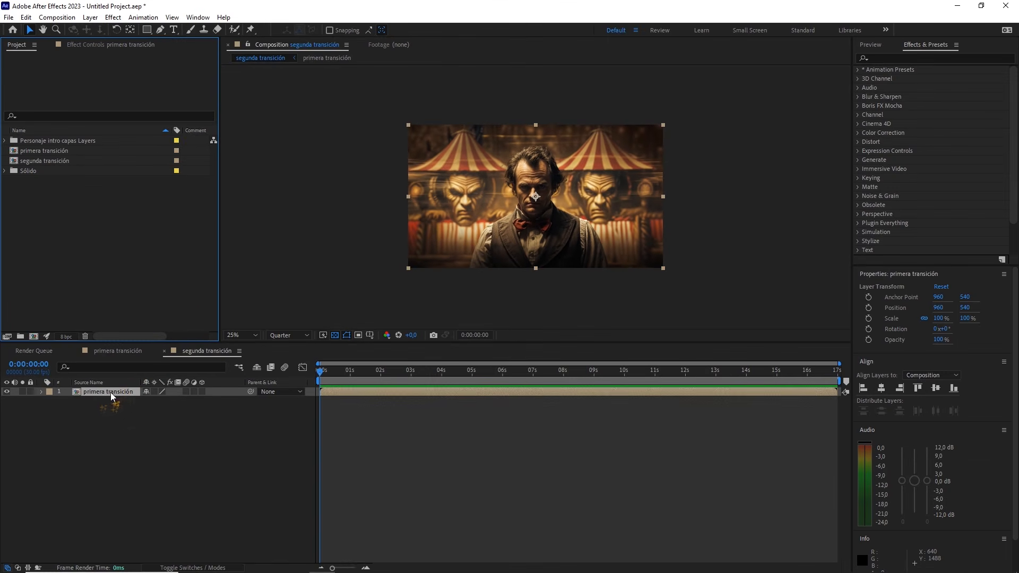
Make the nested primera transición layer 3D and create a one-node camera named Camera 1 with the 35mm preset
click(202, 392)
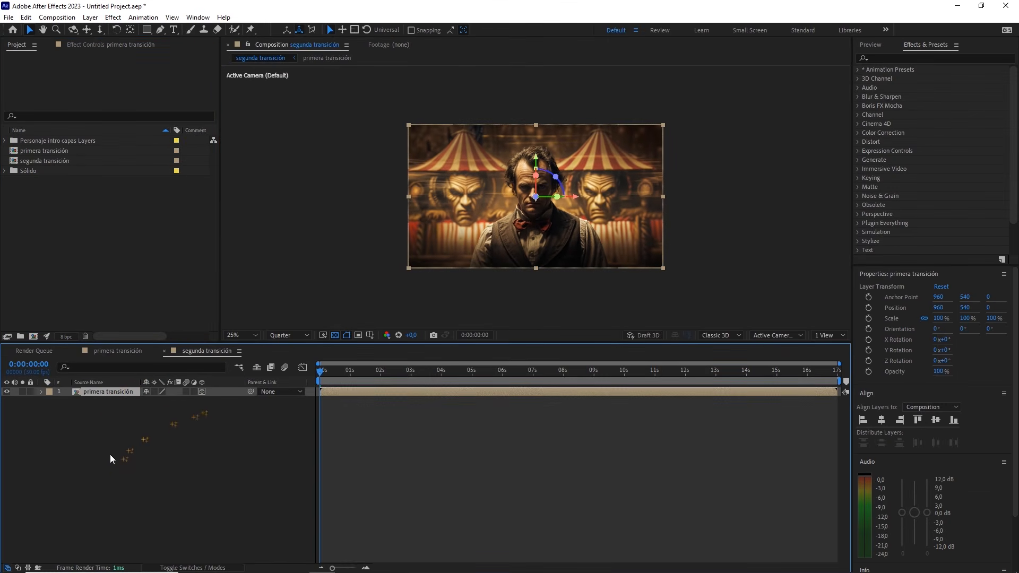
right_click(140, 458)
mouse_move(256, 331)
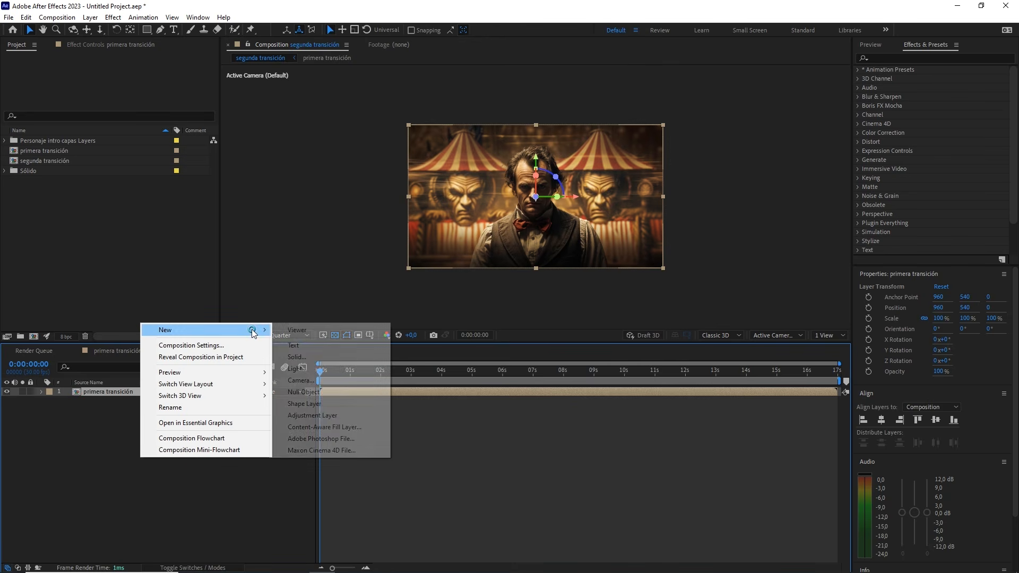
click(310, 382)
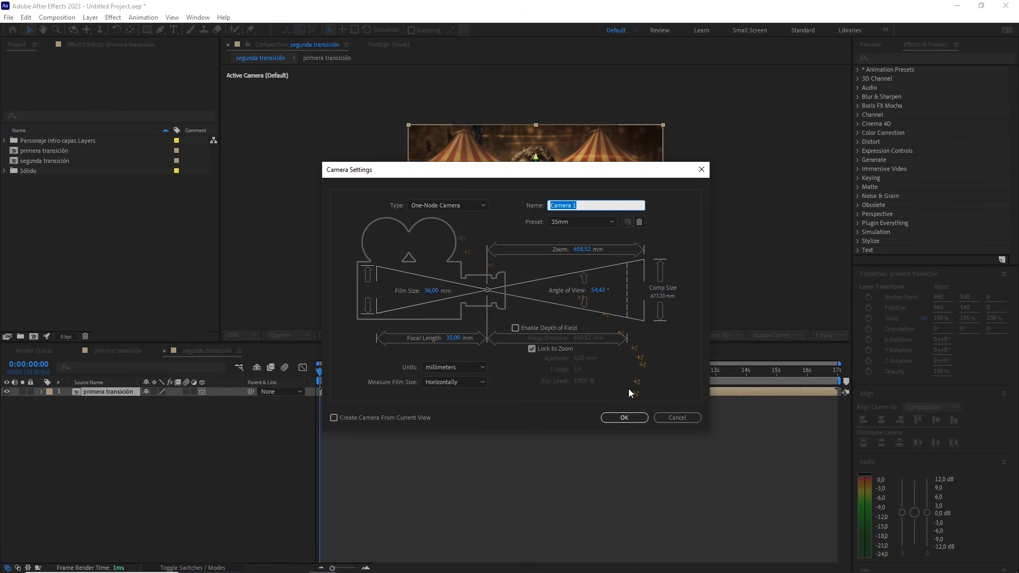
click(624, 417)
Add a 3D null object to segunda transición and parent Camera 1 to it
right_click(148, 463)
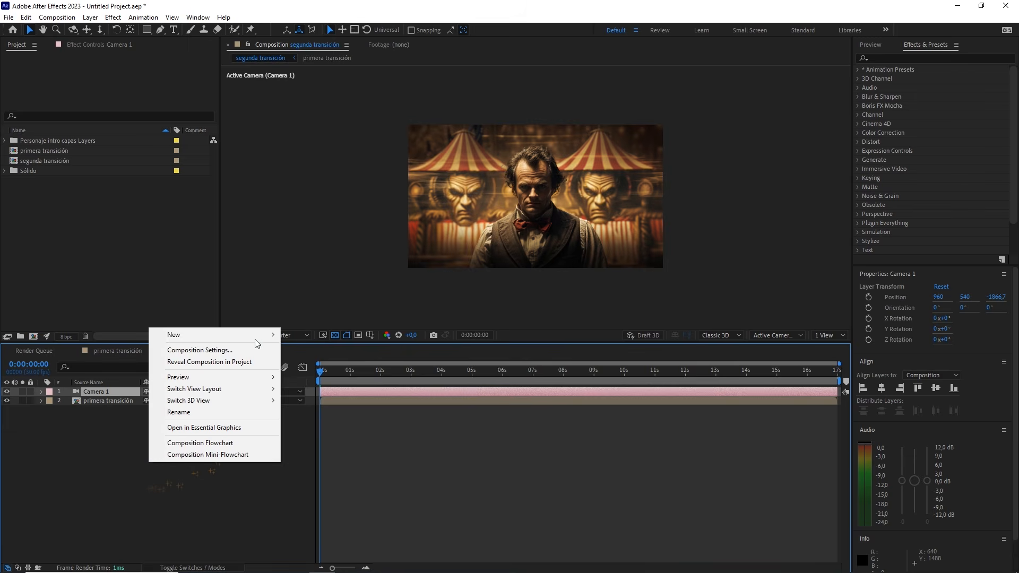
mouse_move(260, 335)
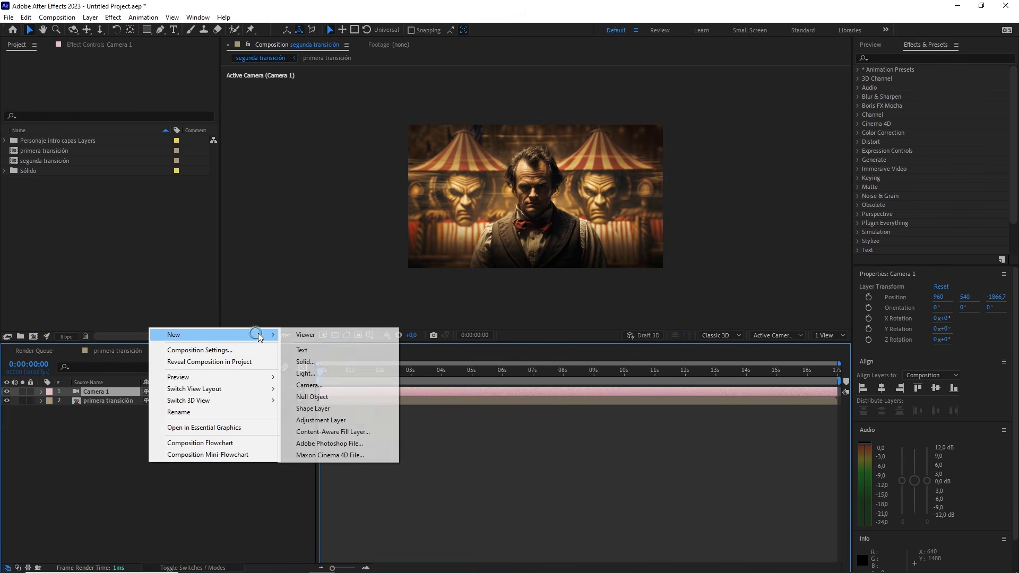
click(321, 398)
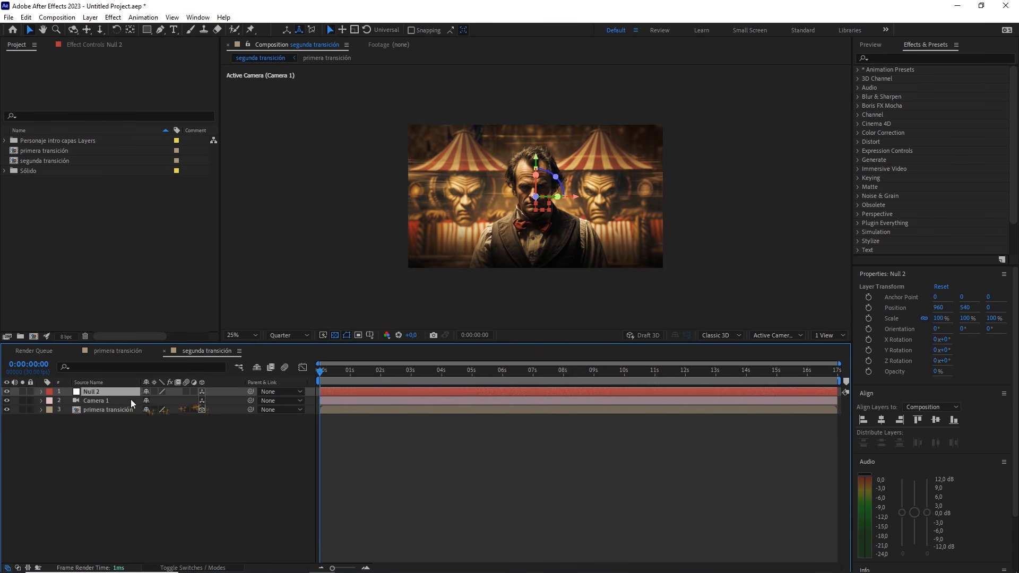
click(99, 403)
drag(223, 400, 128, 393)
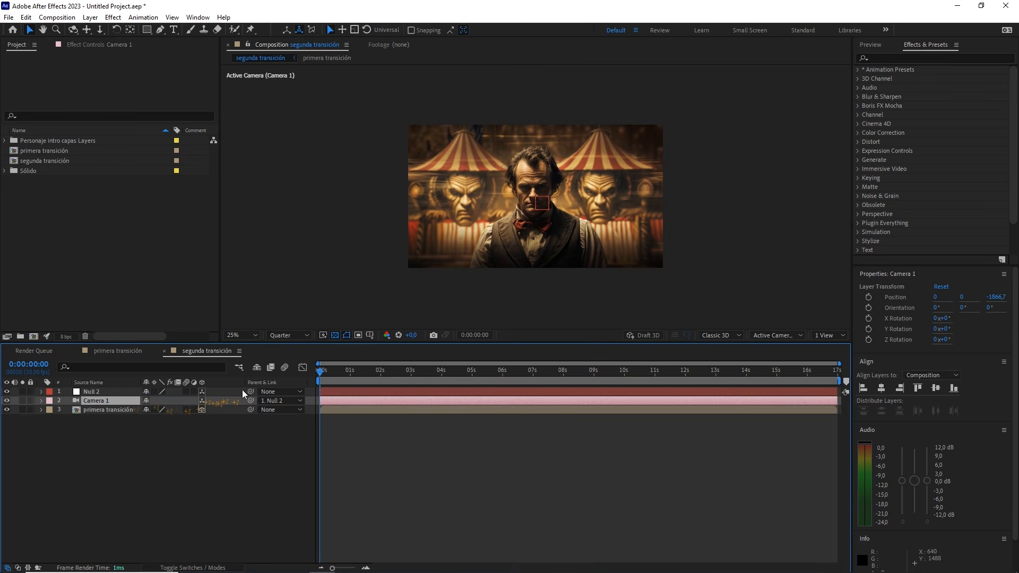
click(220, 447)
Add a Position keyframe to Null 2 at 0:00:04:00, where the primera transición animation ends
drag(373, 380, 442, 380)
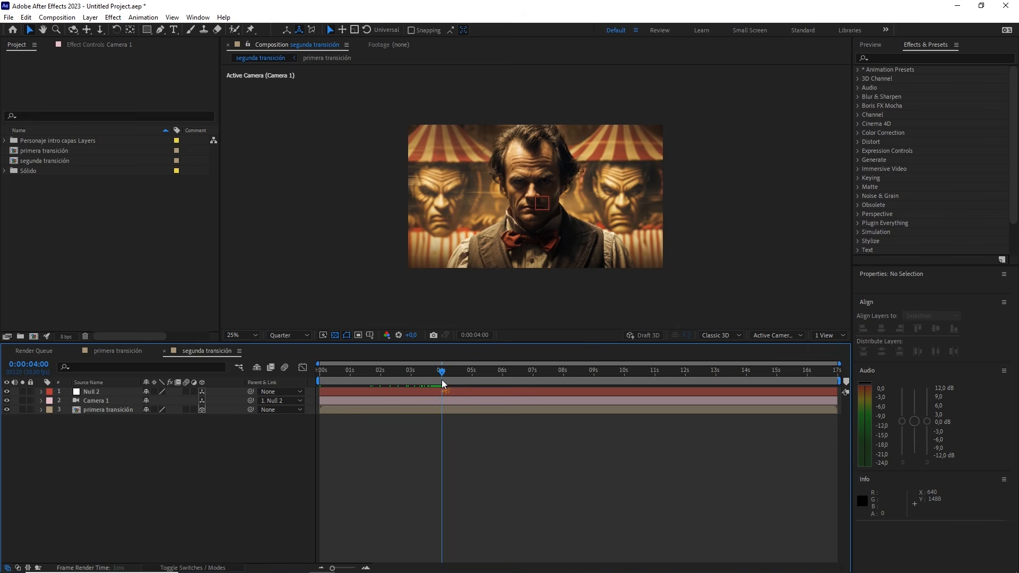
click(125, 351)
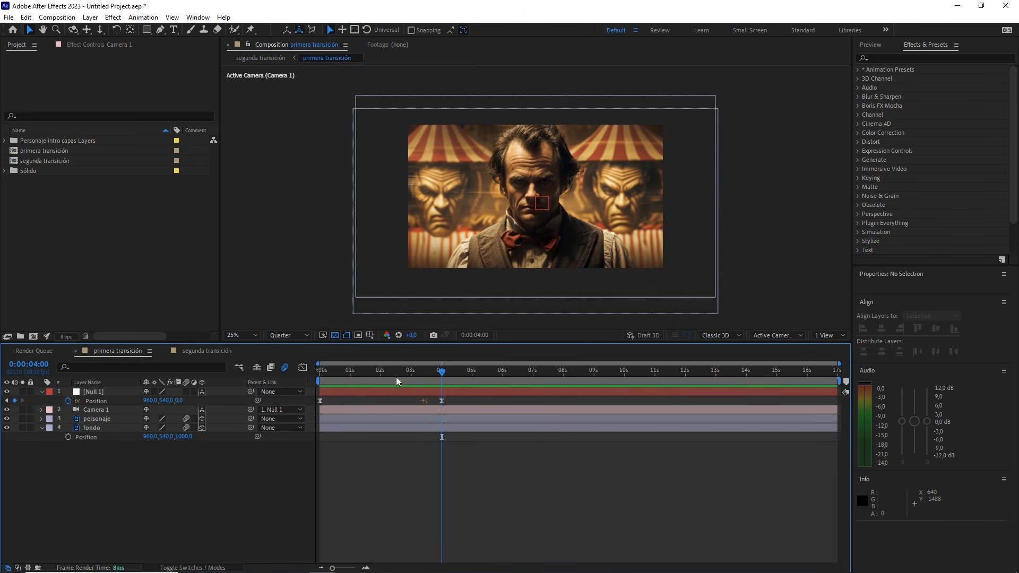
click(218, 352)
click(113, 392)
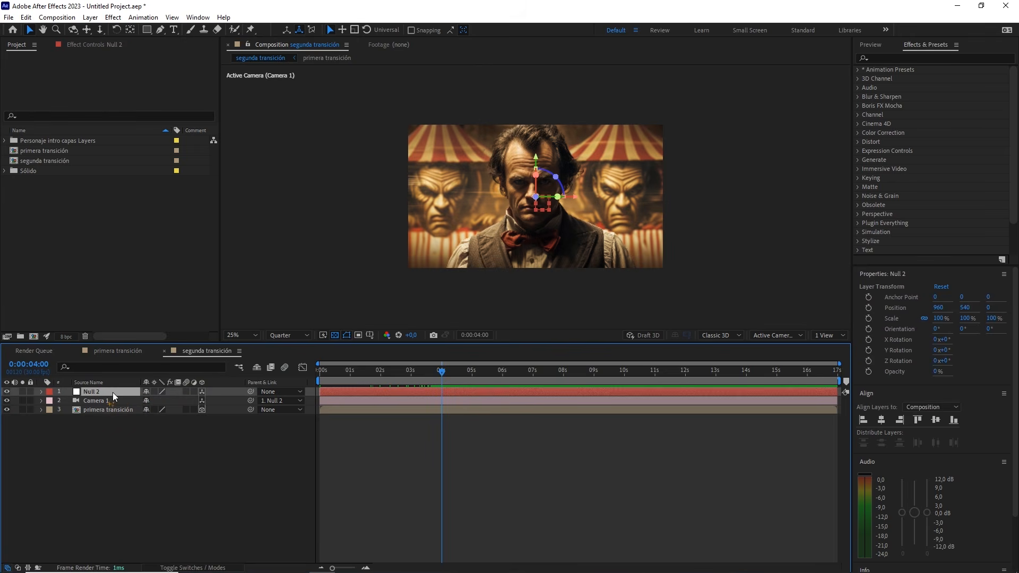
key(p)
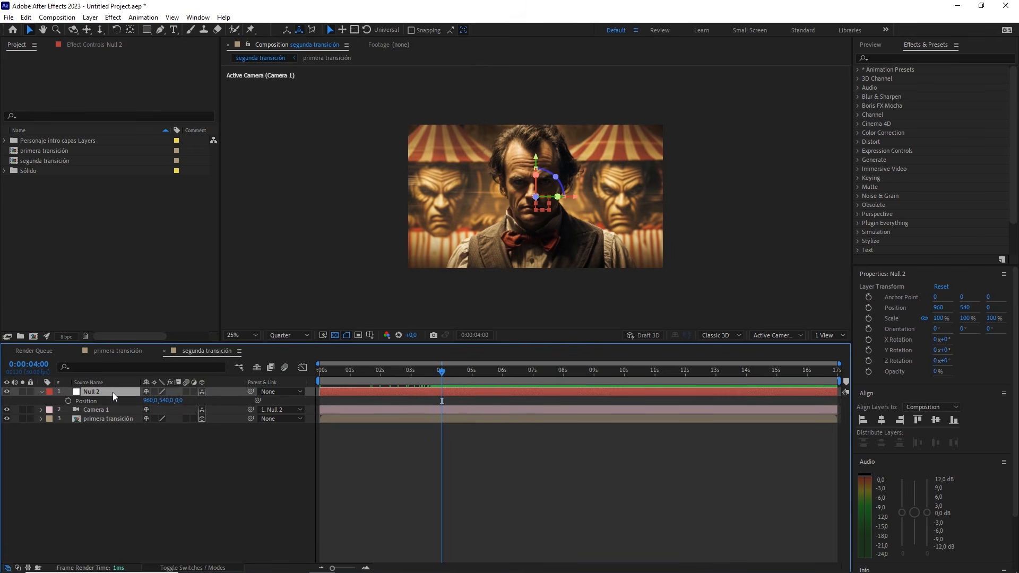
click(68, 401)
Set Null 2's Z position to -4000 at 0:00:09:00
drag(447, 370, 593, 383)
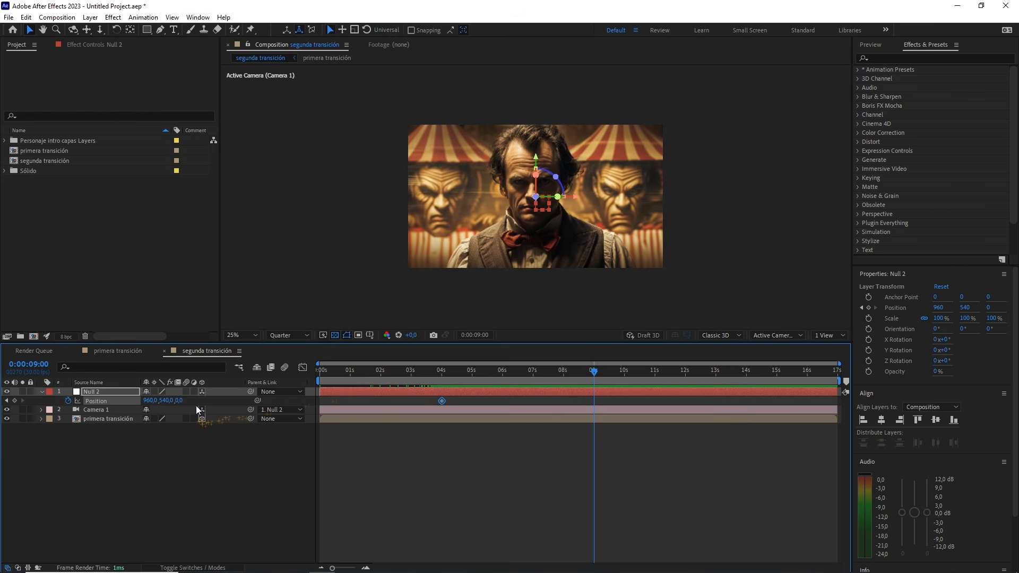
drag(180, 403, 145, 405)
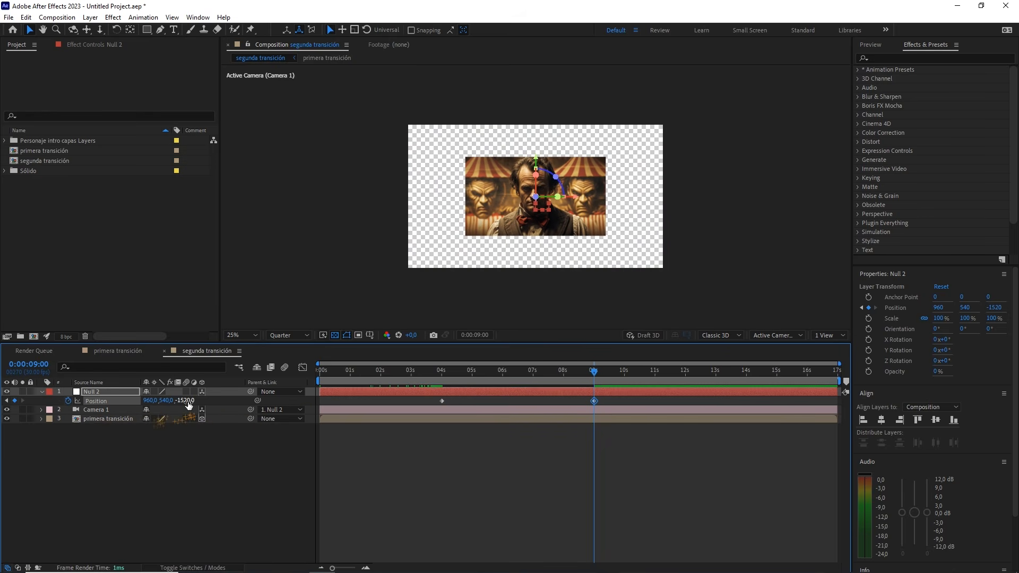
click(189, 401)
click(229, 451)
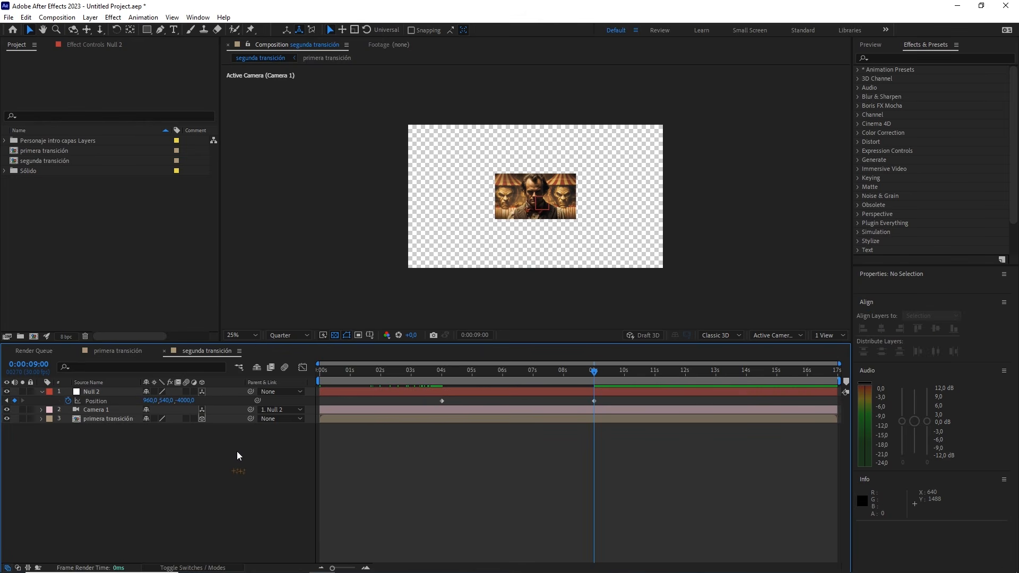
Easy-ease both Position keyframes of Null 2 and set their incoming and outgoing velocity influence to 65%
drag(606, 399, 436, 403)
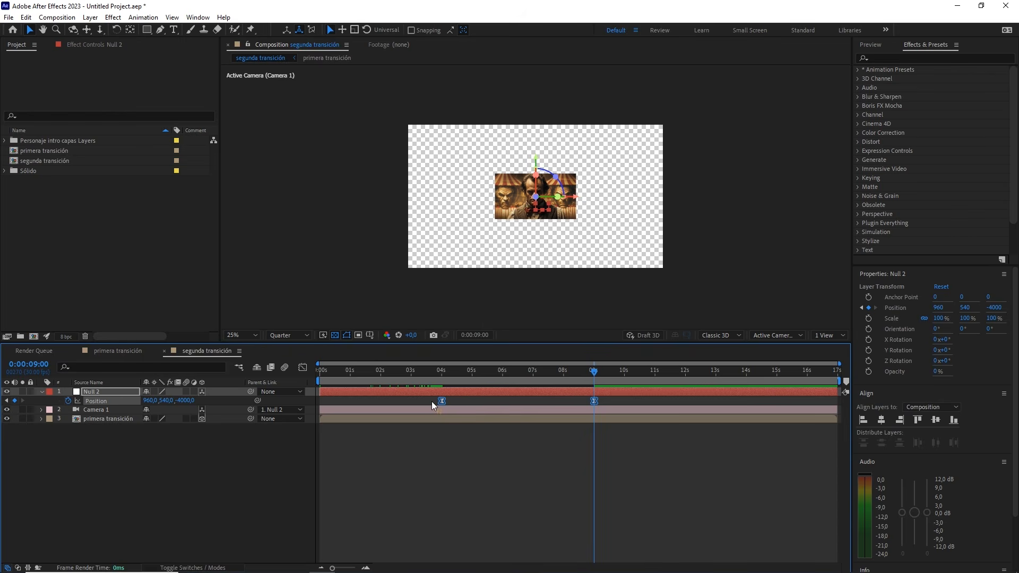
right_click(443, 402)
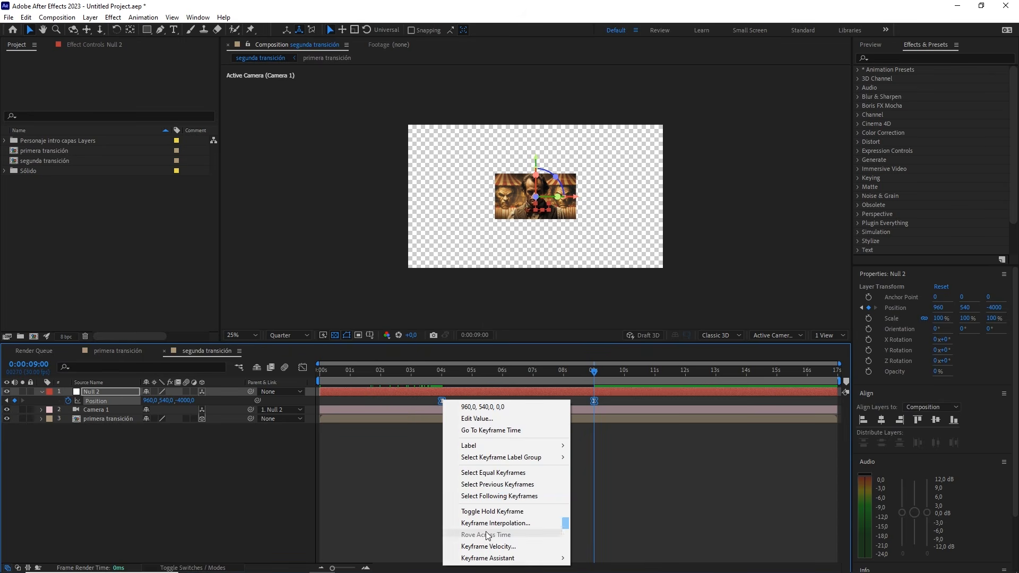
click(506, 552)
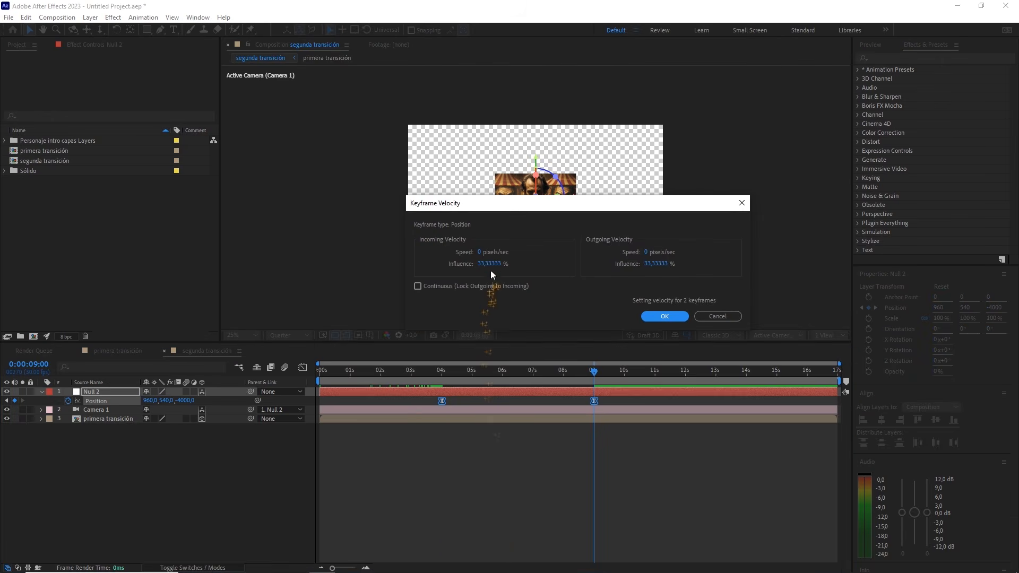
click(503, 263)
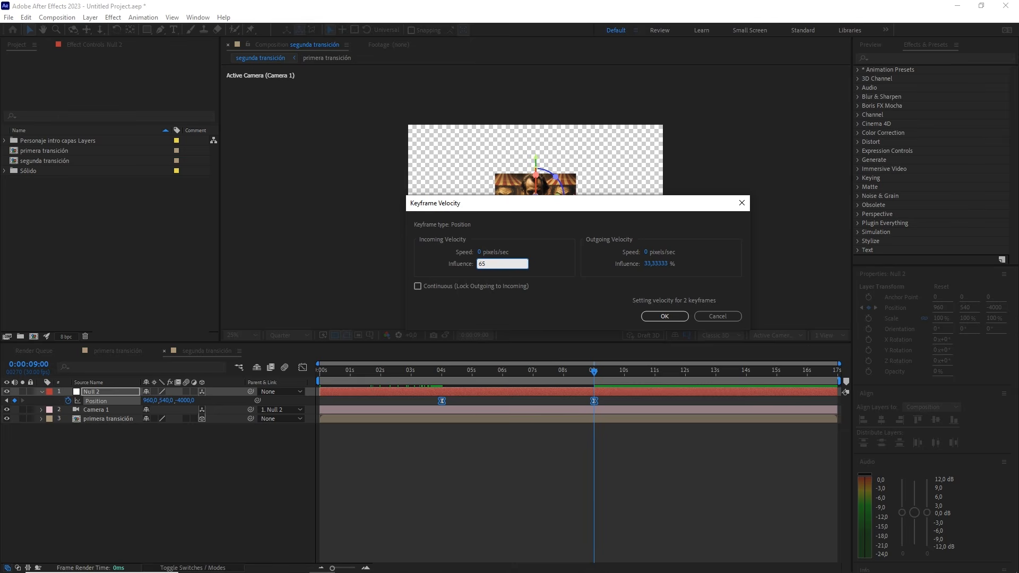
click(652, 265)
text(65)
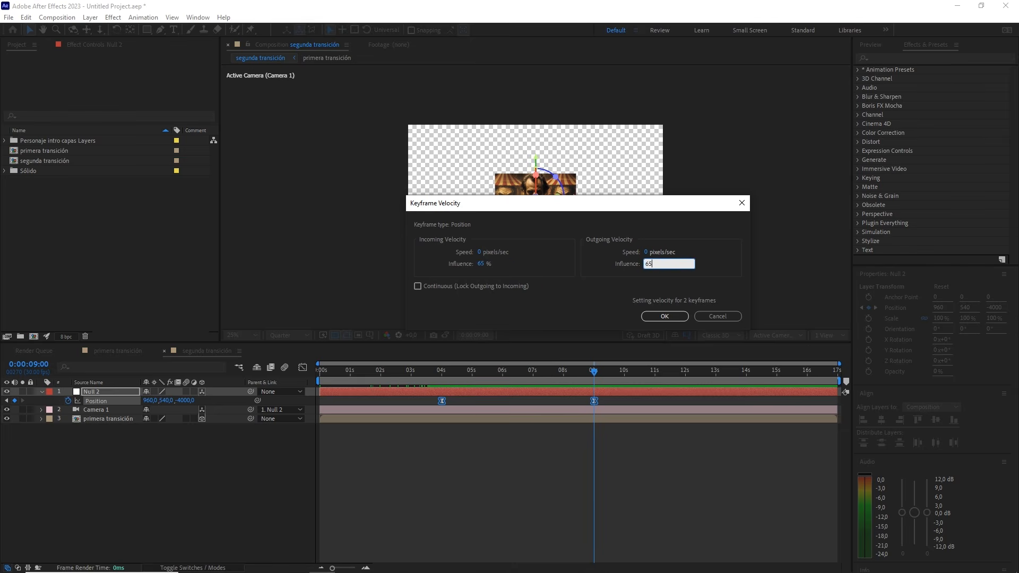
click(666, 317)
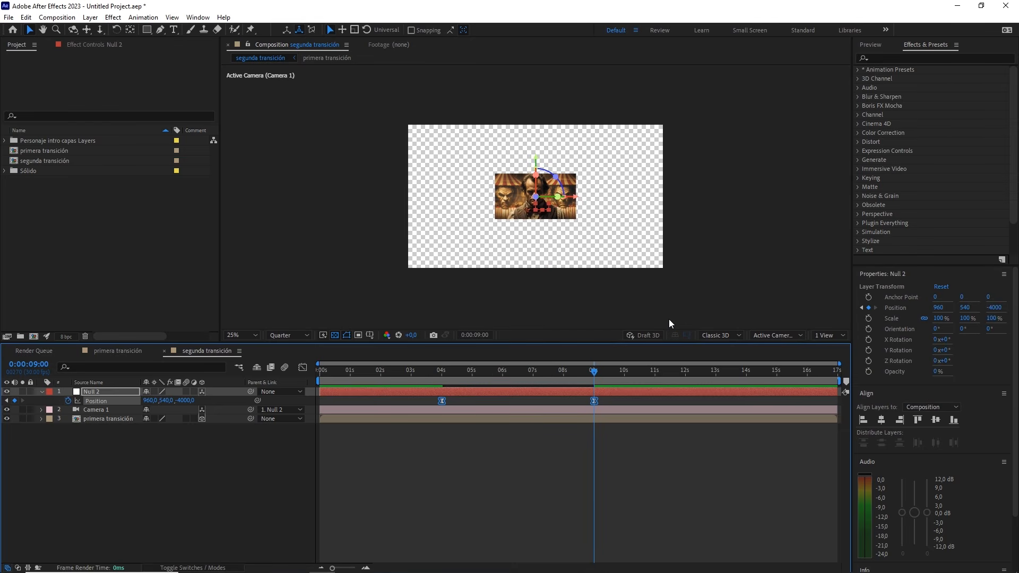
Preview the eased camera move in segunda transición from 0:00:02:11 and return the playhead to 0:00:04:00
click(594, 373)
drag(593, 374, 390, 373)
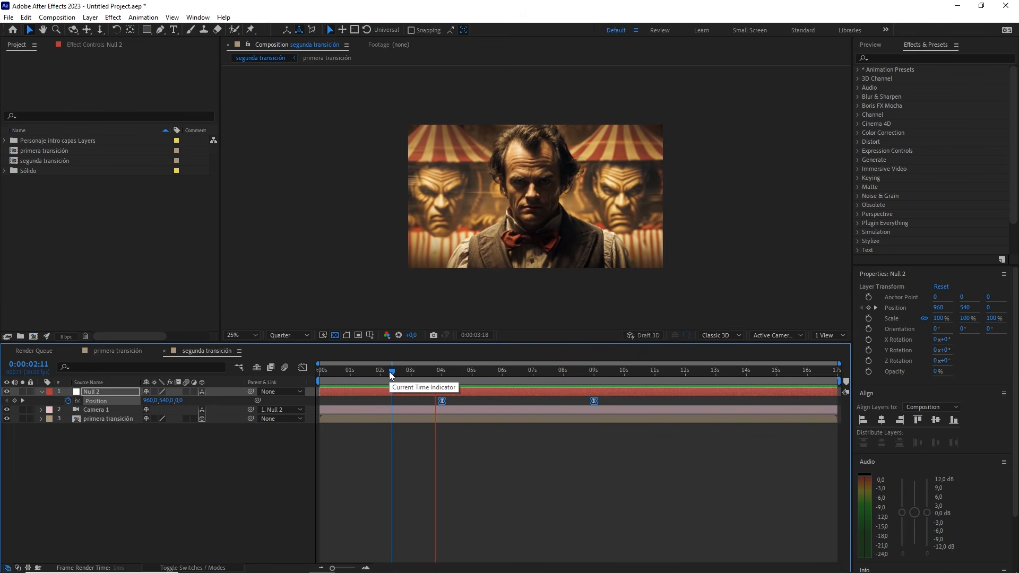
drag(389, 372, 438, 380)
Create a 1920 x 1080 px solid in segunda transición with the near-black color 0C0C0C
click(186, 444)
right_click(183, 446)
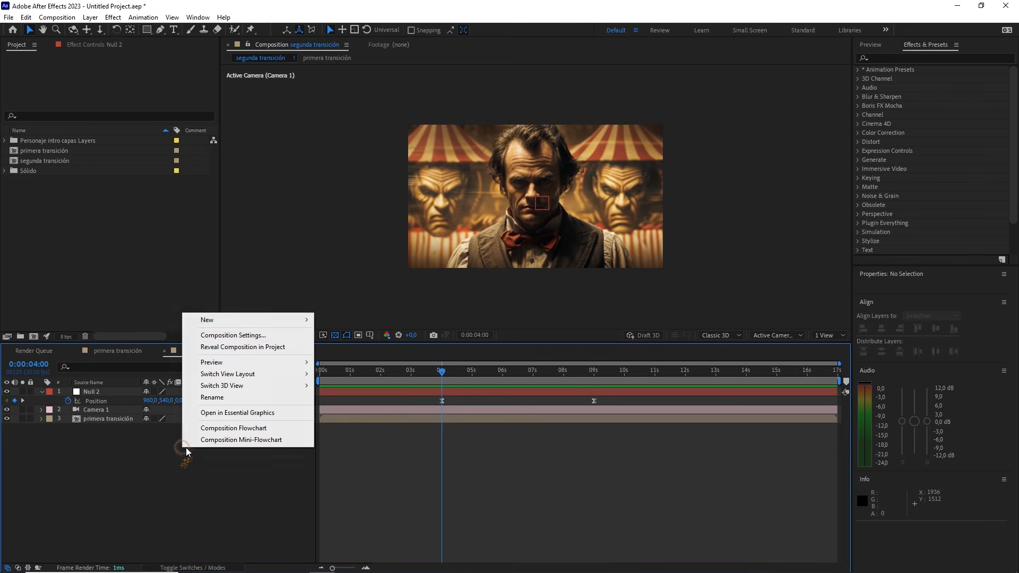
click(251, 321)
click(338, 347)
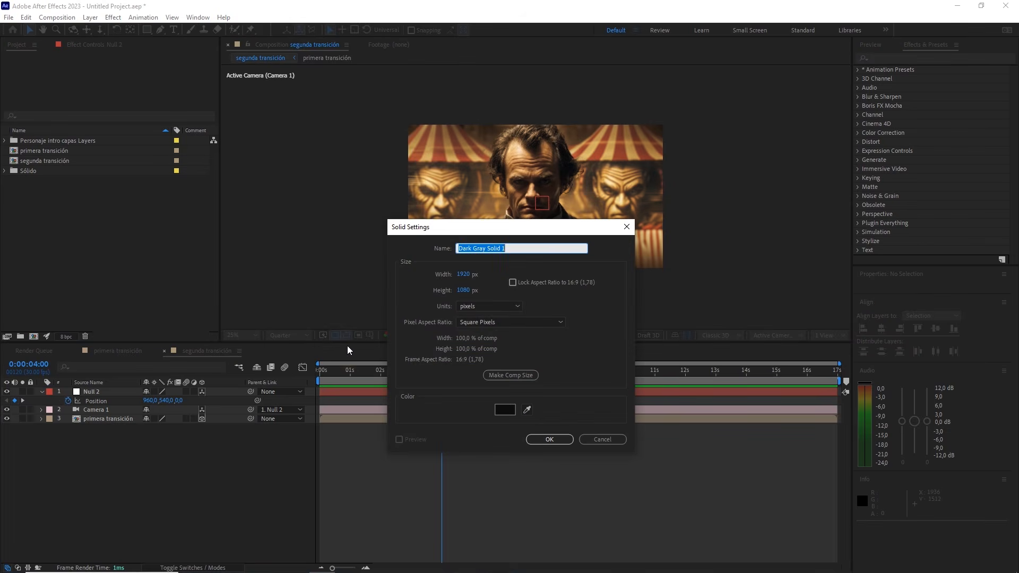
click(507, 412)
drag(276, 419, 223, 454)
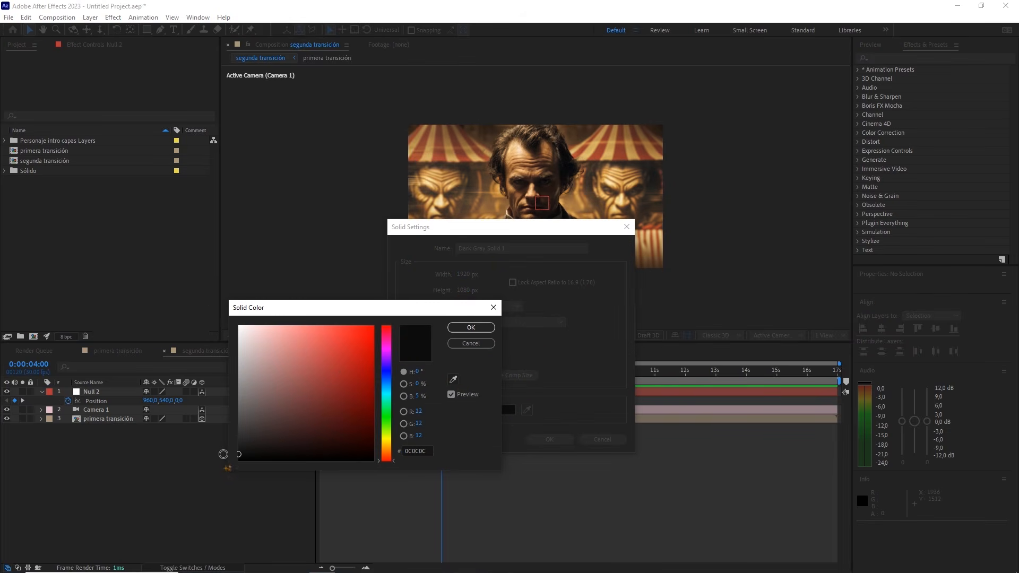
click(469, 328)
click(547, 439)
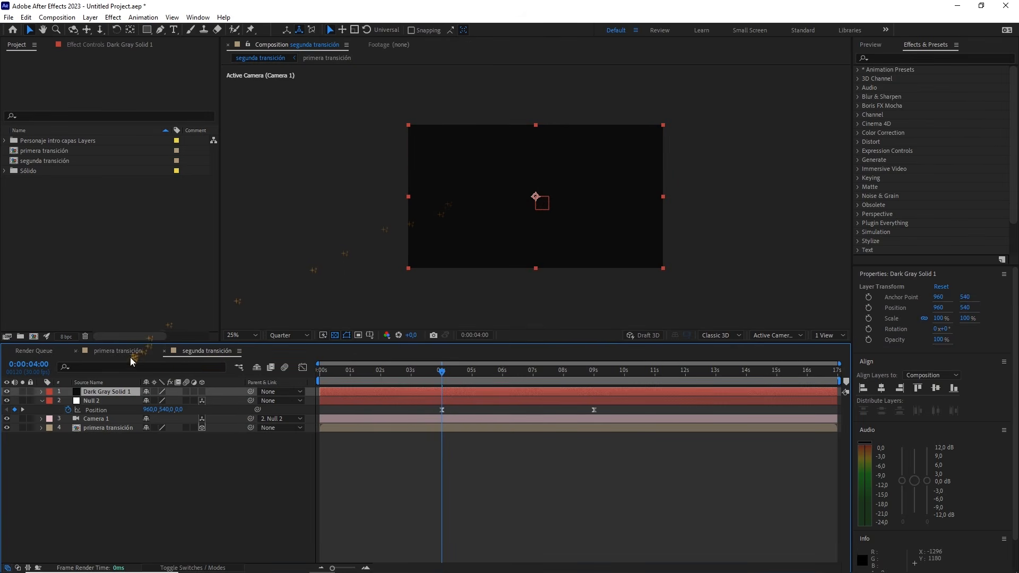
Make the dark solid 3D and enlarge it slightly beyond the frame, to about 103.3% wide and 105.9% high
click(202, 391)
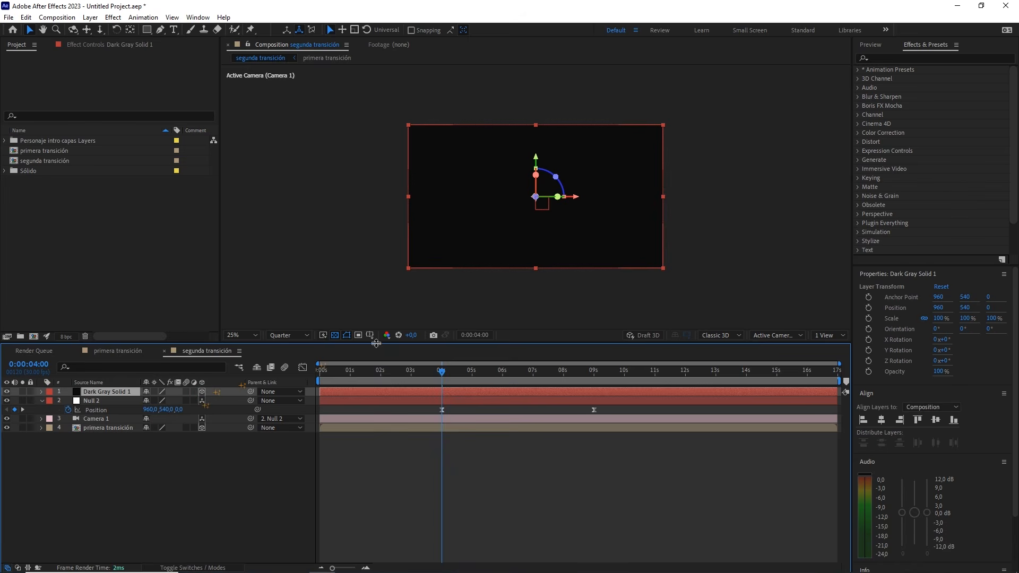
scroll(671, 285, up, 1)
drag(668, 248, 567, 158)
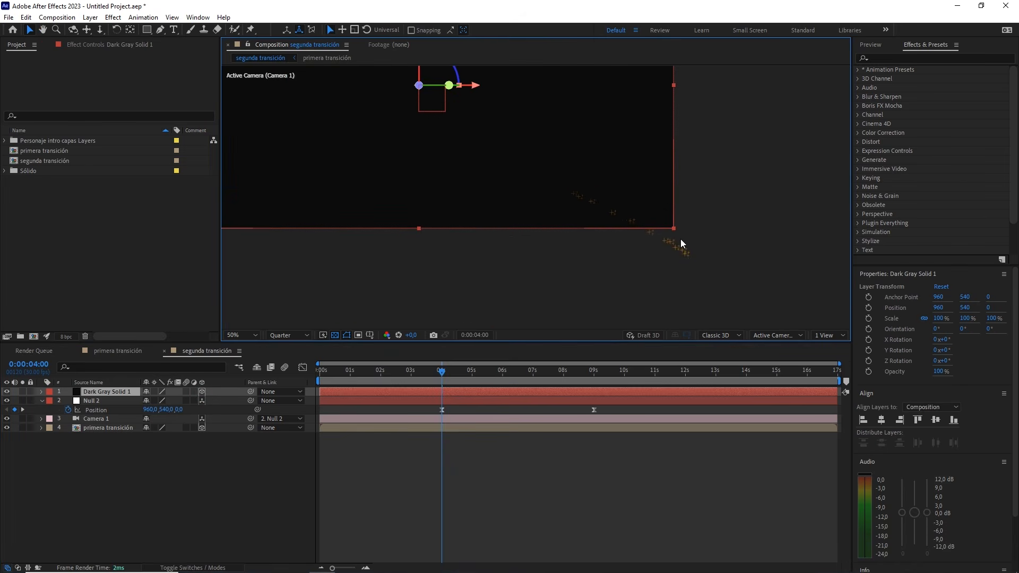
drag(675, 229, 684, 237)
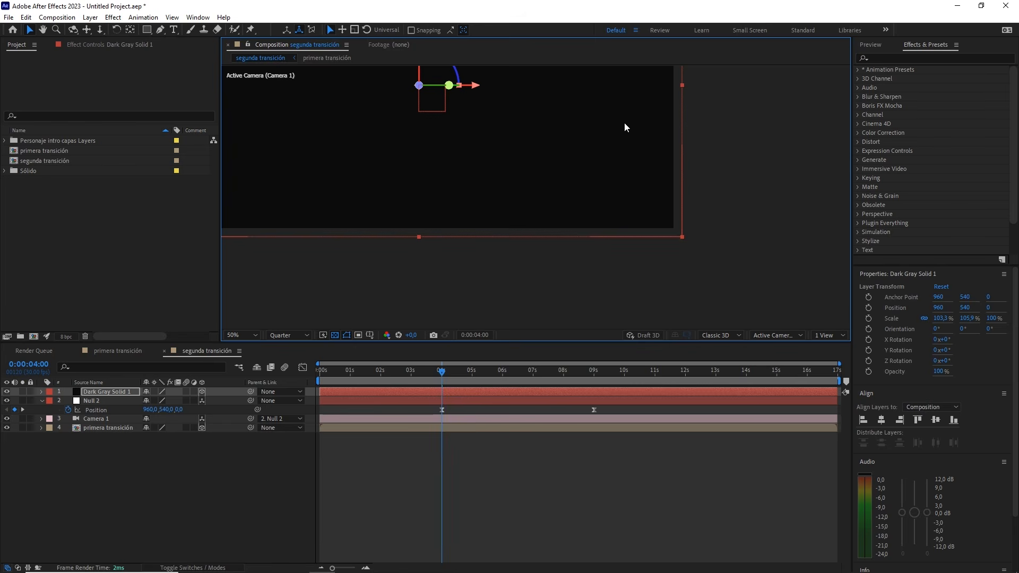
drag(625, 126, 701, 256)
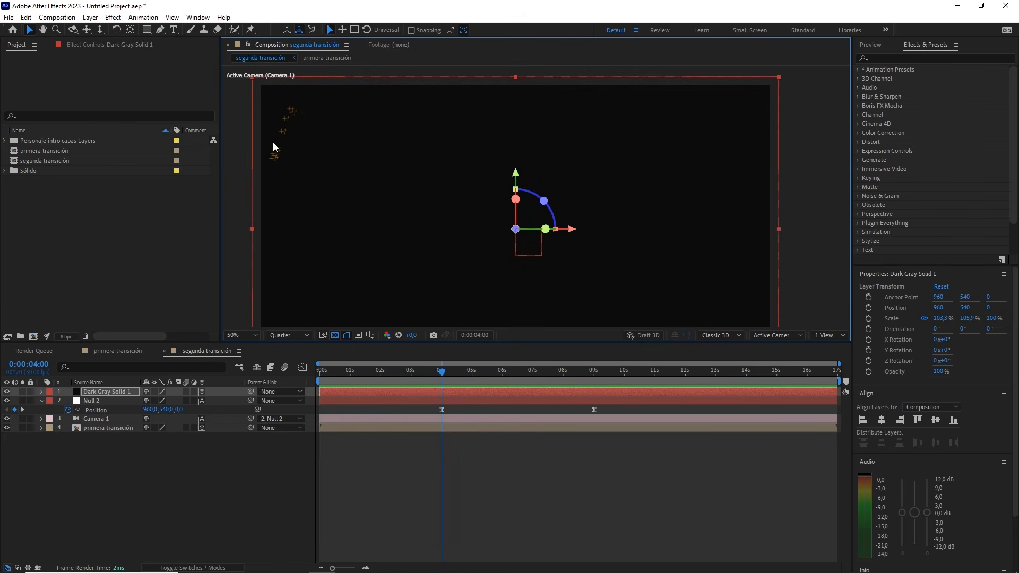
drag(496, 193, 499, 167)
scroll(499, 166, down, 2)
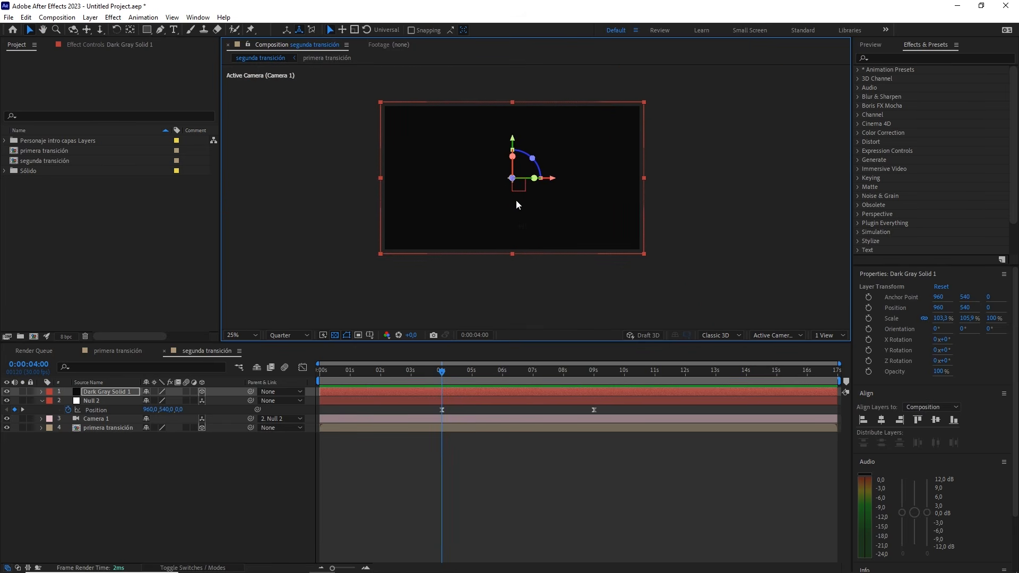
Move the dark solid below the primera transición layer as its border and preview the zoom-out from 0:00:04:00
drag(127, 396, 127, 437)
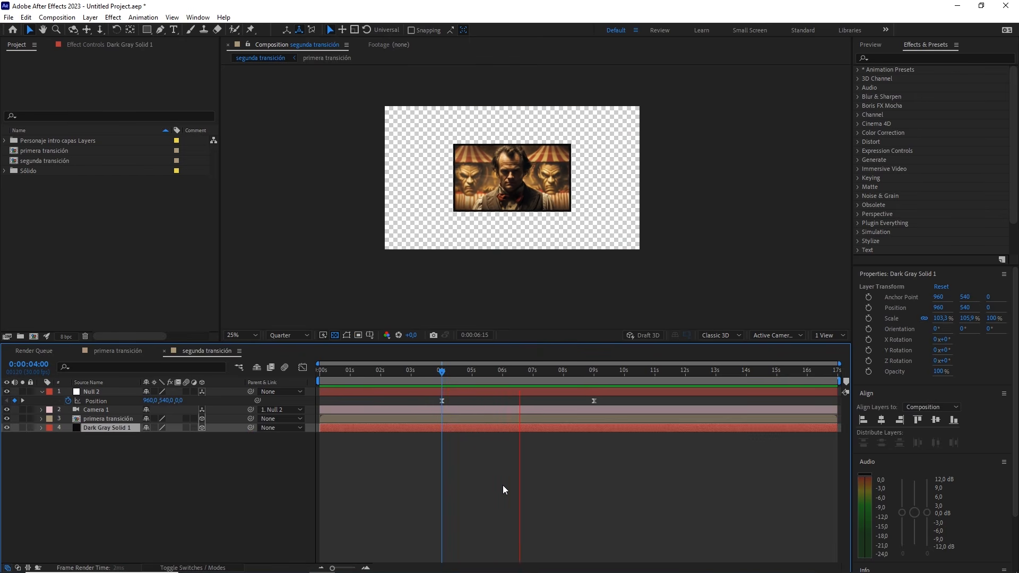
drag(532, 377, 445, 375)
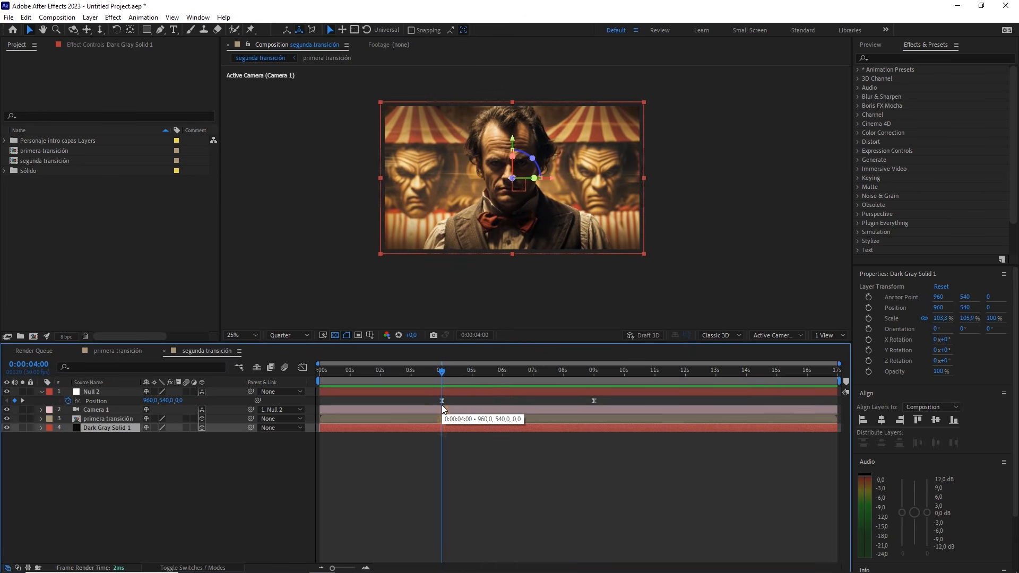
Import all image files from the assets tutorial folder except Personaje intro capas.psd as footage
click(122, 223)
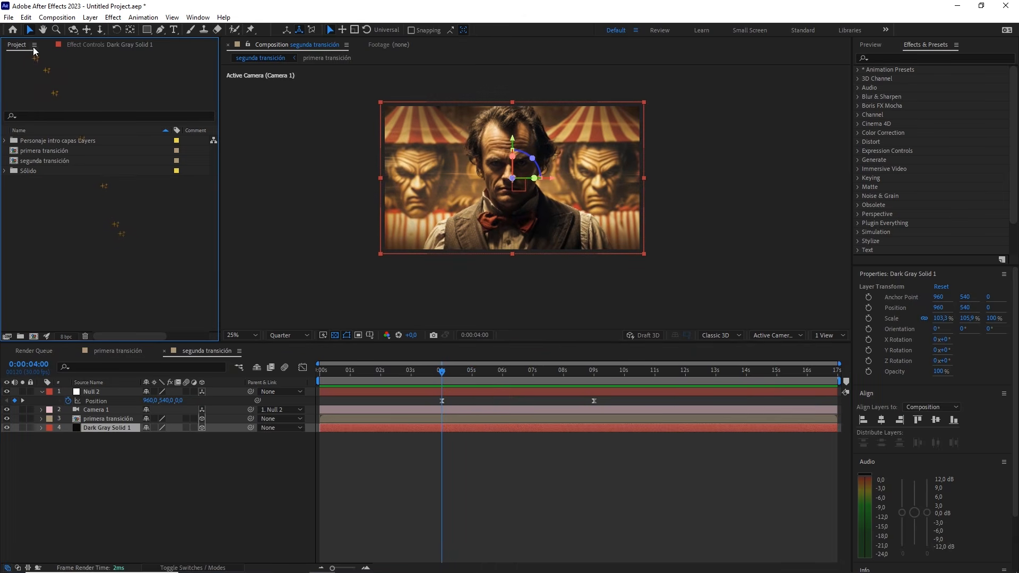
click(8, 17)
mouse_move(132, 166)
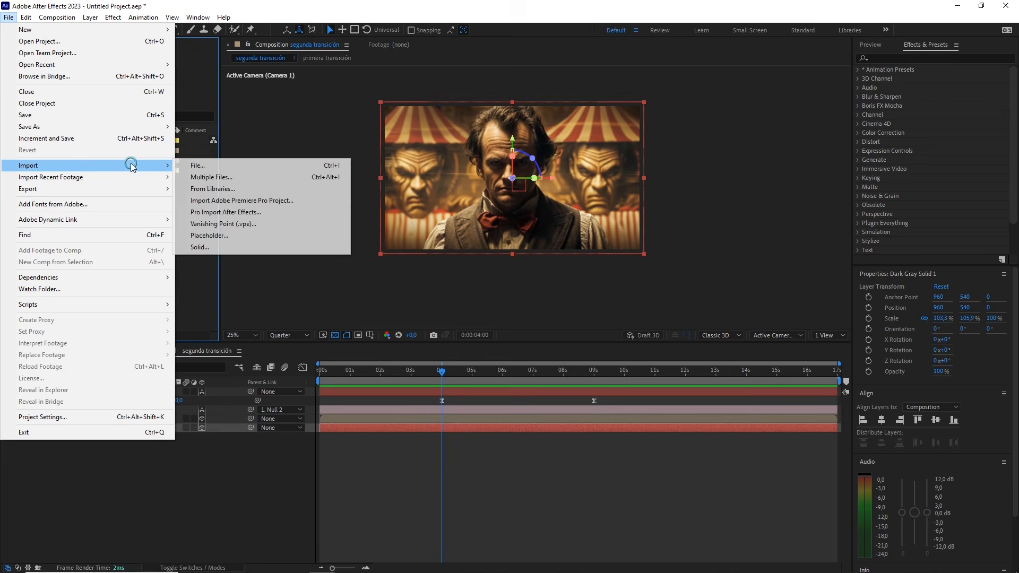
click(215, 165)
drag(132, 179, 610, 77)
ctrl+click(192, 127)
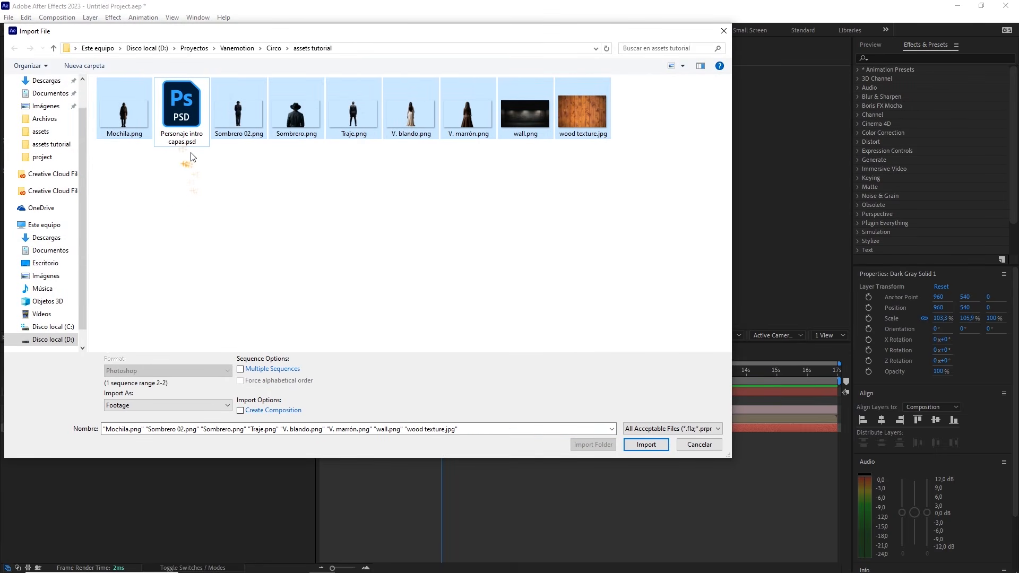
click(646, 444)
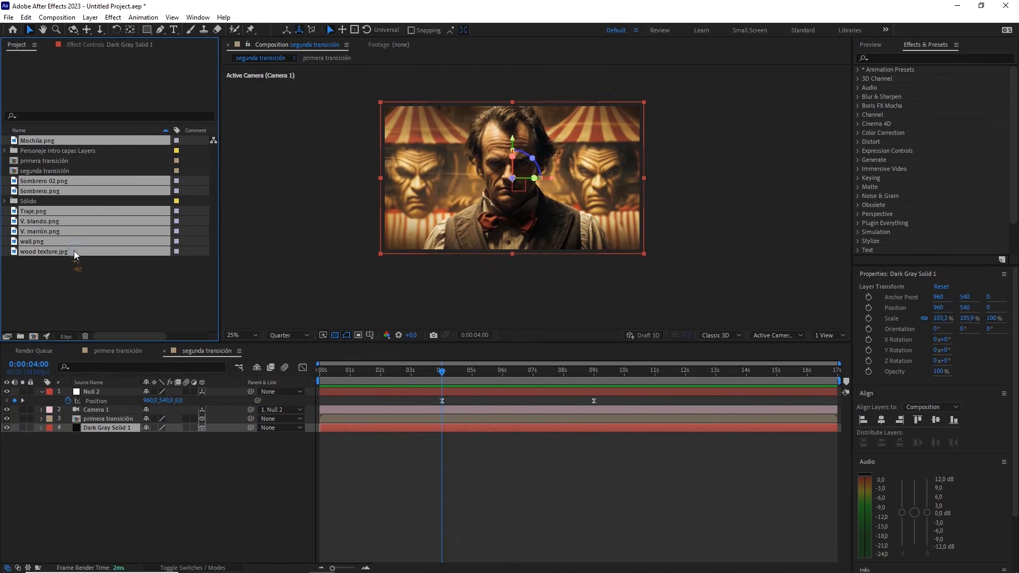
Group the imported images in a new project folder named assets
drag(74, 250, 21, 337)
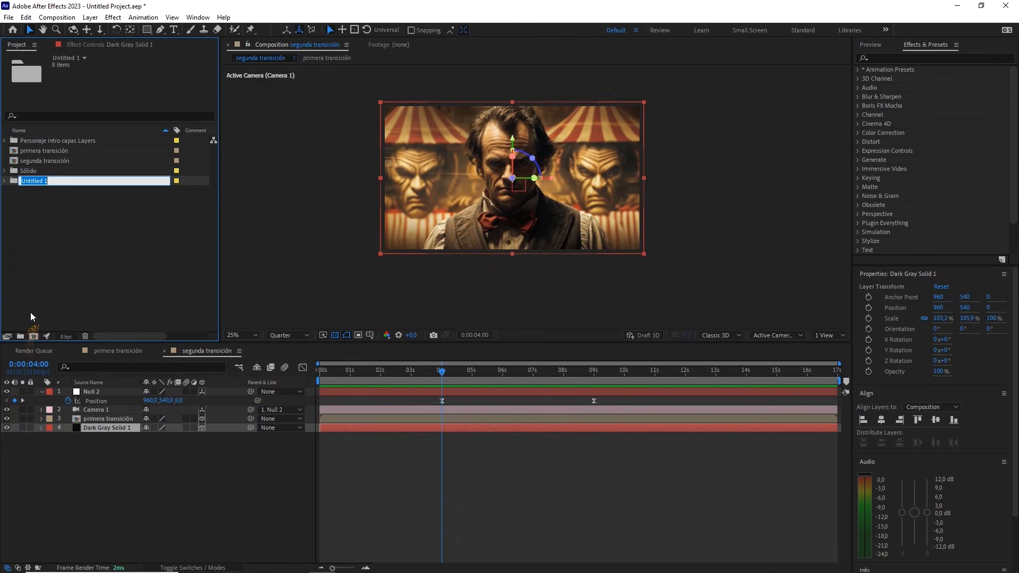
text(assets)
click(73, 195)
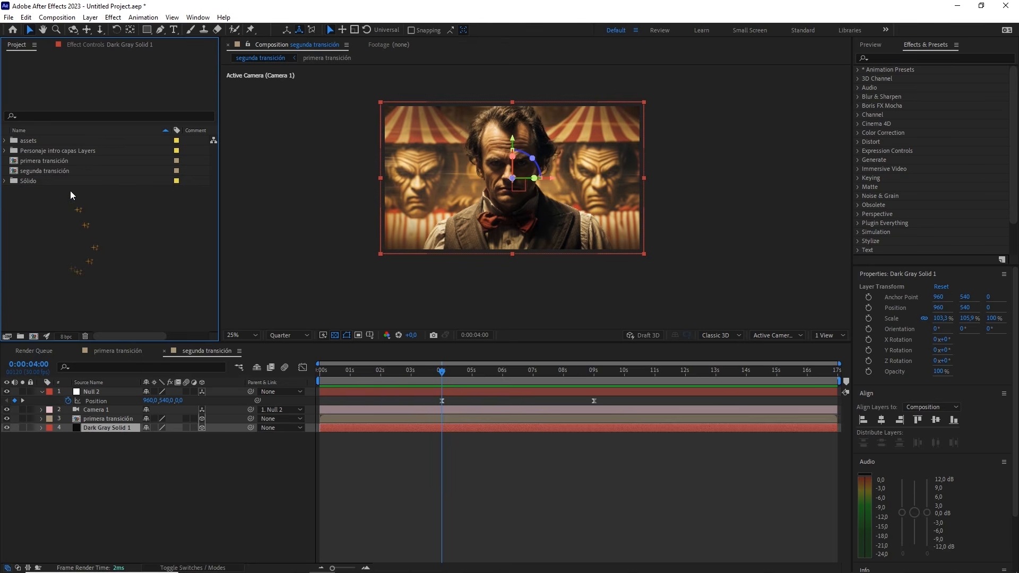
Add wall.png from the assets folder beneath all layers of segunda transición and make it 3D, soloing it for inspection
click(5, 140)
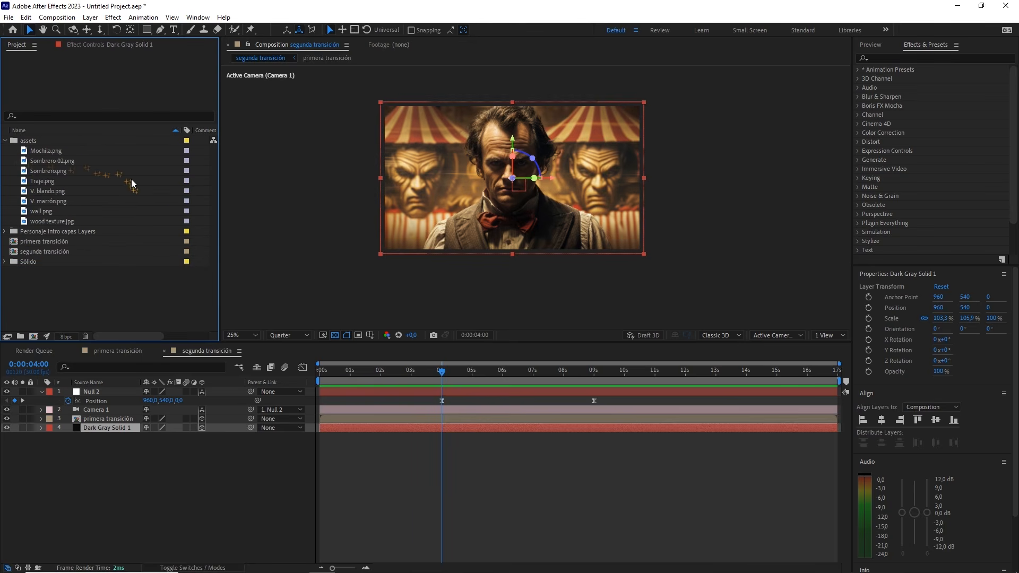
click(96, 211)
drag(56, 210, 106, 441)
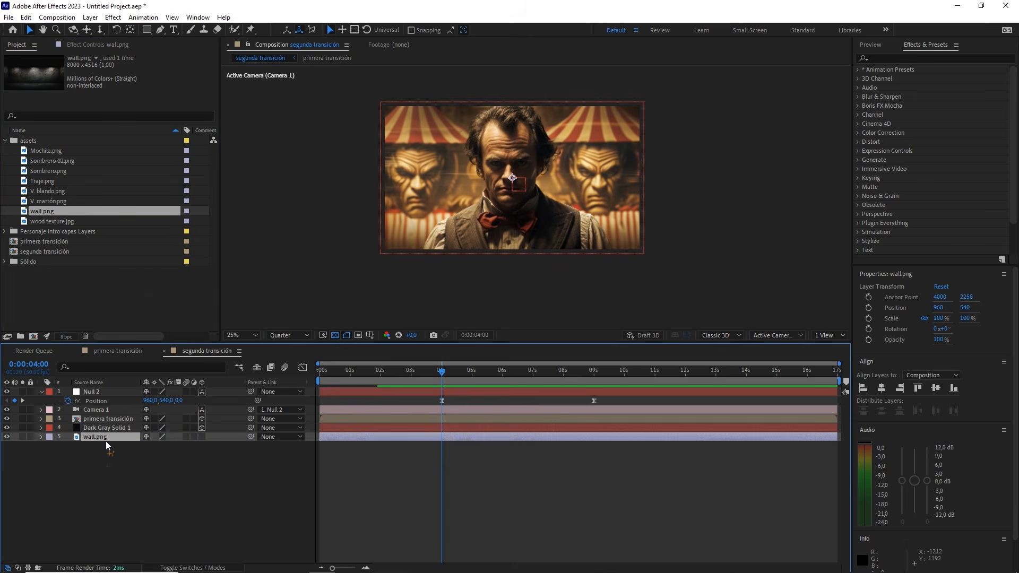
click(22, 436)
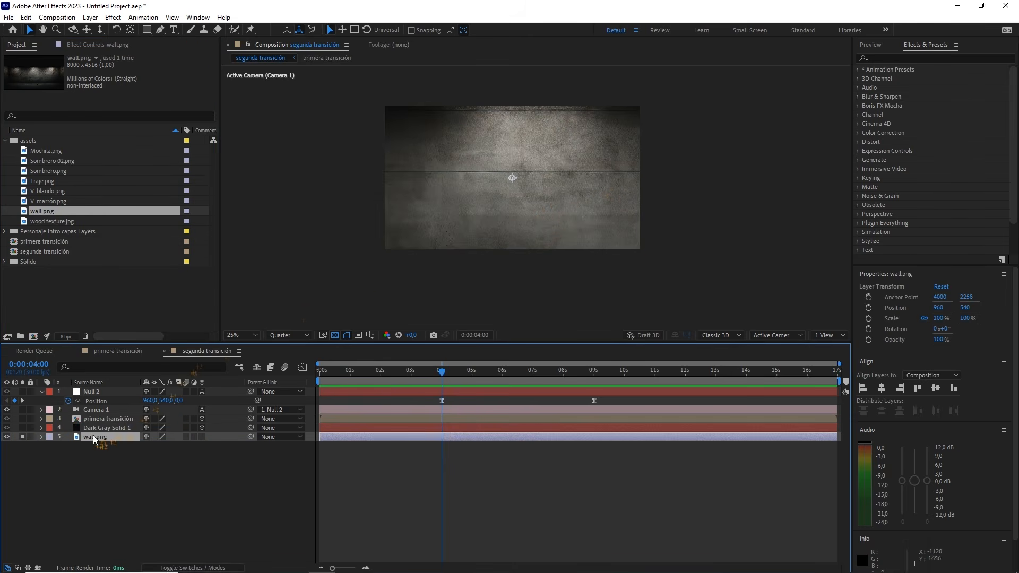
click(202, 436)
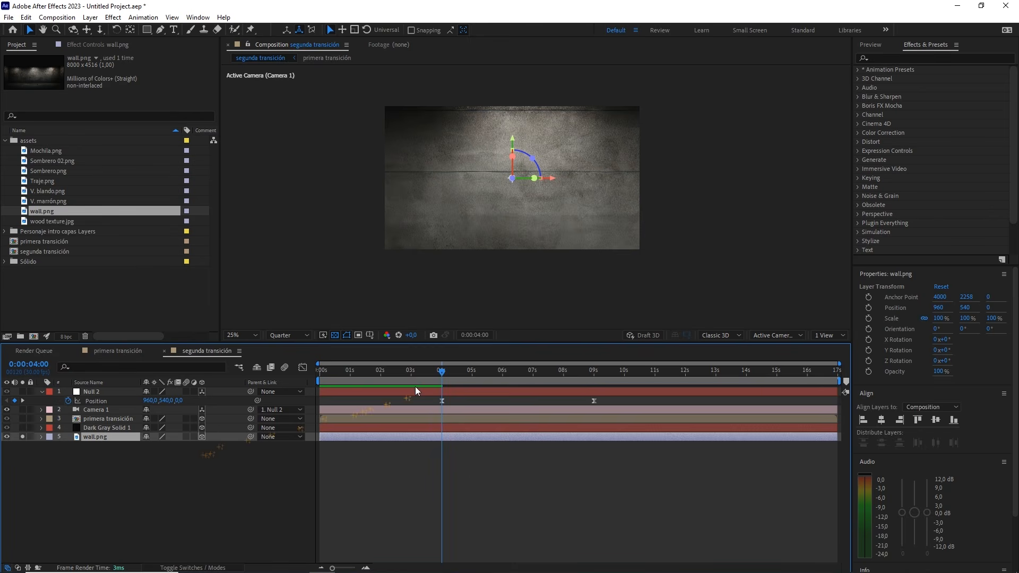
At 0:00:09:00, unsolo wall.png and raise it behind the framed image to a Y position of about 326.3
drag(449, 375, 594, 371)
click(22, 436)
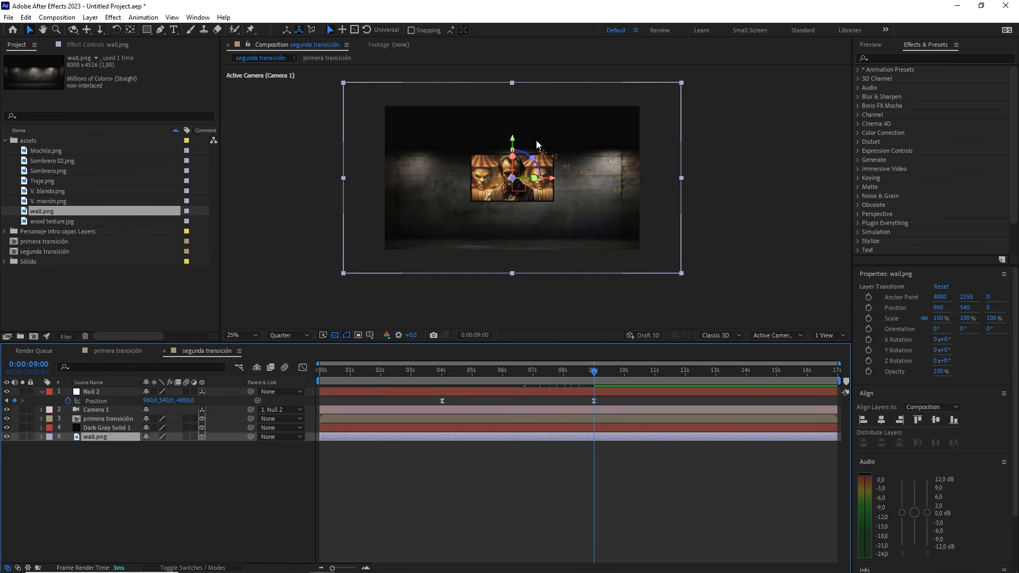
drag(517, 137, 523, 127)
Play segunda transición from the start and scrub through the zoom-out to check the wall background
drag(595, 372, 320, 358)
key(space)
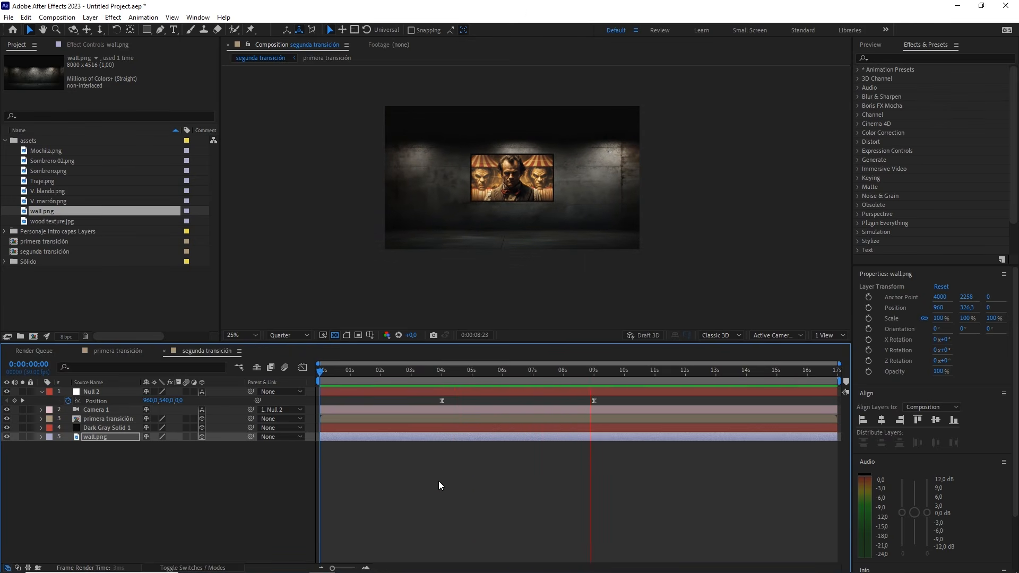
key(space)
drag(580, 371, 528, 370)
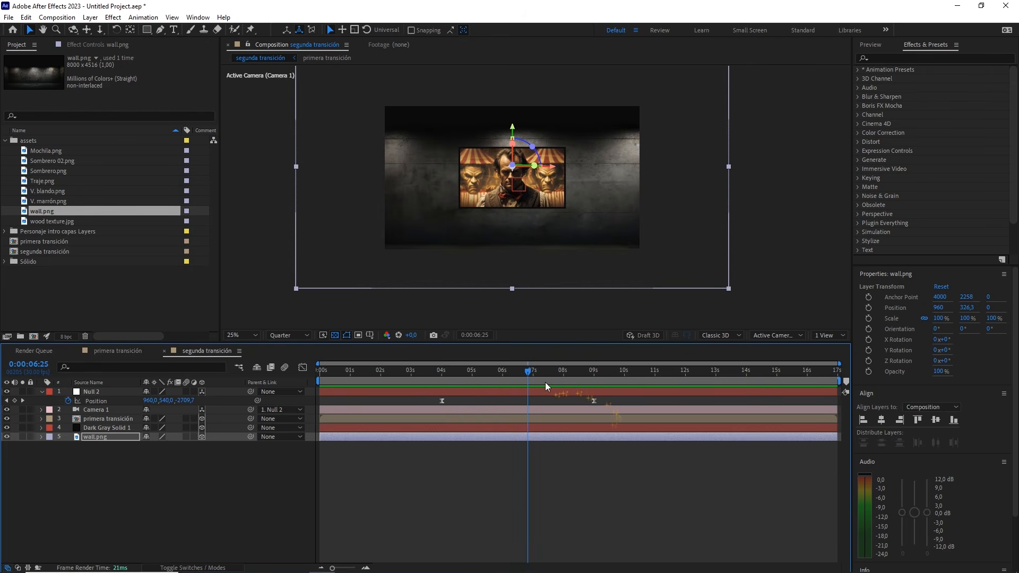
drag(527, 373, 509, 371)
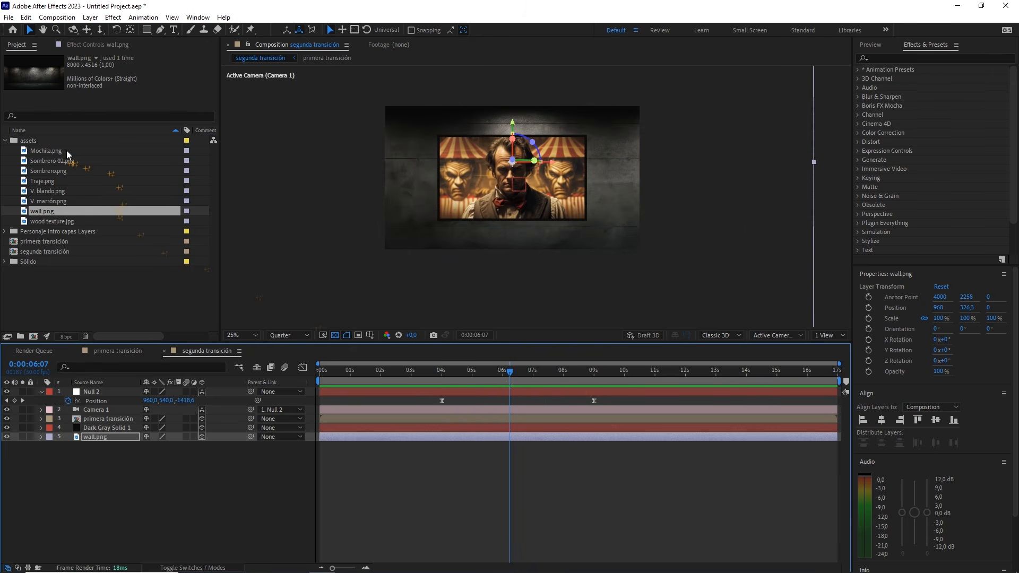
At 0:00:09:00, add Mochila.png to segunda transición between the primera transición layer and the dark solid
drag(515, 371, 594, 371)
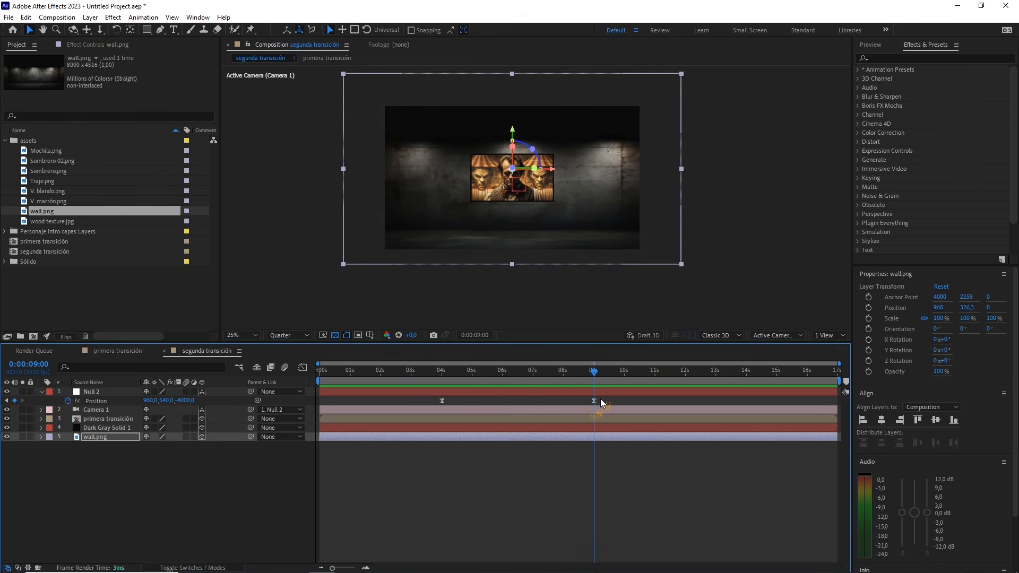
click(162, 312)
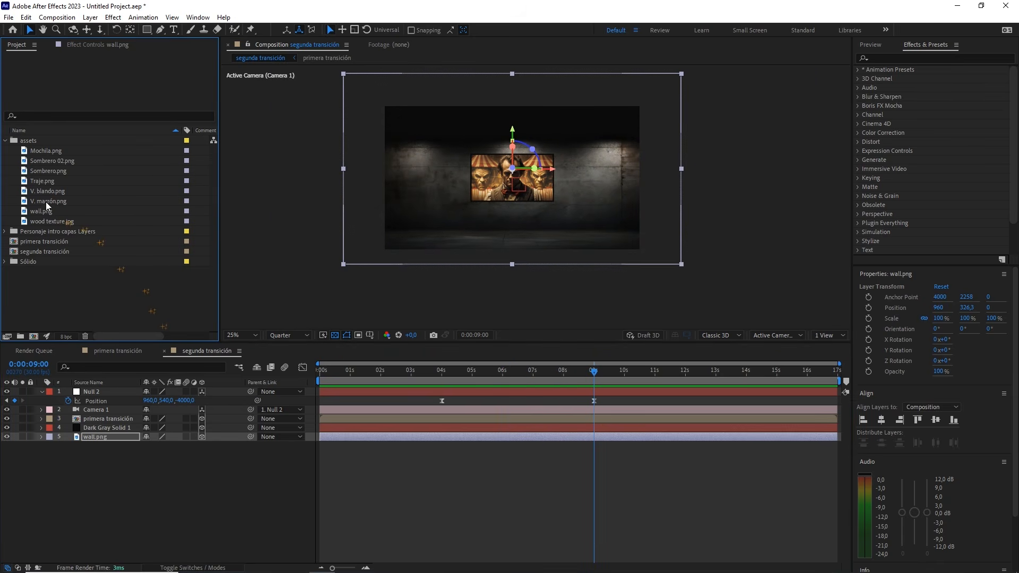
drag(46, 152, 91, 423)
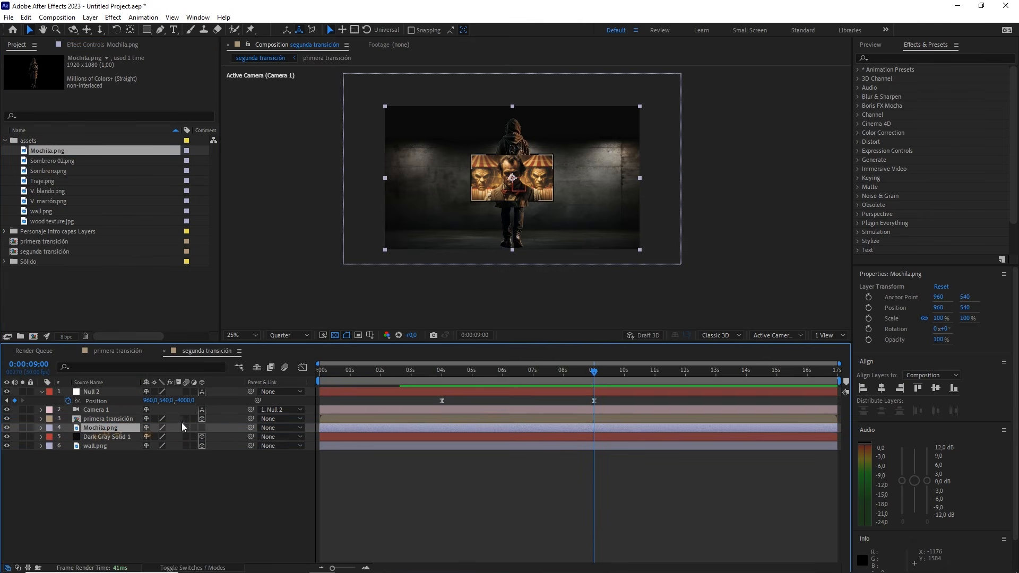
Make Mochila.png a 3D layer and show Top and Active Camera views in a two-view layout with the transparency grid off
click(200, 427)
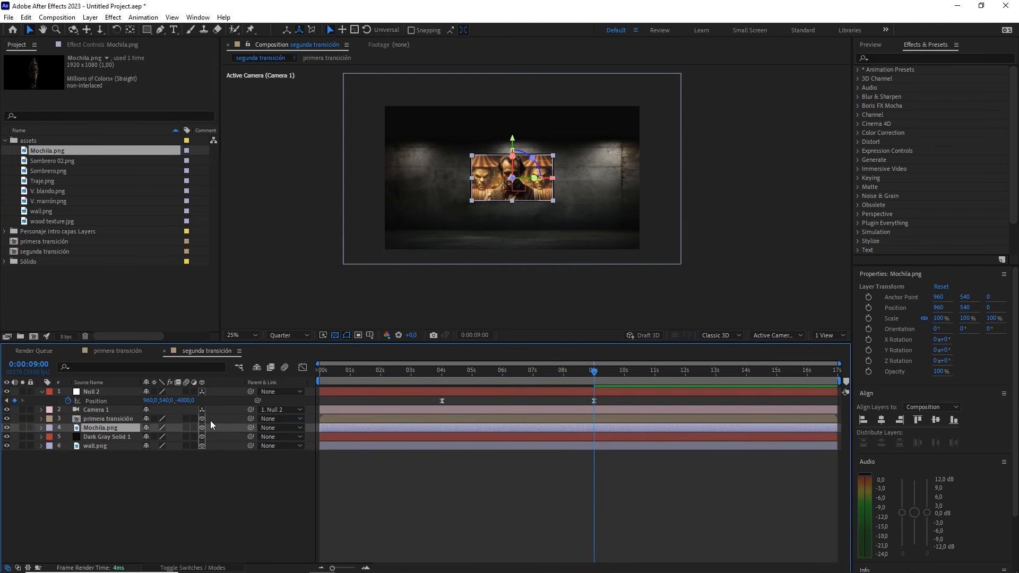
click(824, 335)
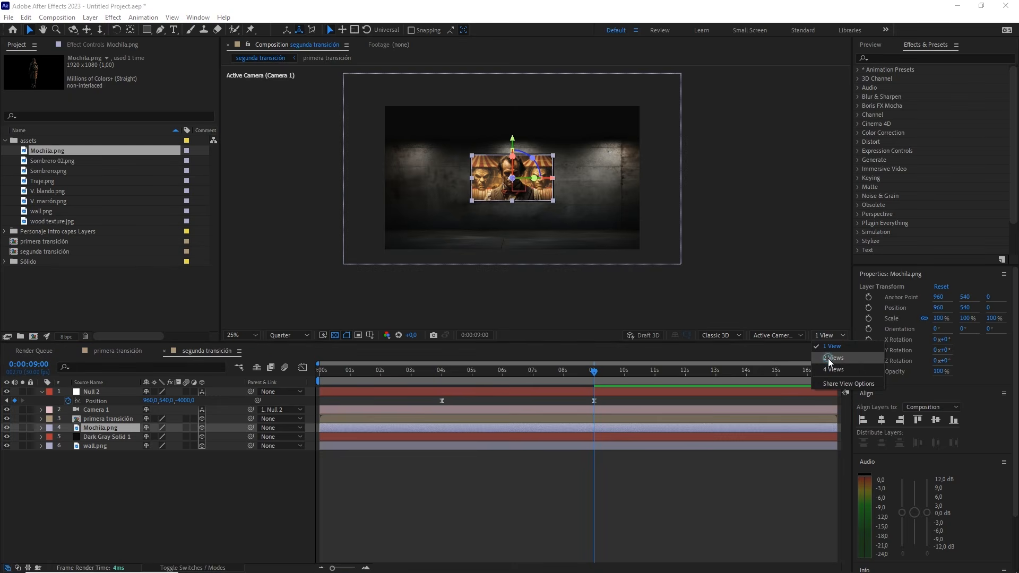
click(828, 358)
click(333, 229)
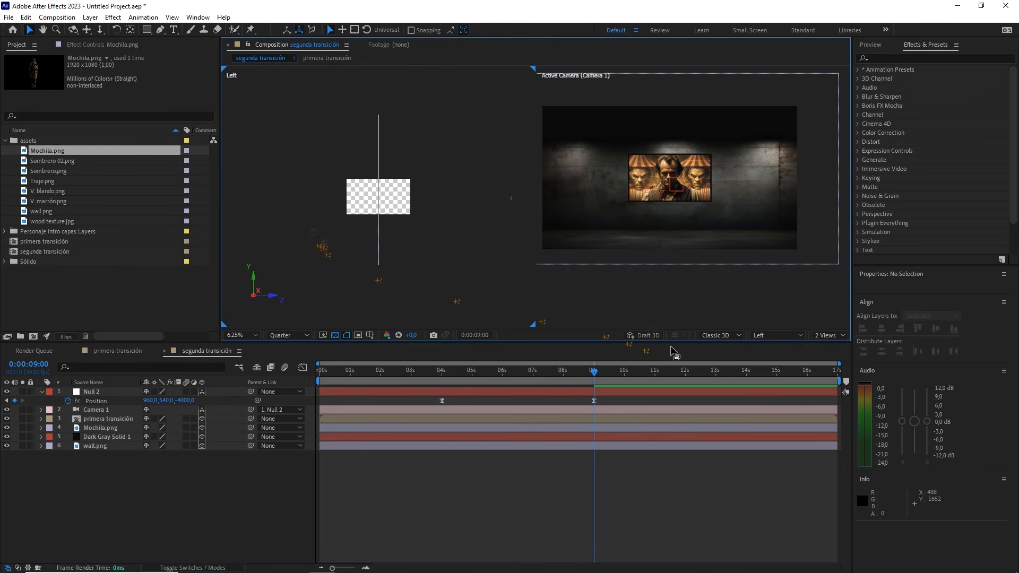
click(772, 335)
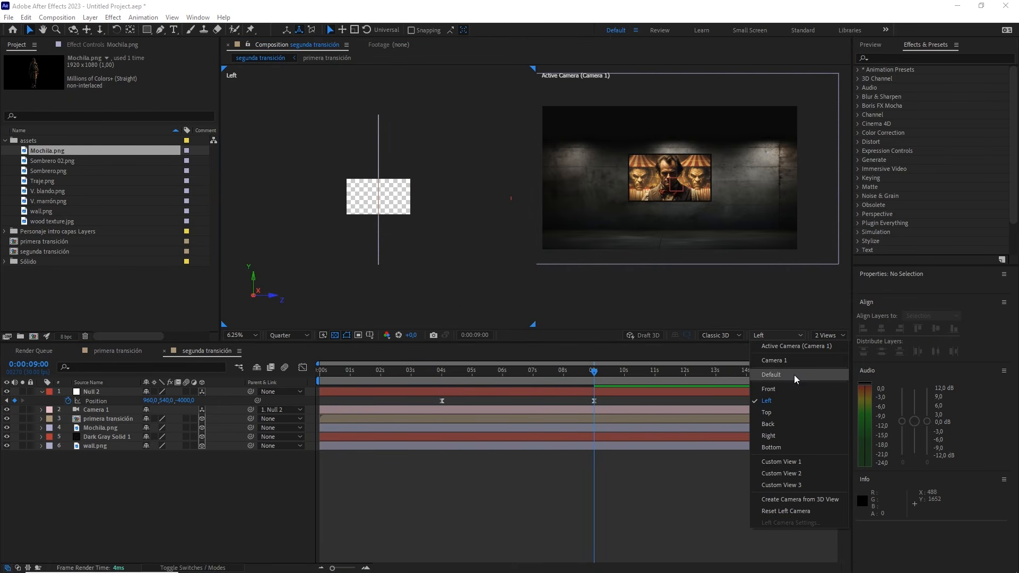
click(767, 412)
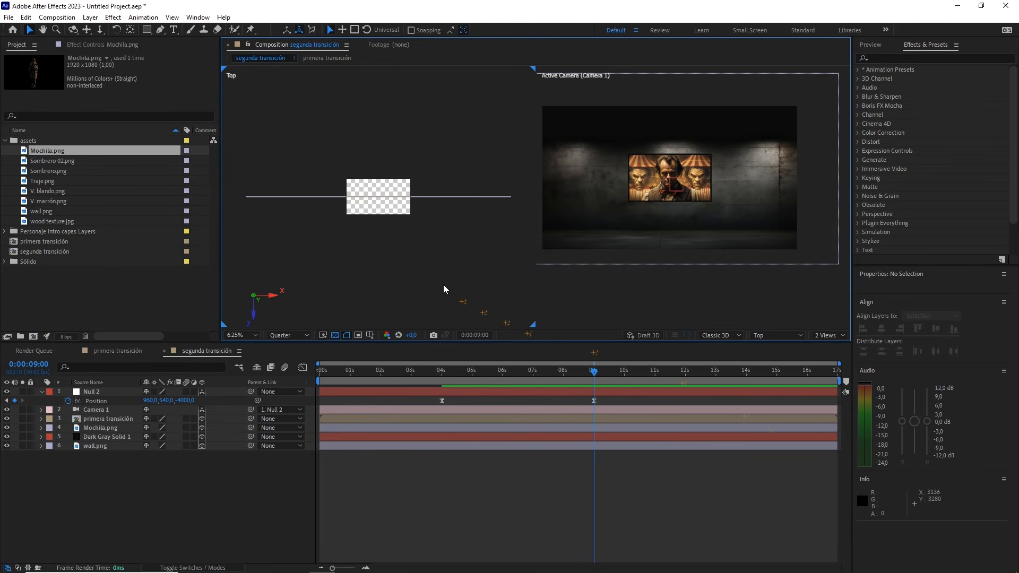
click(335, 337)
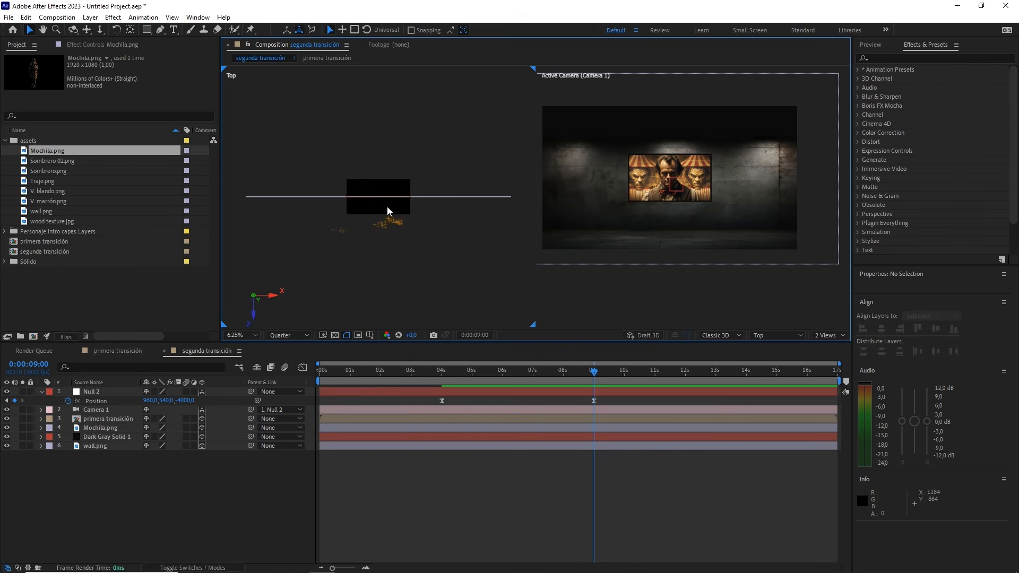
Bring Mochila.png forward in depth, away from the wall, to a Z position of -500
click(108, 428)
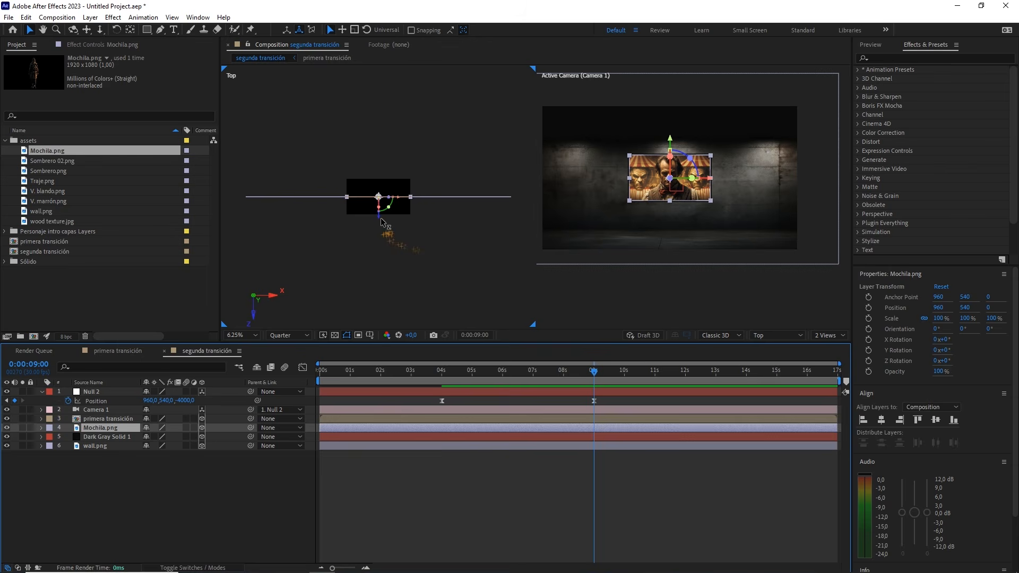
drag(381, 220, 380, 232)
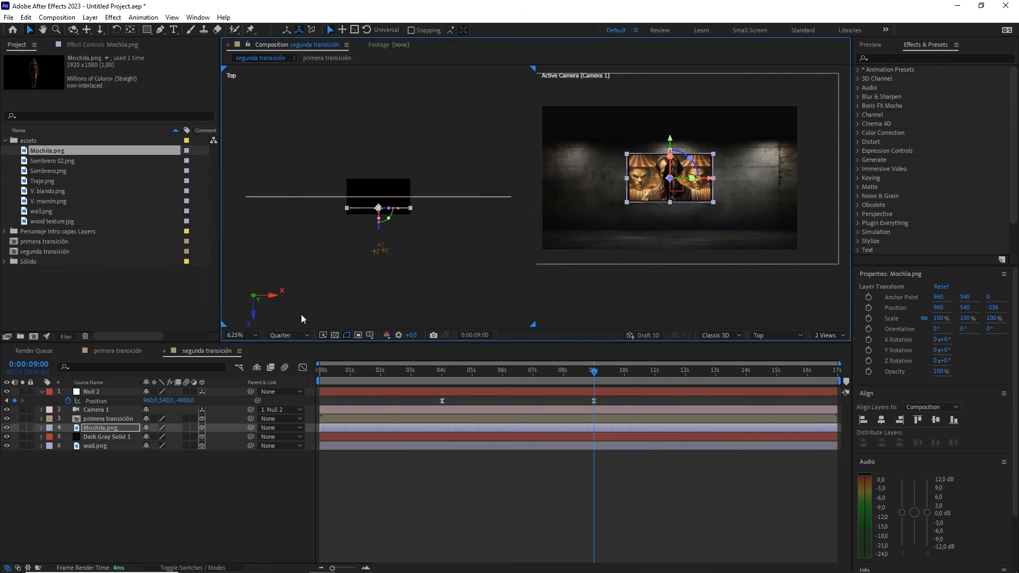
key(p)
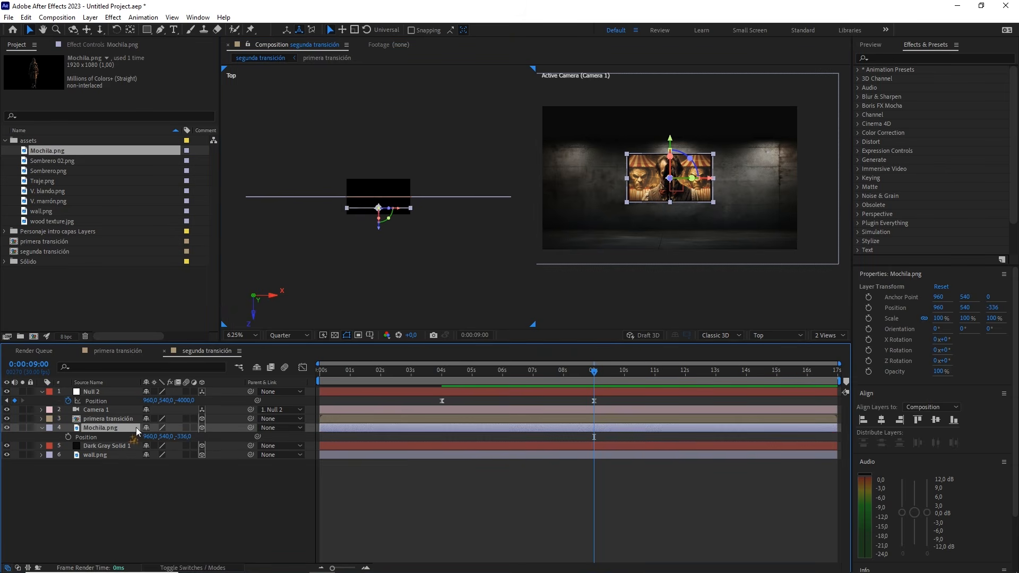
drag(182, 437, 166, 458)
click(185, 437)
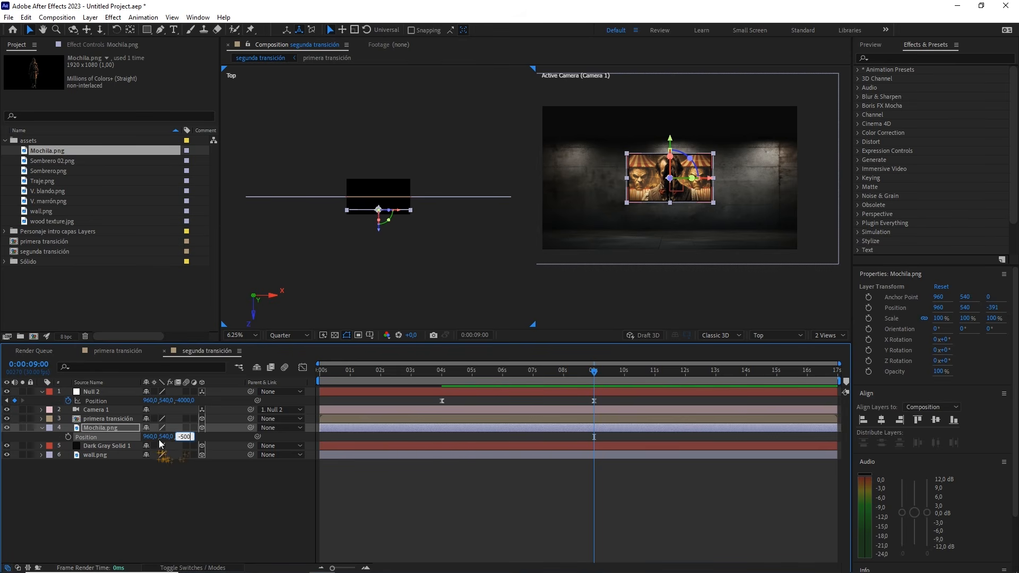
Place Mochila.png beside the framed image by setting its Y position to 1100 and X position to 1870
drag(166, 436, 208, 448)
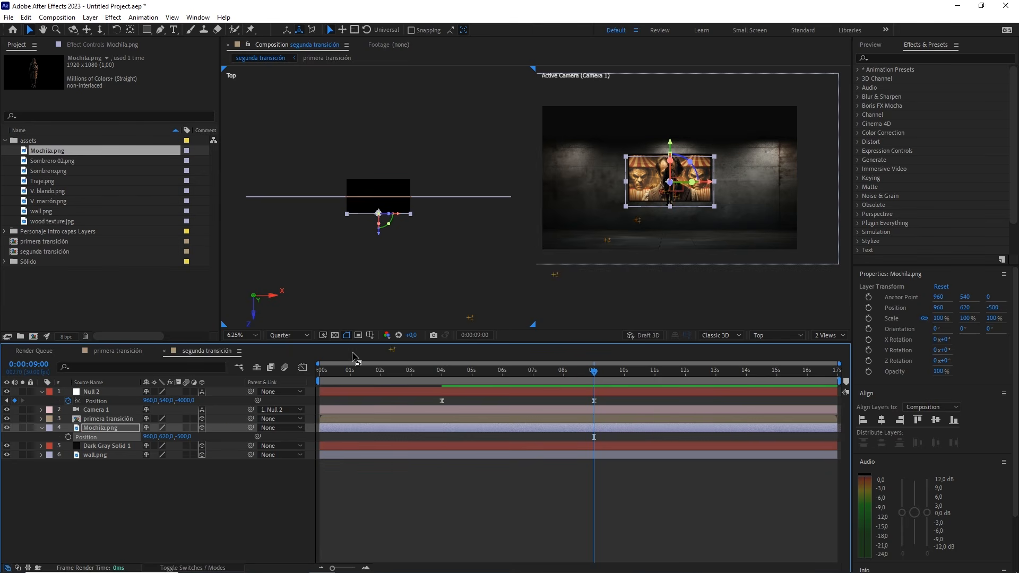
drag(166, 436, 296, 419)
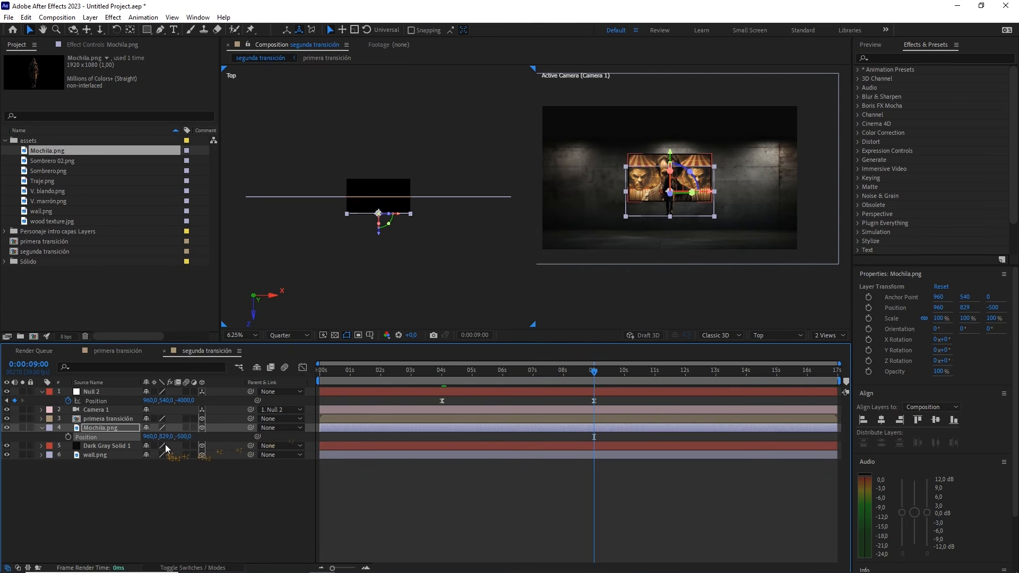
click(160, 440)
click(166, 437)
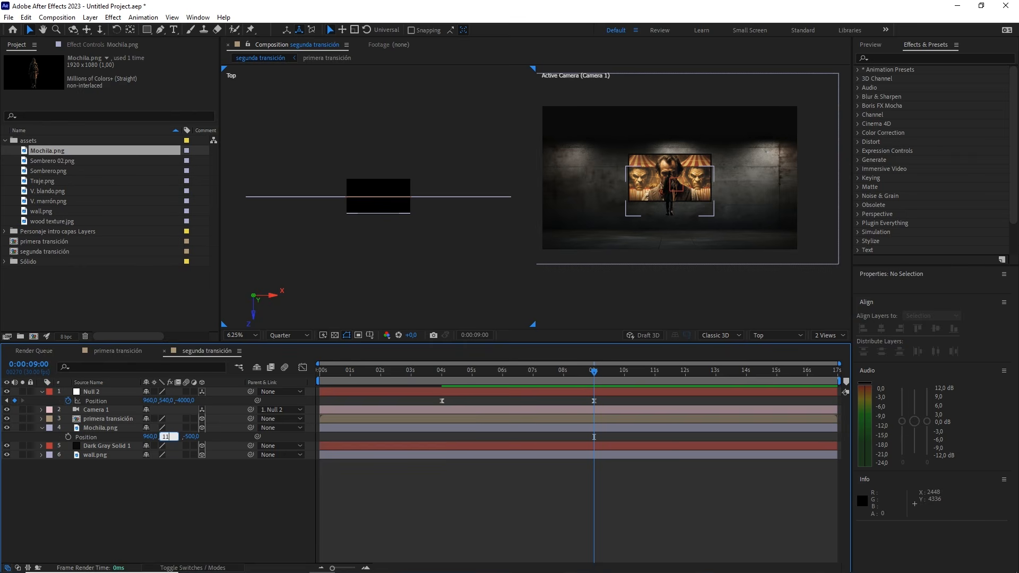
drag(152, 436, 496, 419)
click(153, 436)
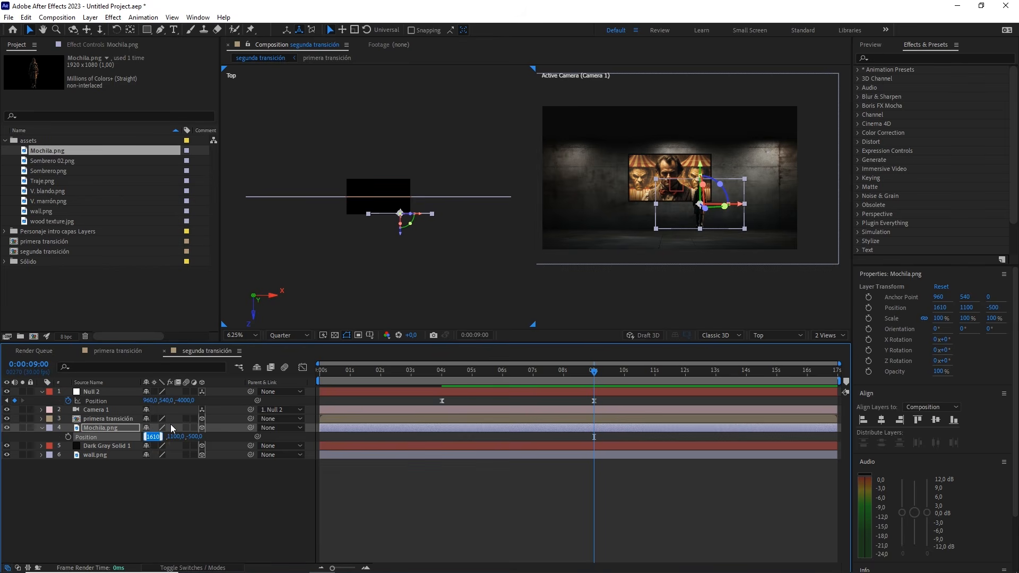
text(1870)
Scale Mochila.png up to 130%
click(122, 425)
key(s)
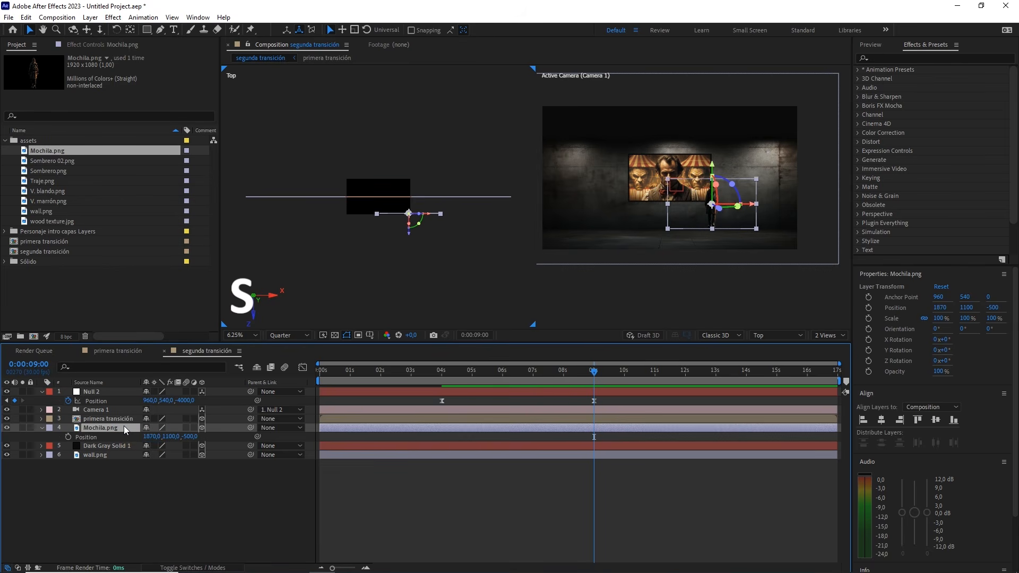
drag(185, 437, 210, 449)
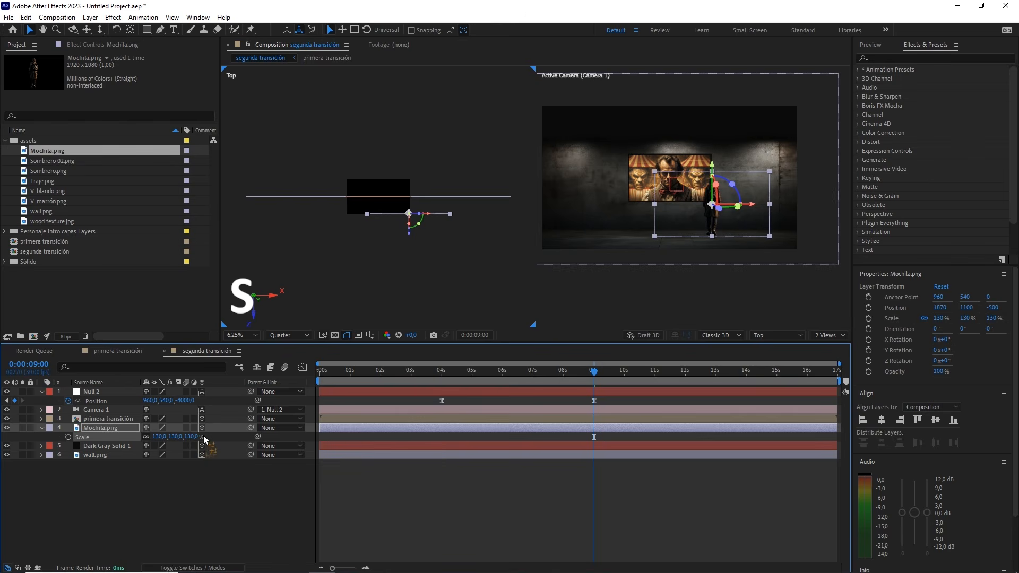
click(192, 436)
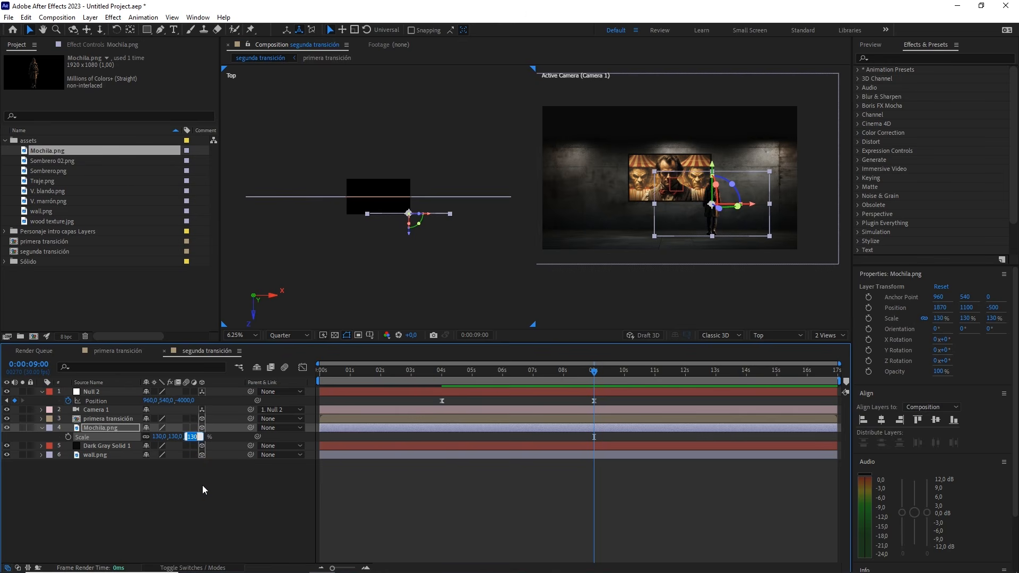
Show only the camera view, play the zoom-out from 0:00:04:14 to check the Mochila figure, and return to 0:00:09:00
click(825, 335)
click(830, 344)
drag(584, 371, 457, 380)
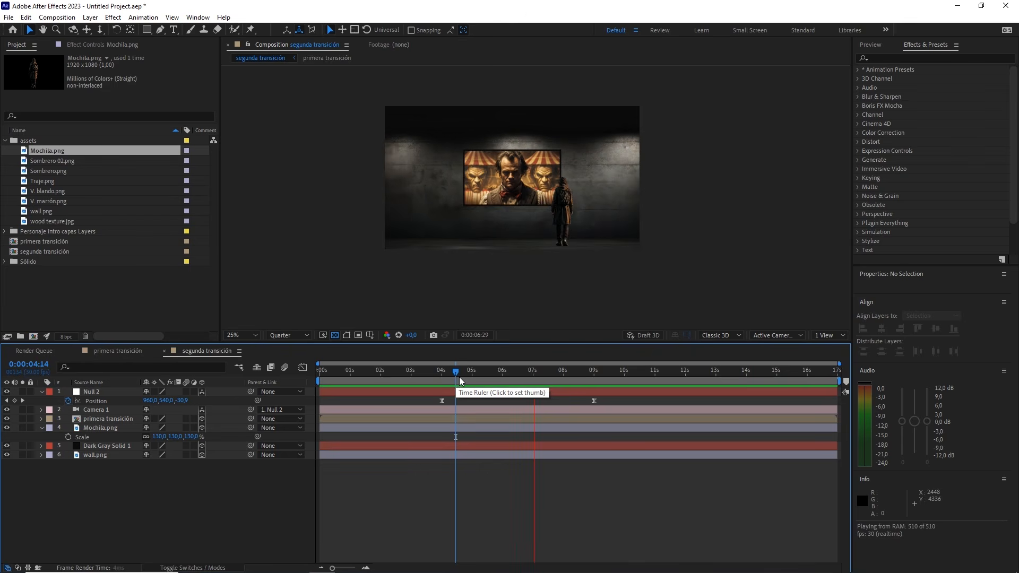
drag(538, 371, 587, 376)
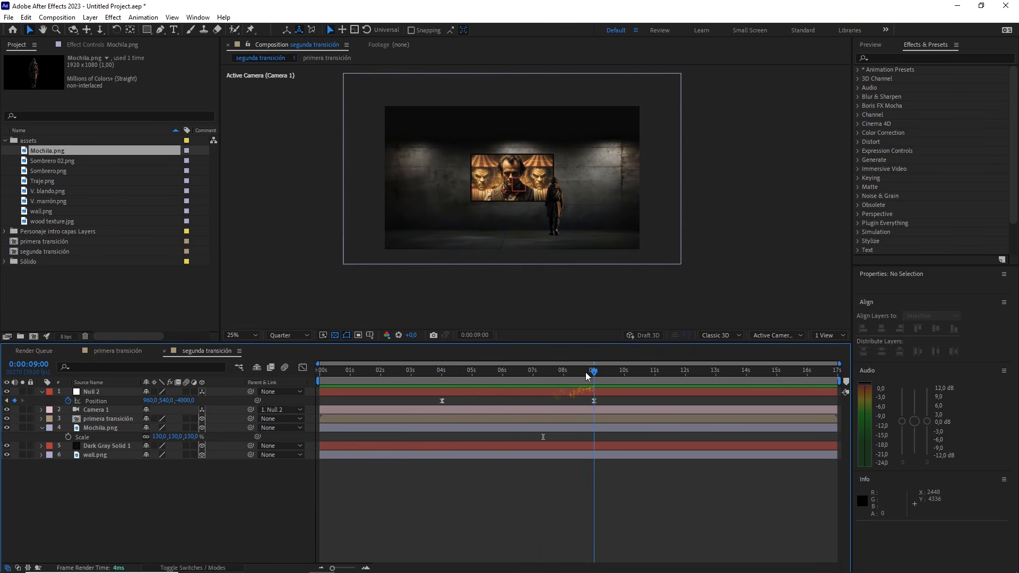
Restore the two-view layout and add V. blando.png between primera transición and Mochila.png as a 3D layer
click(825, 335)
click(828, 353)
drag(425, 221, 455, 221)
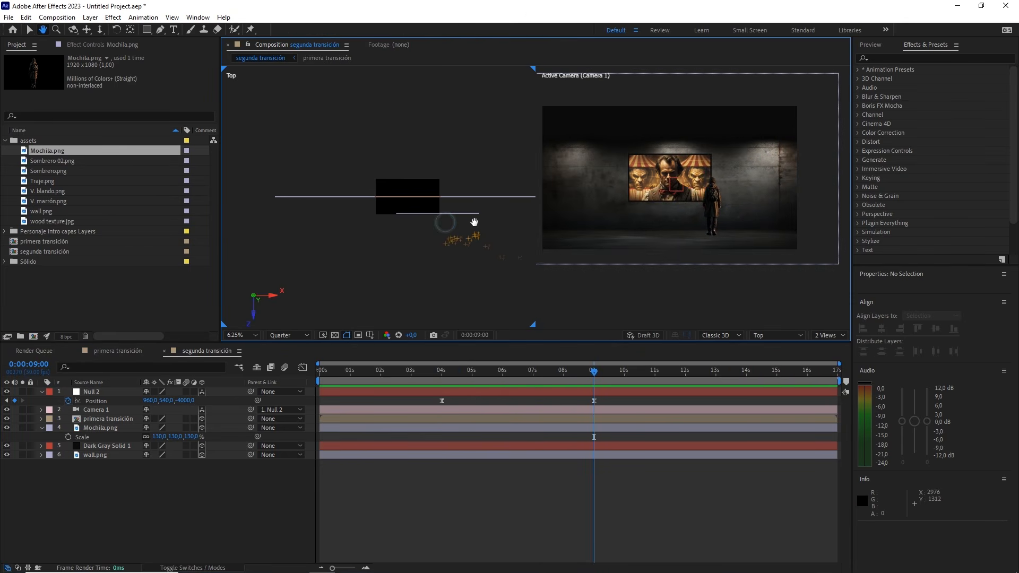
click(75, 190)
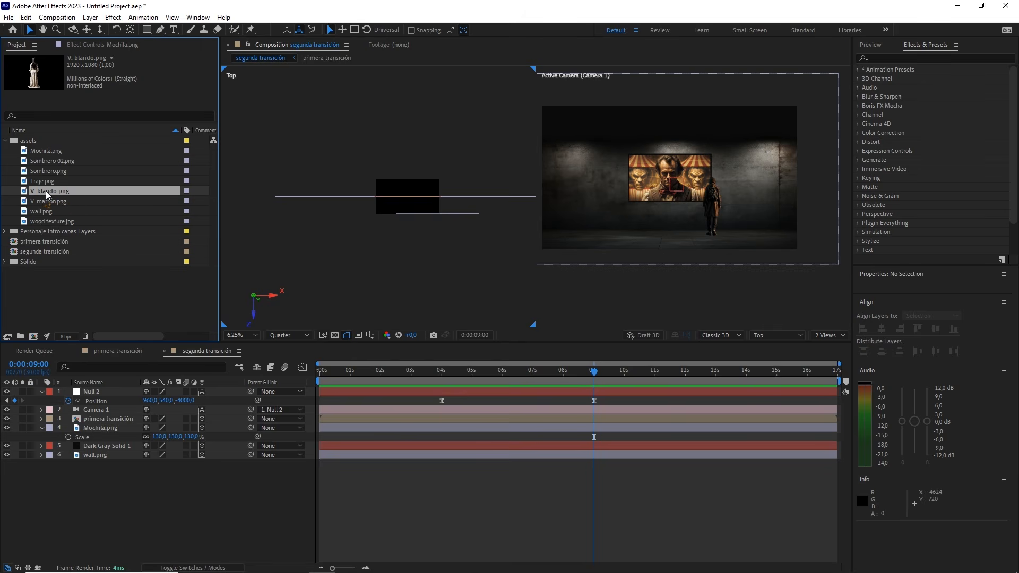
drag(60, 191, 107, 420)
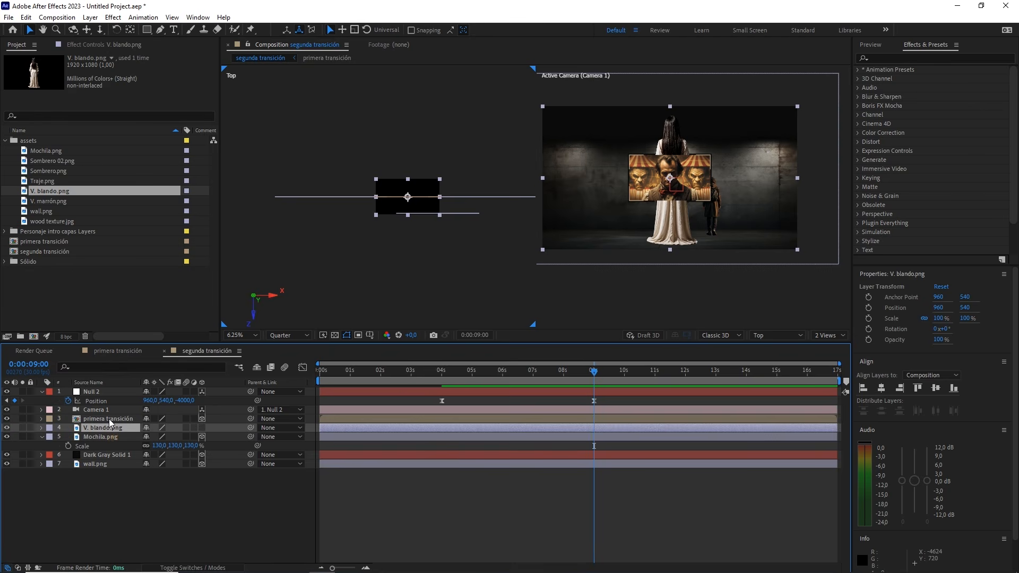
click(201, 428)
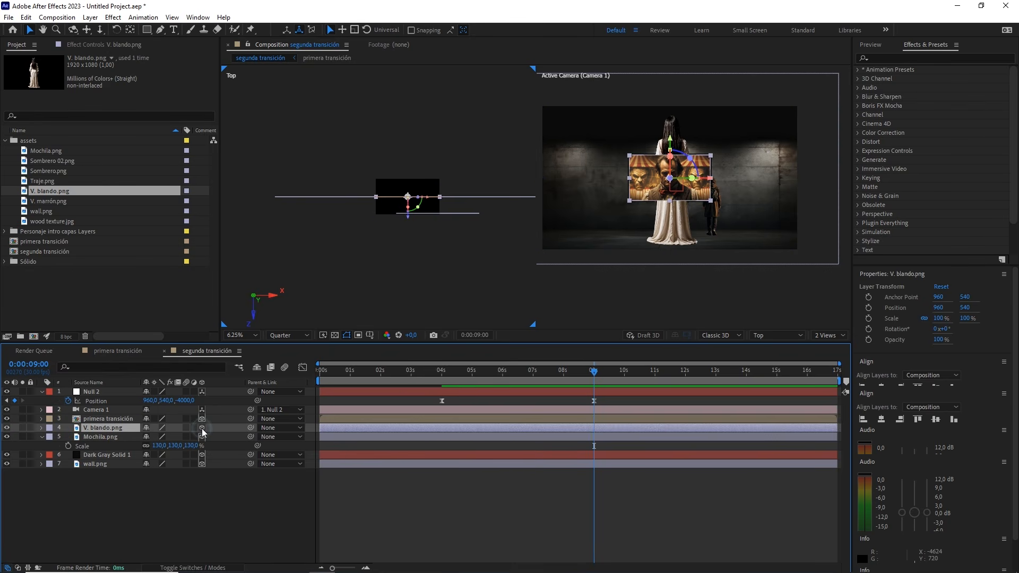
Position V. blando.png in front of the framed image at X 500, Y 1140 and Z -1300
drag(410, 222, 410, 260)
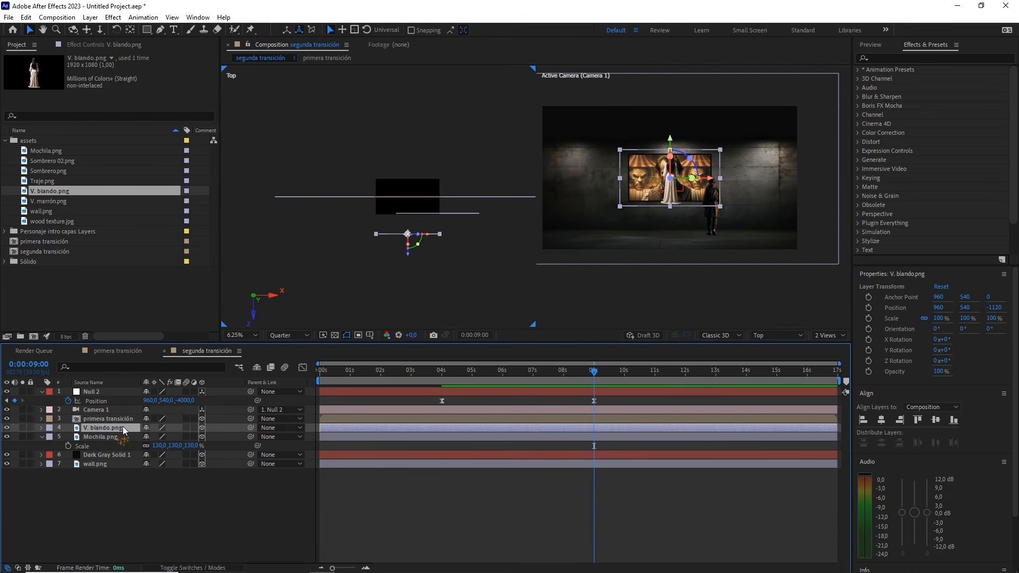
key(p)
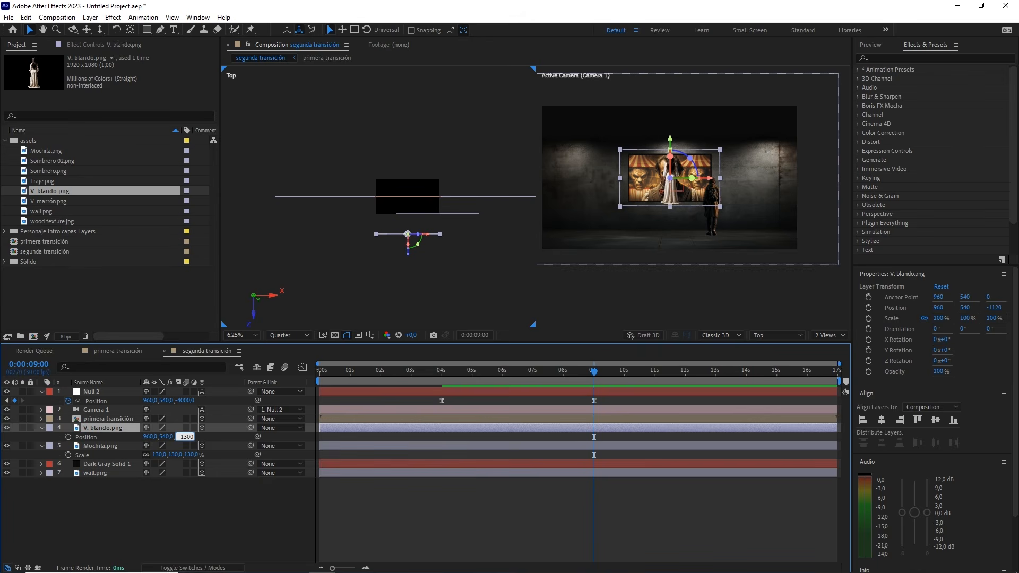
drag(164, 438, 276, 422)
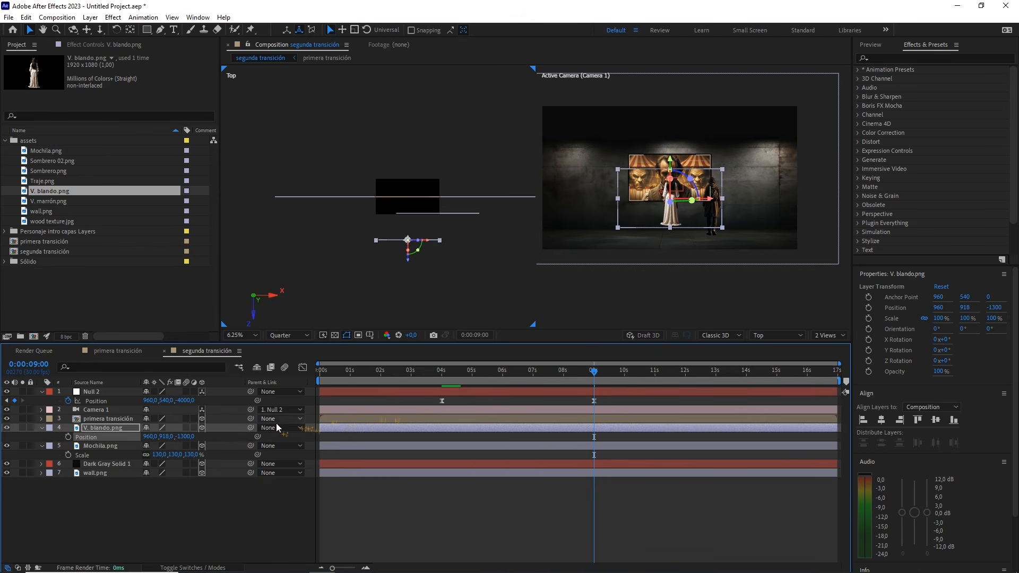
click(174, 436)
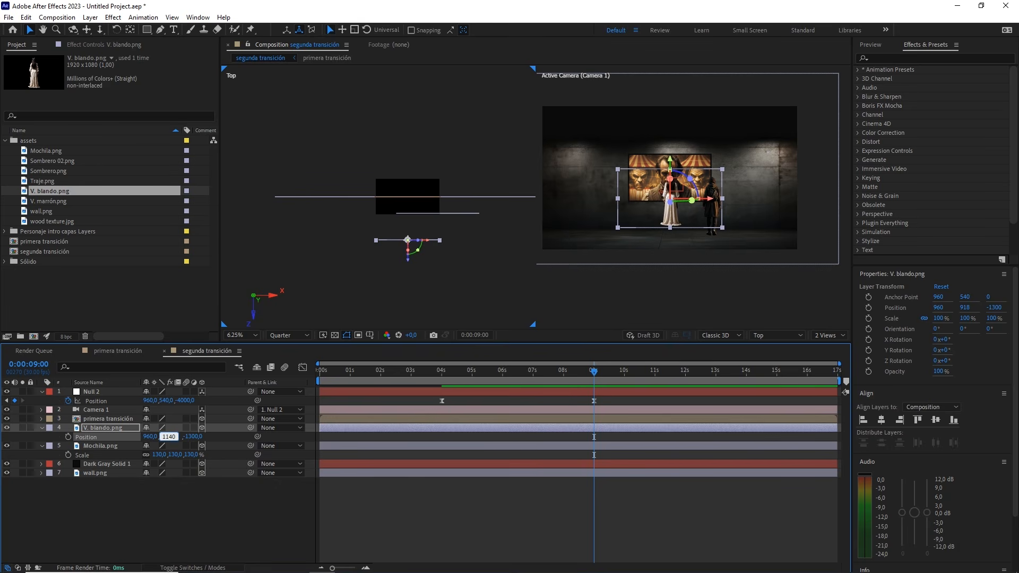
text(1140)
mouse_move(153, 436)
mouse_down()
mouse_move(16, 440)
mouse_move(151, 440)
mouse_up()
click(151, 436)
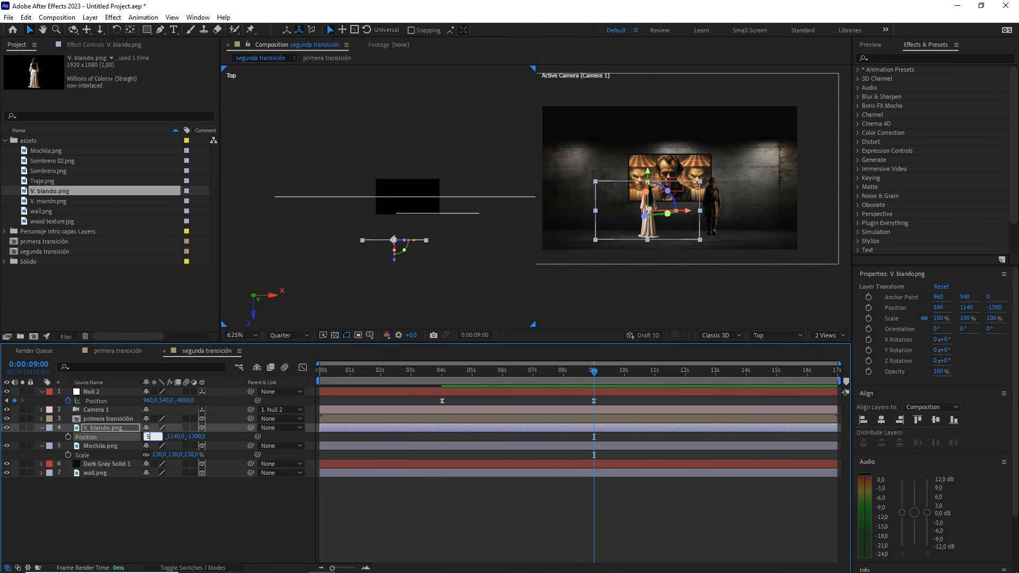
text(500)
key(Return)
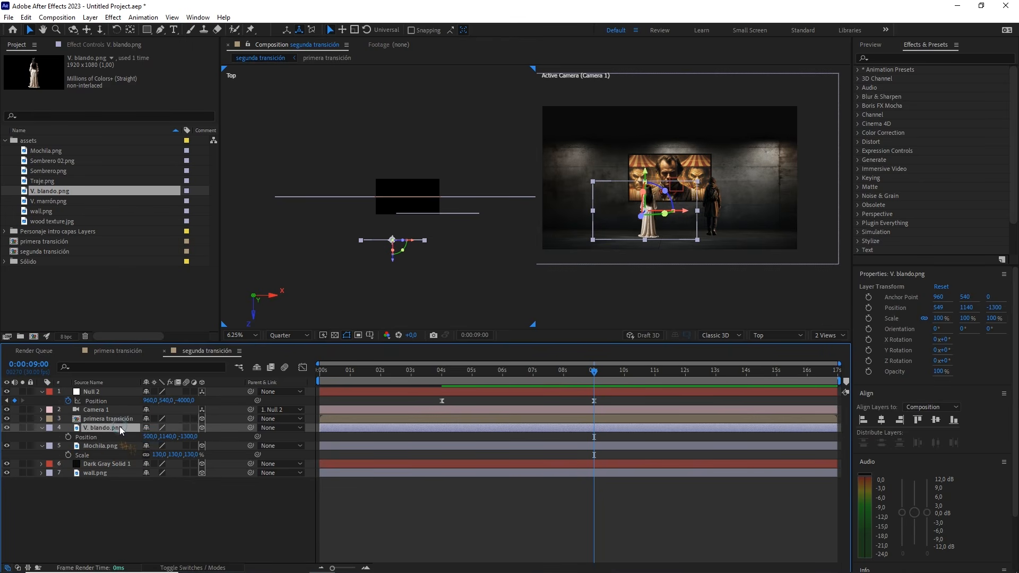
Scale V. blando.png up to 150%
key(s)
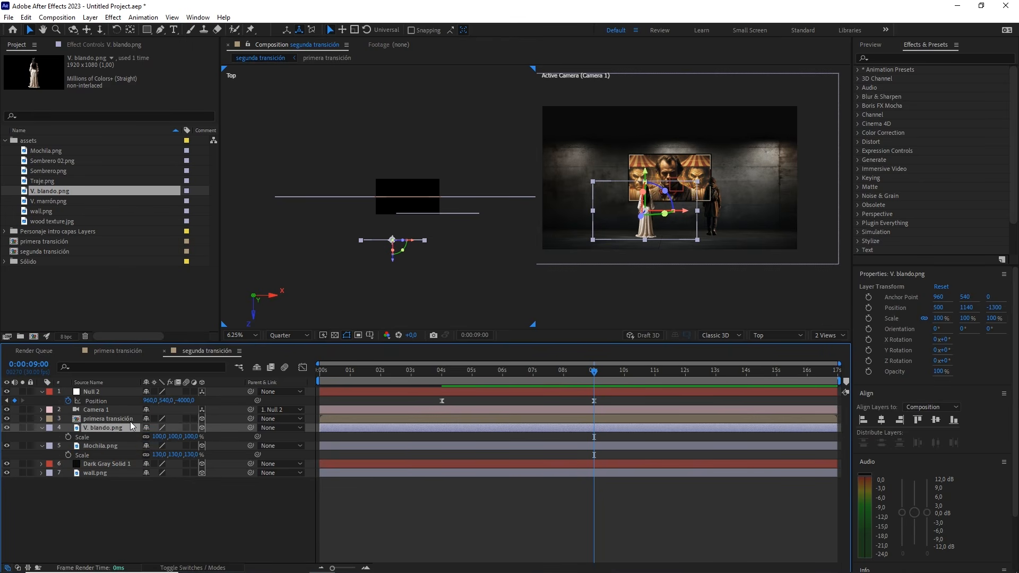
mouse_move(188, 439)
mouse_down()
mouse_move(208, 439)
mouse_move(190, 437)
mouse_up()
click(190, 437)
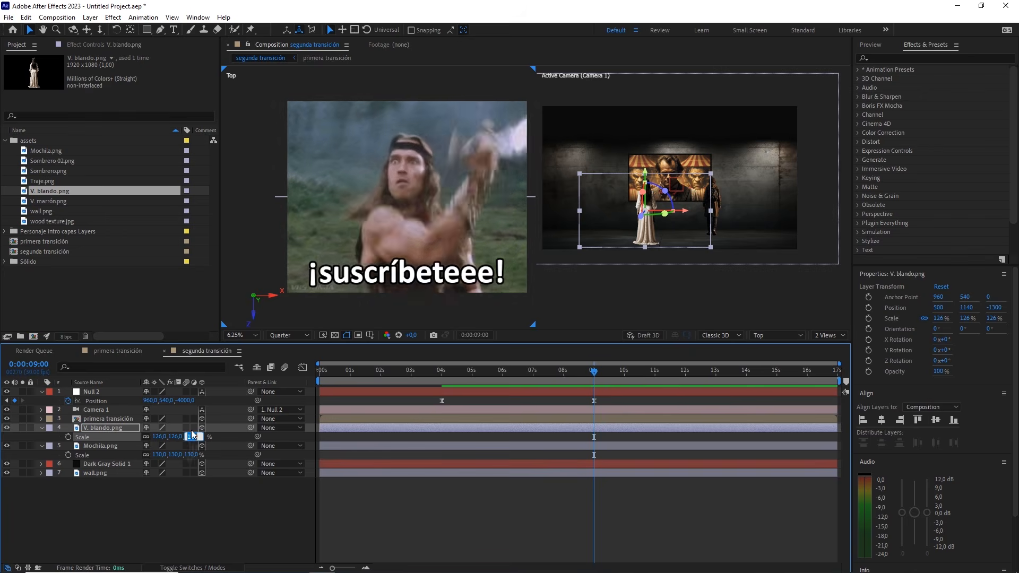
text(150)
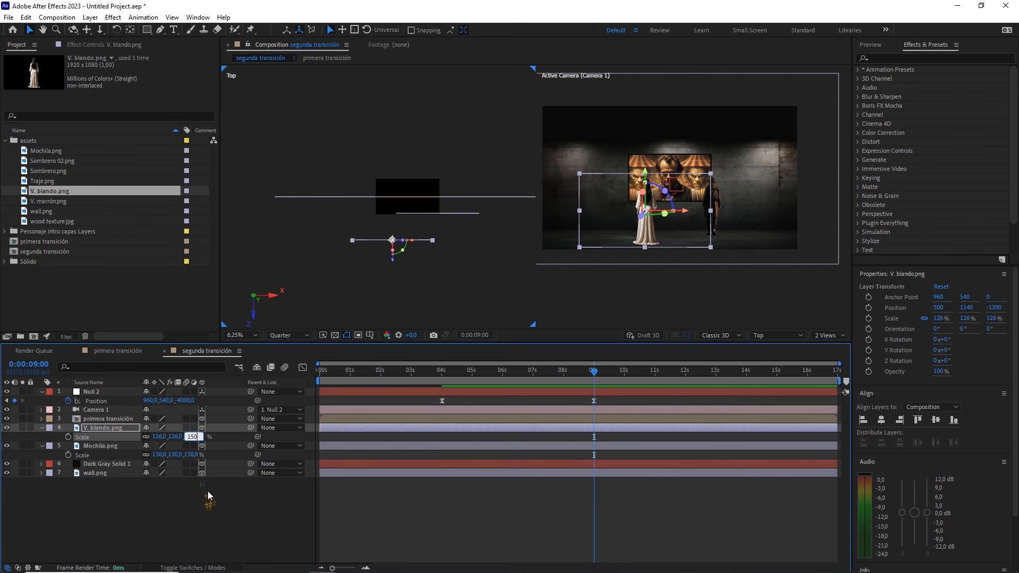
click(208, 491)
Switch to a single camera view, play the zoom-out from 0:00:03:16 to check both figures, and return to 0:00:09:00
click(826, 334)
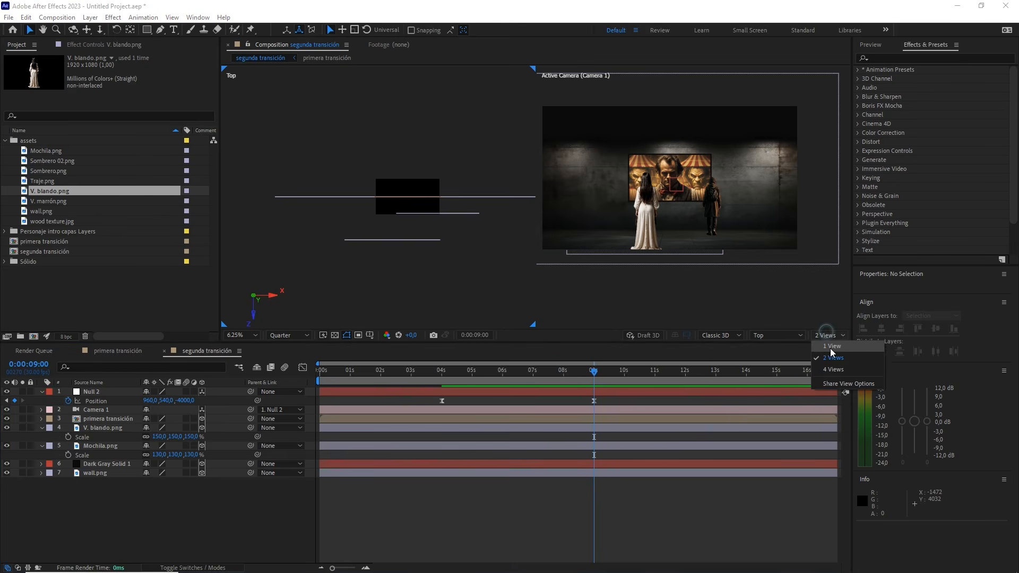
click(832, 347)
drag(594, 371, 427, 374)
key(space)
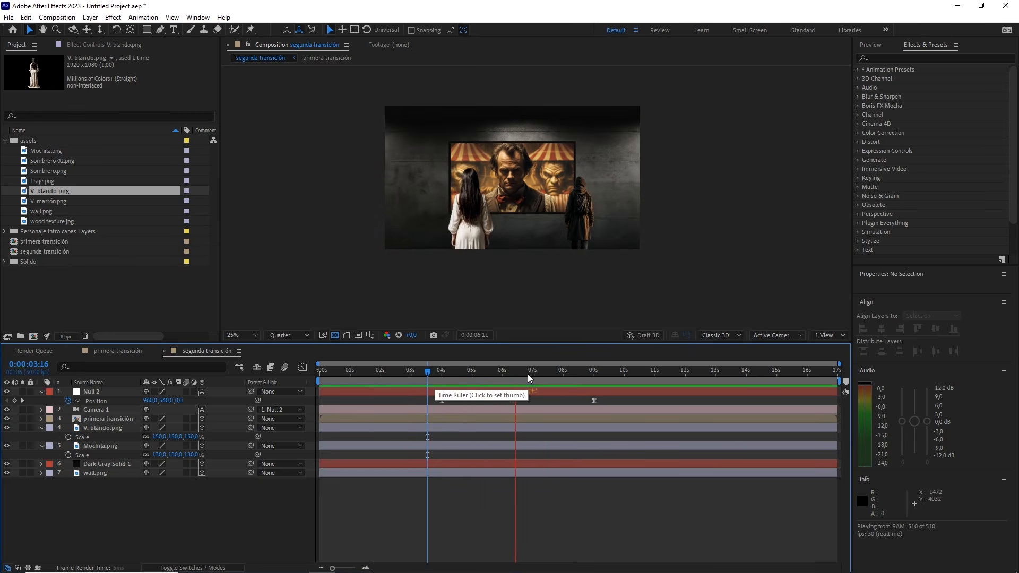
click(597, 376)
Bring back the two-view layout with the Top view beside the camera view and clear the asset selection
click(828, 335)
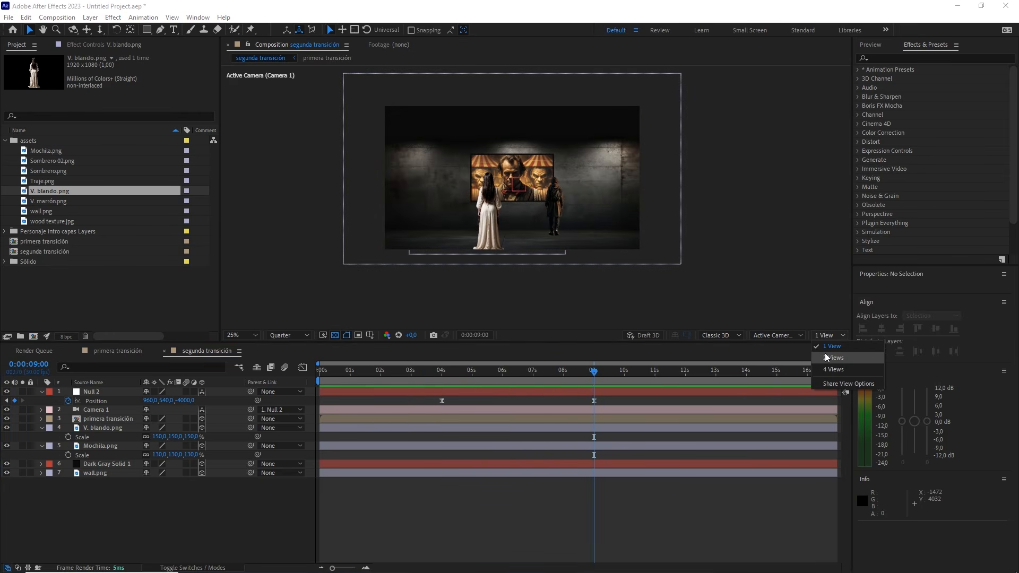
click(838, 353)
drag(469, 236, 476, 235)
key(v)
click(122, 281)
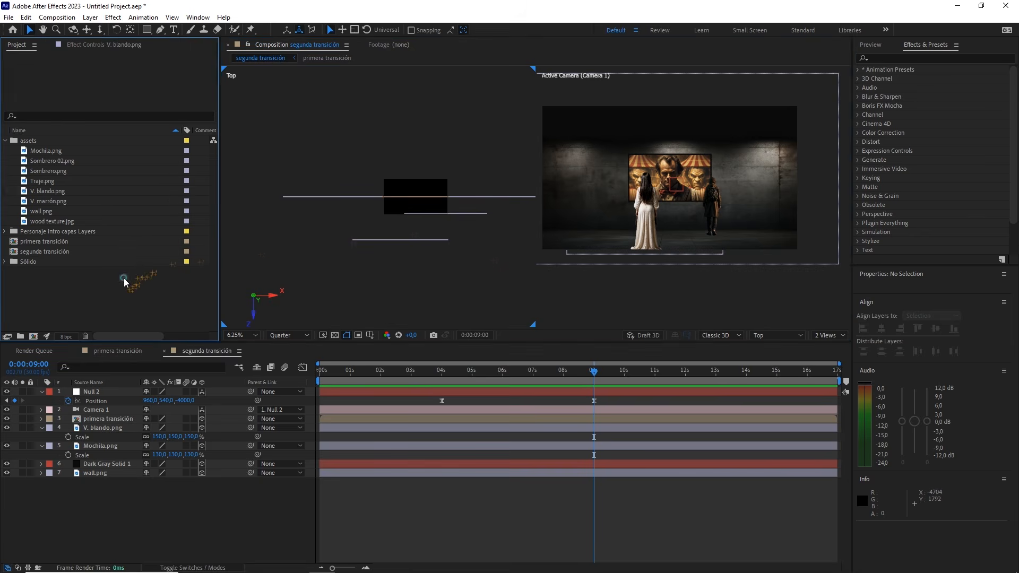
Add V. marrón.png below the primera transición layer as a 3D layer and pull it forward to Z about -1840
click(60, 201)
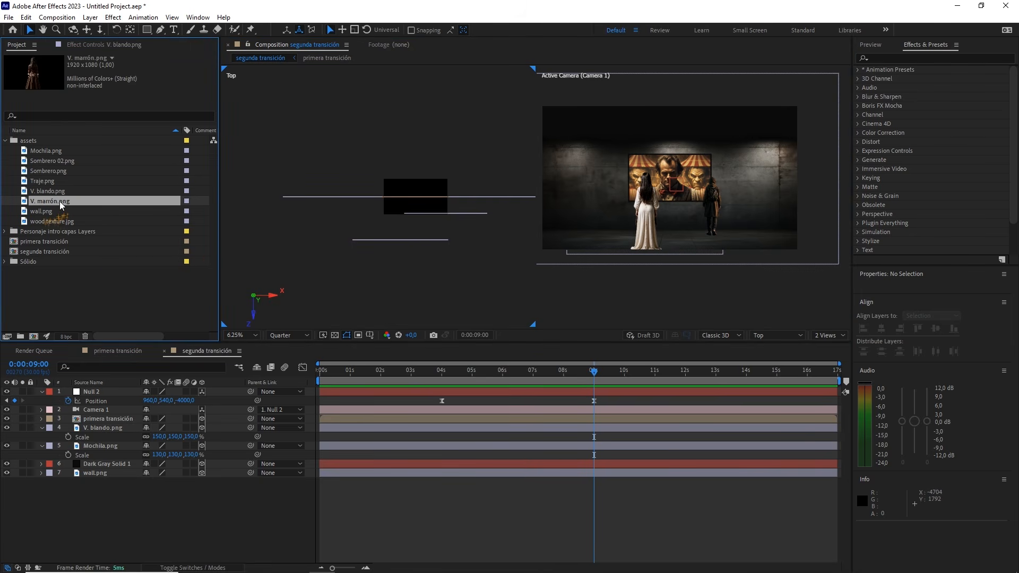
drag(60, 203, 120, 422)
click(202, 427)
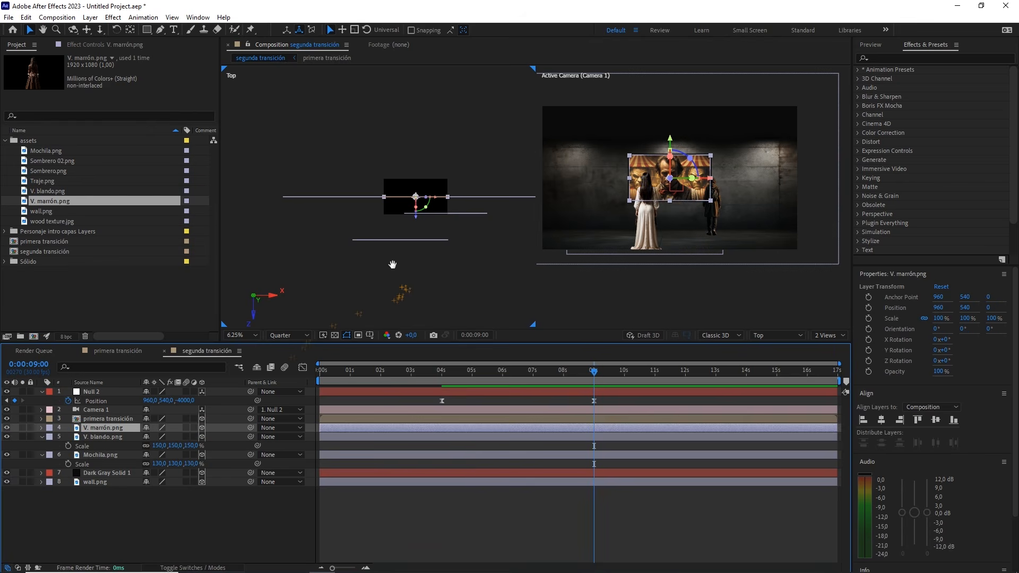
drag(404, 273, 368, 236)
drag(380, 182, 380, 243)
Position V. marrón.png in front of the other figures at X 1230, Y 960 and Z -2800
click(124, 427)
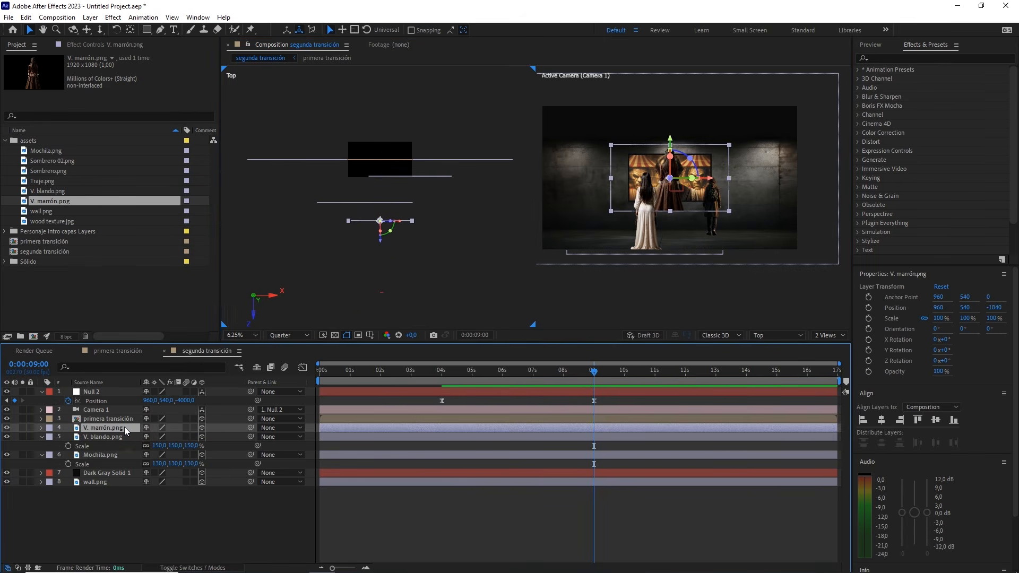
key(p)
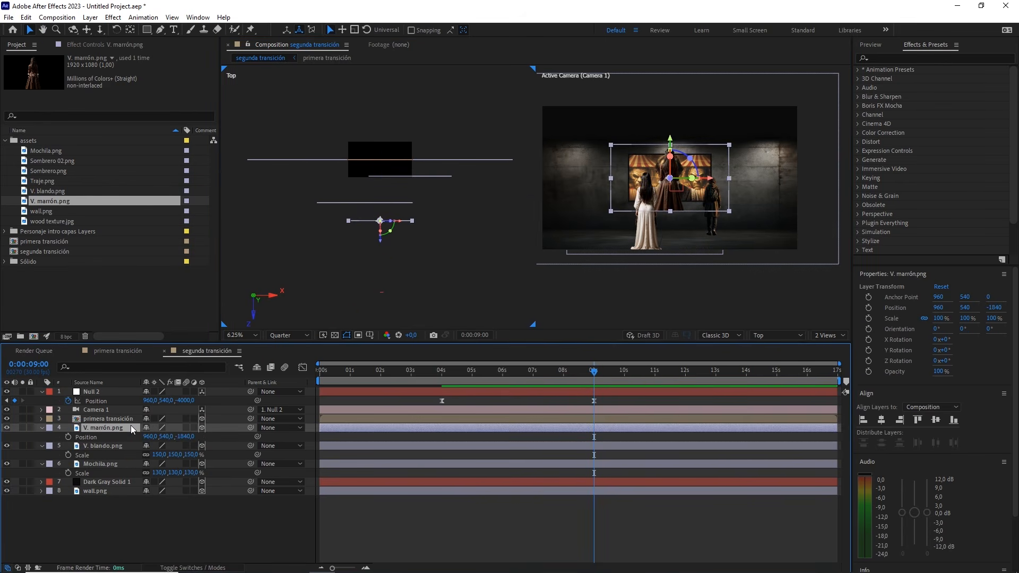
click(194, 436)
drag(167, 436, 313, 424)
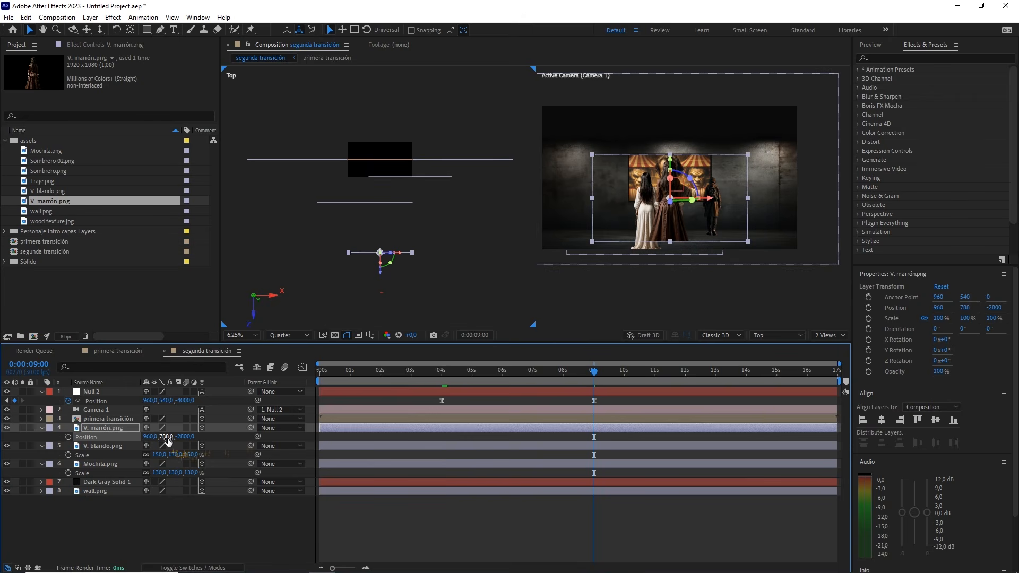
click(167, 436)
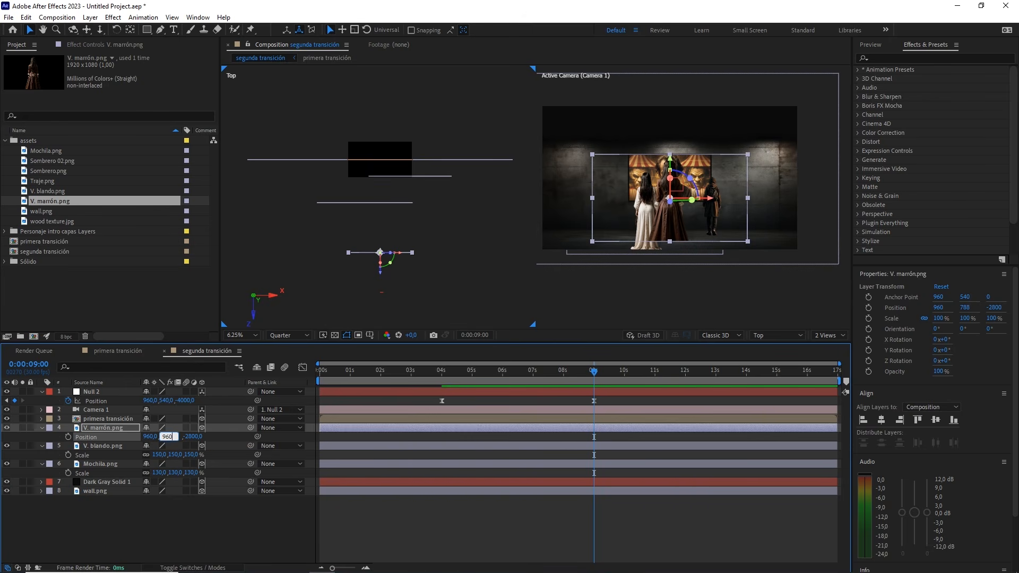
text(960)
key(Return)
drag(152, 436, 244, 431)
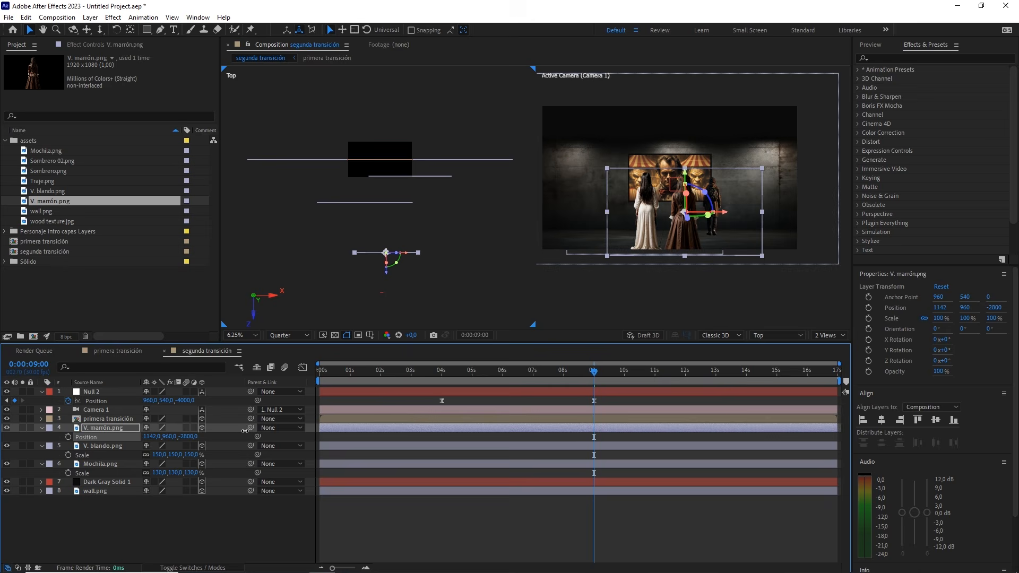
click(151, 437)
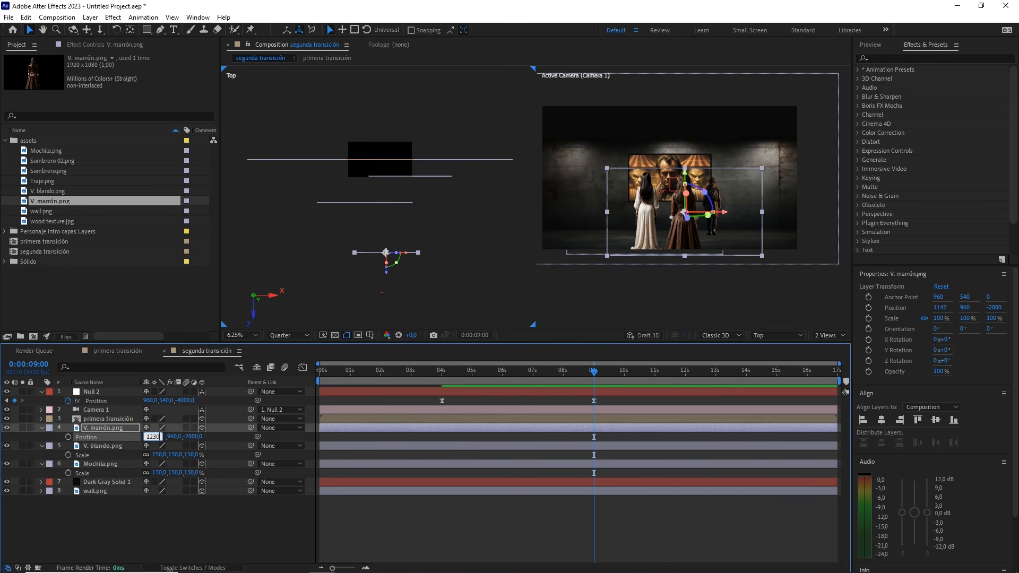
Scale V. marrón.png up to 145% and clear the layer selection
click(135, 426)
key(s)
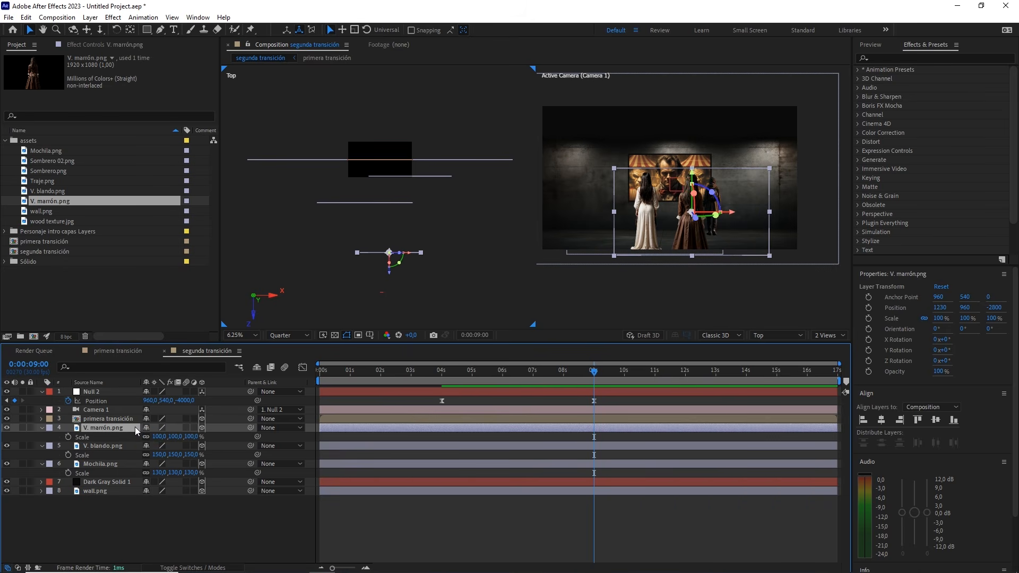
click(192, 436)
text(145)
click(242, 523)
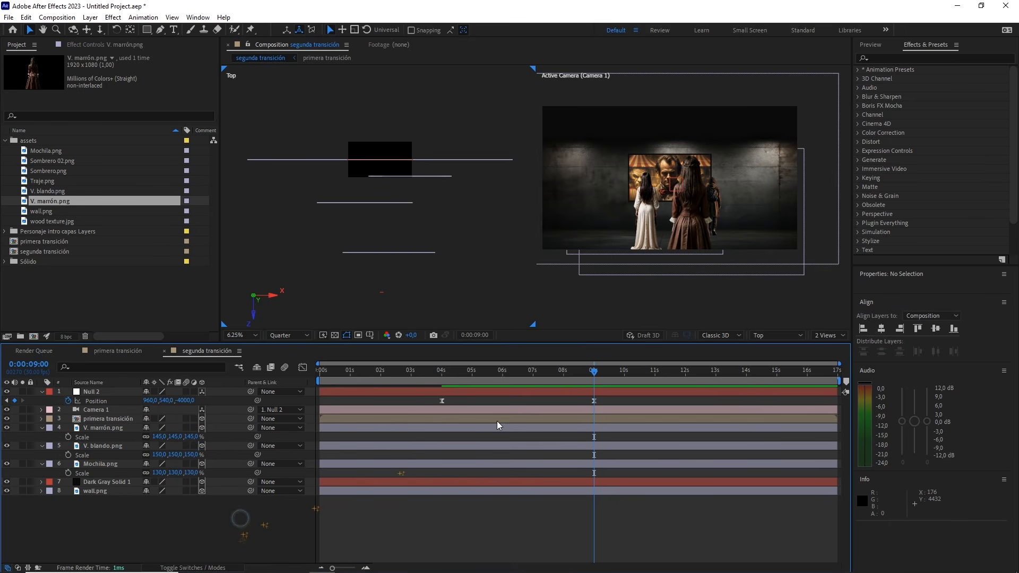
Switch to a single camera view and play the zoom-out from 0:00:03:12 to check the three figures
click(827, 335)
click(830, 348)
drag(594, 370, 422, 364)
key(space)
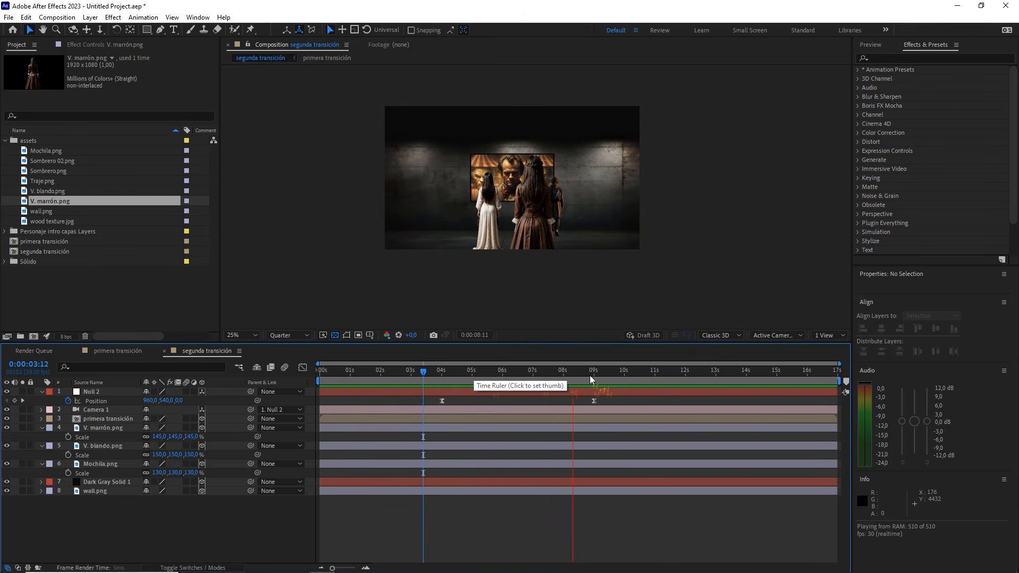
key(space)
Return to 0:00:09:00 and restore the two-view layout with the Top view beside the camera view
click(815, 340)
click(831, 358)
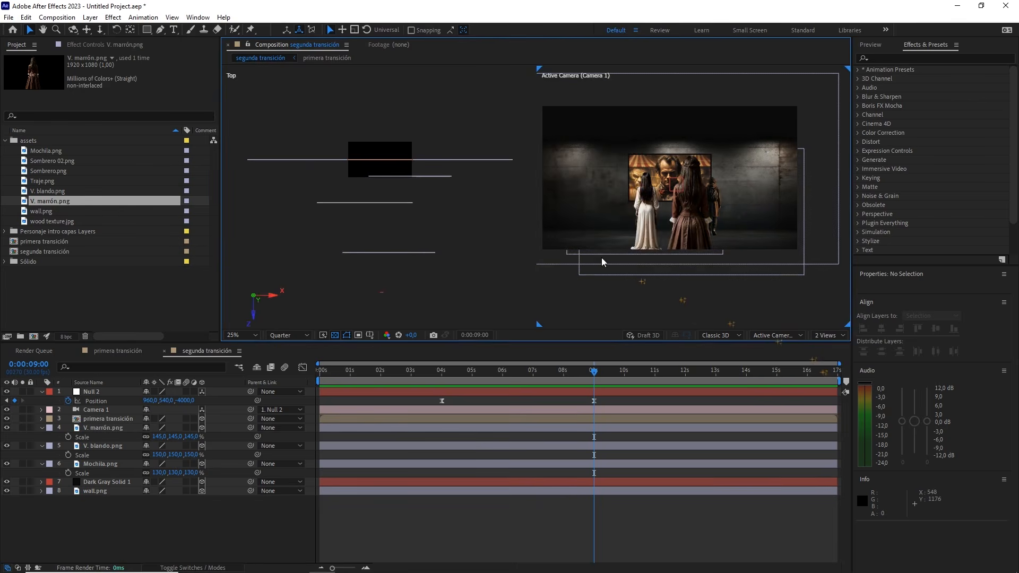
click(406, 204)
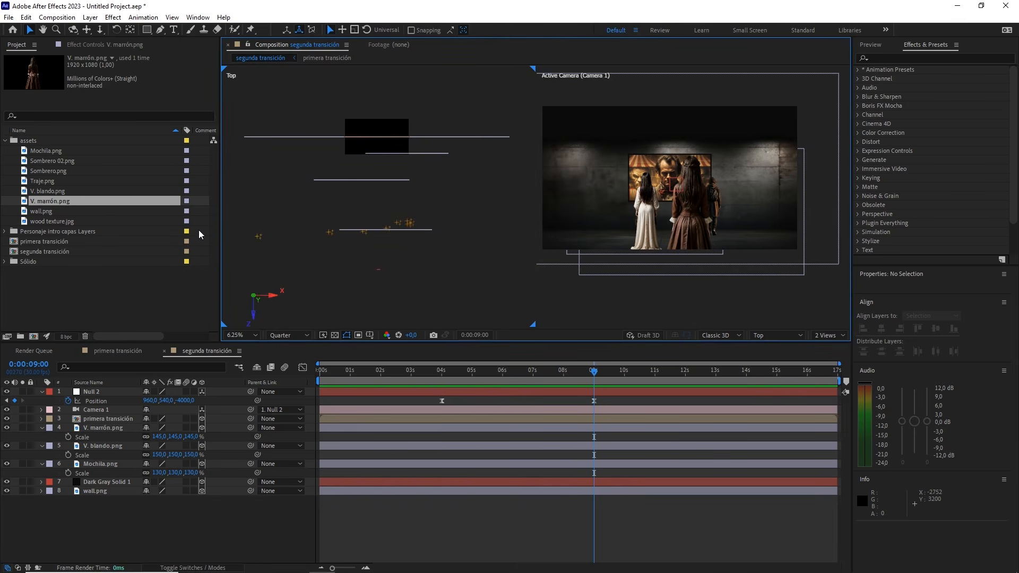
Add Sombrero 02.png above V. marrón.png as a 3D layer and pull it forward to Z about -3008
click(51, 171)
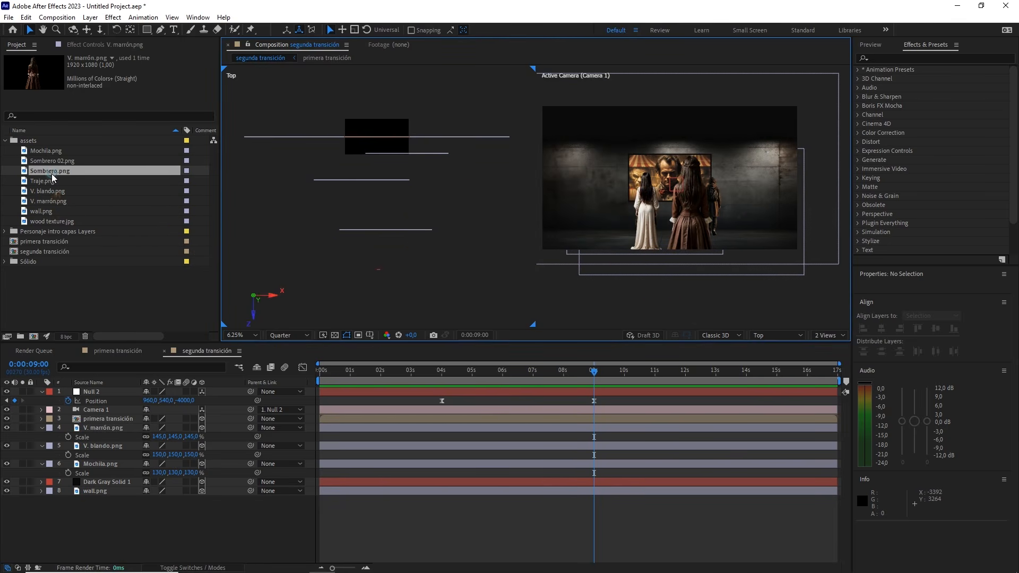
click(62, 161)
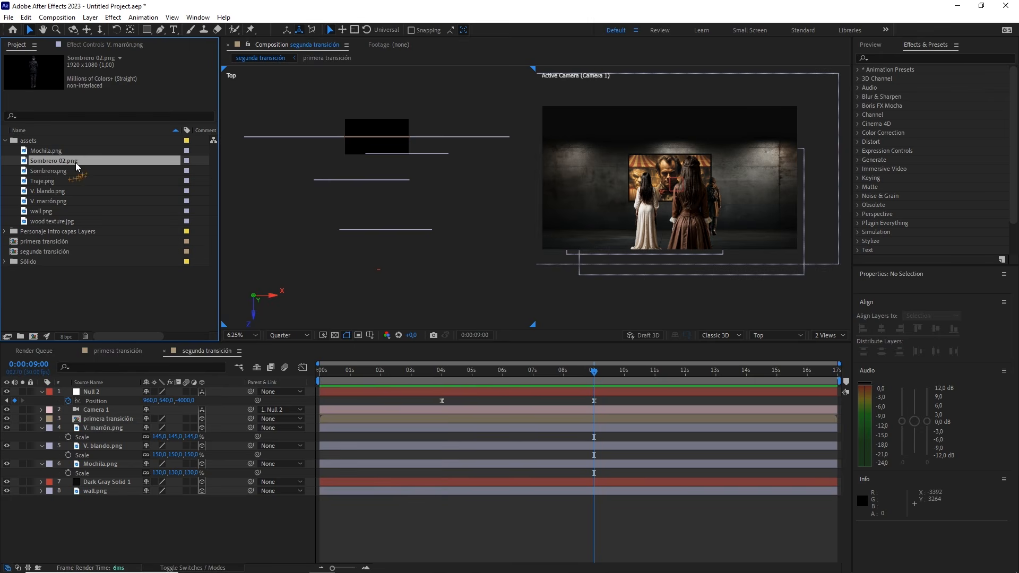
drag(62, 166, 120, 424)
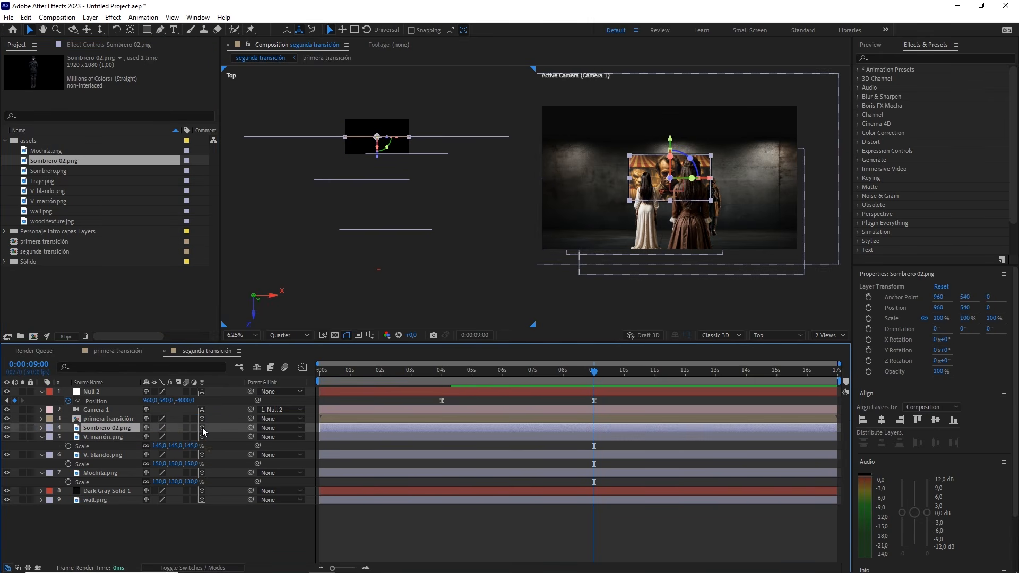
drag(374, 157, 377, 256)
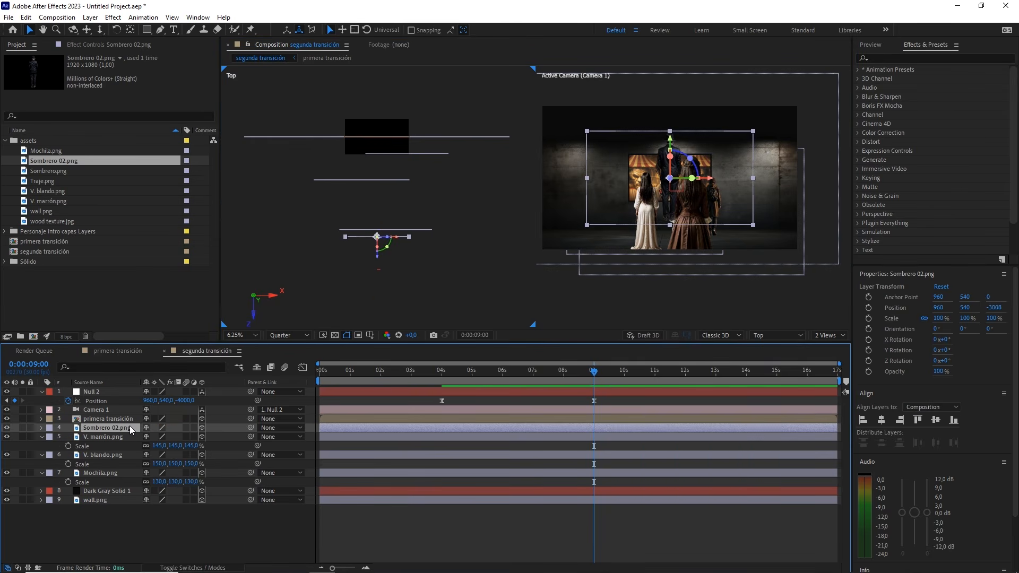
Position Sombrero 02.png beside the woman in white at X 370, Y 1180 and Z -3500
key(p)
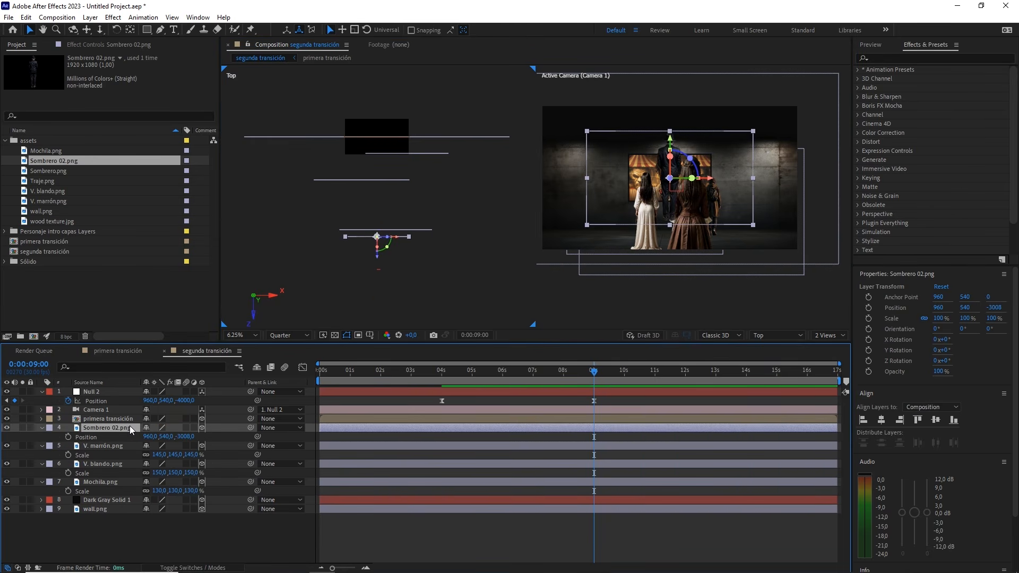
click(185, 437)
drag(167, 436, 280, 432)
click(168, 436)
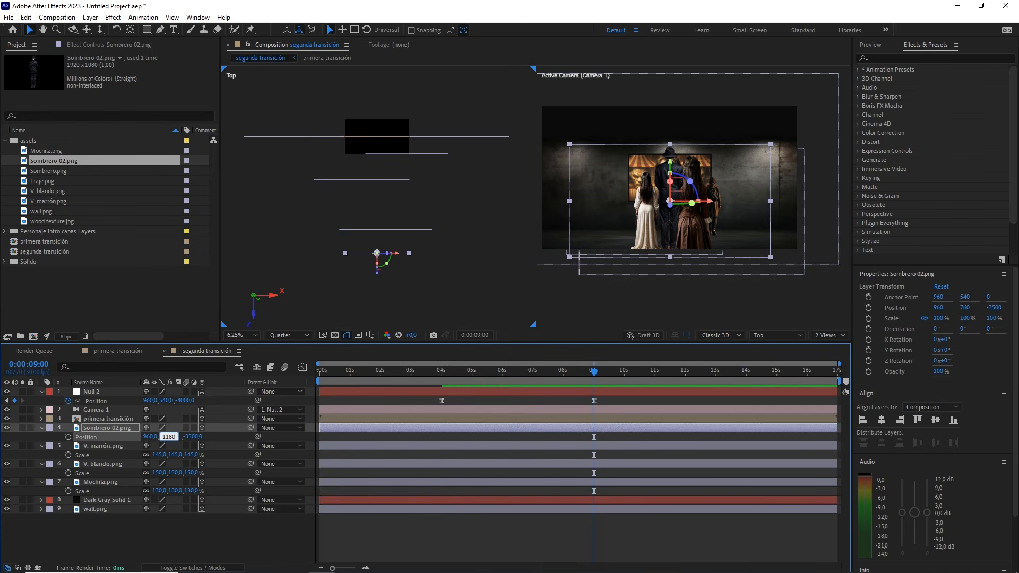
text(1180)
drag(165, 436, 20, 461)
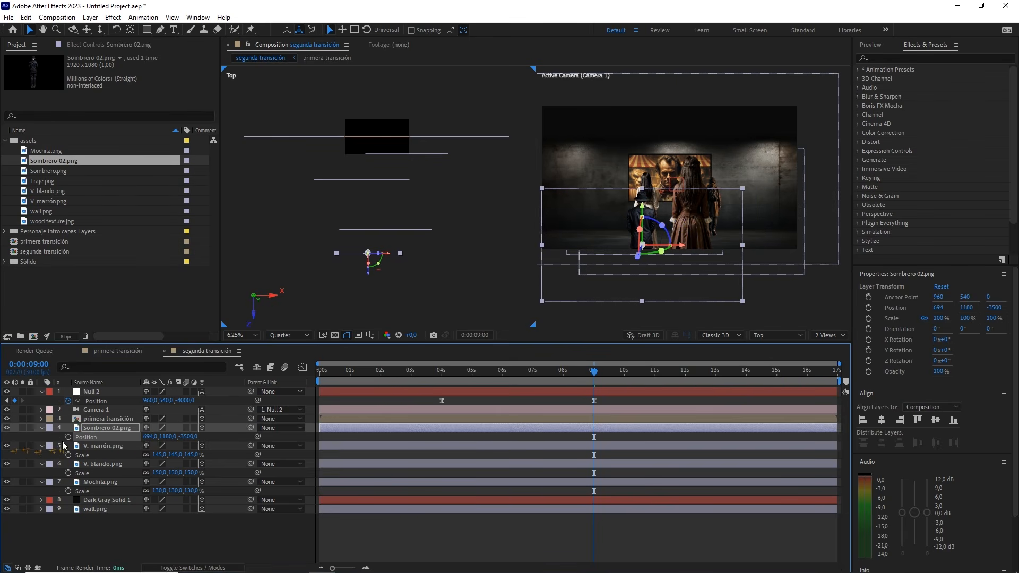
click(150, 436)
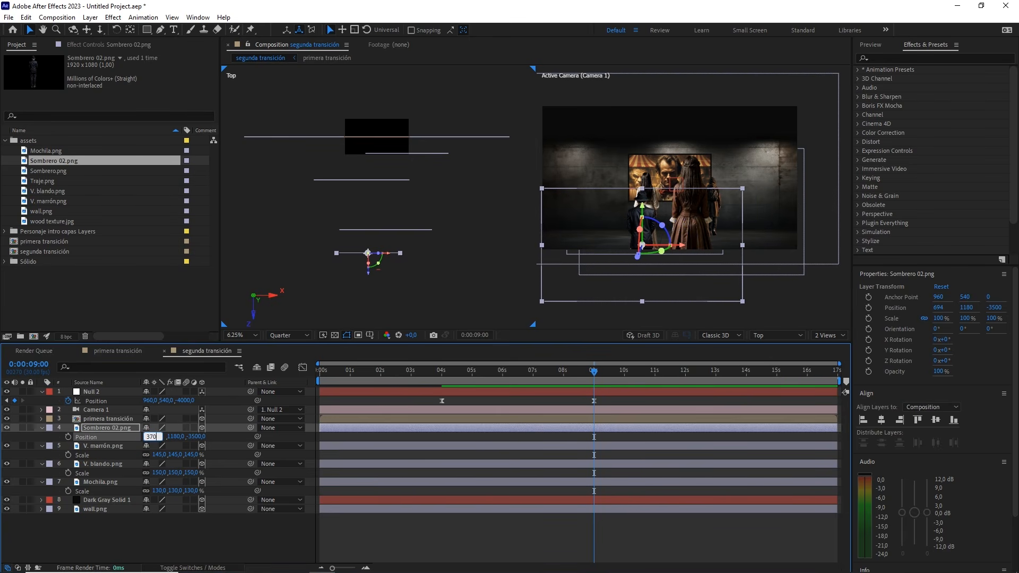
text(370)
key(Return)
Scale Sombrero 02.png up to 190%
key(s)
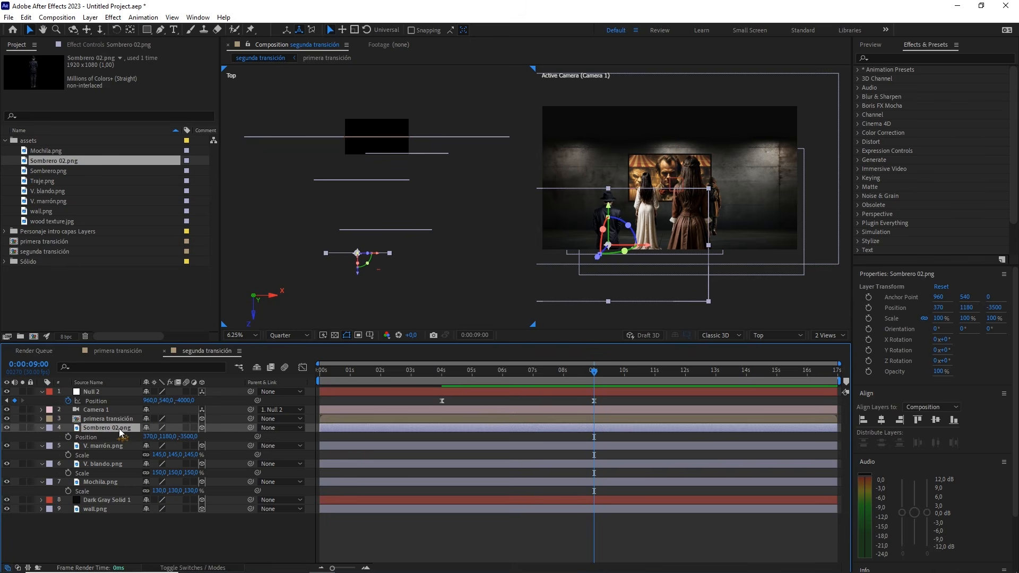
drag(182, 437, 226, 437)
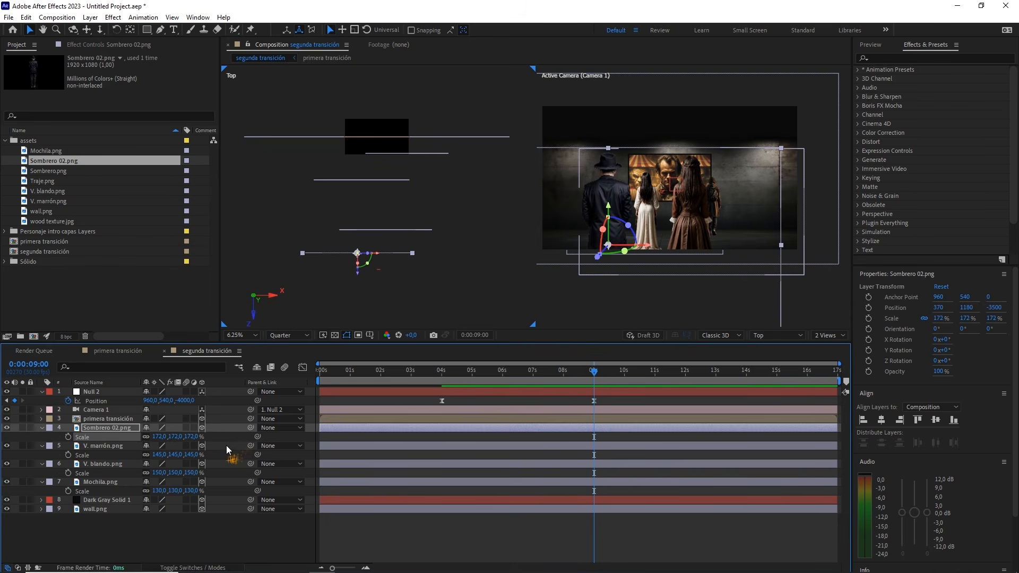
click(200, 436)
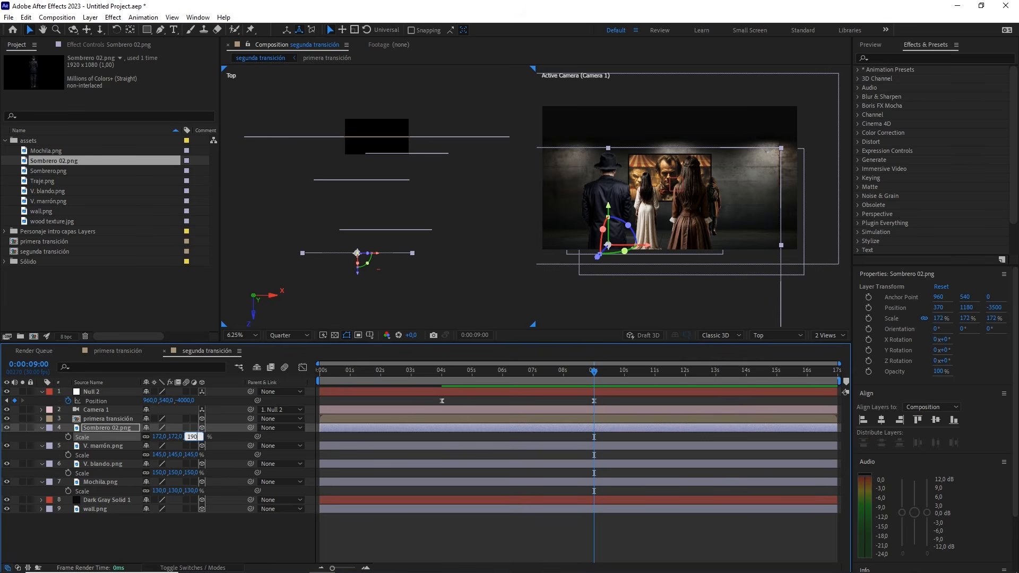
text(190)
key(Return)
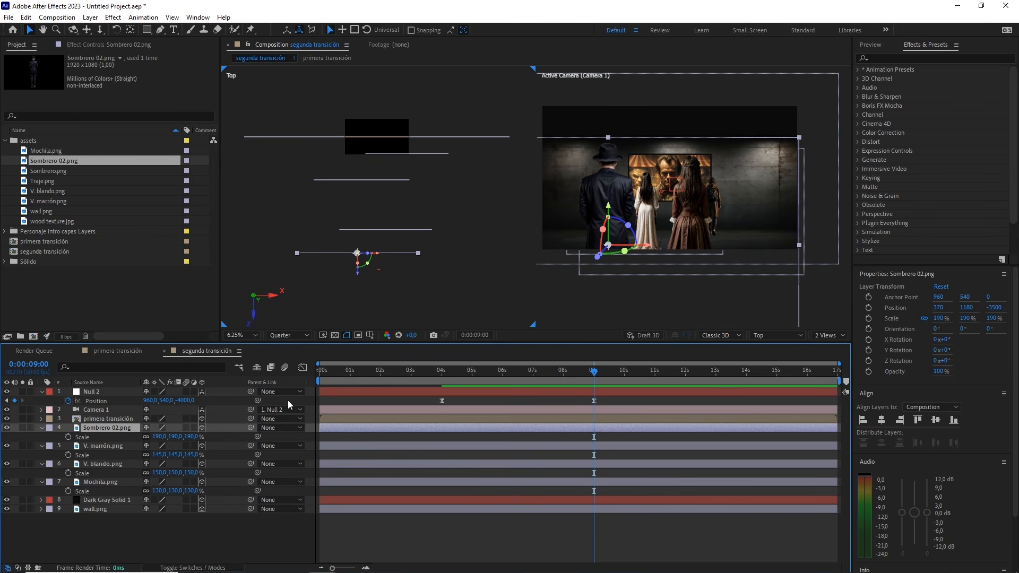
Add Sombrero.png above Sombrero 02.png as a 3D layer and pull it forward to Z about -4768
click(51, 171)
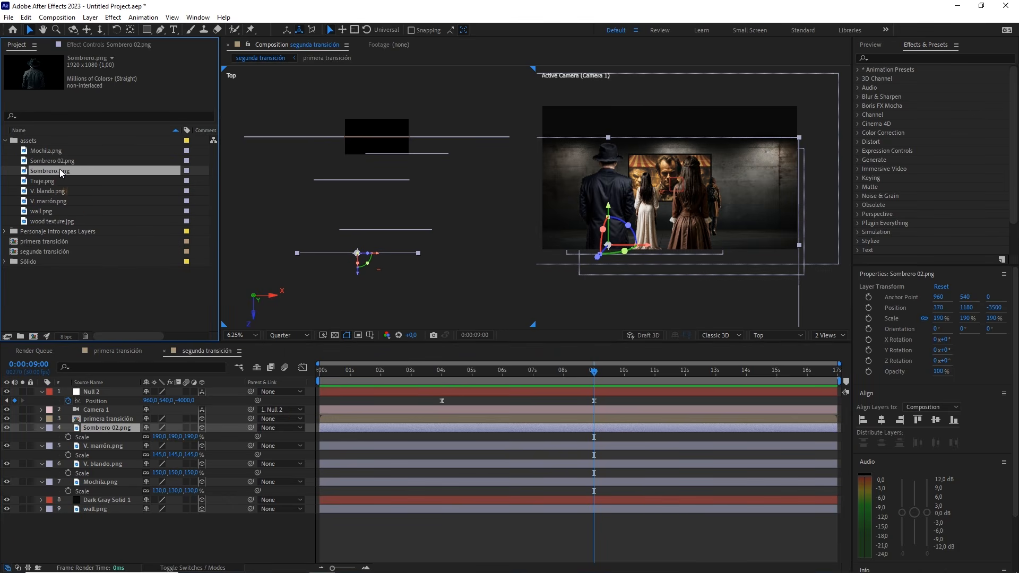
drag(60, 169, 114, 426)
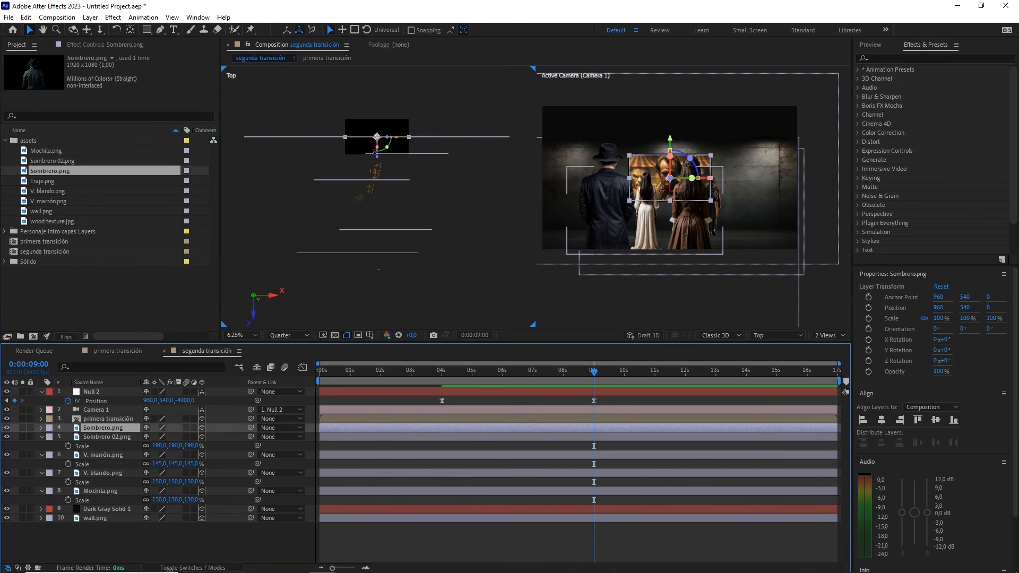
drag(381, 164, 394, 316)
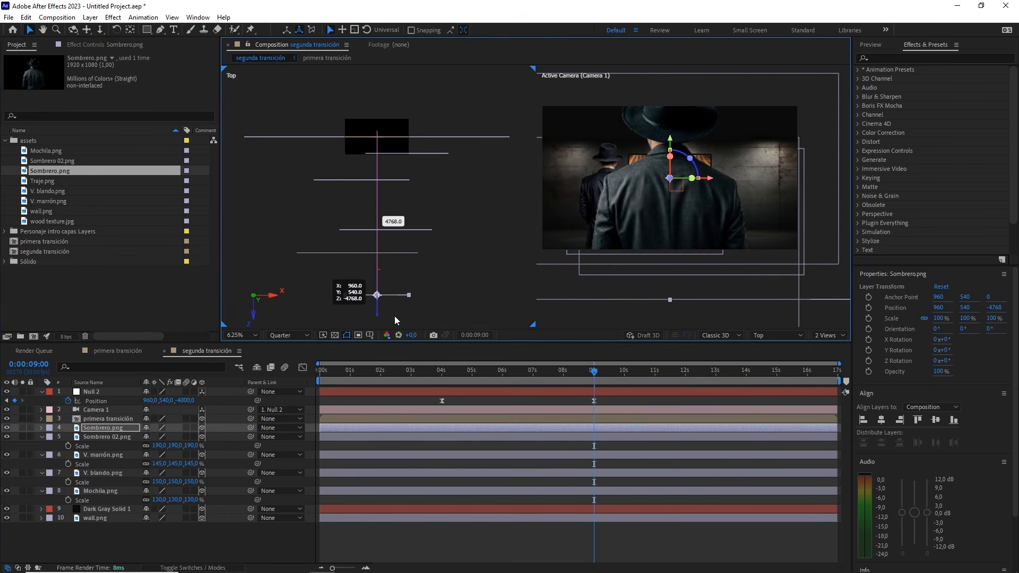
Position Sombrero.png as the nearest foreground figure at X 1380, Y 600 and Z -5000
key(p)
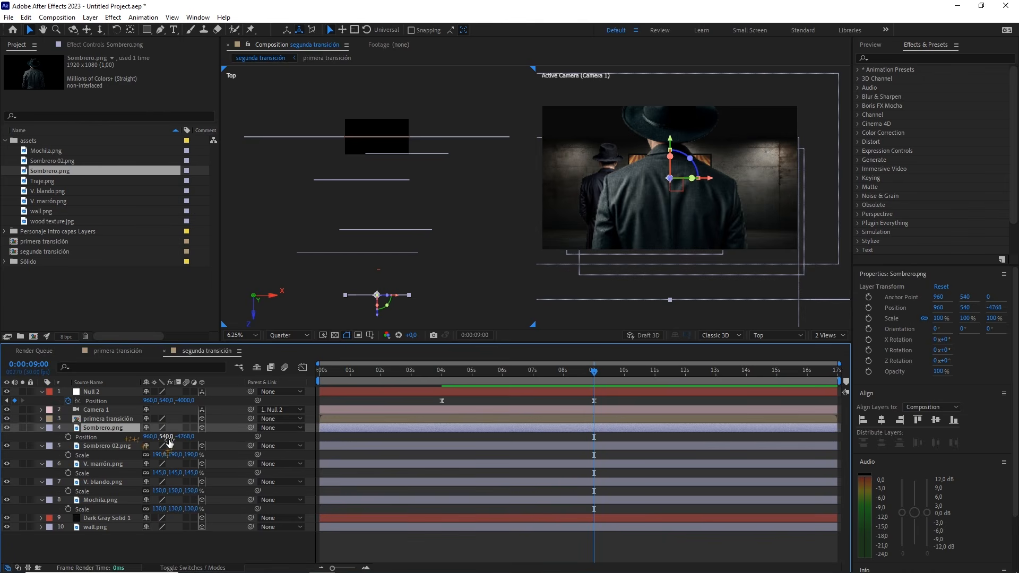
click(189, 436)
drag(164, 437, 196, 436)
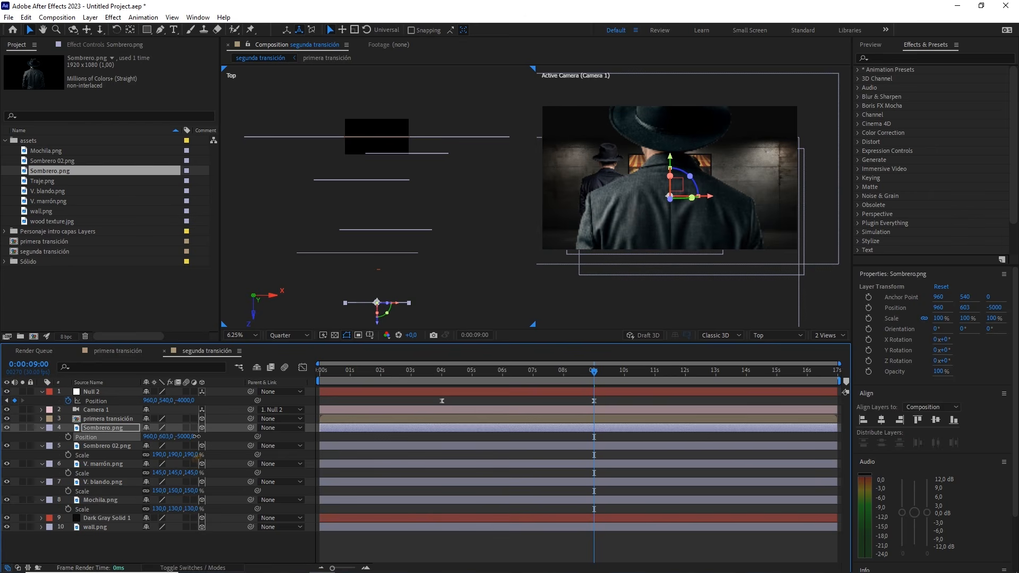
click(166, 436)
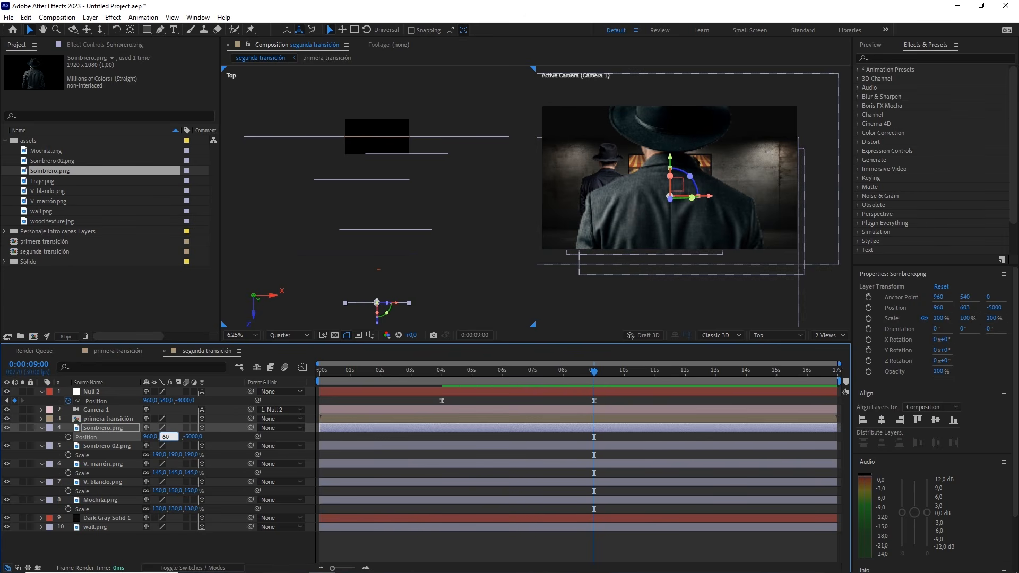
drag(147, 439, 160, 435)
click(160, 435)
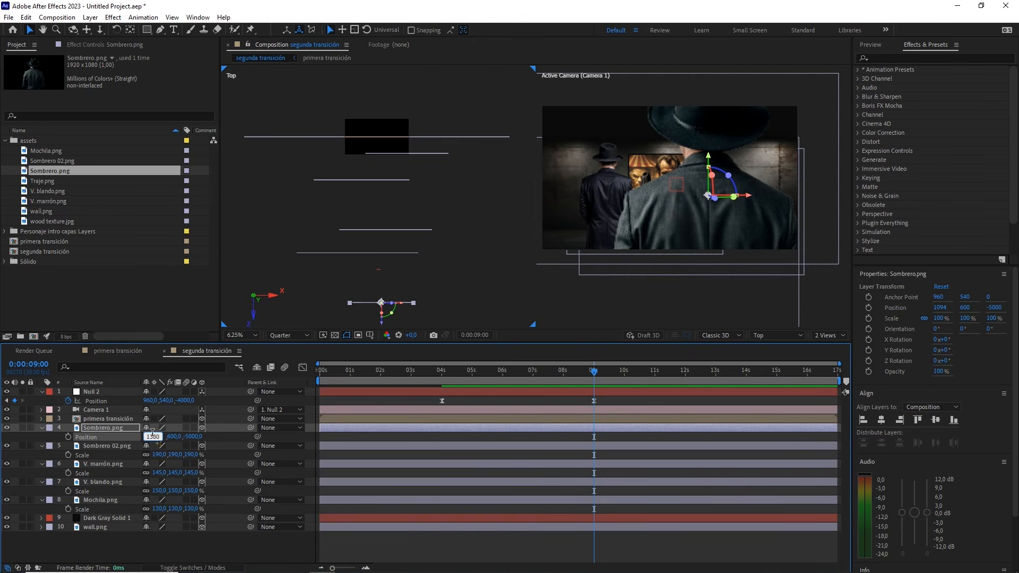
key(Return)
Scale Sombrero.png down to 85%
key(s)
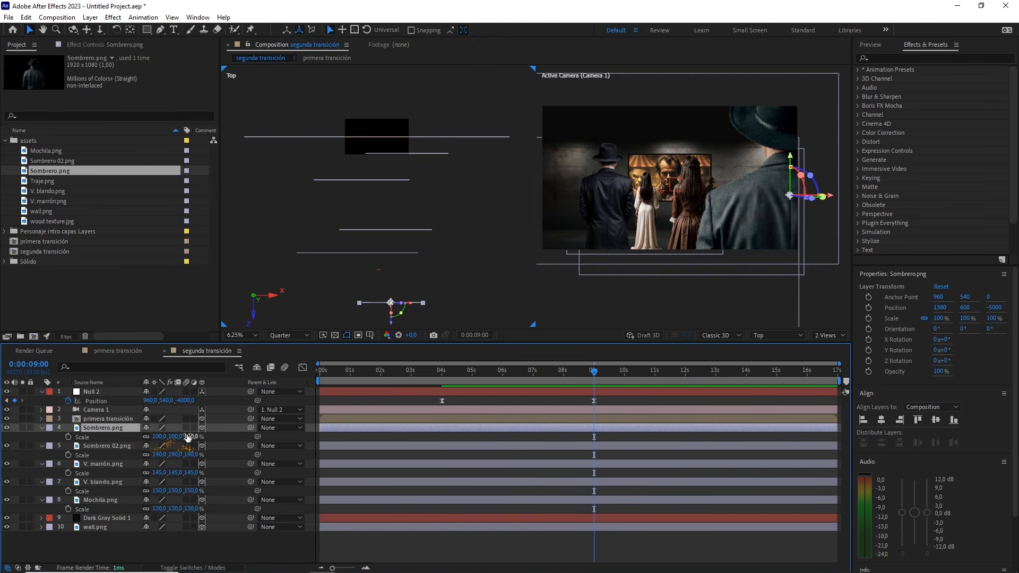
drag(191, 437, 186, 437)
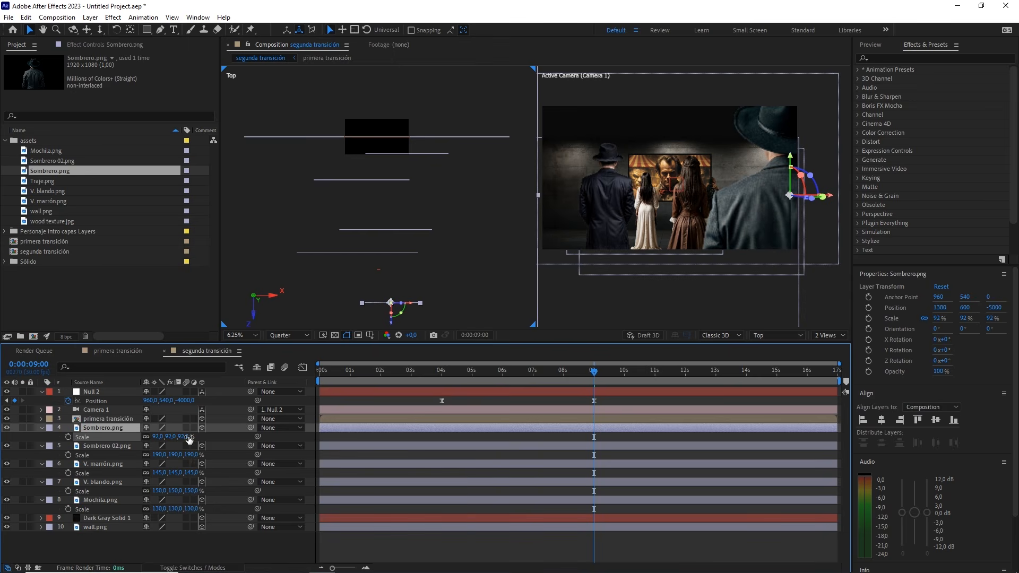
click(185, 436)
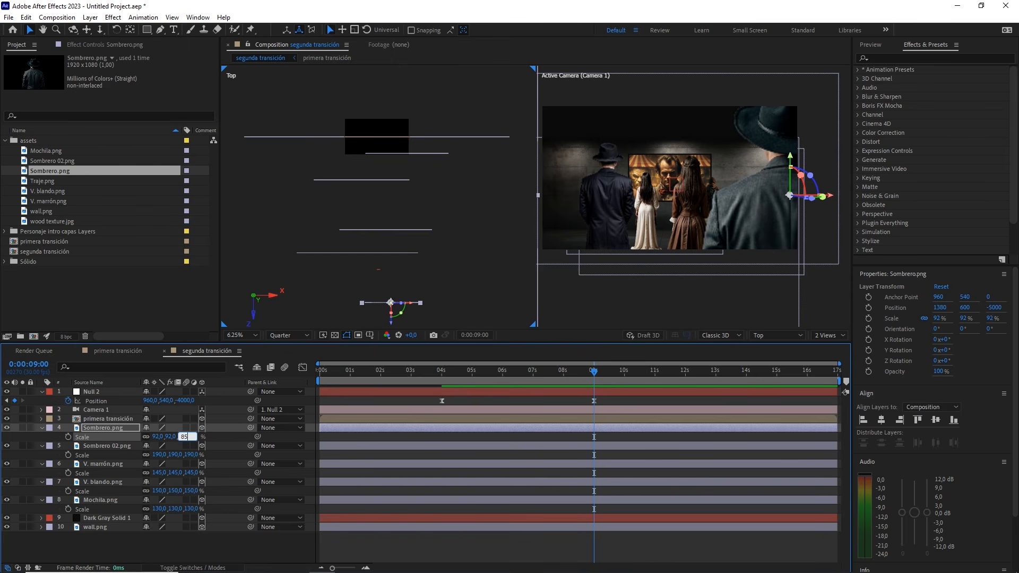
key(Return)
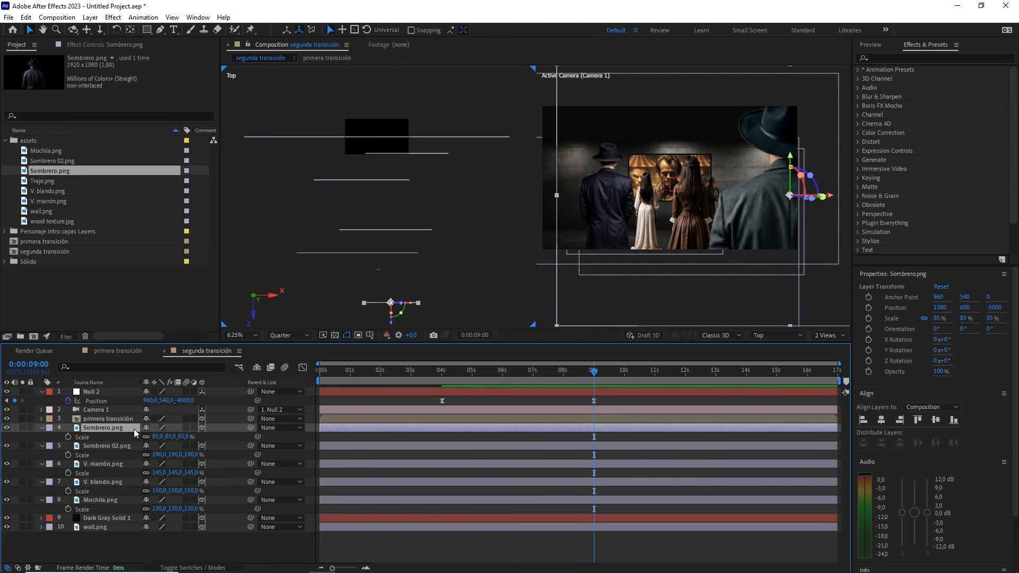
Add Traje.png above Sombrero.png as a 3D layer and pull it forward to Z about -3856
mouse_move(601, 369)
mouse_down()
mouse_move(491, 369)
mouse_move(586, 364)
mouse_up()
drag(598, 368, 600, 368)
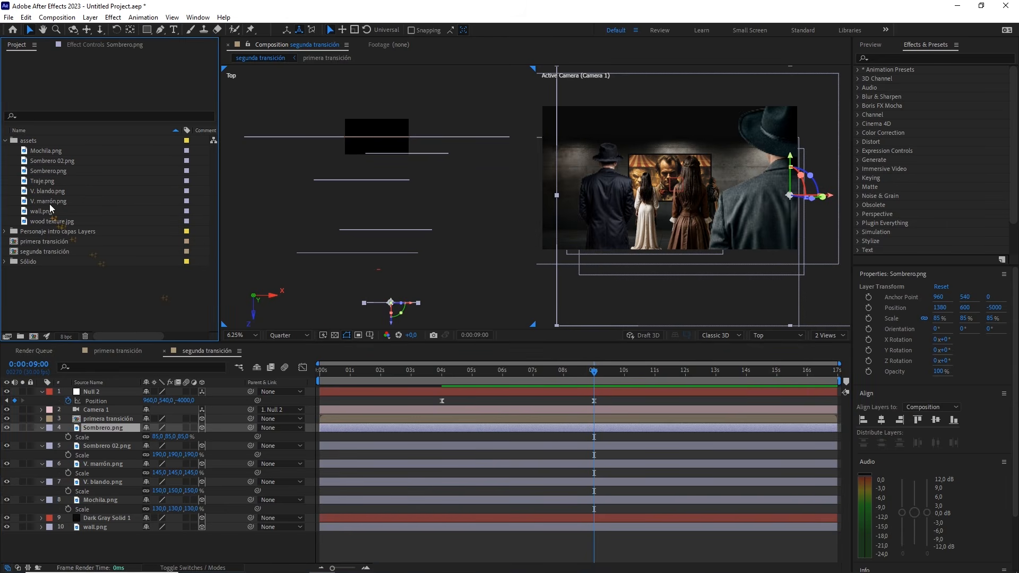
click(63, 174)
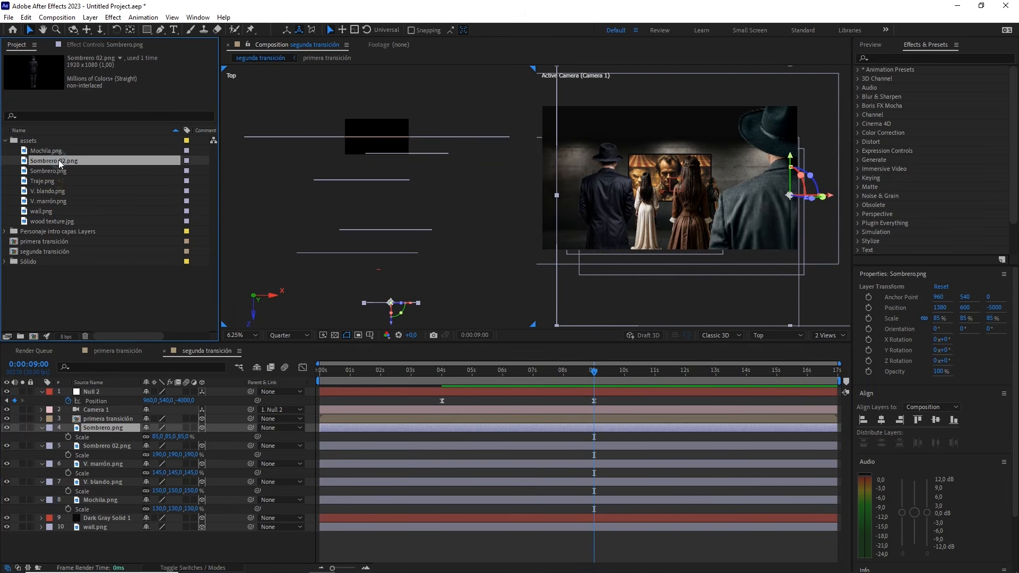
click(45, 182)
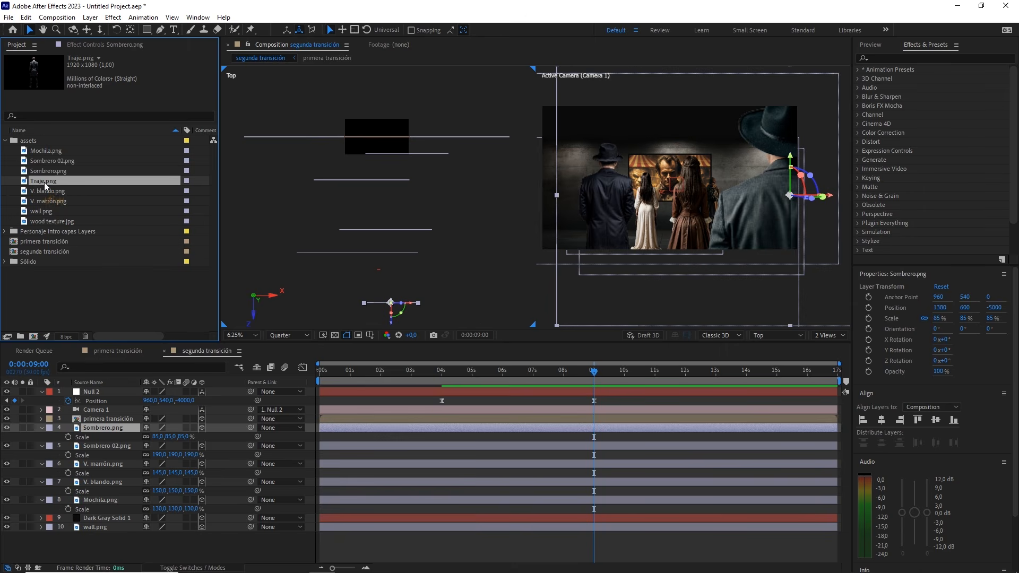
drag(46, 185, 117, 426)
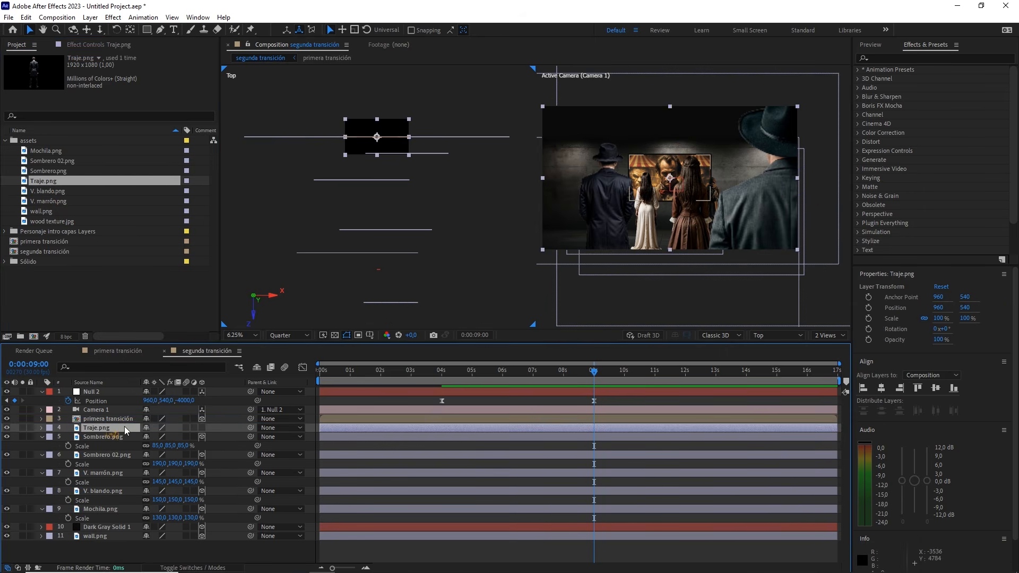
click(202, 428)
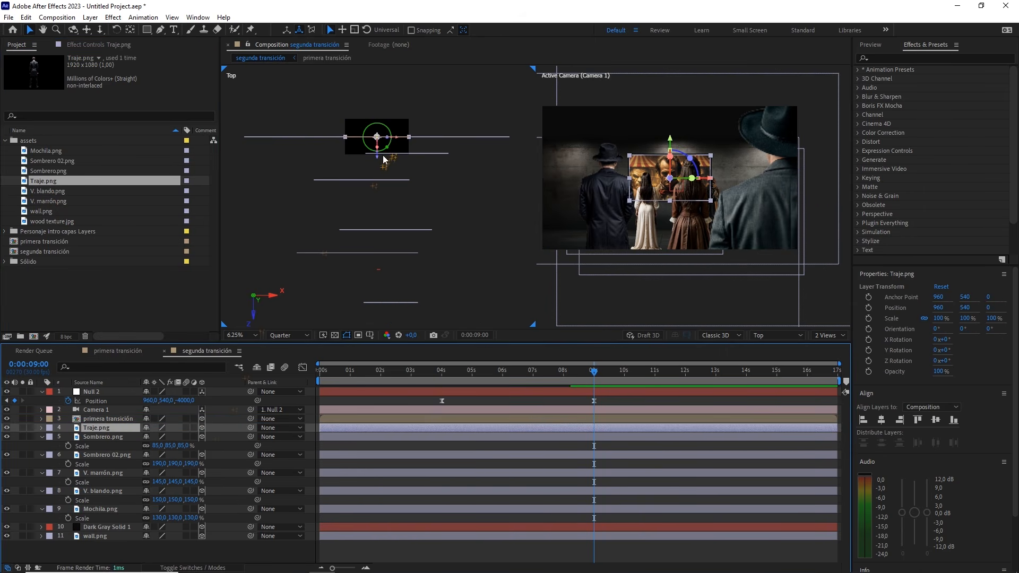
drag(377, 159, 370, 297)
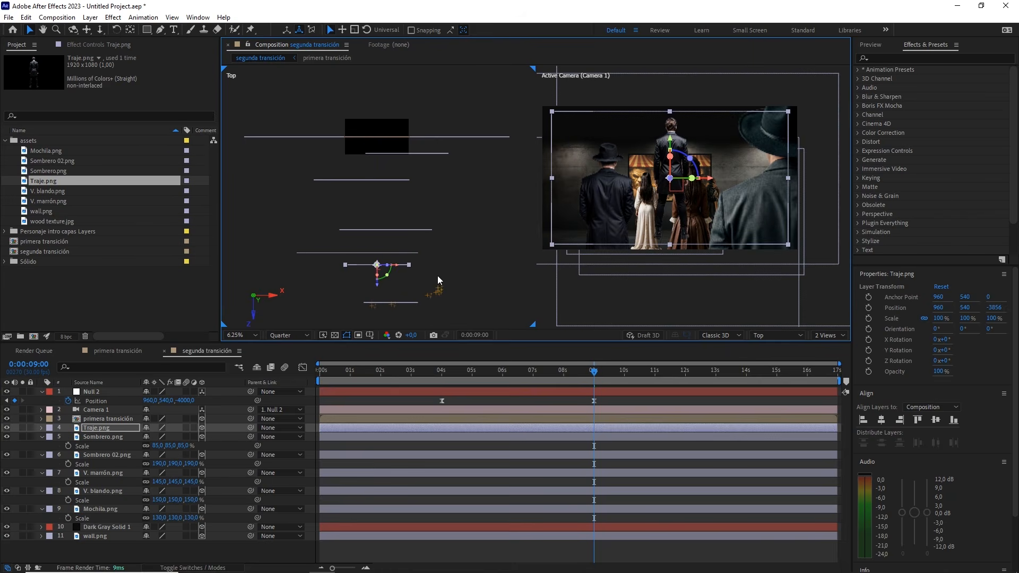
Position Traje.png as a near foreground figure at X 525, Y 1050 and Z -5000
drag(427, 272, 430, 223)
click(131, 428)
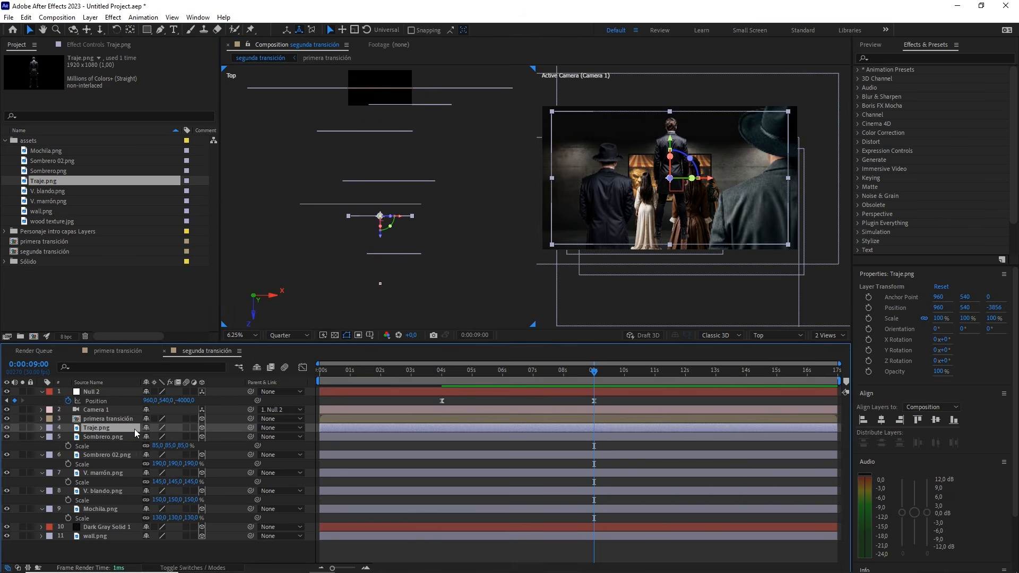
key(p)
click(186, 437)
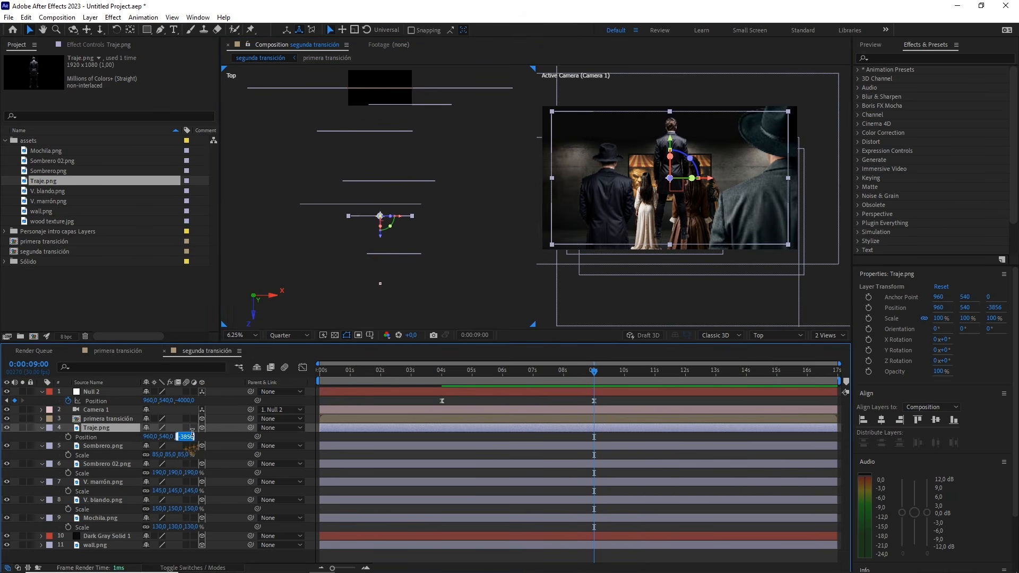
text(-5000)
drag(165, 436, 211, 431)
click(167, 436)
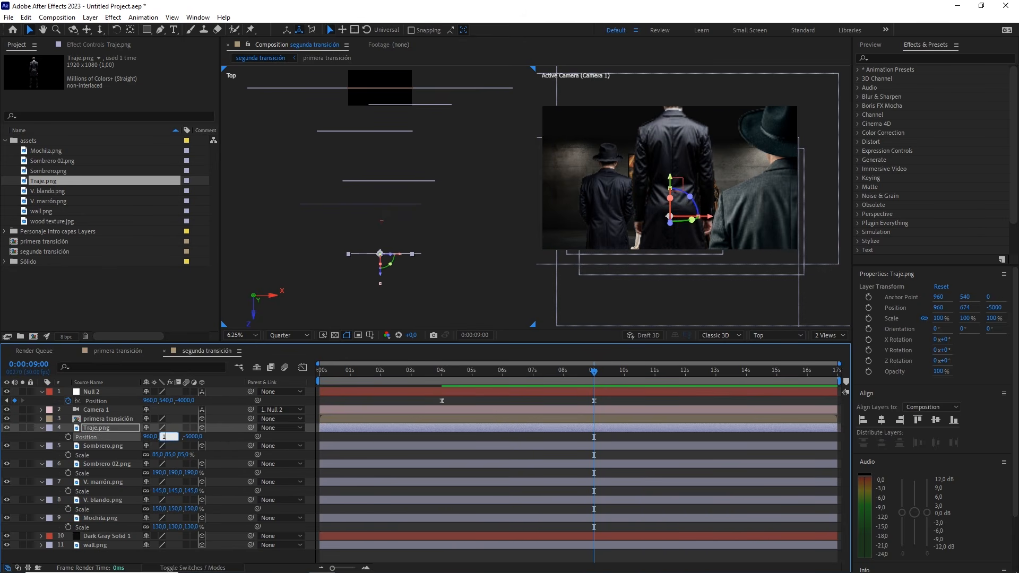
mouse_move(148, 437)
mouse_down()
mouse_move(70, 440)
mouse_move(134, 436)
mouse_up()
click(152, 436)
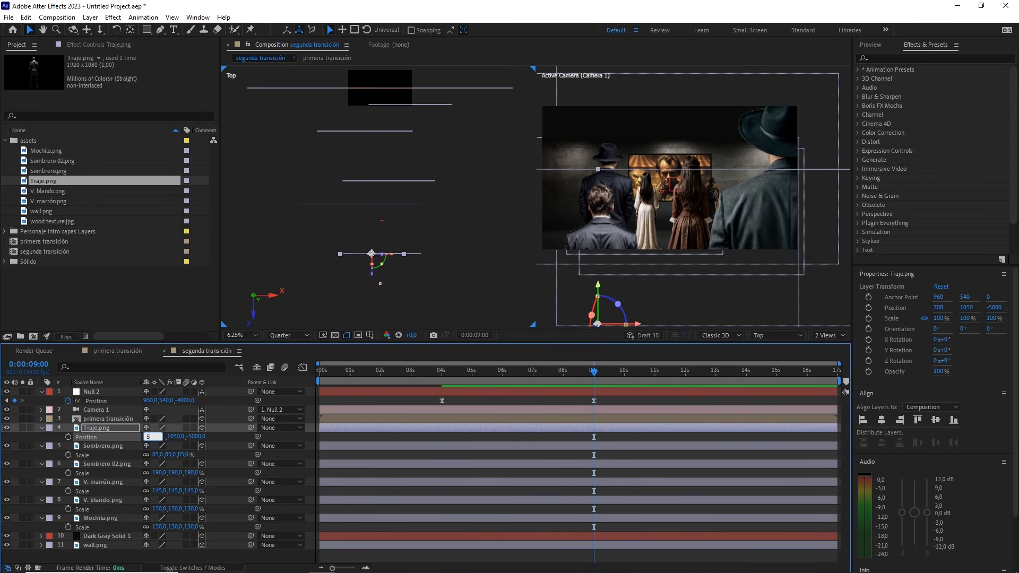
text(525)
key(Return)
Scale Traje.png up to 155%
key(s)
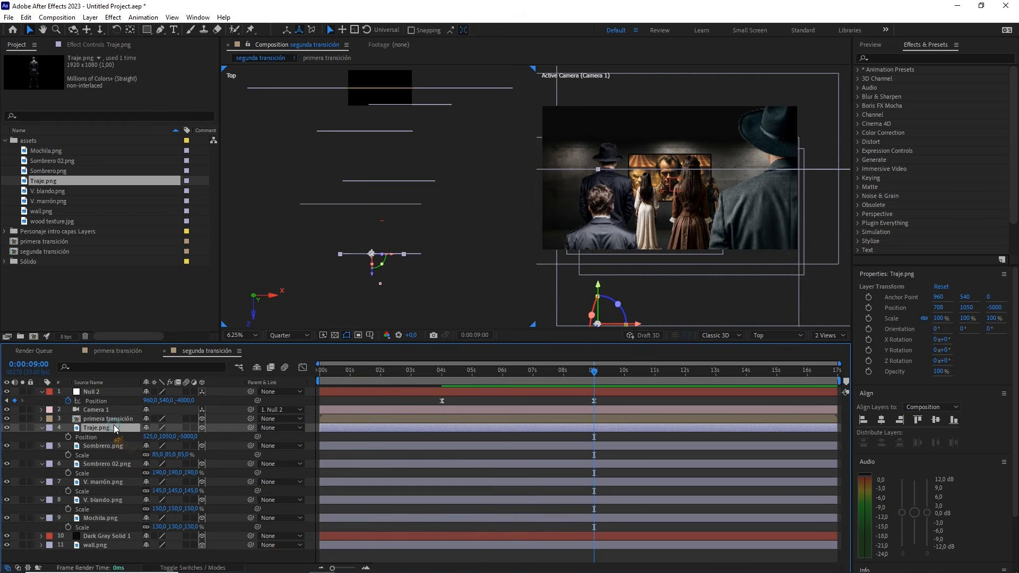
click(191, 437)
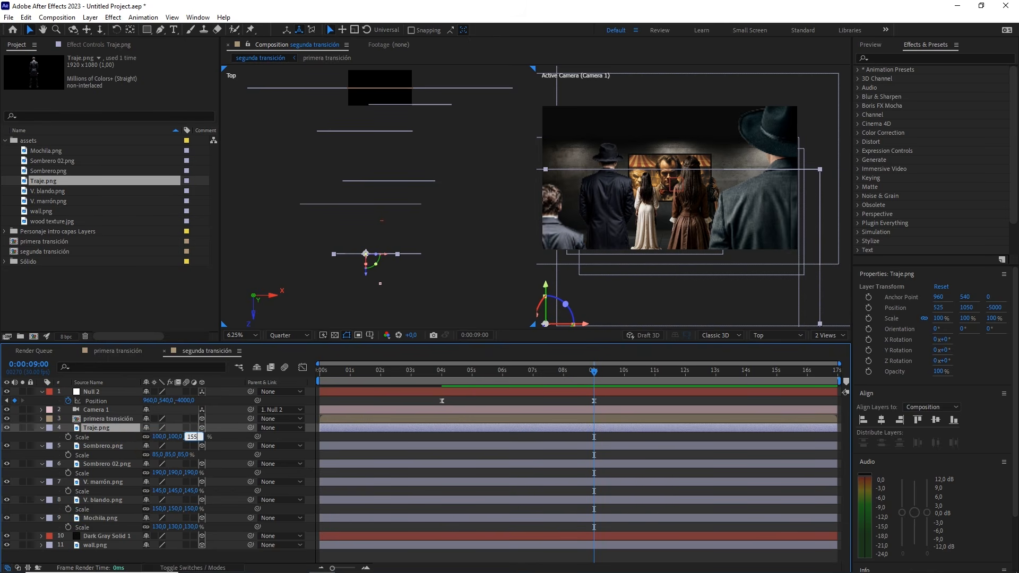
key(Return)
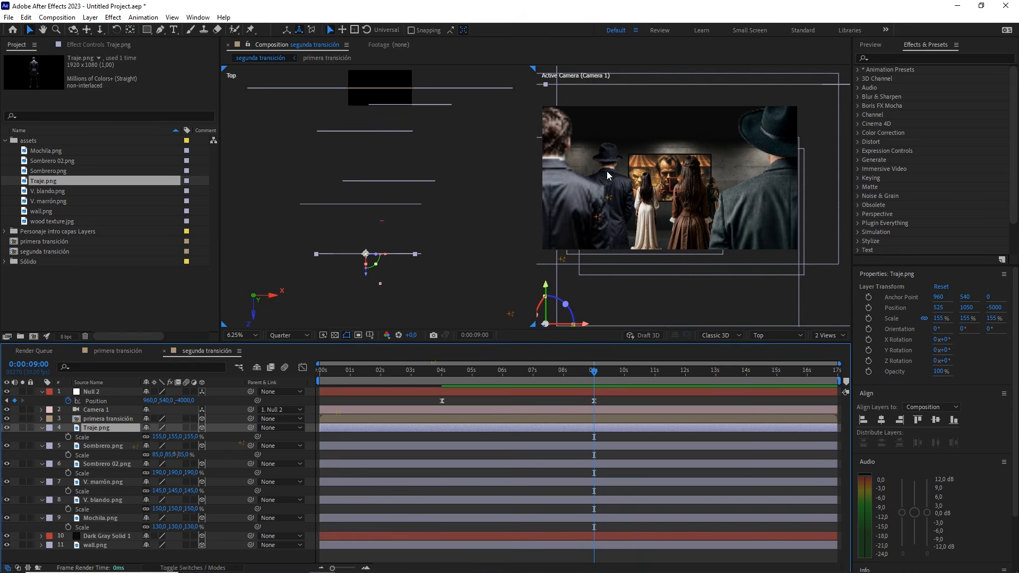
Preview the segunda transición animation from the start in a single active camera view enlarged to fit
click(828, 335)
click(832, 351)
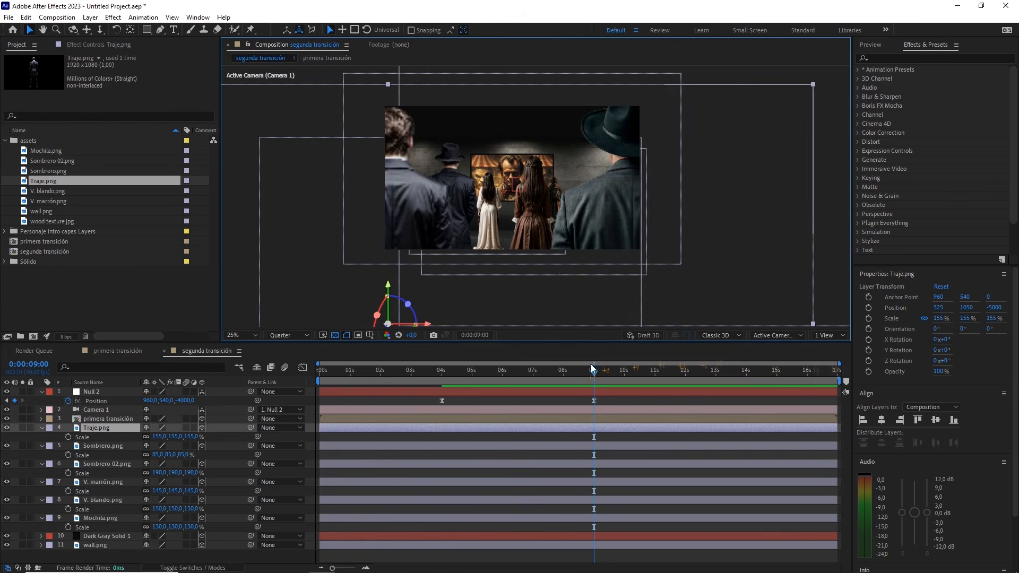
drag(591, 375, 319, 371)
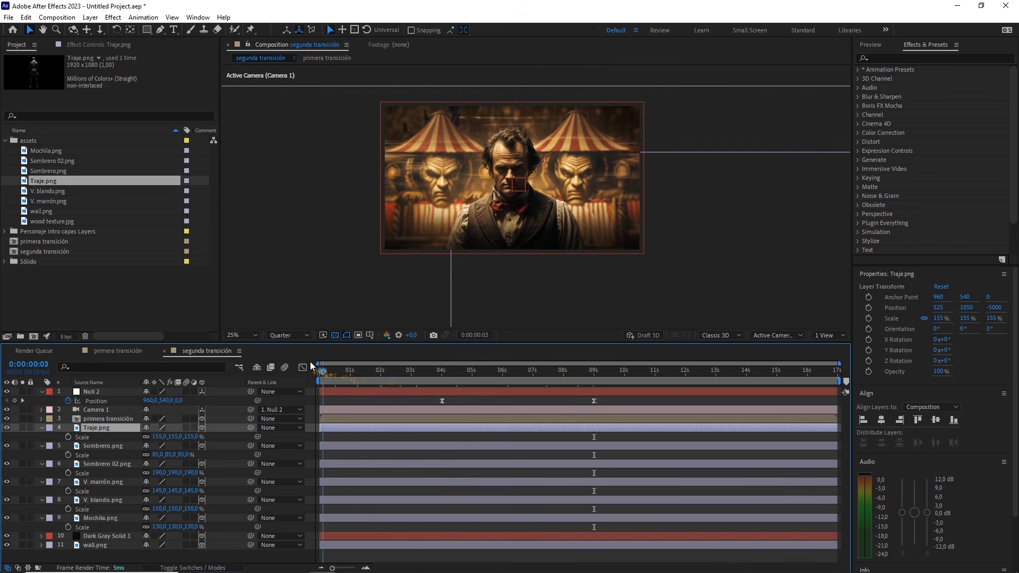
click(356, 401)
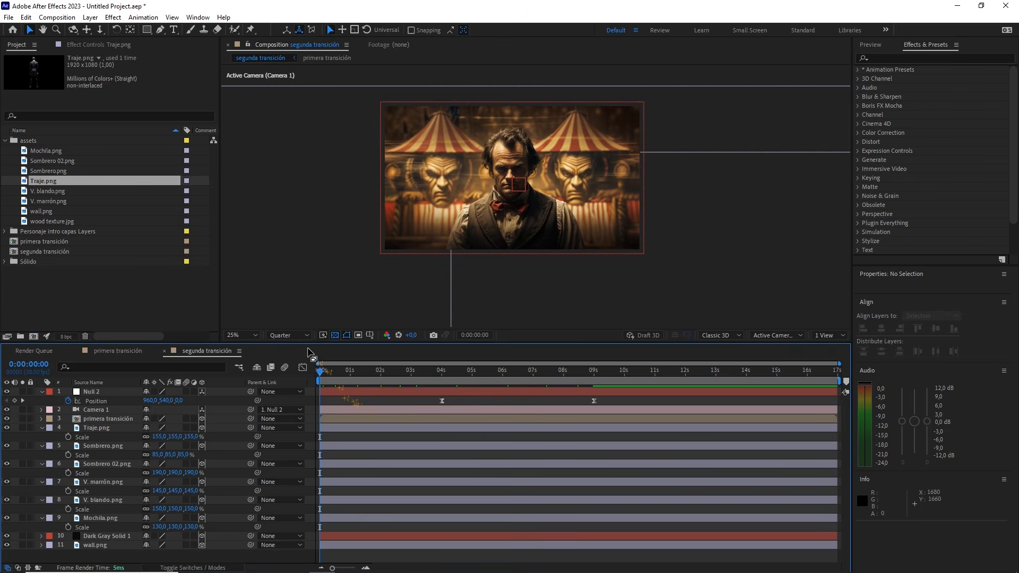
click(254, 336)
click(256, 346)
click(350, 399)
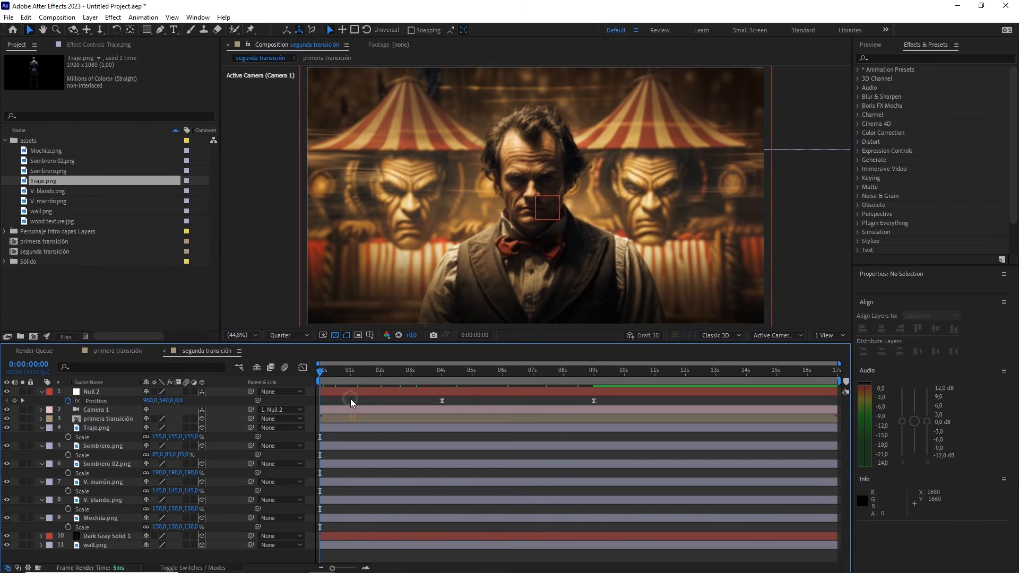
key(space)
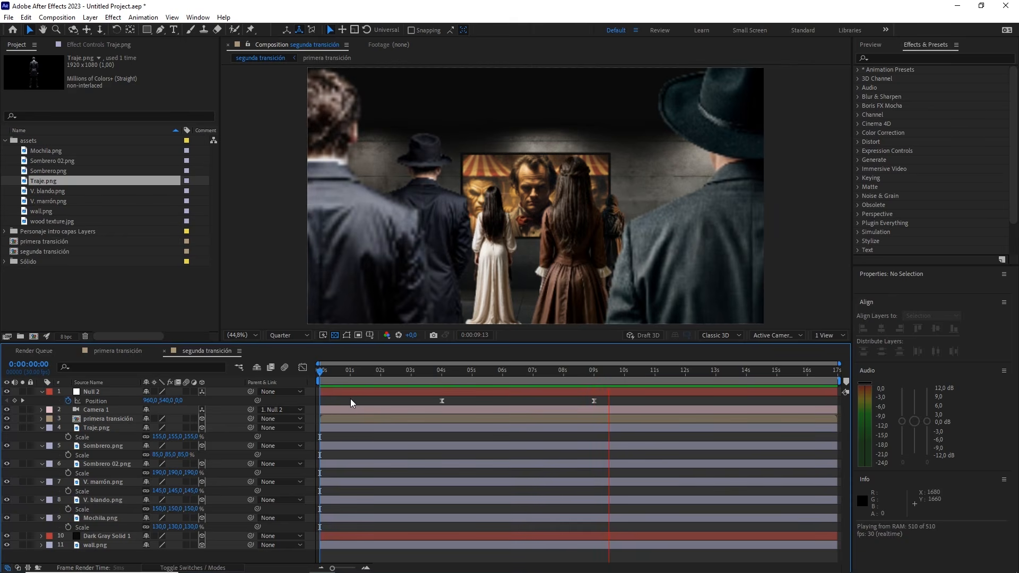
key(space)
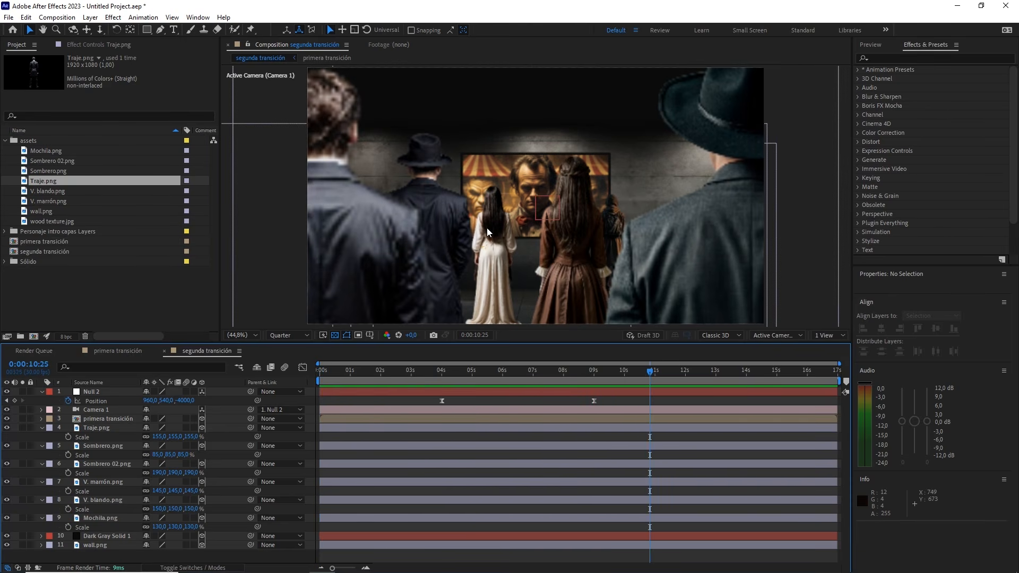
Create a new composition from segunda transición and rename it "transición final"
drag(628, 375, 603, 373)
click(54, 272)
click(49, 251)
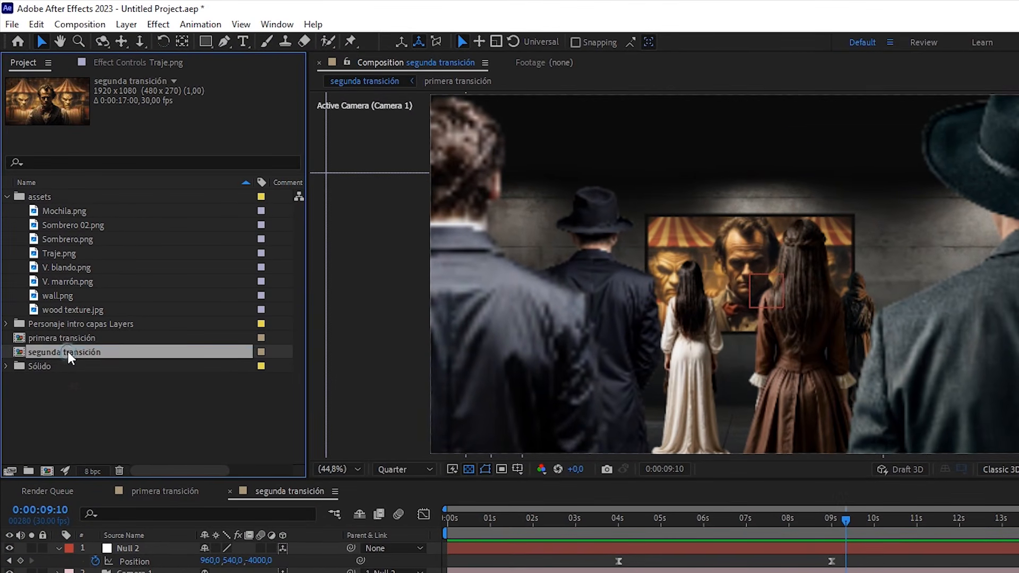
drag(68, 351, 47, 470)
right_click(81, 367)
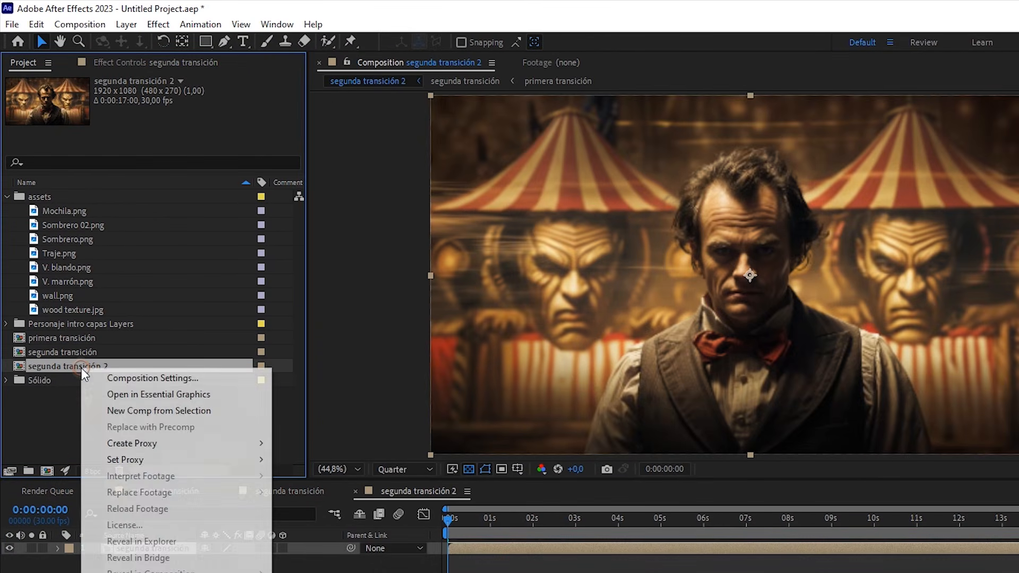
click(142, 572)
text(transici)
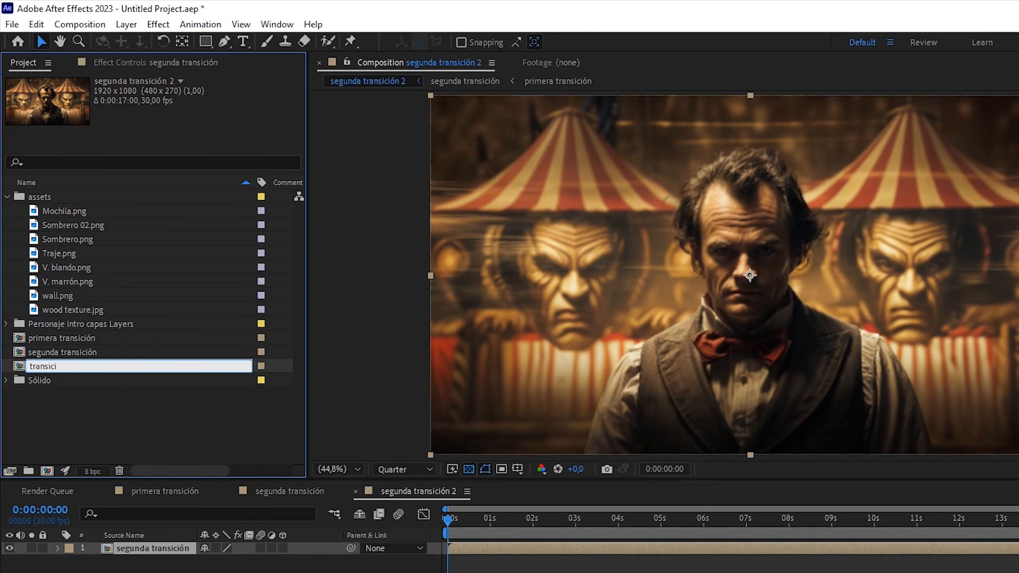
text(ón final)
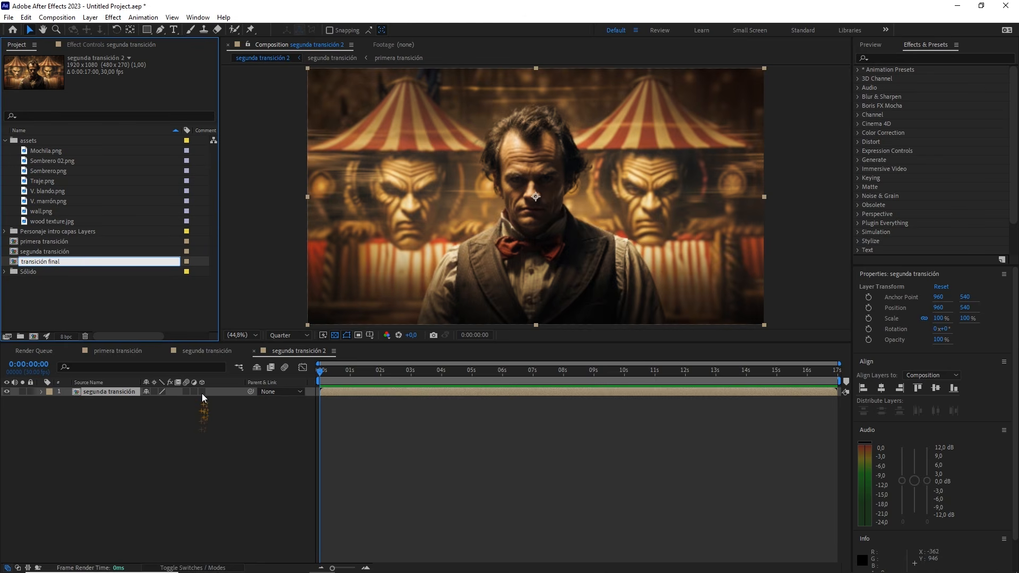
Make the segunda transición layer 3D in transición final and add a one-node 35mm camera
click(202, 393)
right_click(207, 447)
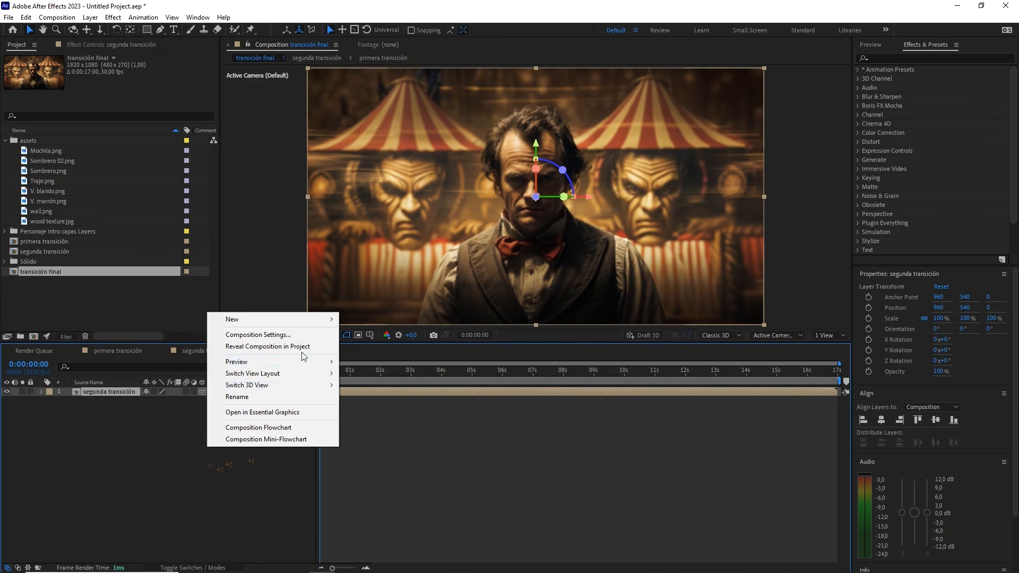
mouse_move(310, 320)
click(373, 366)
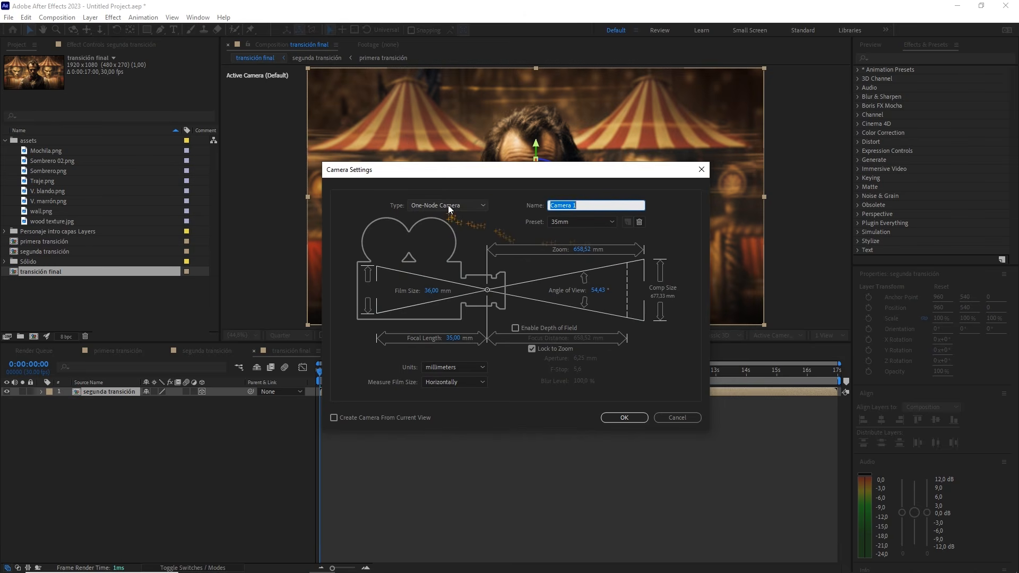
click(623, 418)
Add a 3D null object to transición final and parent Camera 1 to it
right_click(169, 450)
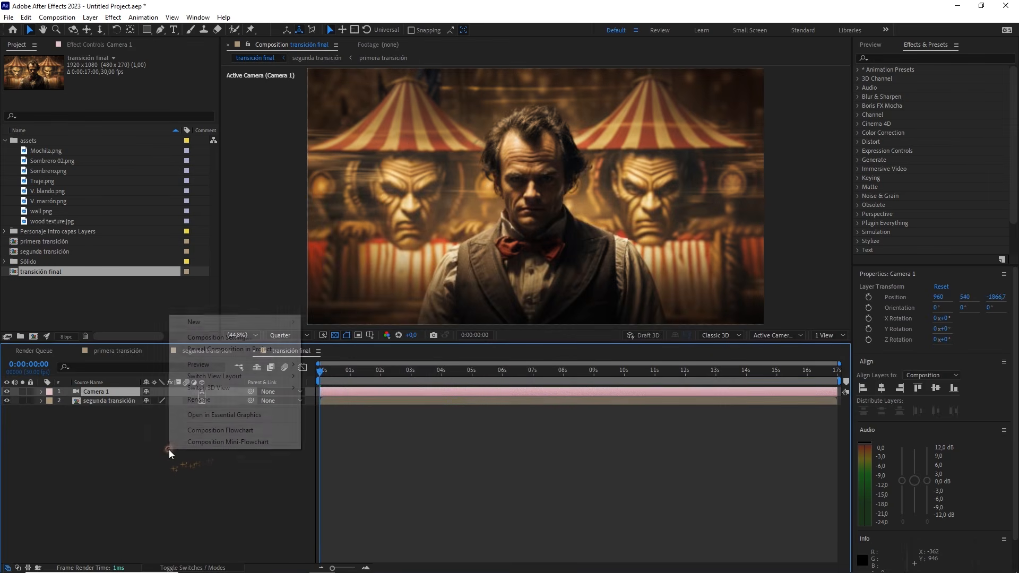
mouse_move(271, 326)
click(346, 383)
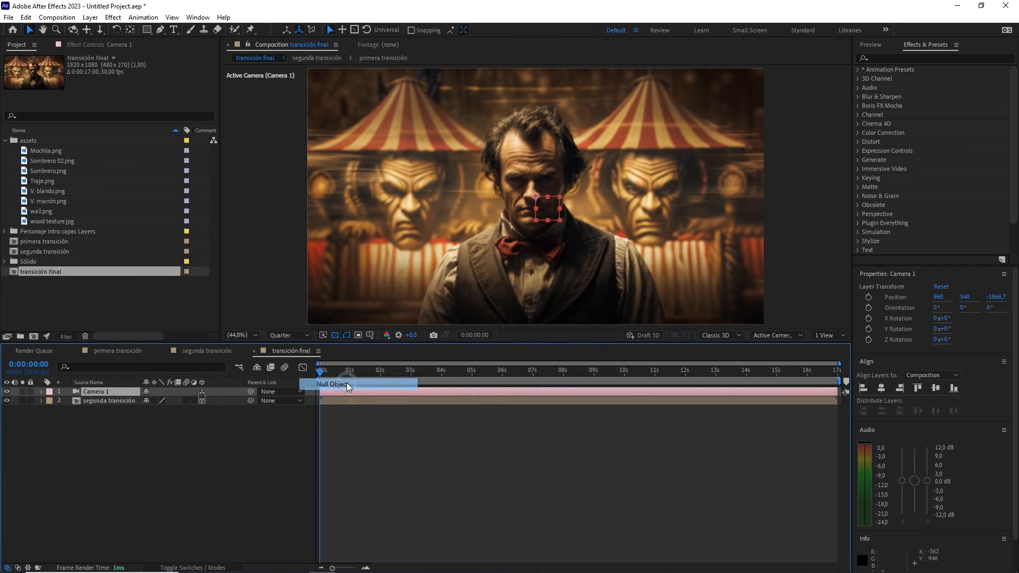
click(202, 391)
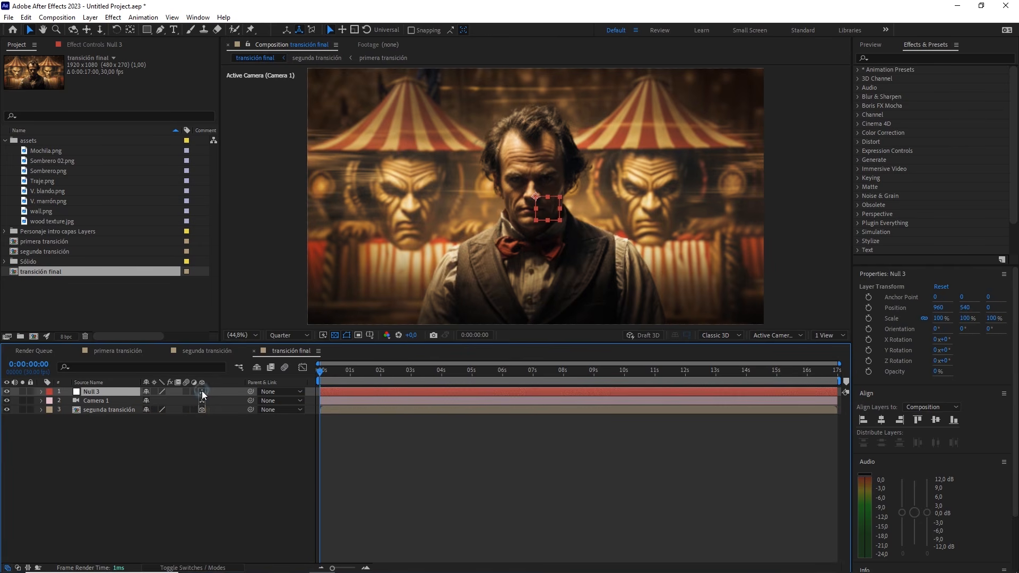
click(101, 401)
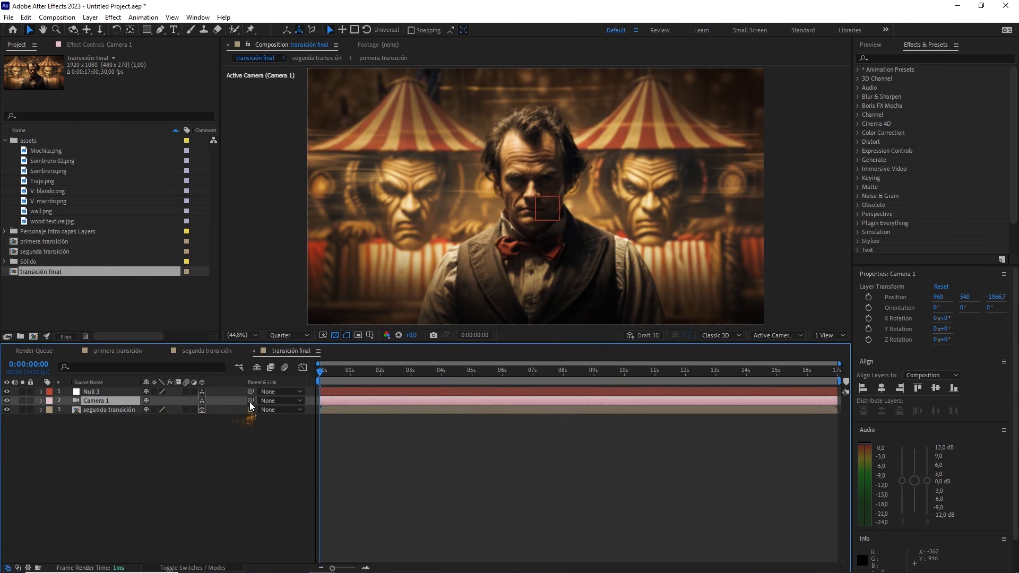
drag(250, 400, 116, 392)
Reveal the null's Position and all its rotation properties together in the timeline
click(115, 390)
key(p)
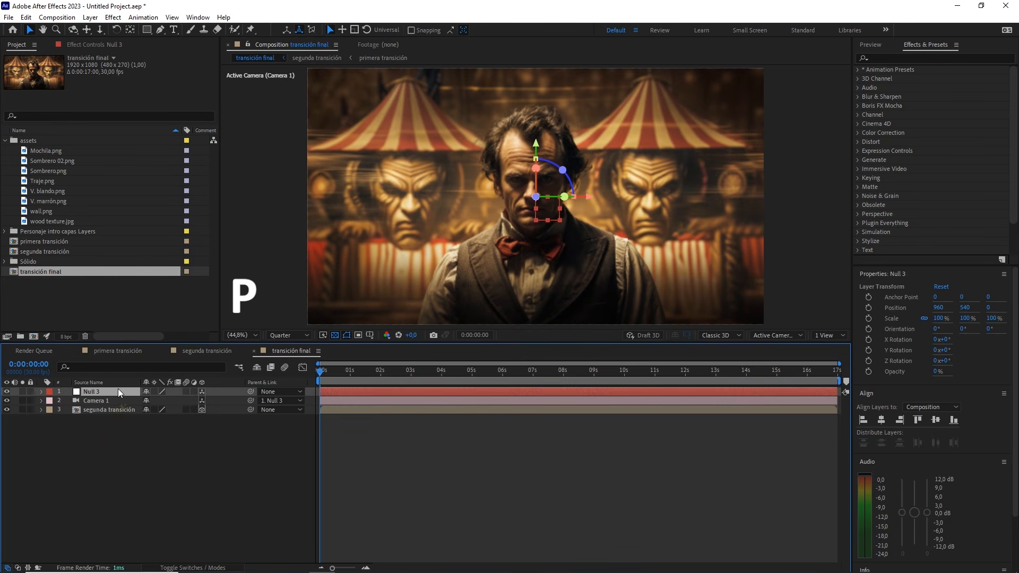
key(shift+r)
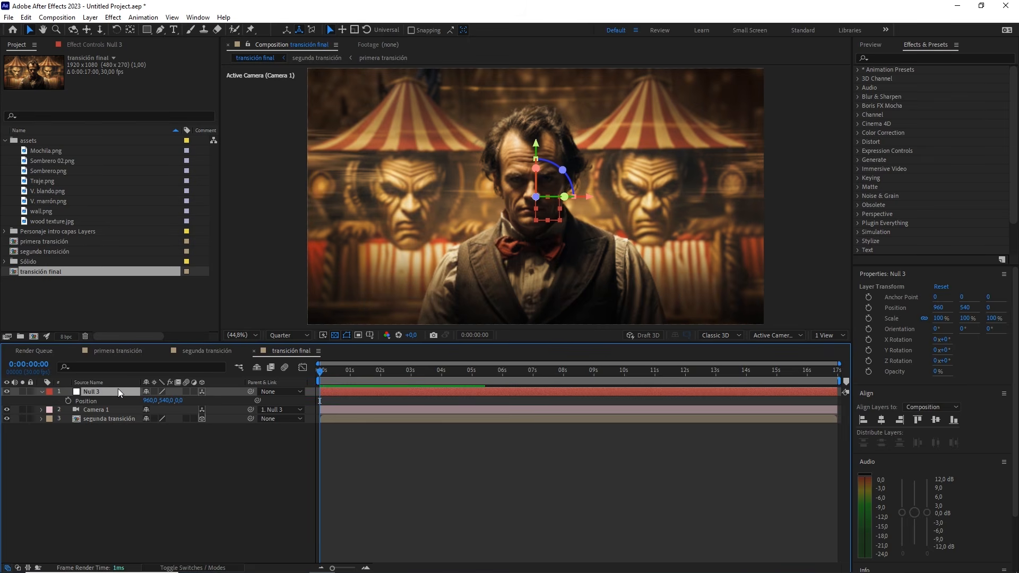
key(shift+r)
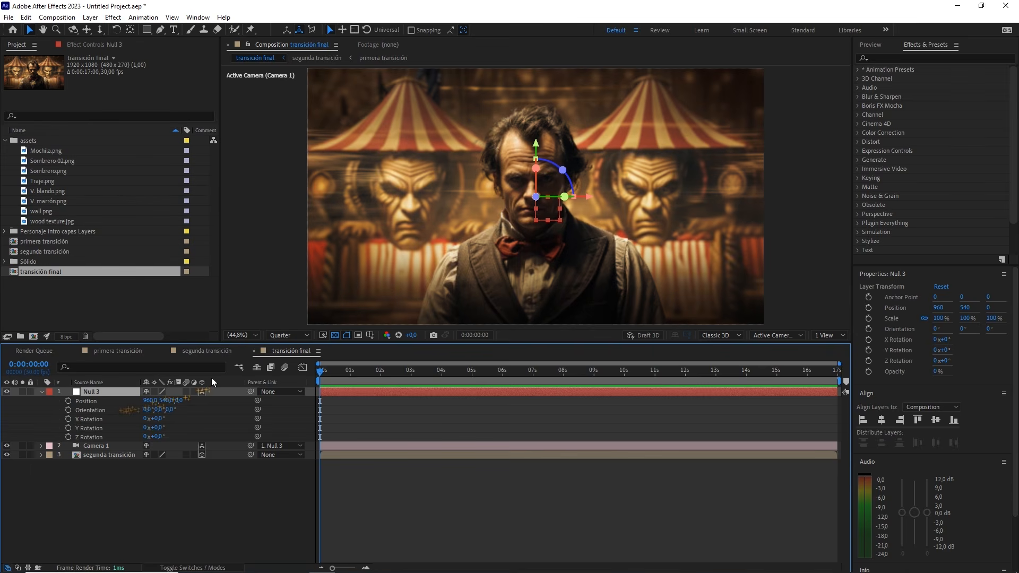
Set the current time to the final Null 2 keyframe at 9 seconds in segunda transición and return to transición final
click(206, 350)
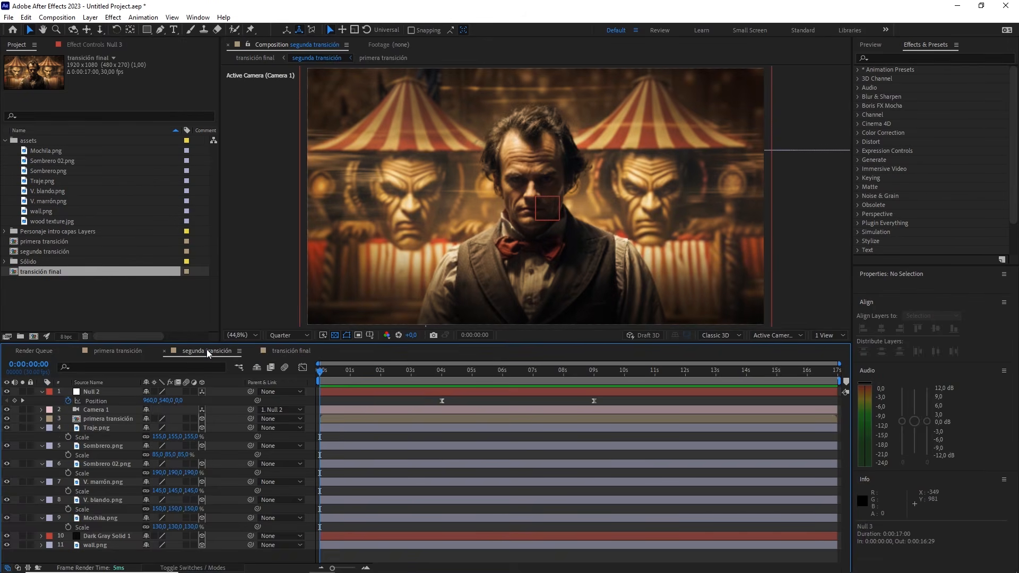
drag(362, 374, 593, 399)
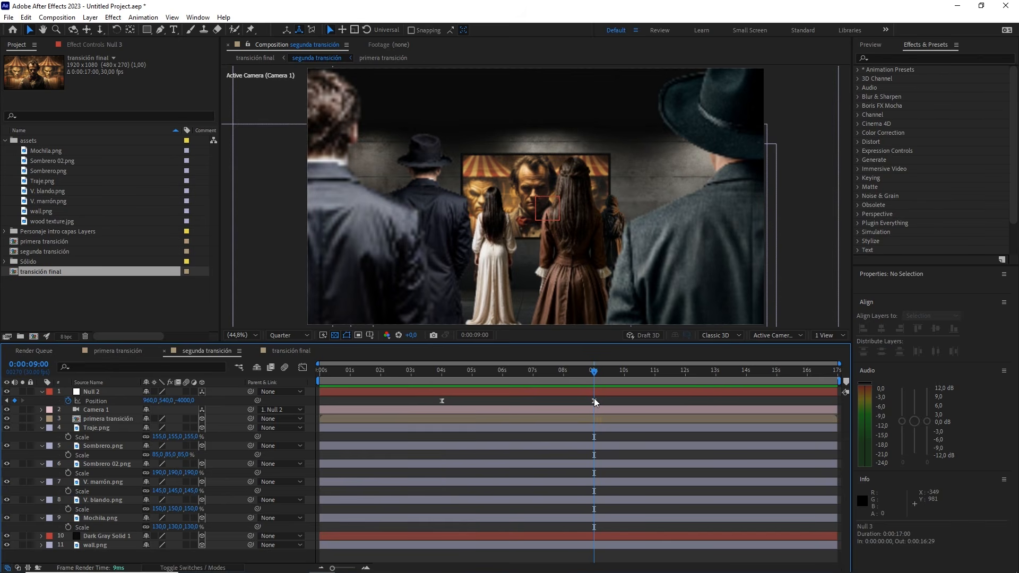
click(299, 351)
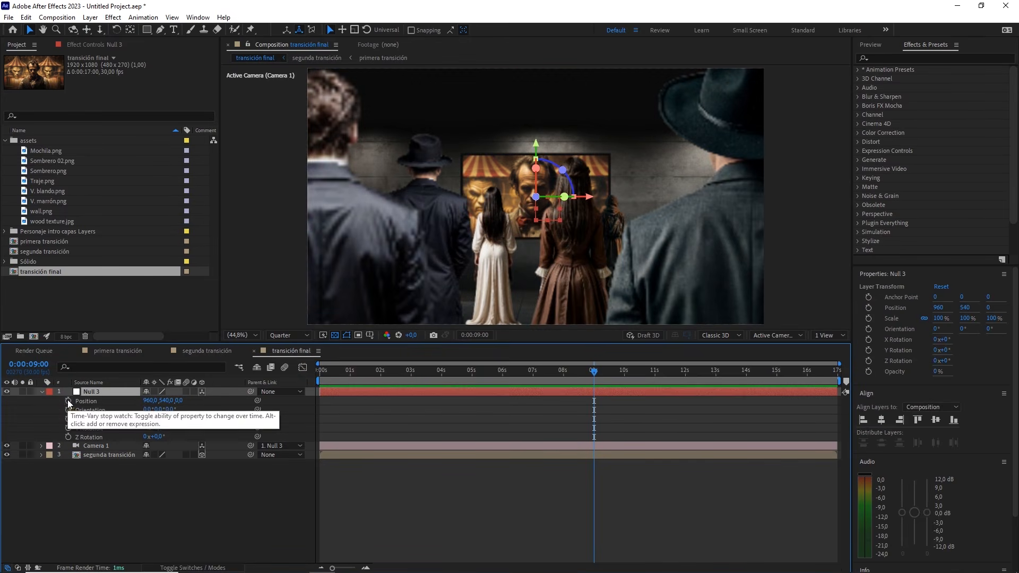
Start keyframing Null 3's Position and X Rotation at 9 seconds and show only its keyframed properties
click(68, 401)
click(68, 419)
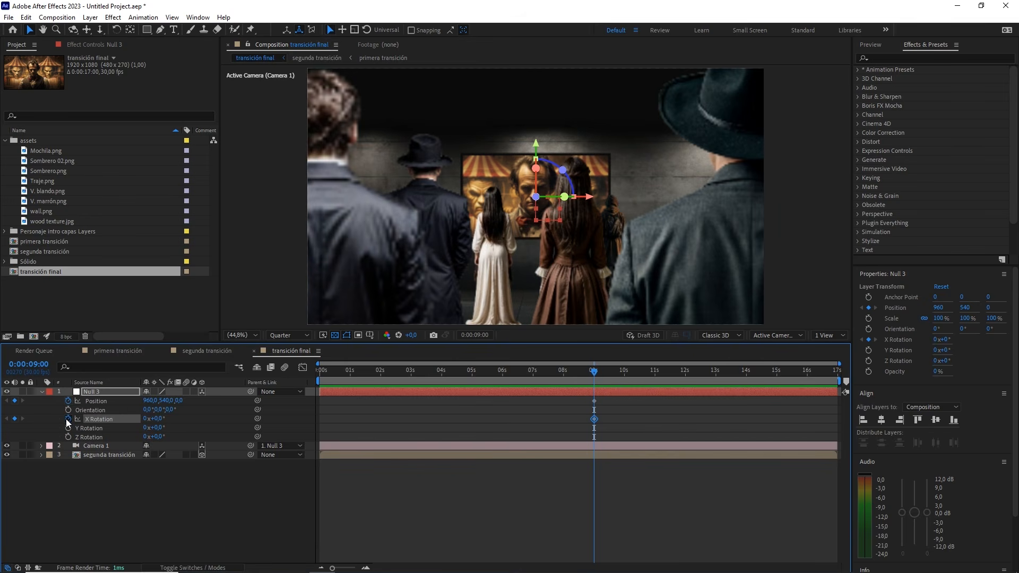
key(u)
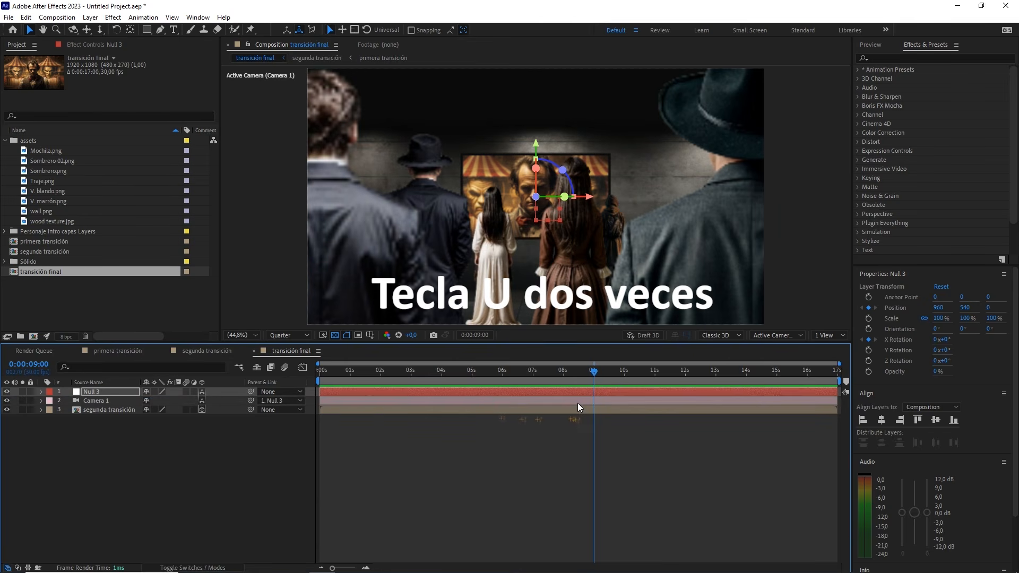
drag(609, 401, 589, 412)
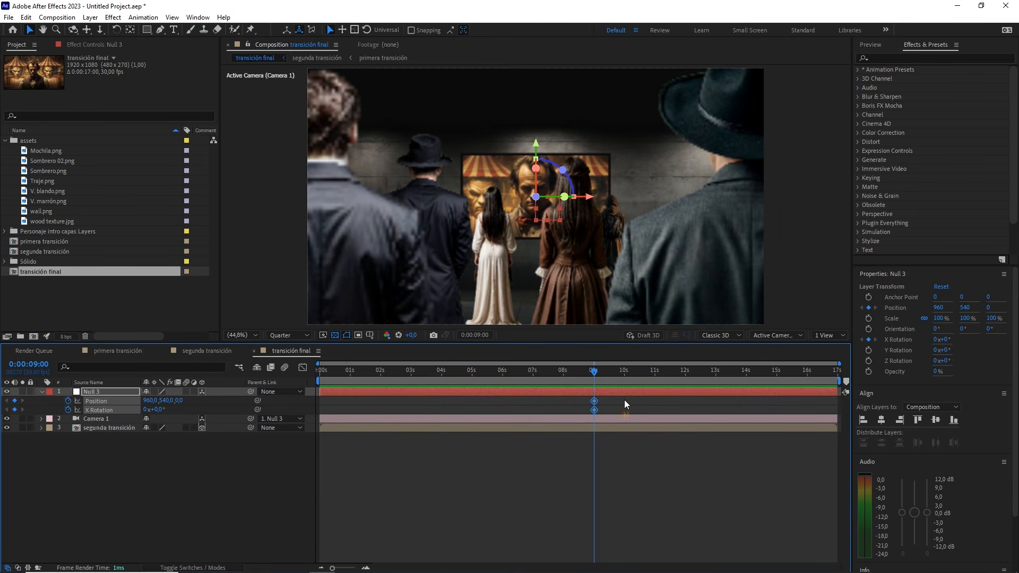
At 13 seconds, set Null 3's X Rotation to 30°
drag(595, 373, 717, 388)
click(464, 406)
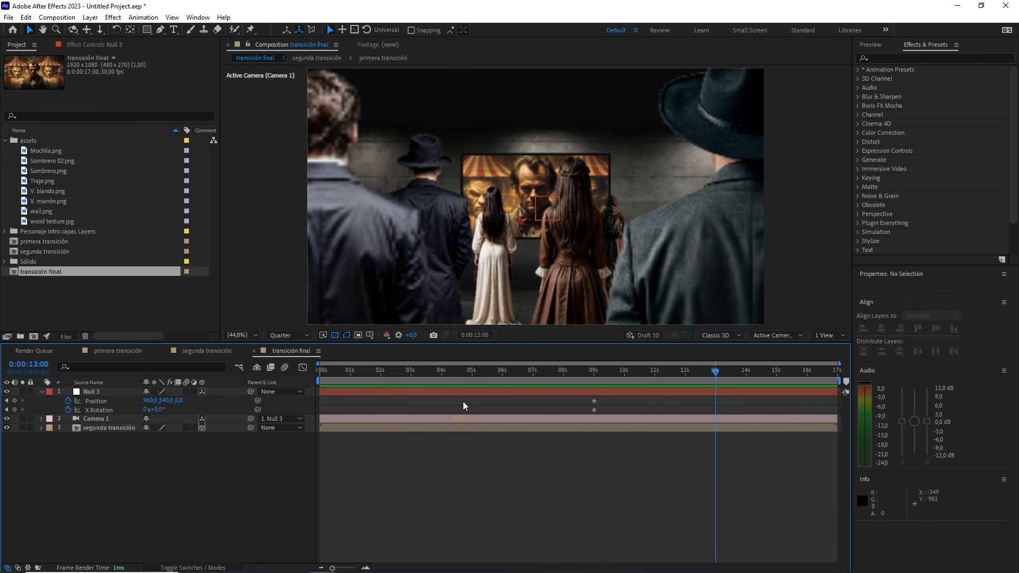
drag(158, 410, 169, 408)
click(168, 408)
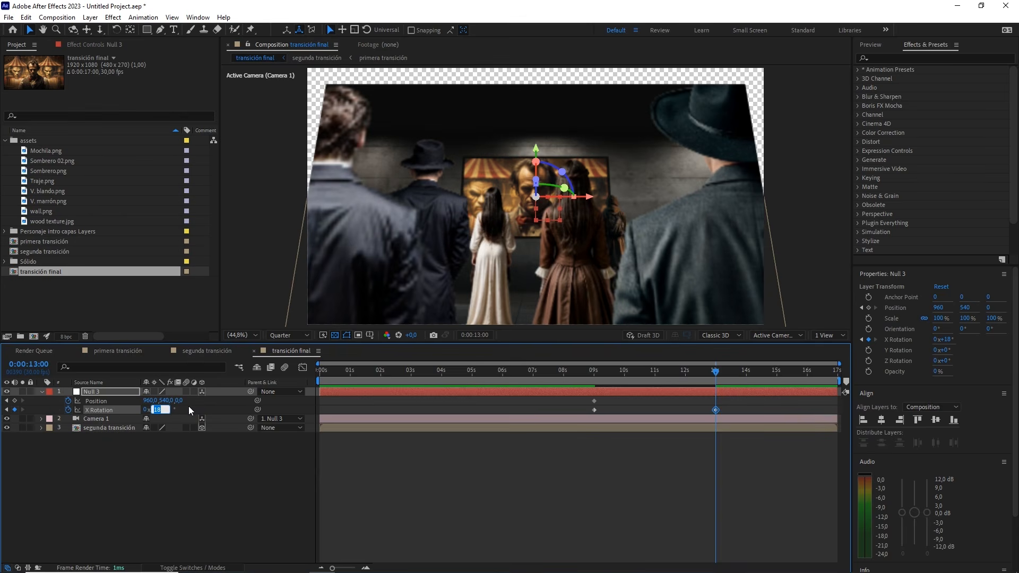
click(223, 407)
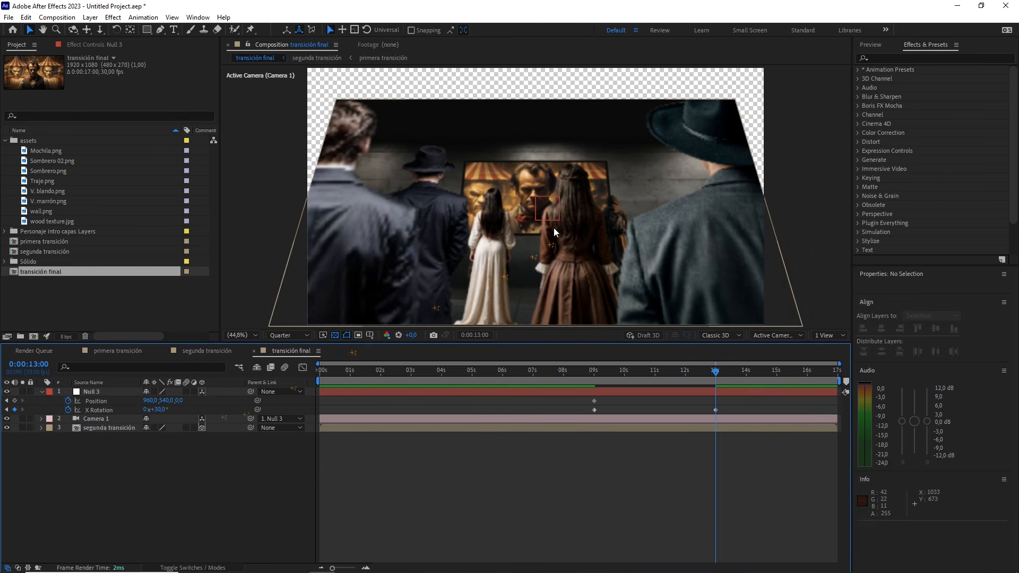
Pull the null back at 13 seconds by setting its Z position to -3000
scroll(553, 227, down, 2)
mouse_move(183, 402)
mouse_down()
mouse_move(132, 401)
mouse_move(186, 401)
mouse_up()
click(186, 401)
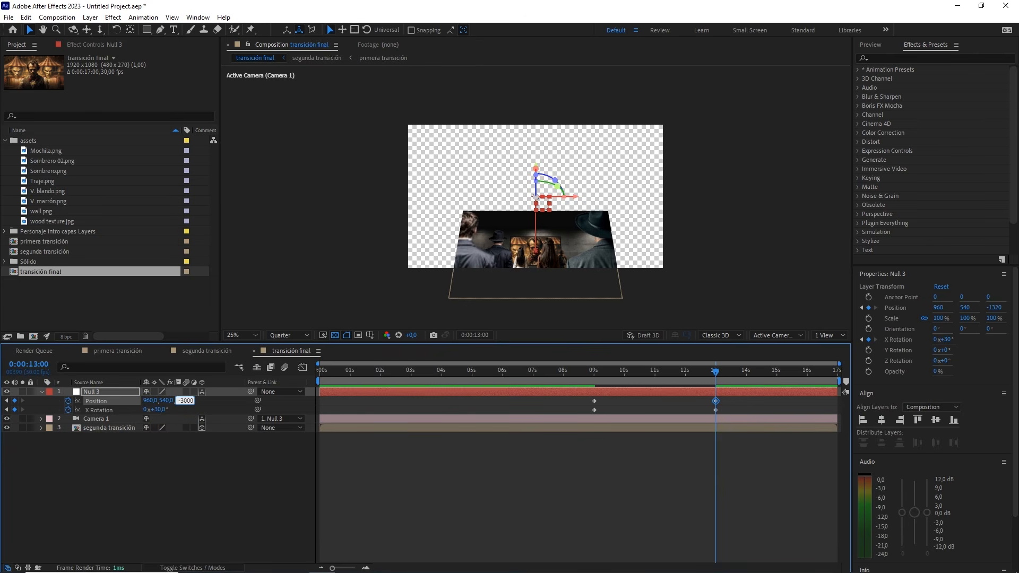
text(-3000)
click(216, 404)
Set the null's Y position to 2160 at 13 seconds to recentre the gallery scene in the frame
click(166, 401)
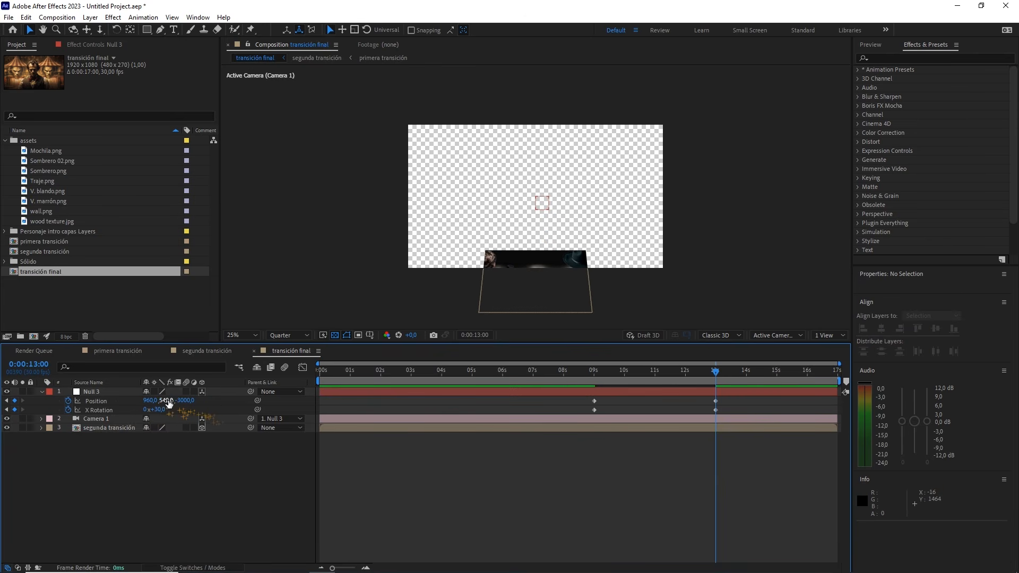
text(1000)
key(Return)
drag(203, 392, 266, 380)
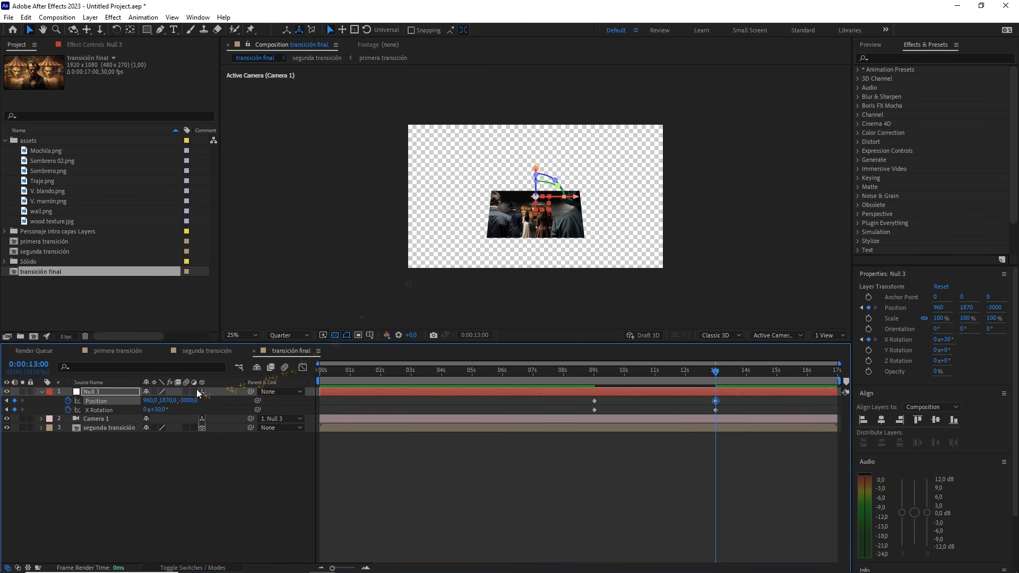
click(166, 401)
click(222, 406)
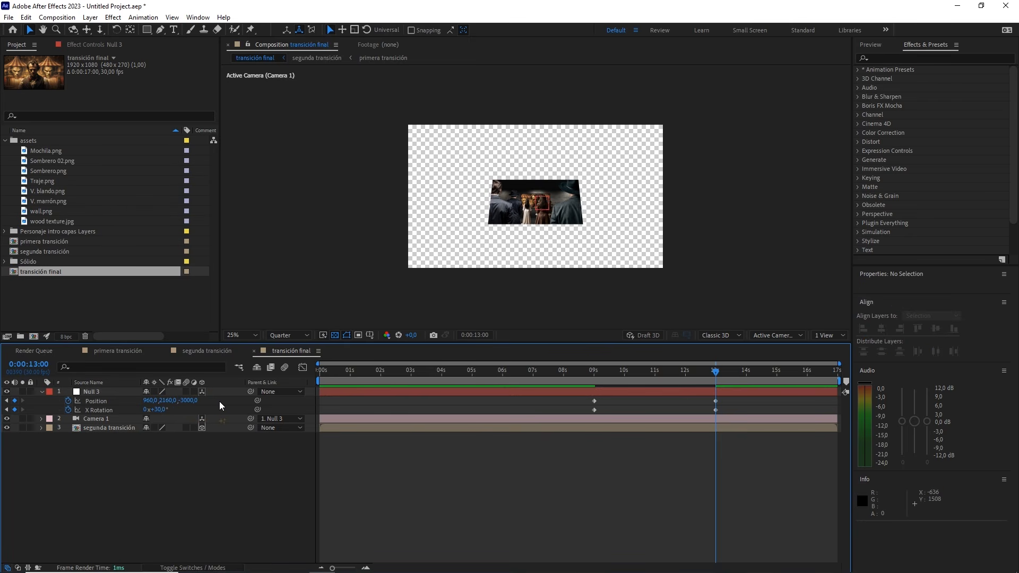
Easy Ease all of Null 3's keyframes, set both Position keyframes' incoming and outgoing influence to 65%, and check the speed graph
drag(734, 400, 587, 422)
key(F9)
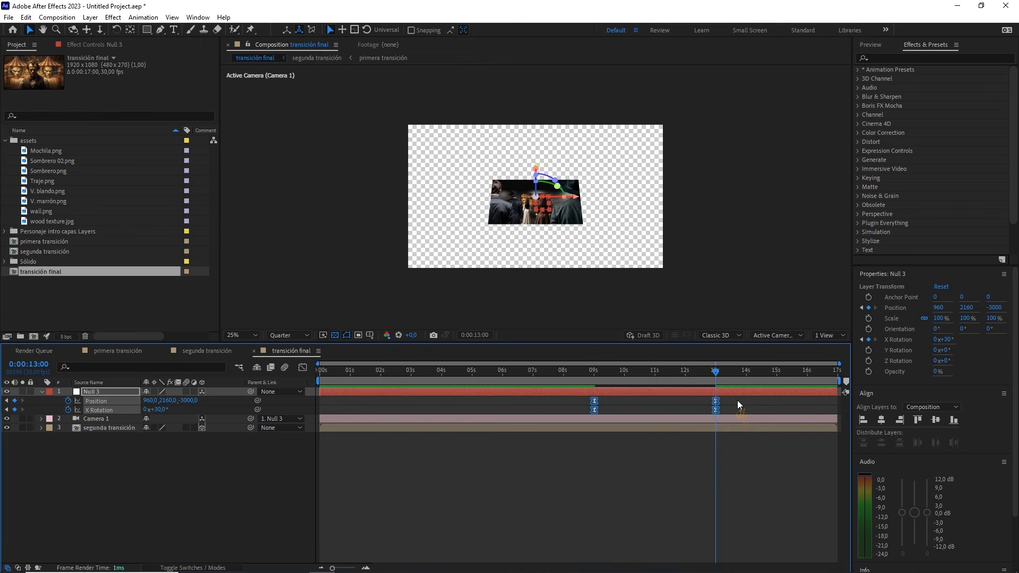
drag(737, 401, 571, 401)
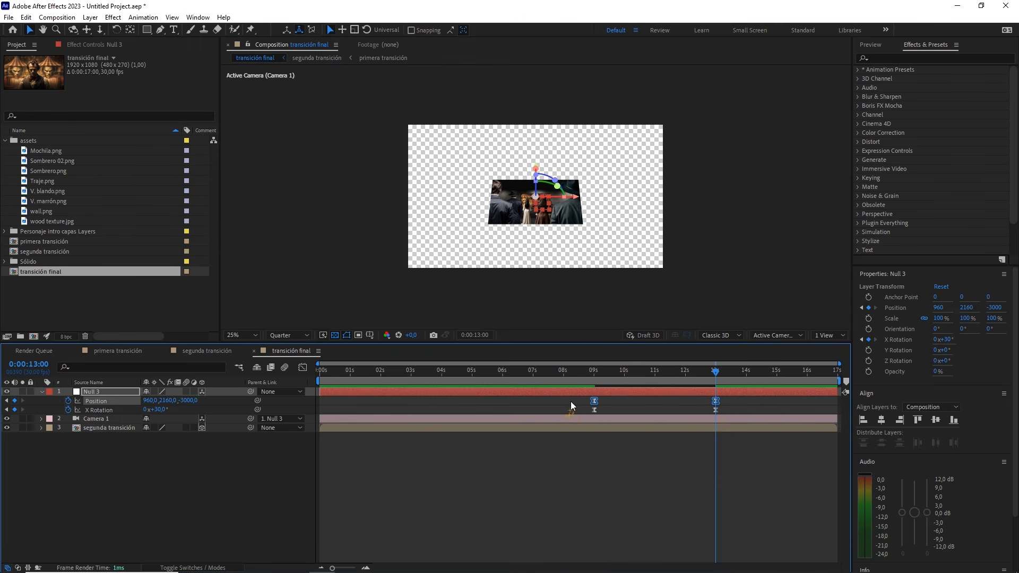
right_click(595, 403)
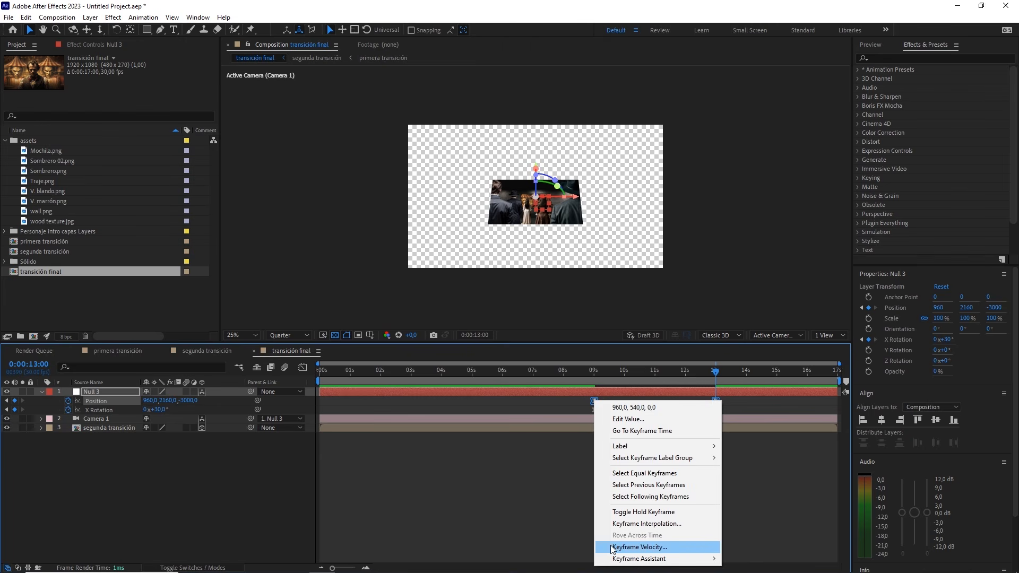
click(641, 547)
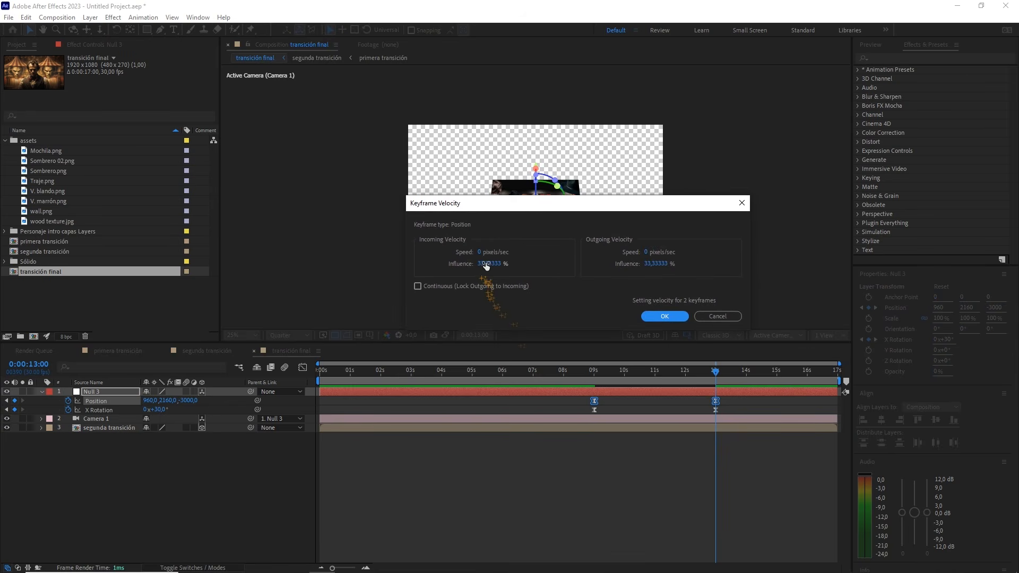
drag(478, 263, 528, 262)
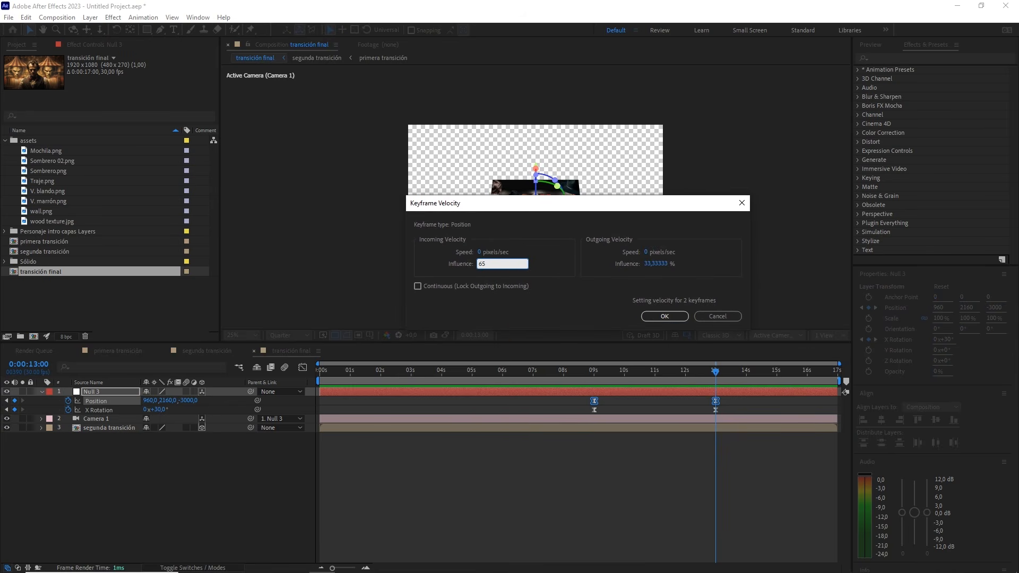
click(661, 264)
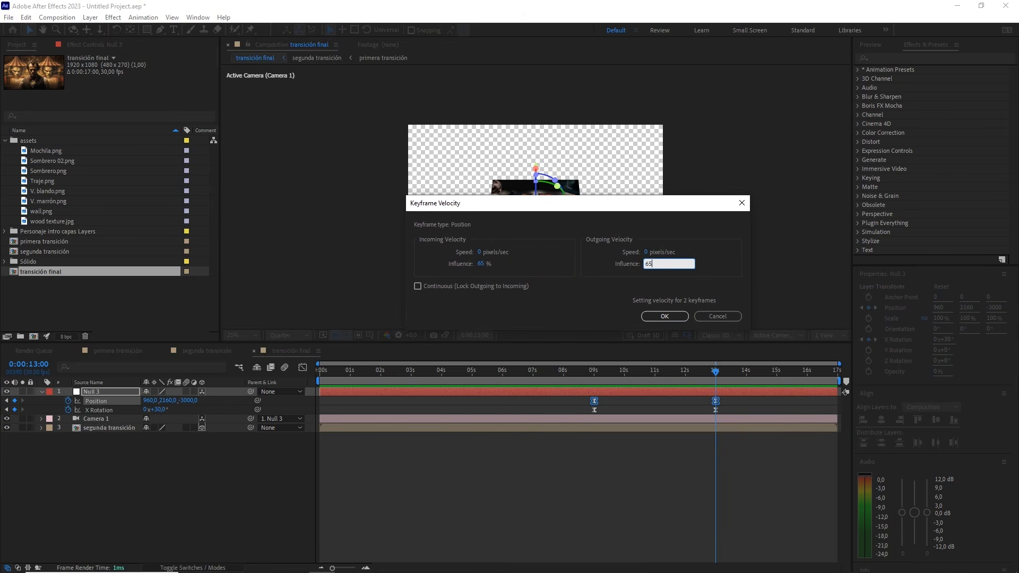
click(673, 315)
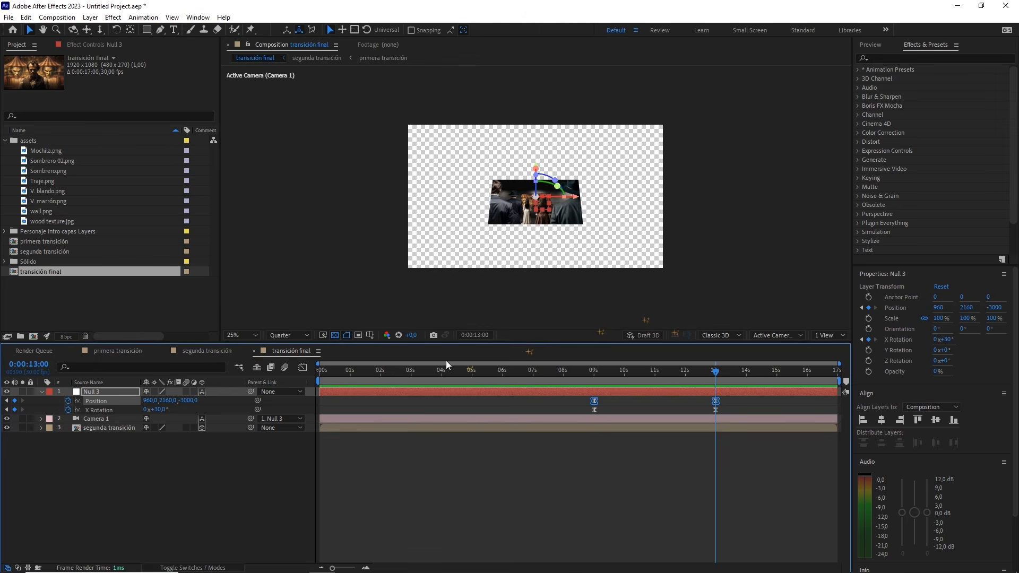
click(302, 367)
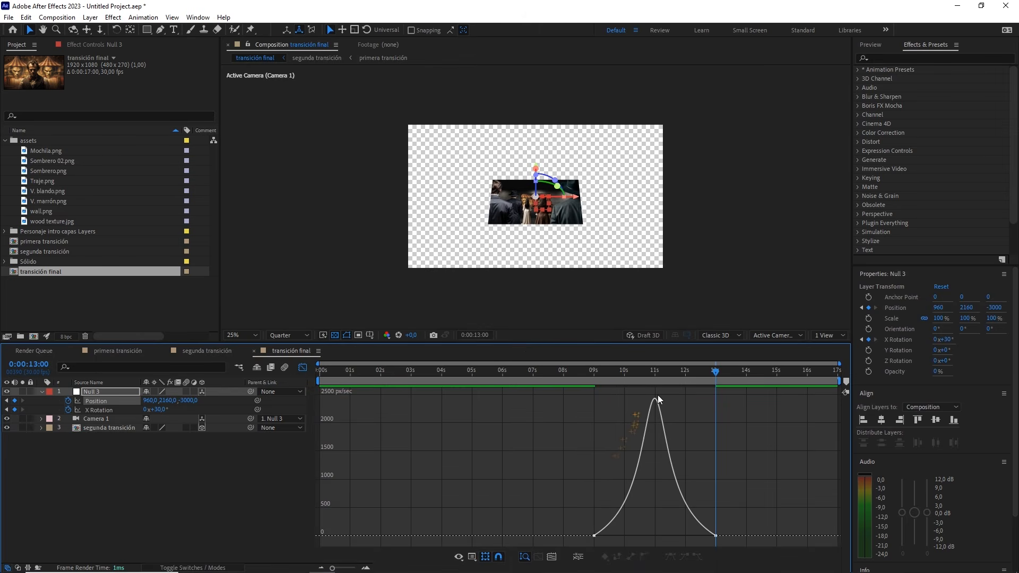
click(302, 367)
Set the incoming and outgoing velocity influence of both X Rotation keyframes to 65% and scrub through the start of the move
drag(730, 412, 586, 413)
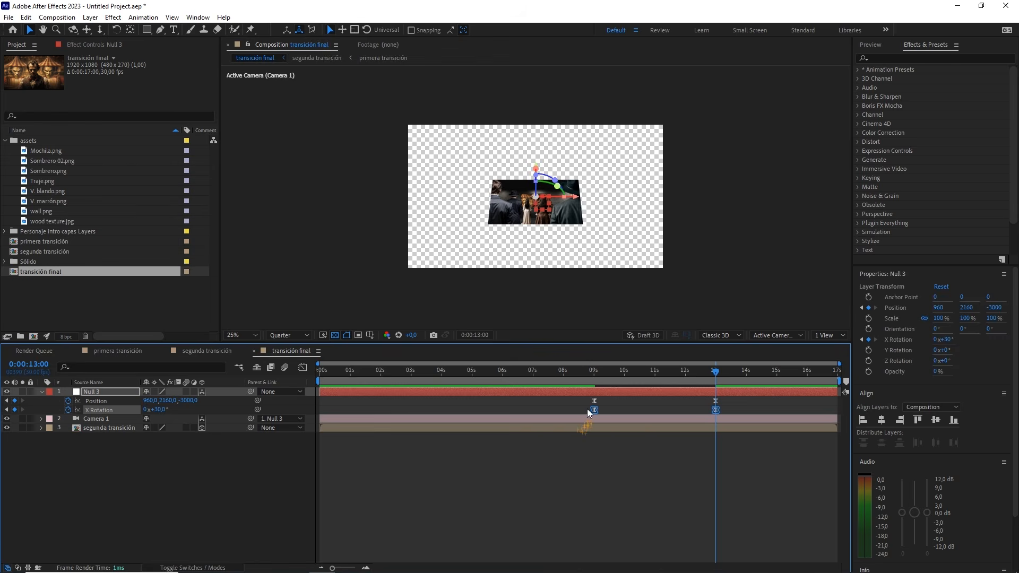
right_click(593, 410)
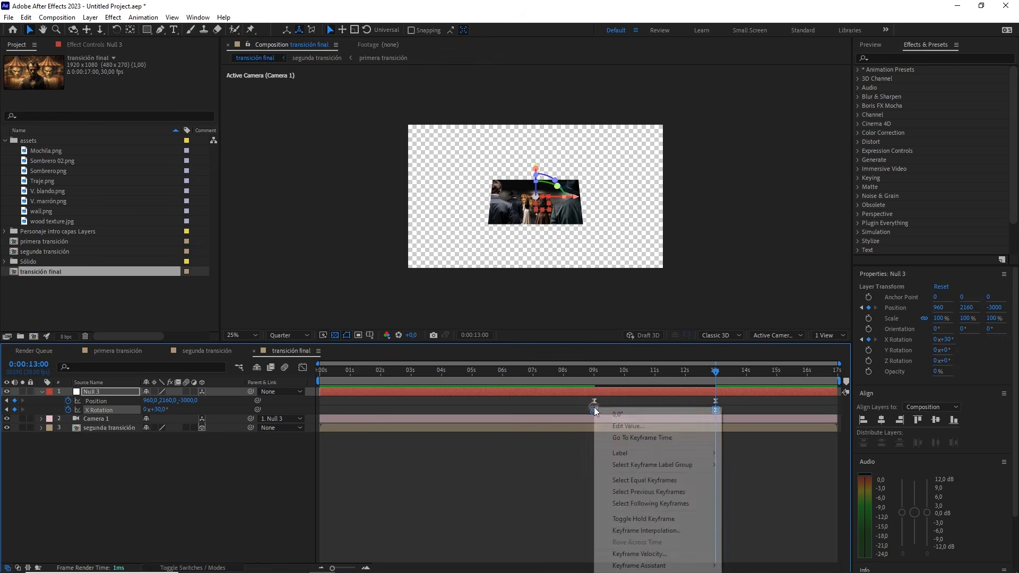
click(639, 553)
double_click(513, 263)
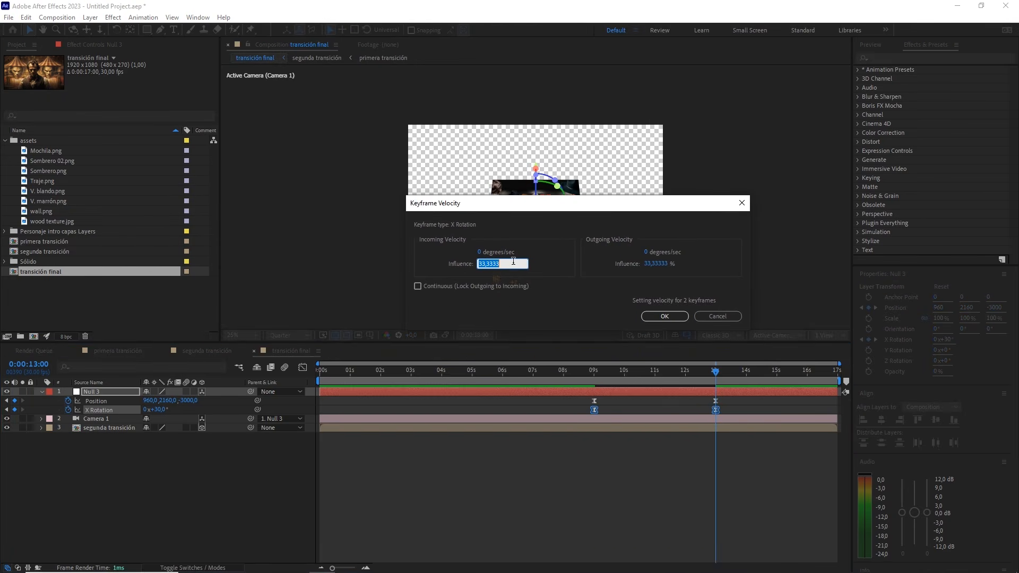
text(65)
click(647, 264)
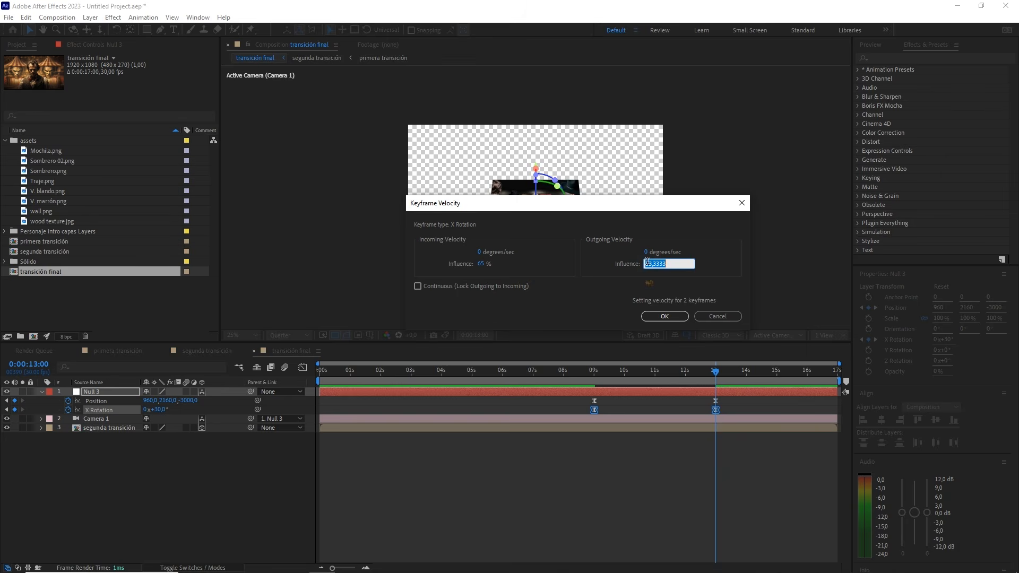
text(65)
click(678, 316)
mouse_move(634, 373)
mouse_down()
mouse_move(552, 368)
mouse_move(620, 371)
mouse_up()
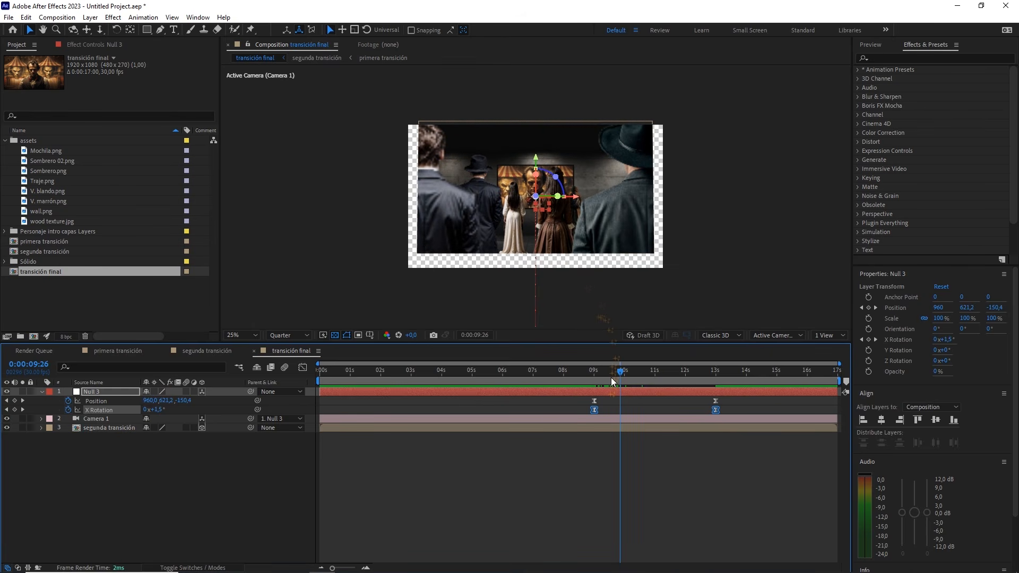
drag(609, 374, 648, 365)
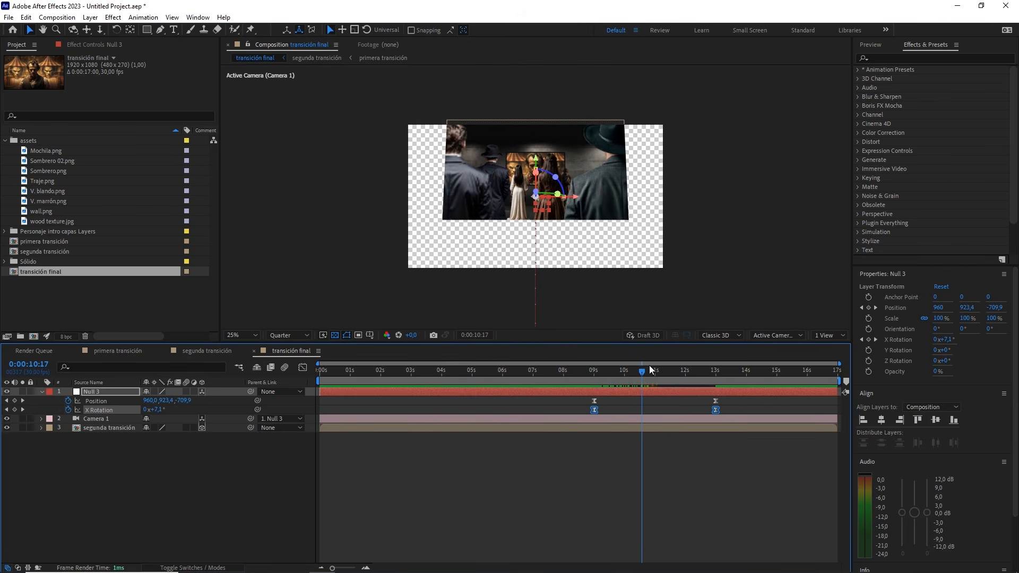
Split the composition viewer into two views, with a Left view beside the active camera
click(746, 410)
click(828, 335)
click(834, 358)
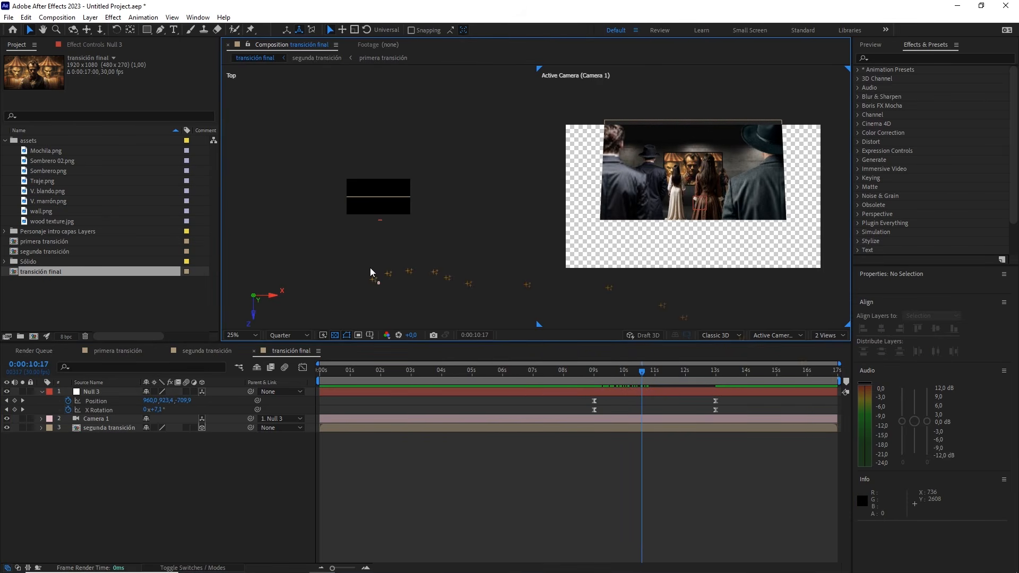
click(776, 335)
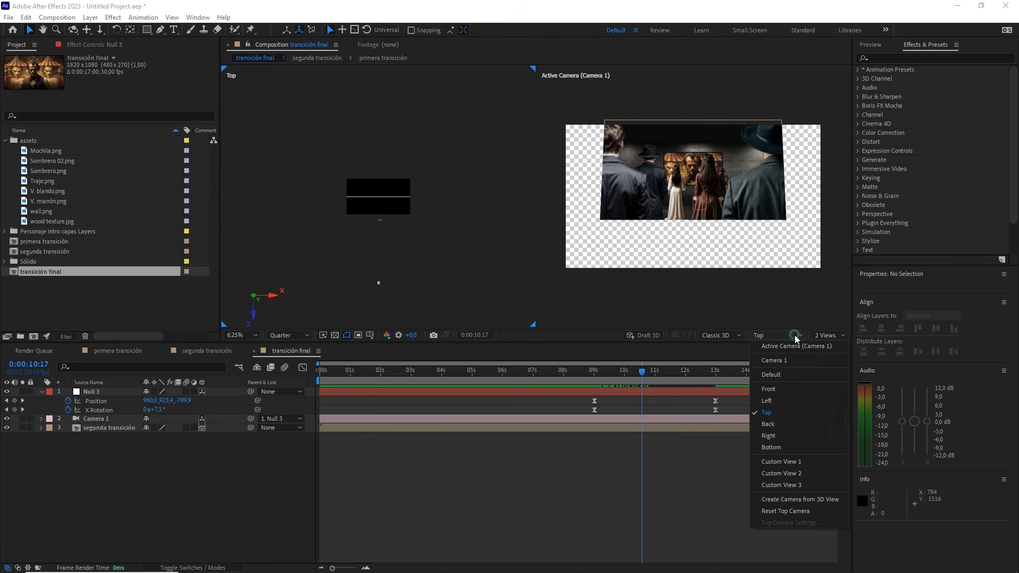
click(778, 407)
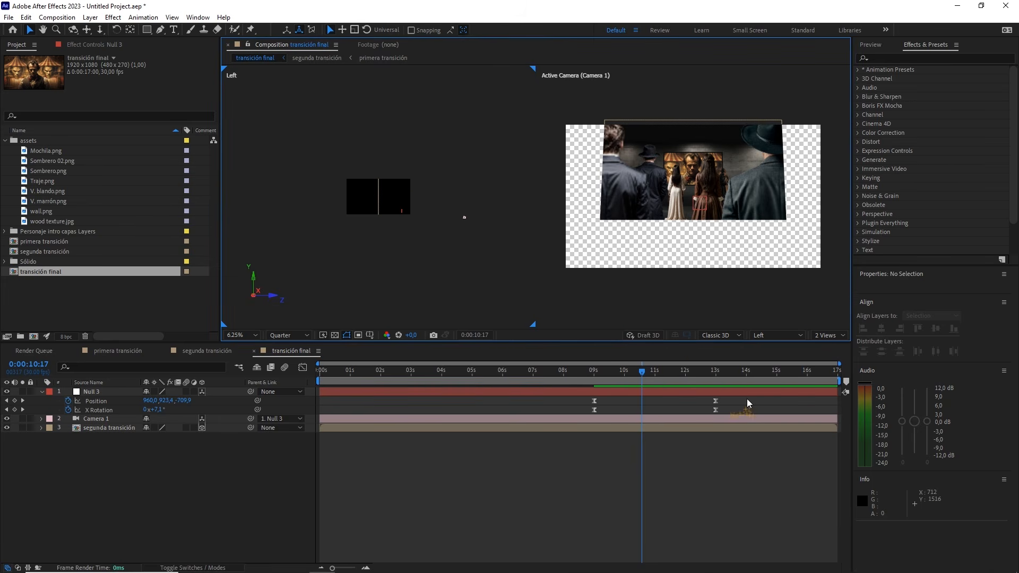
Select the 13-second Position keyframe and use the Pen tool to pull a handle upward from its path point, curving the motion path
drag(741, 399, 704, 404)
drag(453, 246, 423, 232)
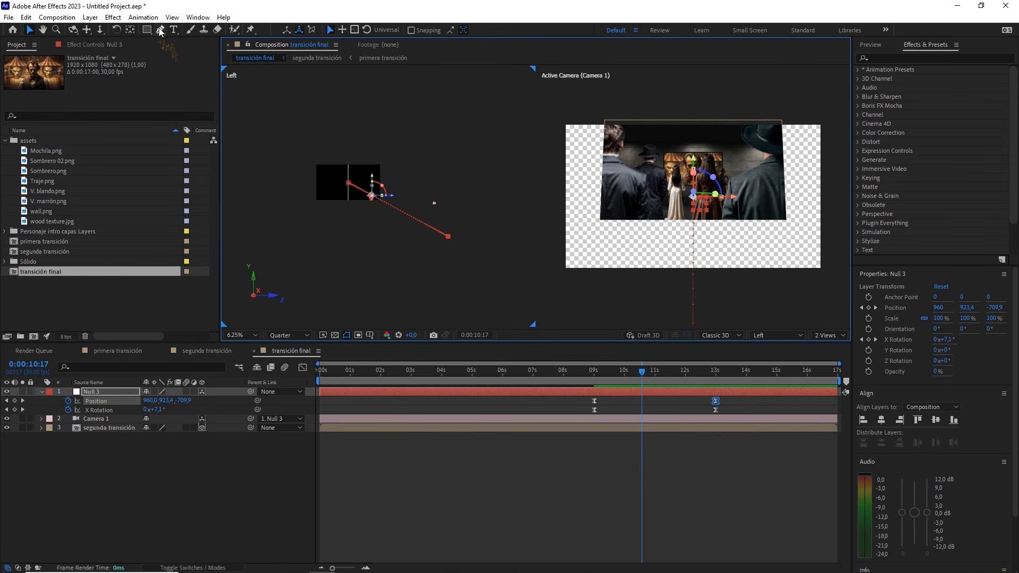
drag(160, 31, 162, 34)
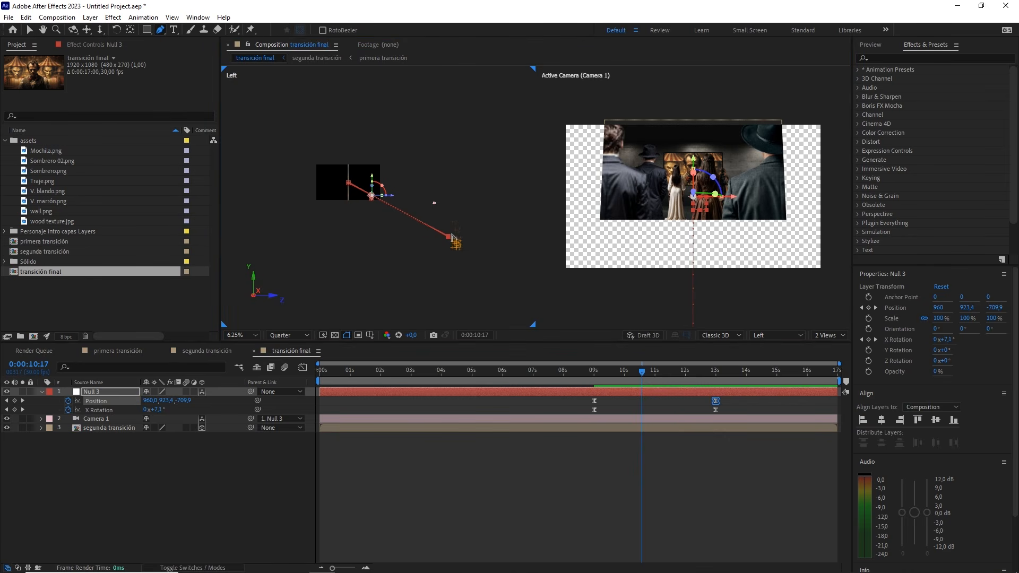
drag(450, 239, 419, 182)
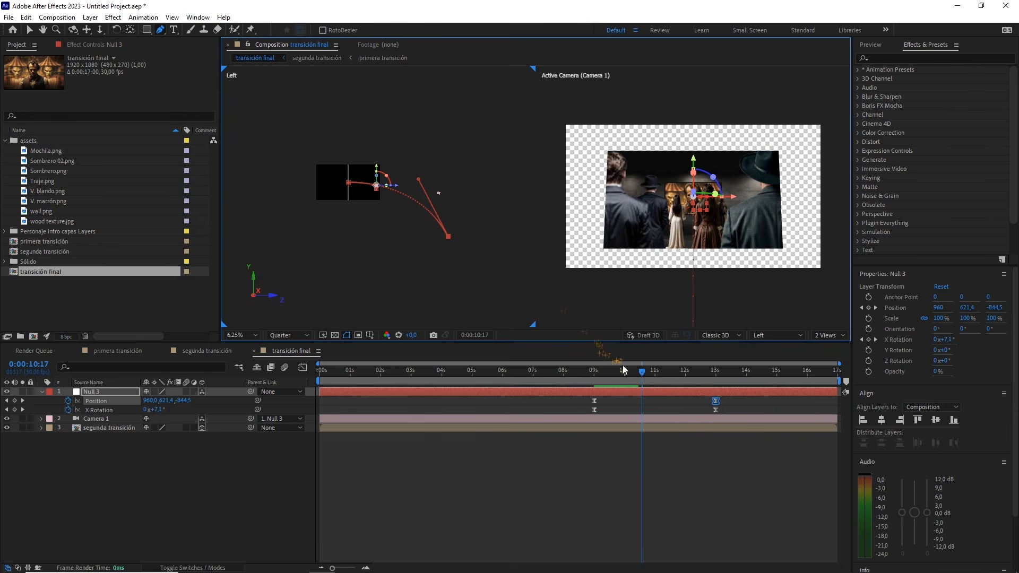
Preview the curved camera move from about 8 seconds and return the viewer to a single view
click(572, 370)
key(space)
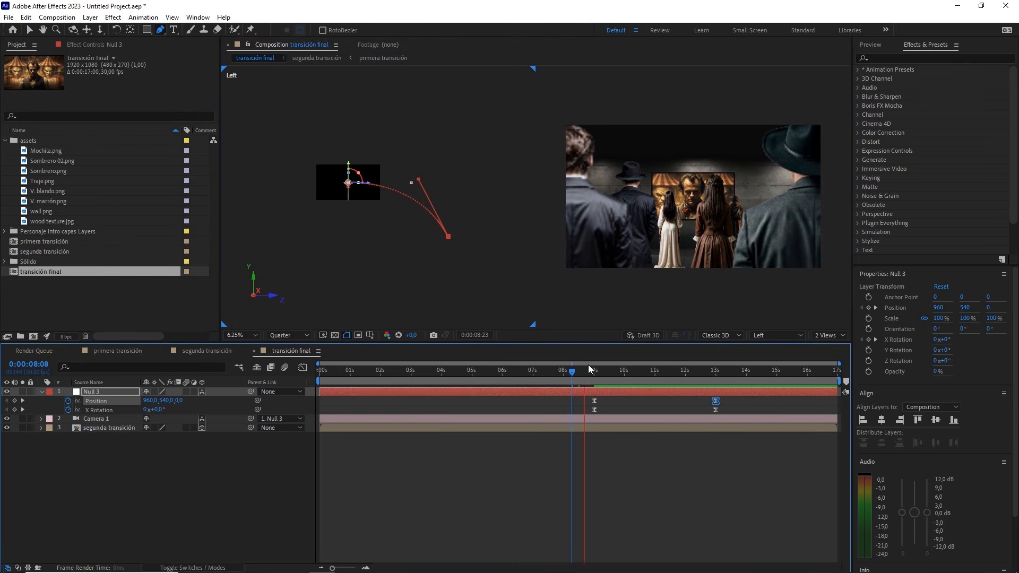
click(841, 336)
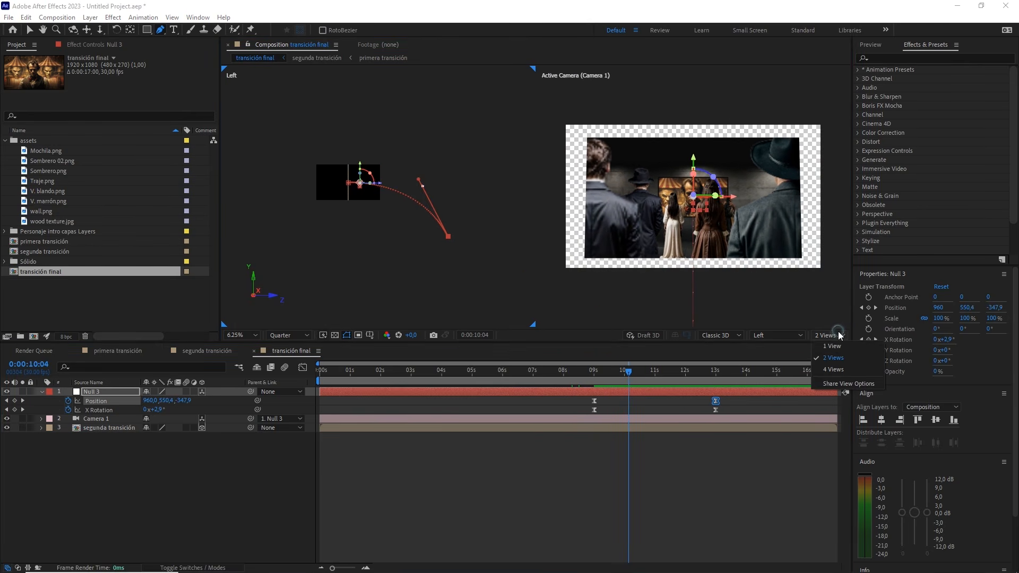
click(834, 348)
Fit the composition to the viewer and preview the pull-back from shortly before the 9-second keyframes
drag(627, 371, 586, 372)
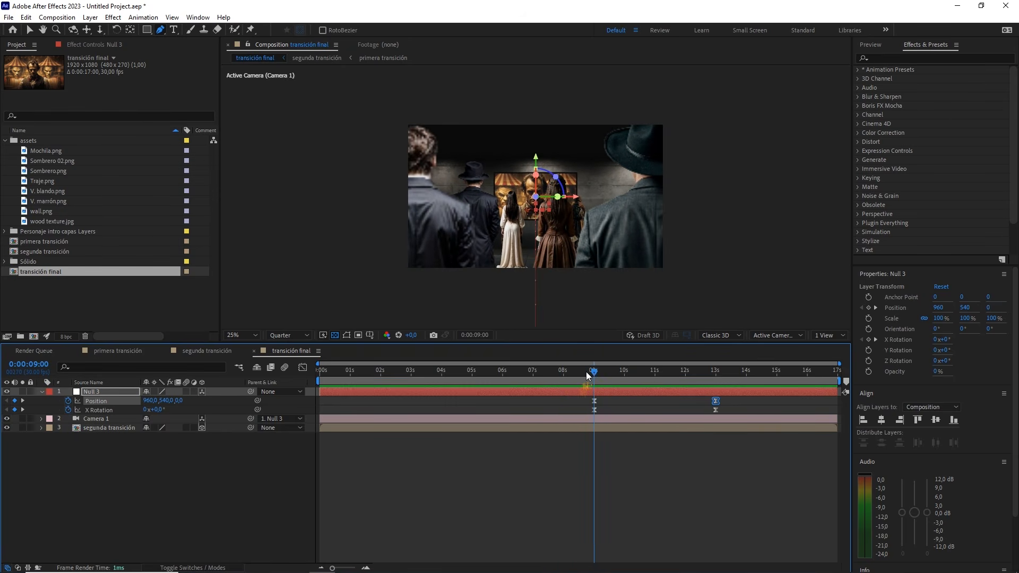
click(243, 335)
click(244, 349)
drag(594, 372, 553, 371)
key(space)
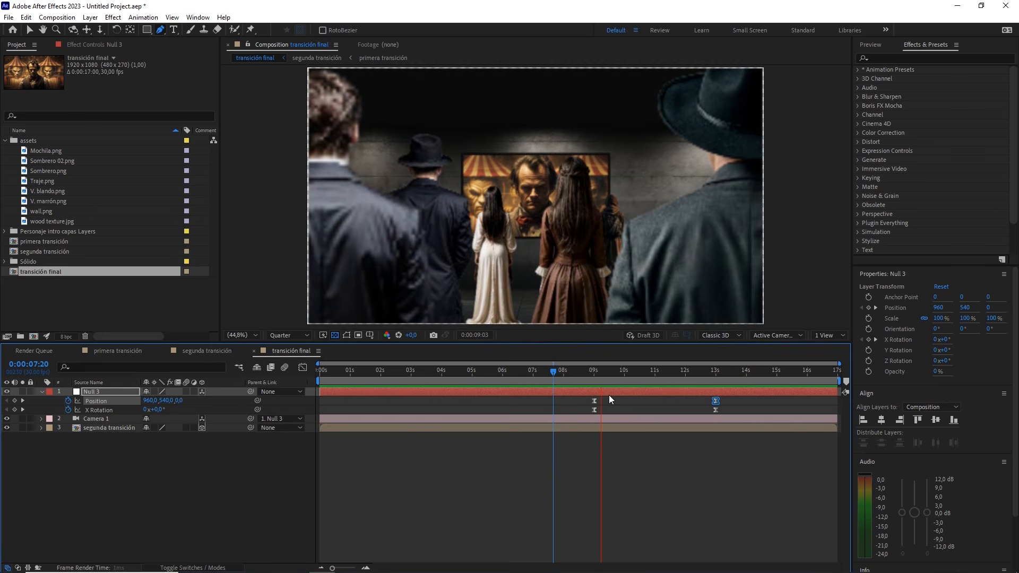
click(608, 371)
drag(608, 371, 572, 371)
key(space)
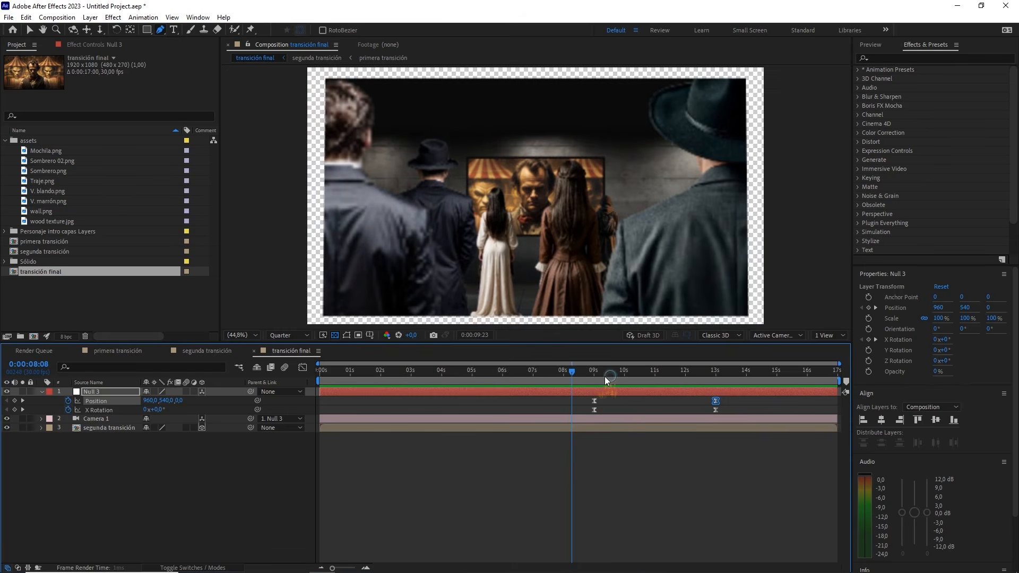
In segunda transición, move Null 2's final Position keyframe to 13 seconds and add an intermediate Position keyframe at 9 seconds
key(space)
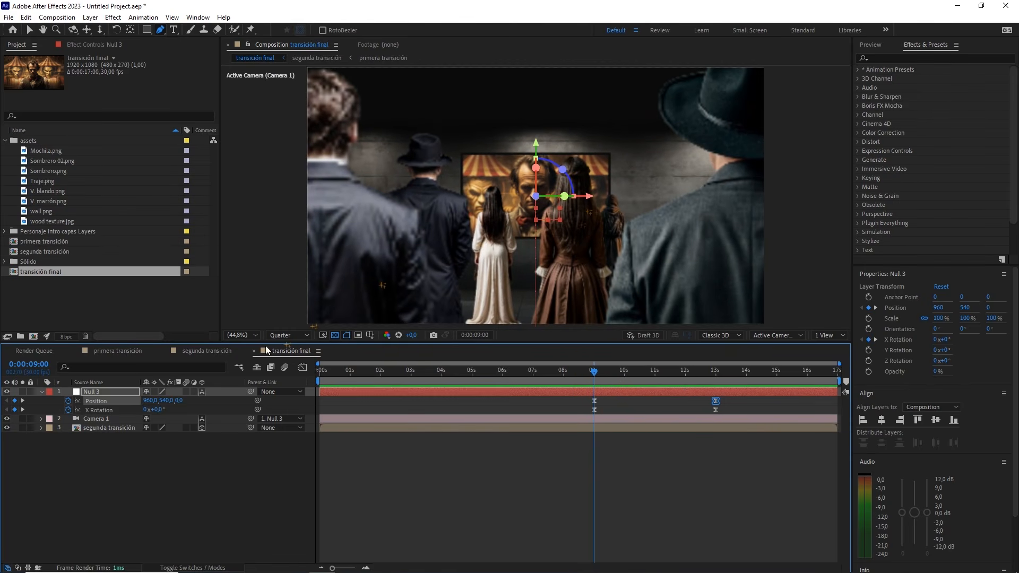
click(186, 440)
scroll(533, 204, down, 2)
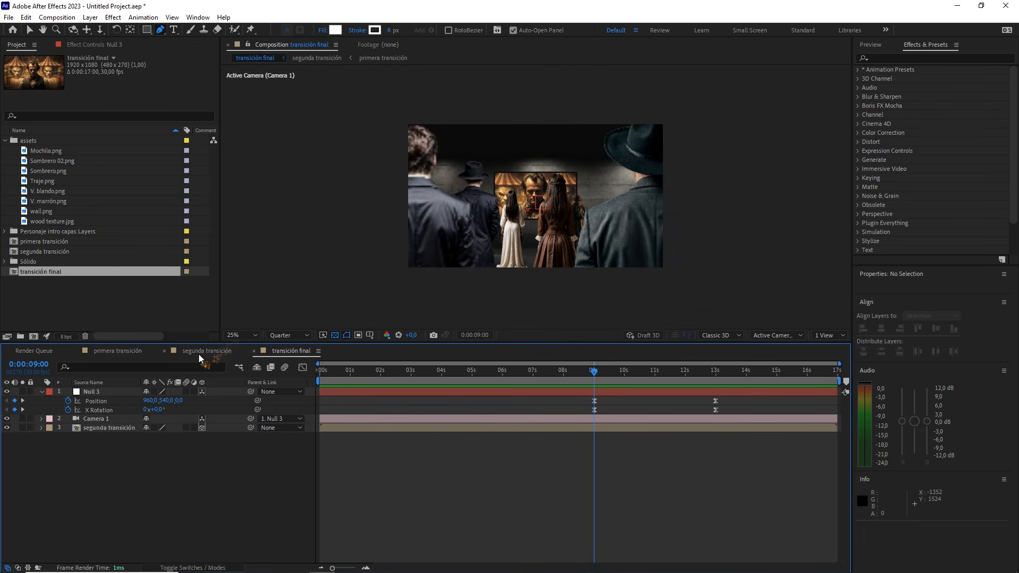
click(199, 353)
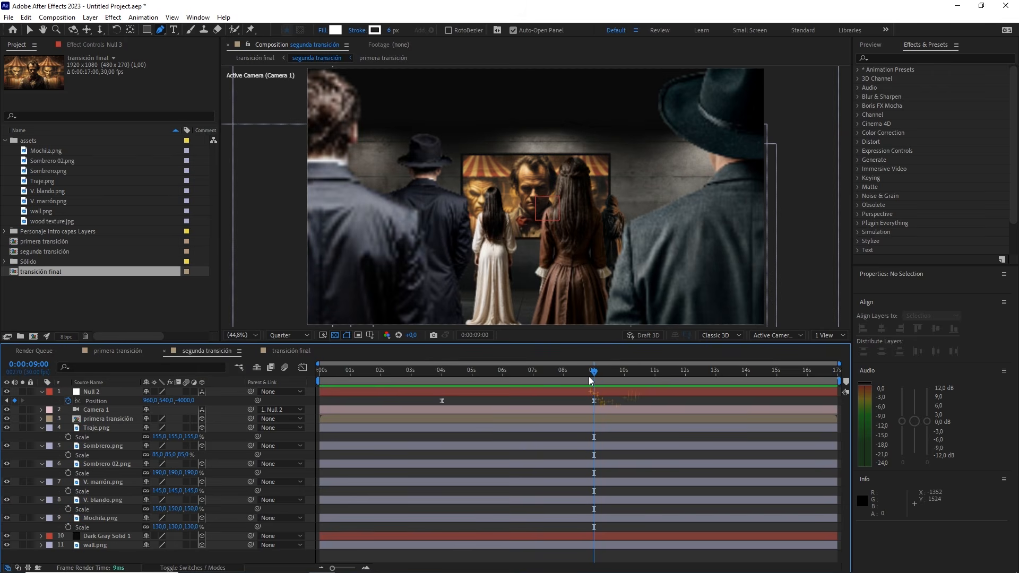
click(594, 402)
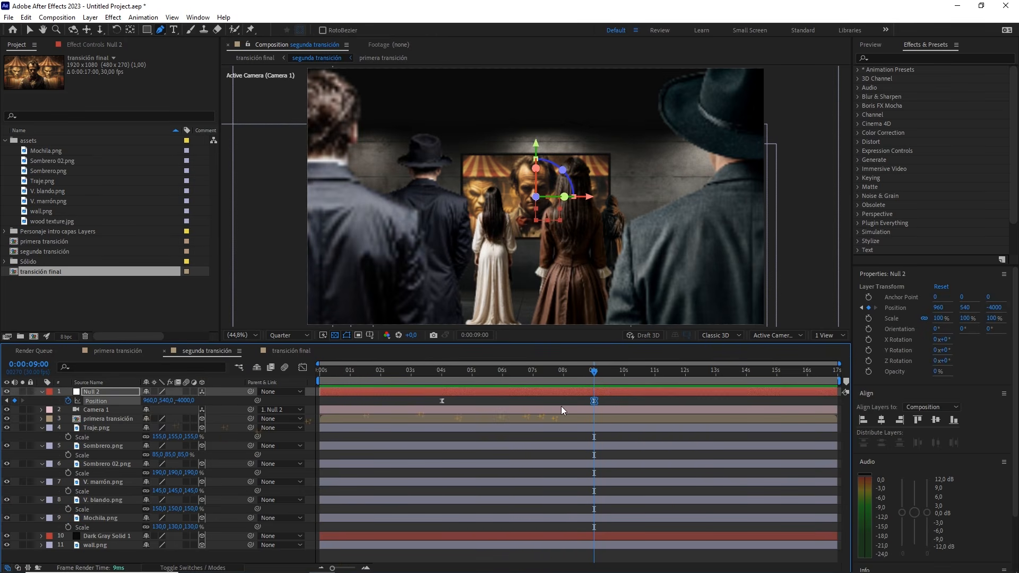
click(603, 403)
drag(594, 402, 619, 406)
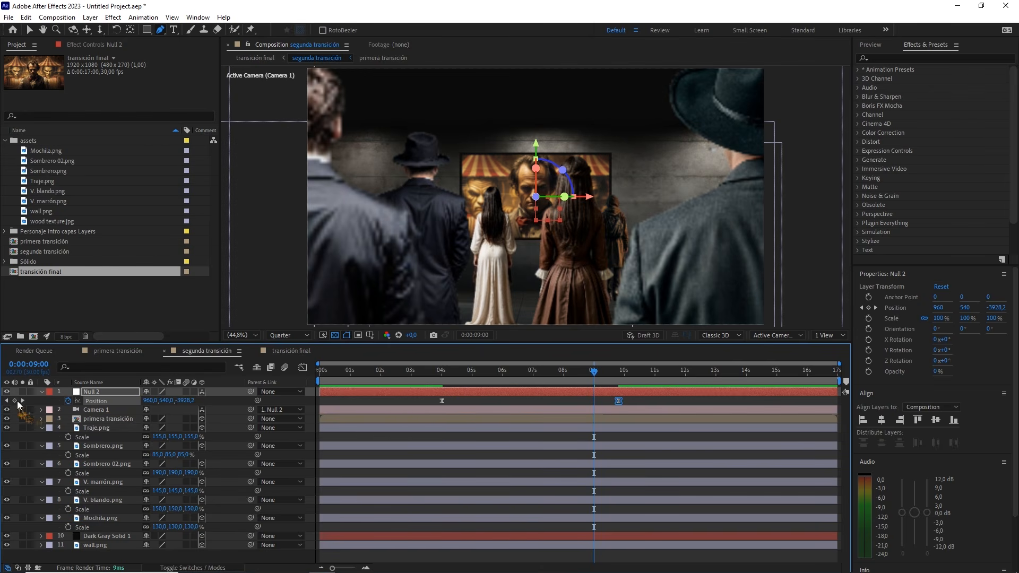
drag(619, 401, 715, 380)
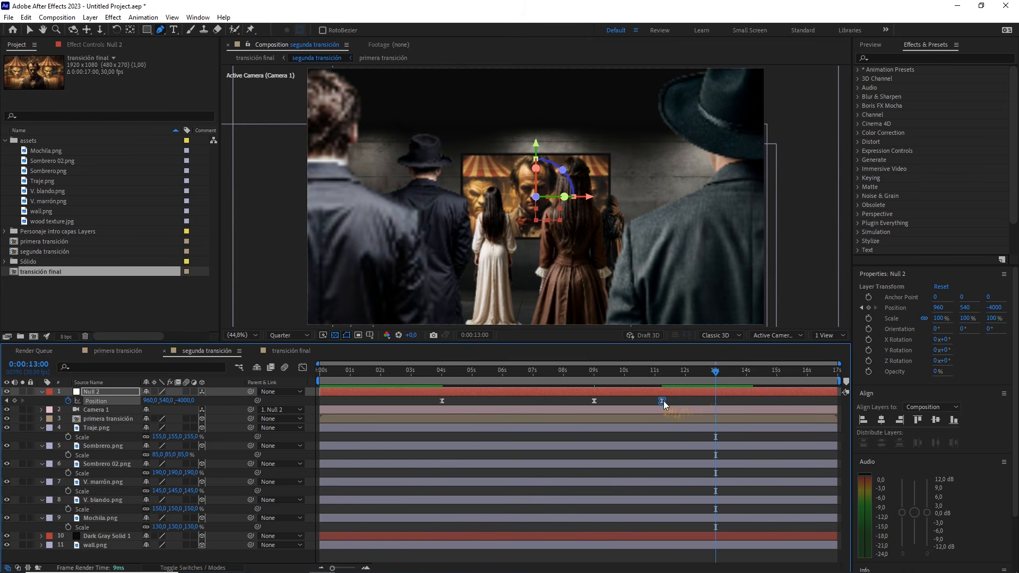
drag(663, 400, 688, 402)
Set the Z value of Null 2's Position keyframe at 9 seconds to -3895
click(593, 402)
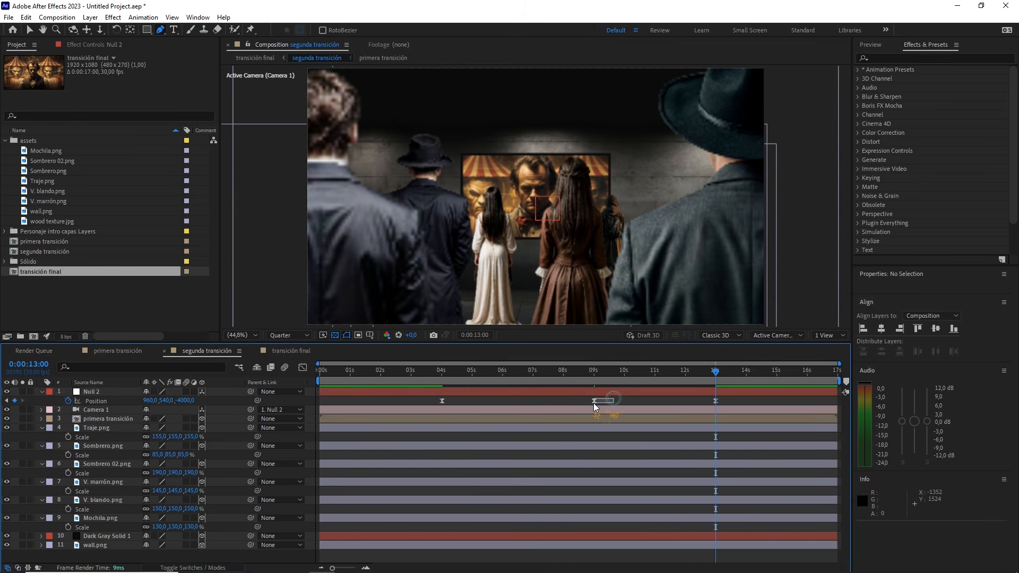
click(594, 373)
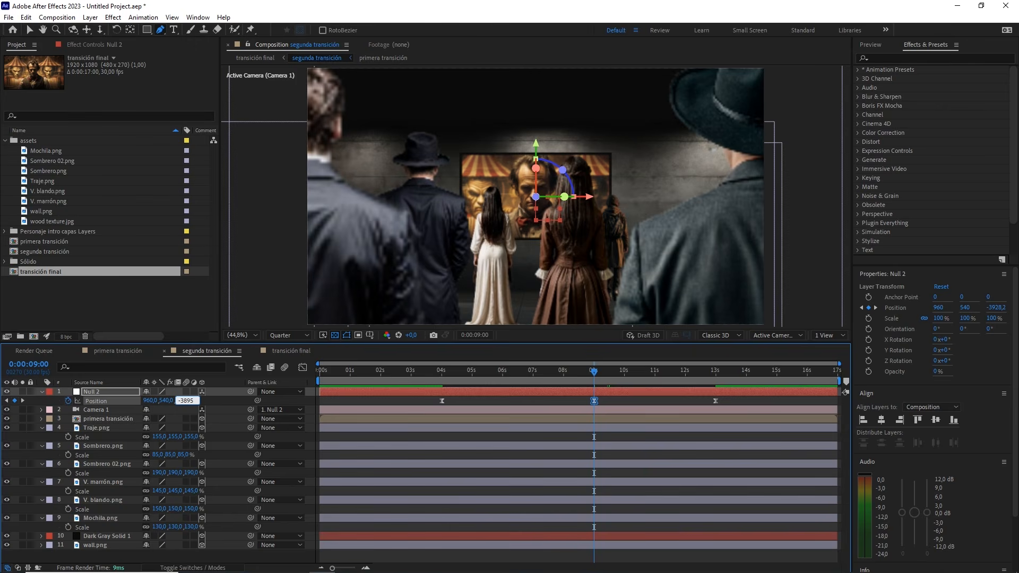
key(Return)
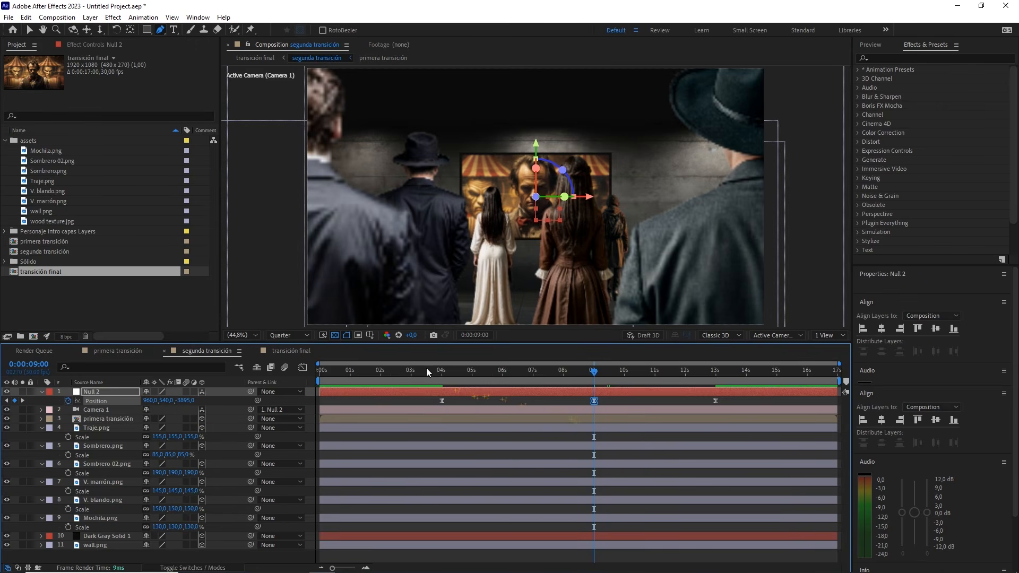
Show Null 2's Position speed graph and make the 9-second keyframe's velocity continuous, locking outgoing to incoming
click(303, 367)
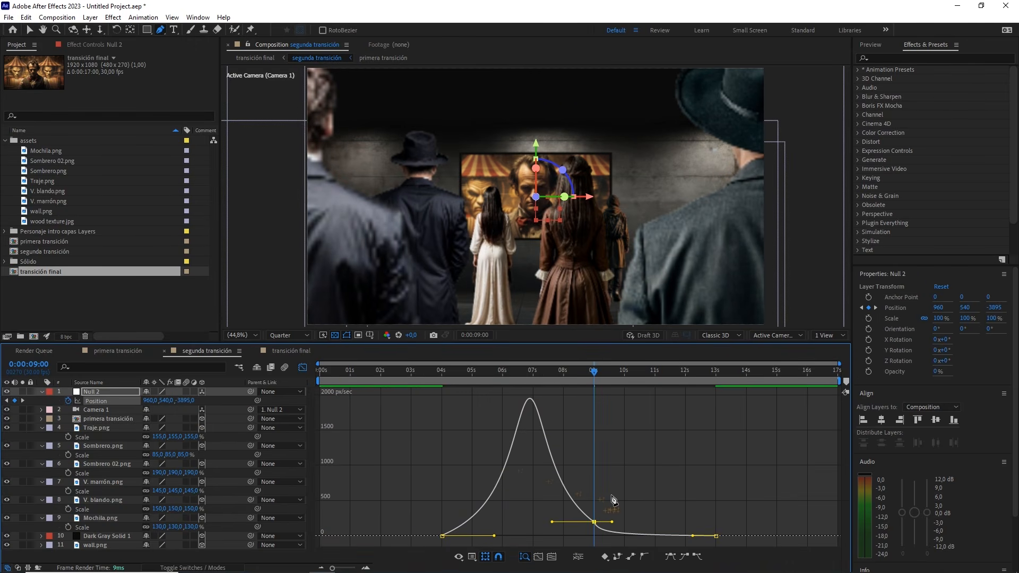
key(v)
drag(621, 506, 583, 530)
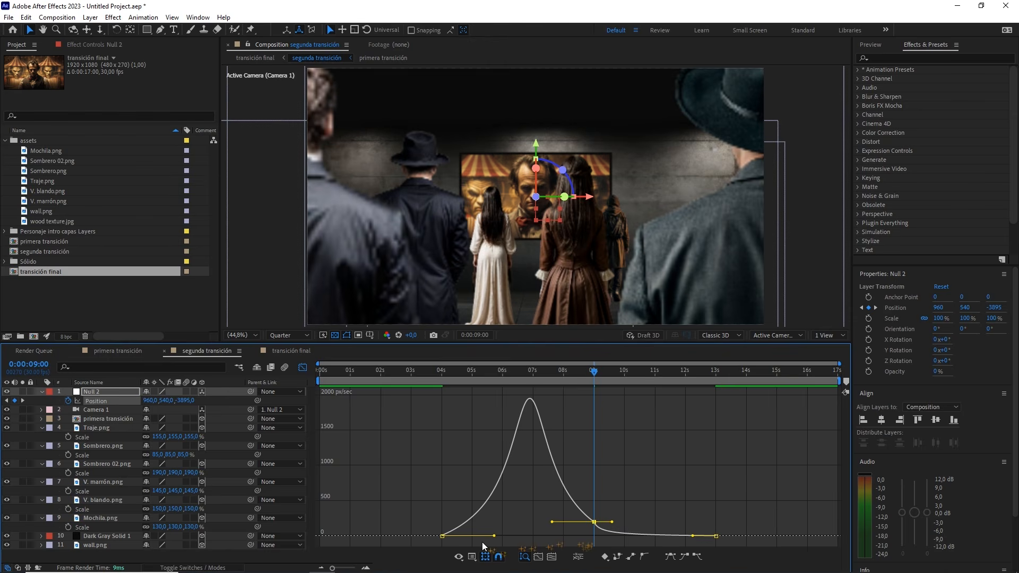
drag(339, 569, 347, 568)
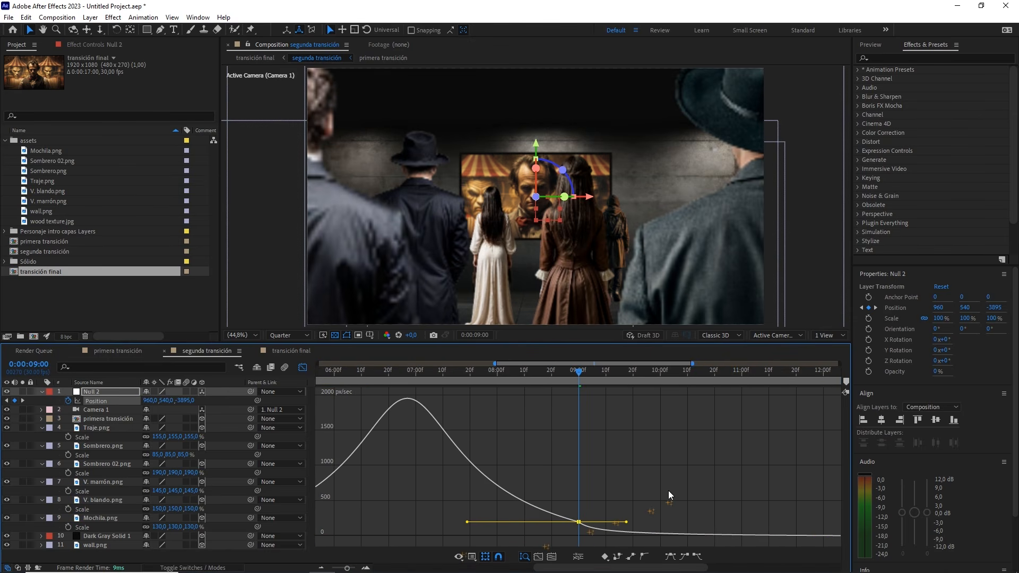
click(666, 489)
click(600, 370)
click(618, 381)
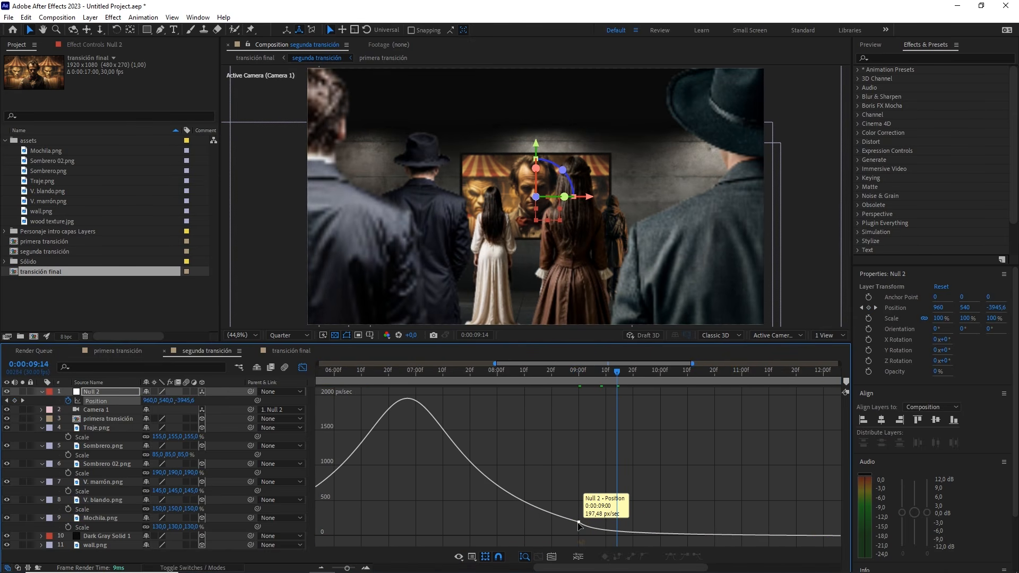
double_click(579, 523)
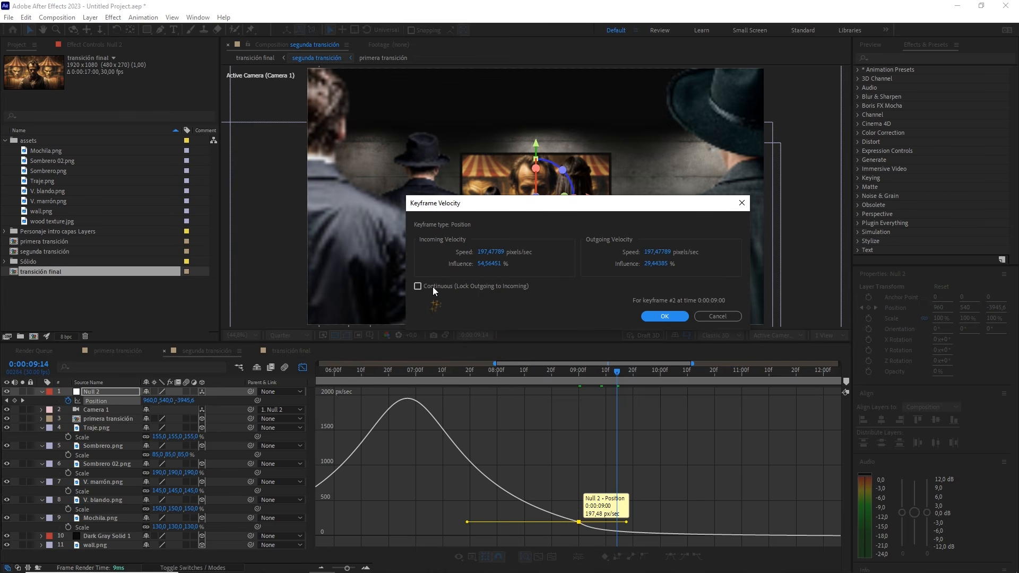
click(664, 316)
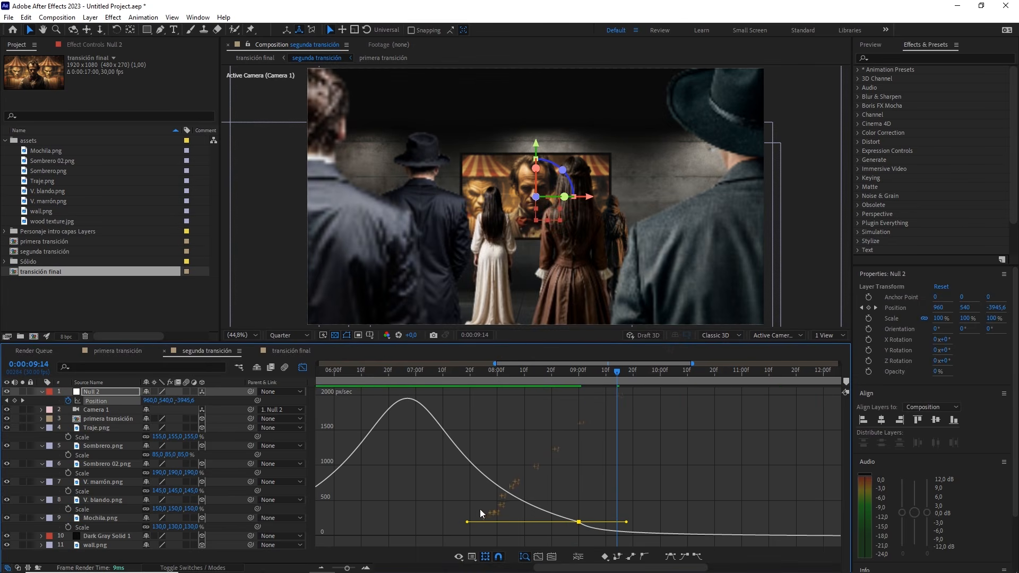
Lower the 9-second keyframe's speed handle to about 152 px/sec and scrub the slowdown between 9 and 13 seconds
drag(466, 522, 469, 524)
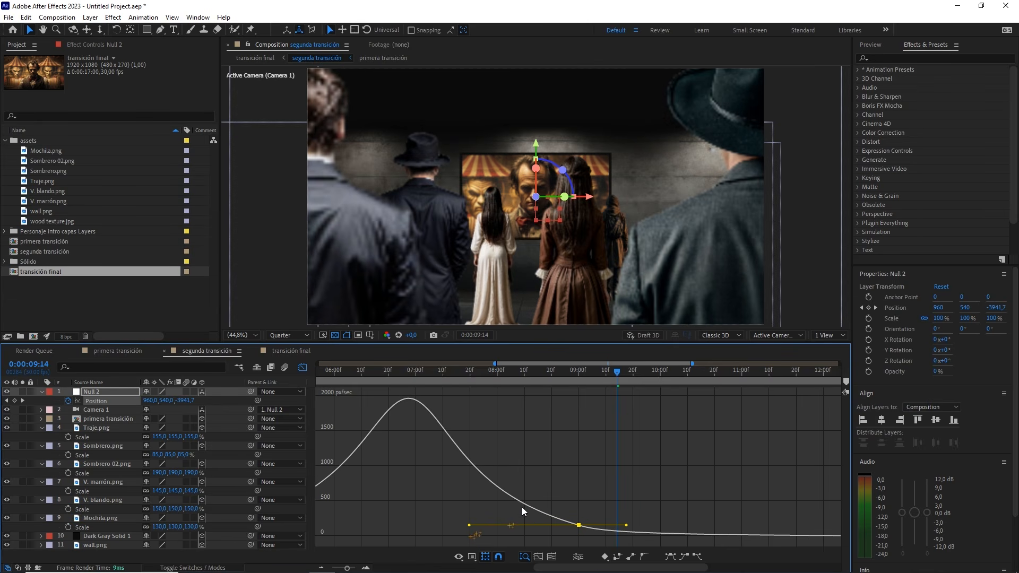
click(603, 480)
drag(346, 568, 341, 568)
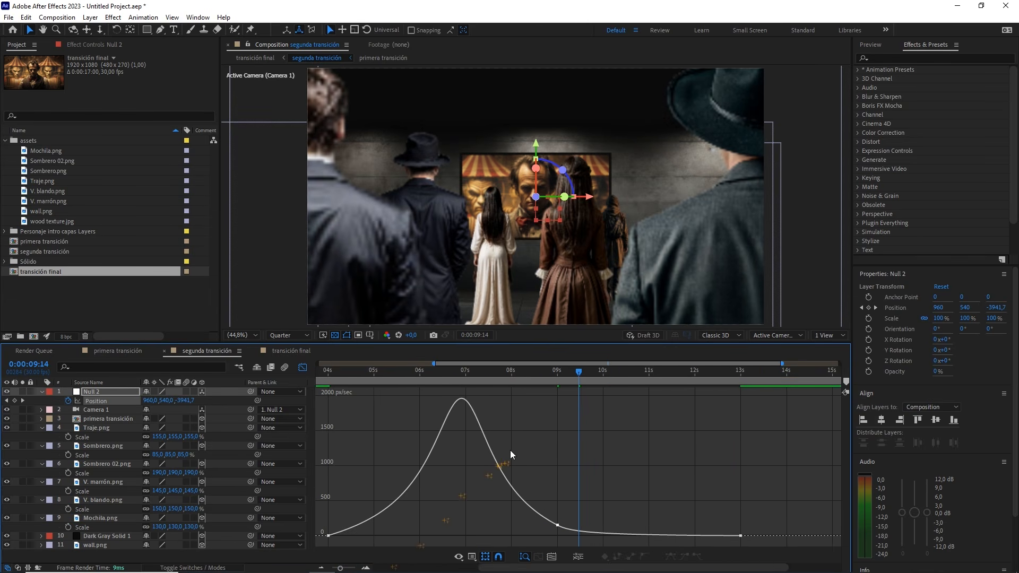
drag(578, 386, 558, 373)
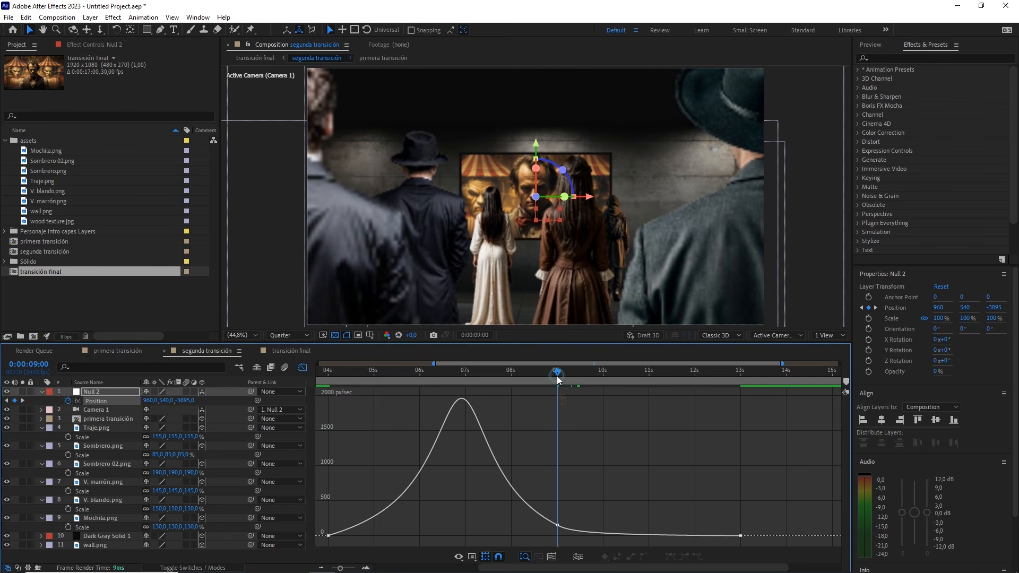
drag(559, 380, 721, 389)
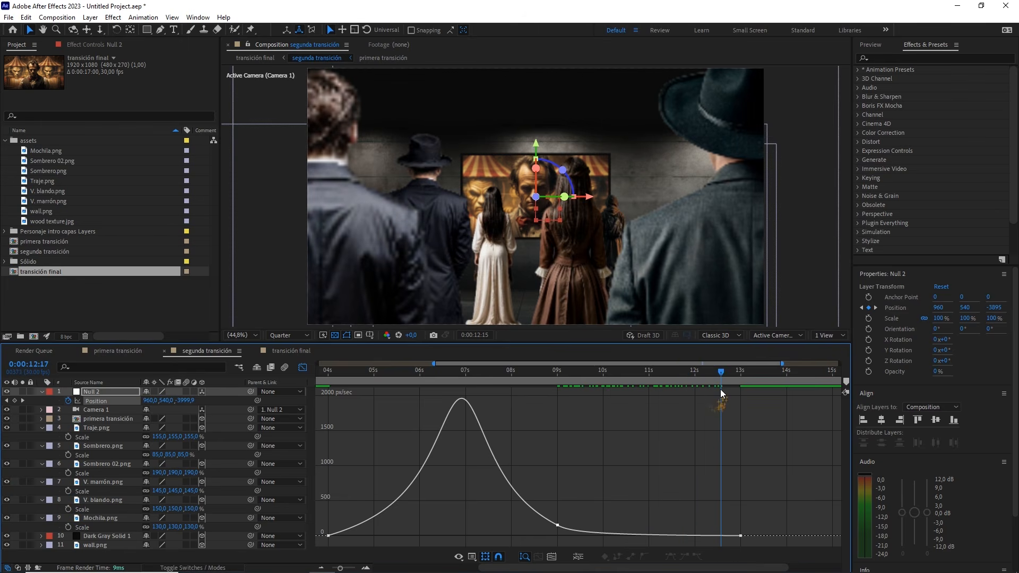
mouse_move(597, 380)
mouse_down()
mouse_move(567, 375)
mouse_move(591, 381)
mouse_up()
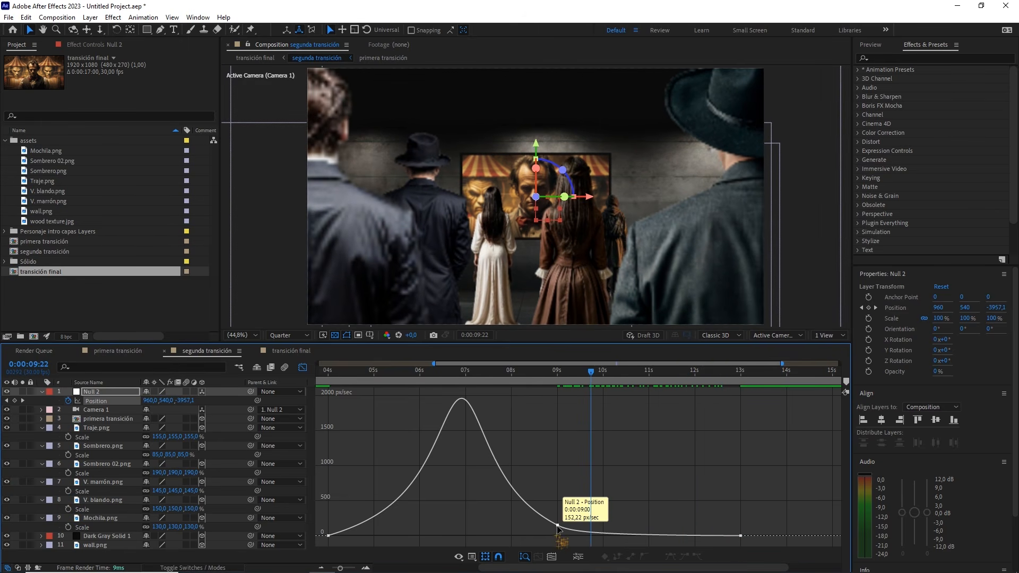
Set the 9-second Position keyframe's incoming velocity influence to 65%
double_click(558, 525)
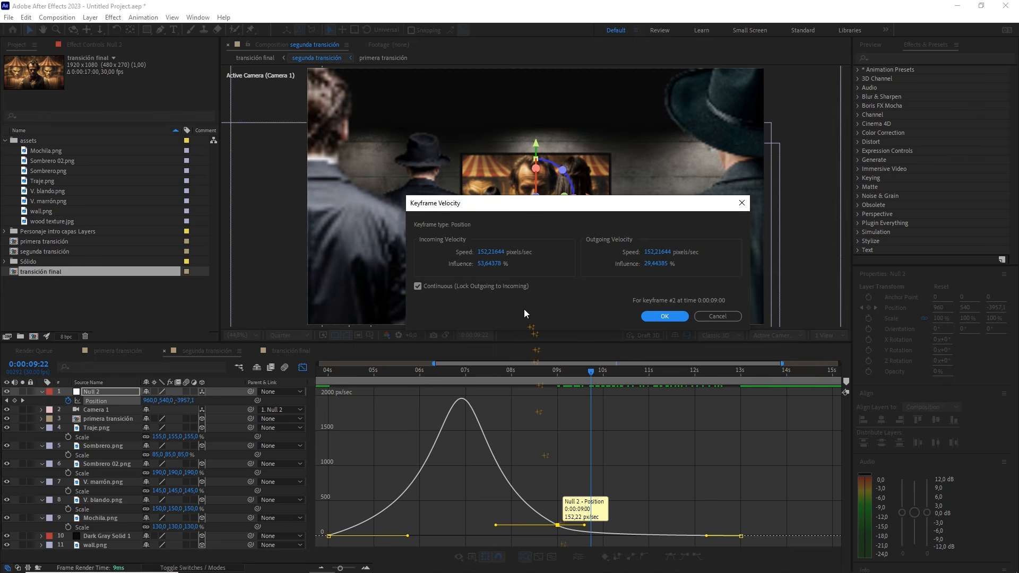
click(489, 264)
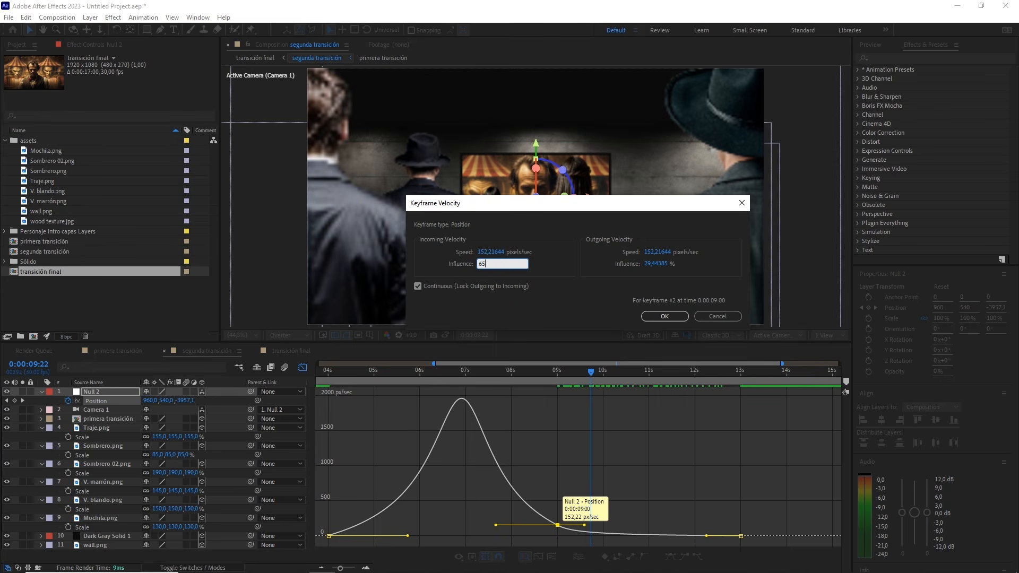
click(652, 317)
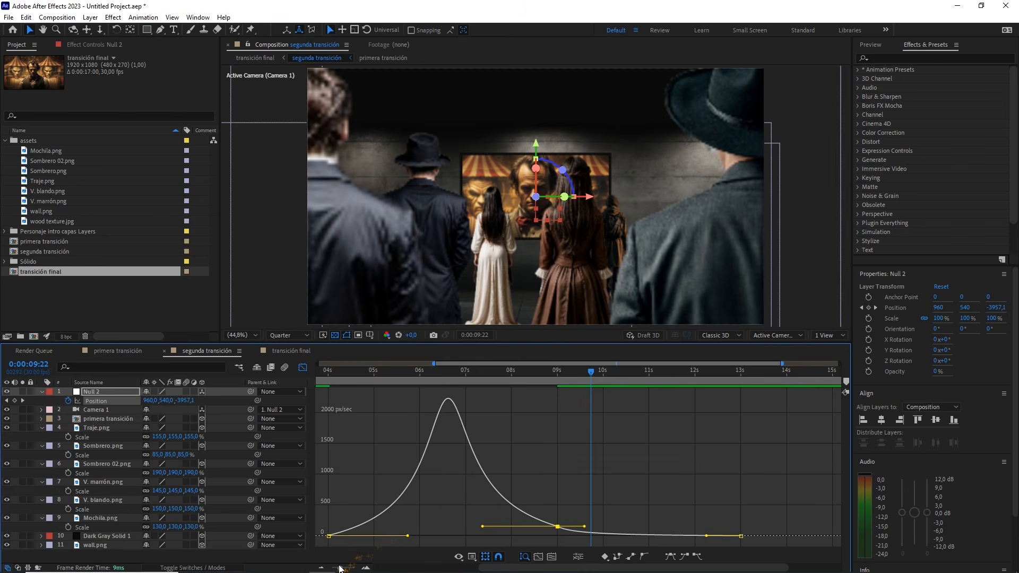
Lower the 9-second keyframe's outgoing handle to about 126 px/sec and scrub the adjusted move around 9 seconds
drag(339, 568, 344, 567)
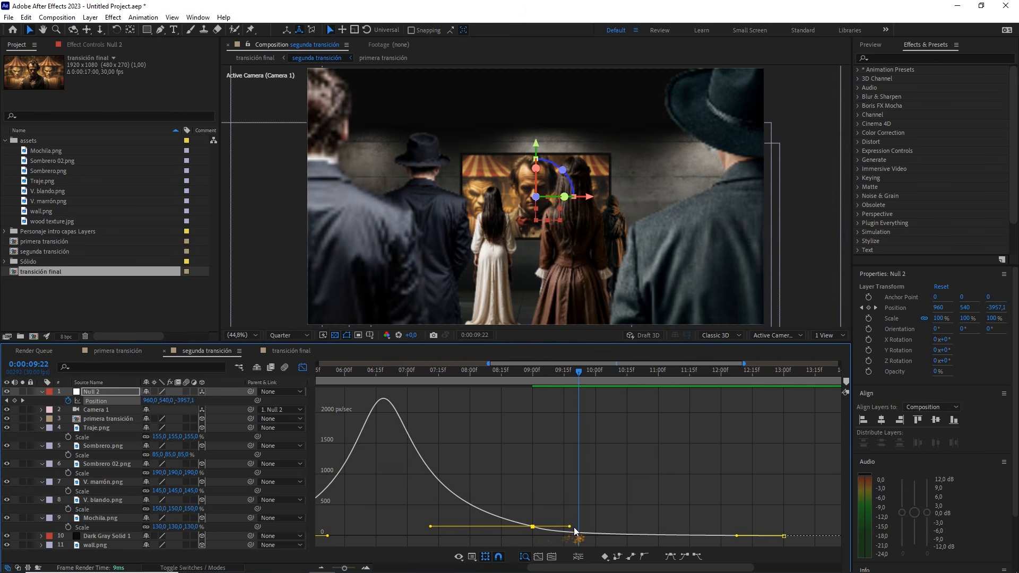
drag(569, 529, 573, 531)
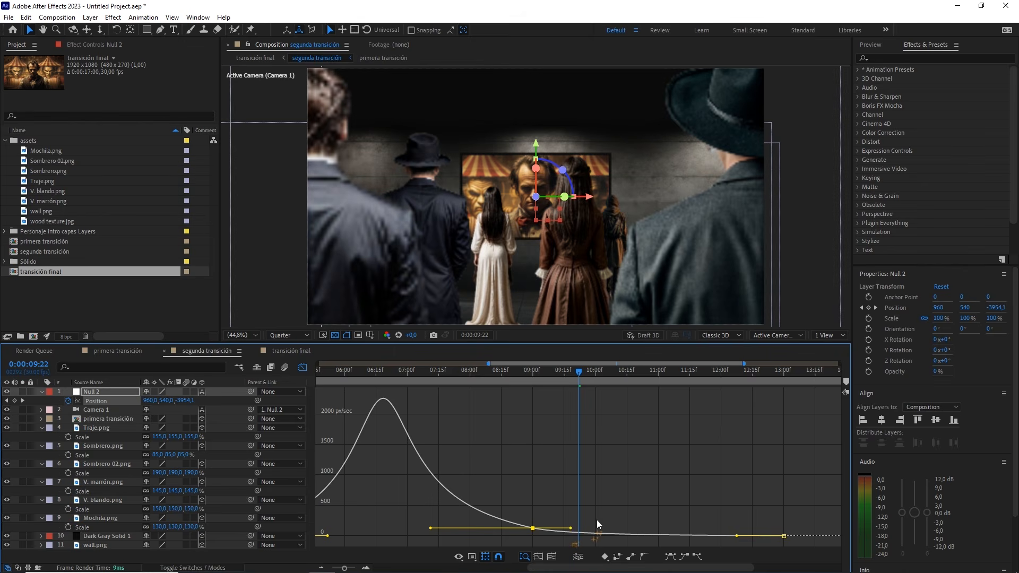
click(597, 520)
double_click(532, 528)
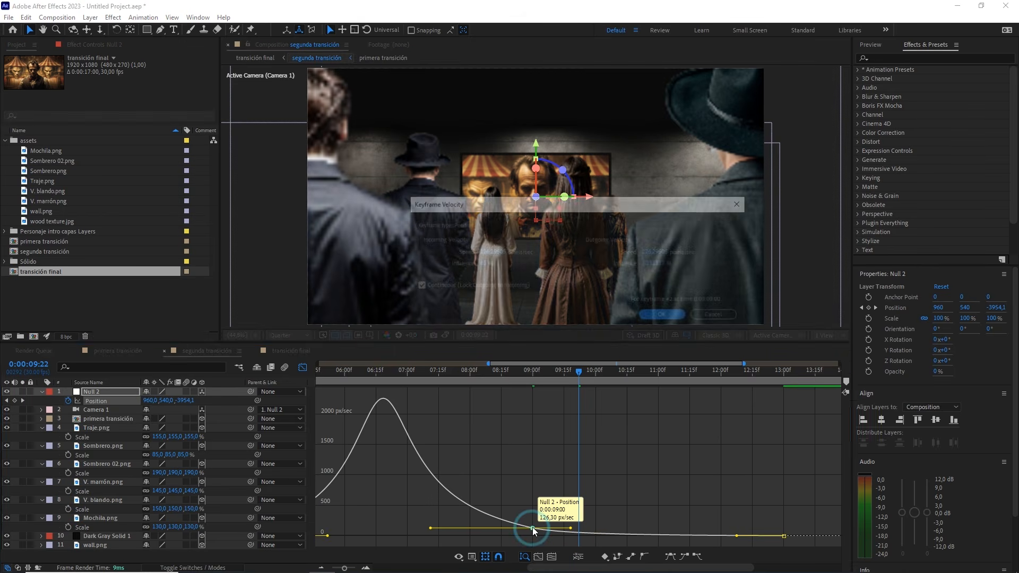
click(482, 264)
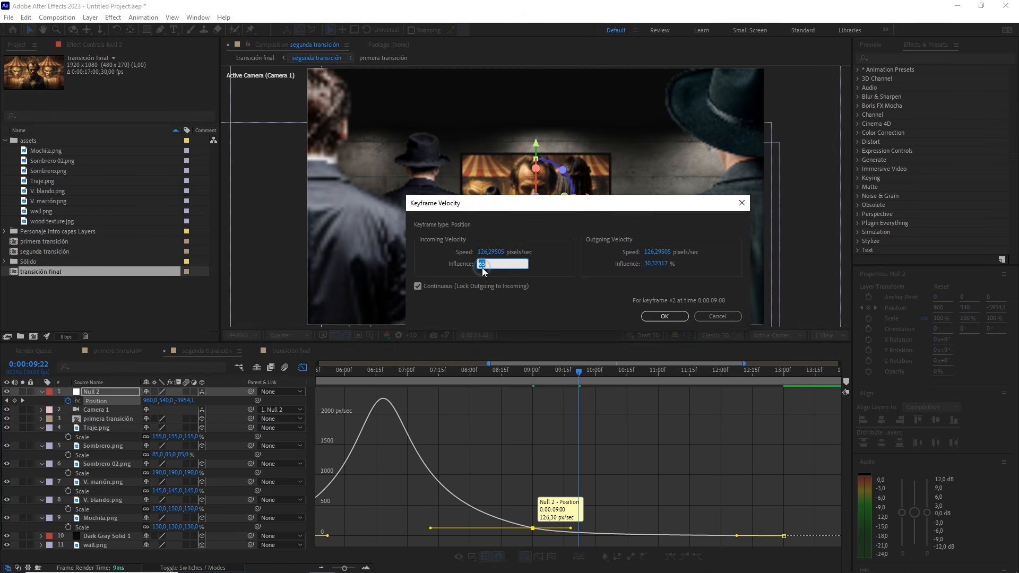
click(663, 317)
drag(347, 569, 332, 571)
click(638, 462)
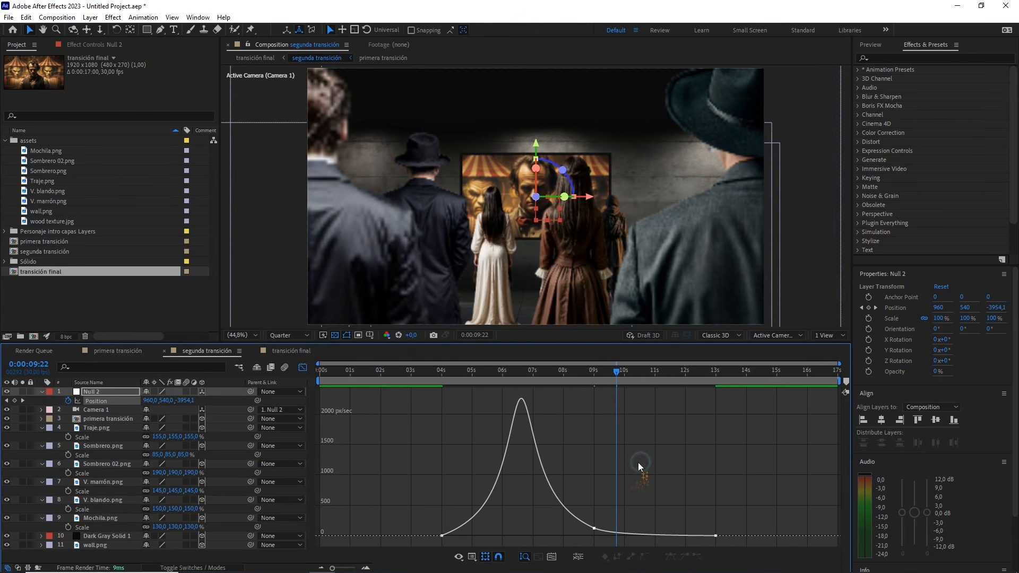
drag(610, 371, 577, 374)
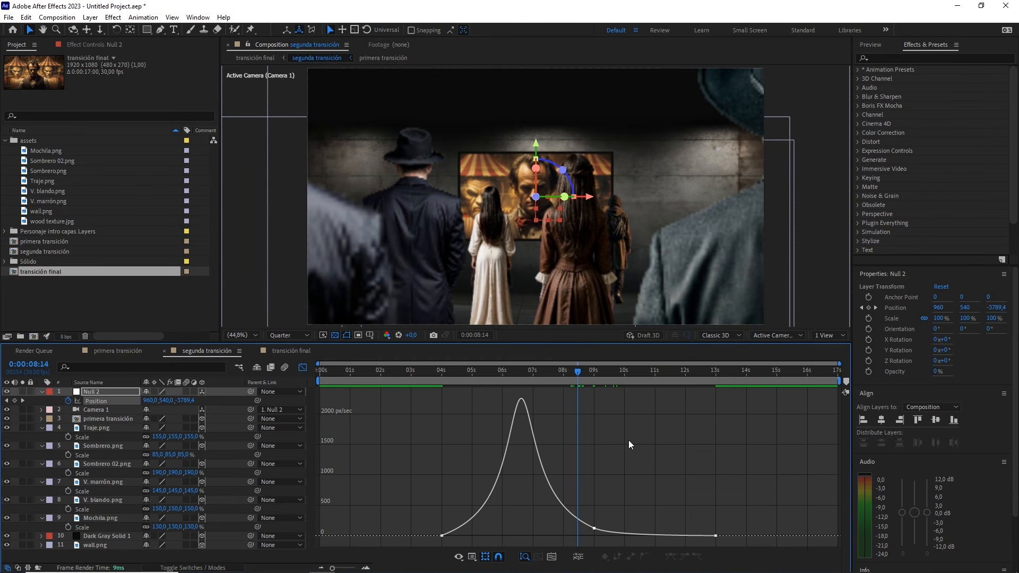
Preview transición final from about 7.5 seconds through the transition, and play the whole animation from the start
click(298, 353)
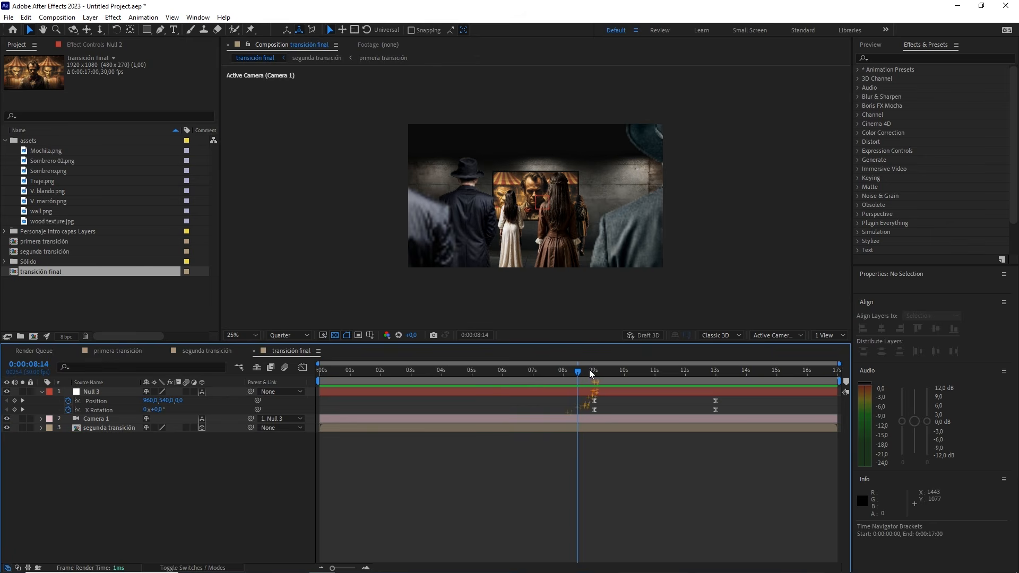
click(563, 370)
drag(563, 370, 547, 369)
key(space)
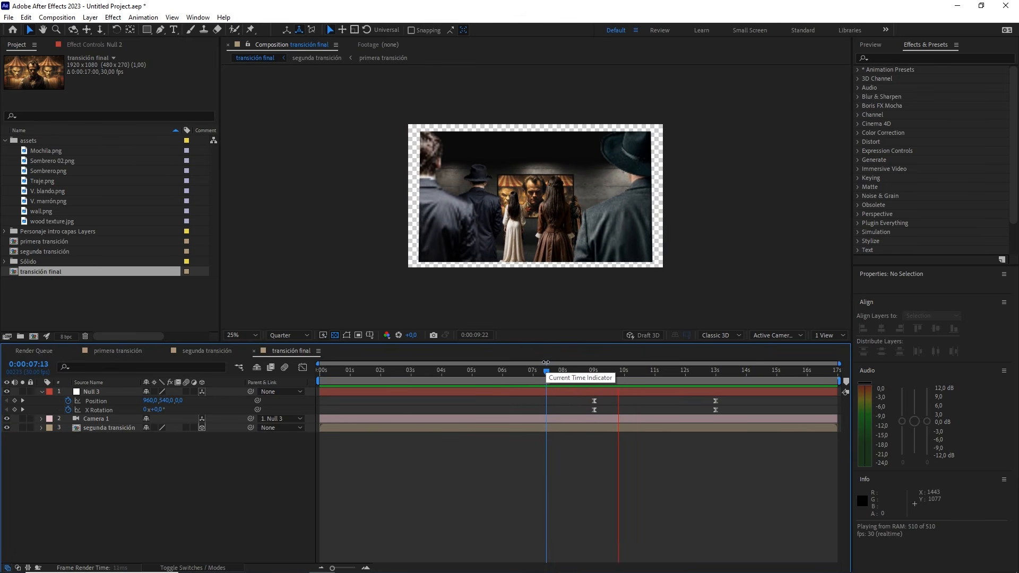
drag(553, 369, 594, 370)
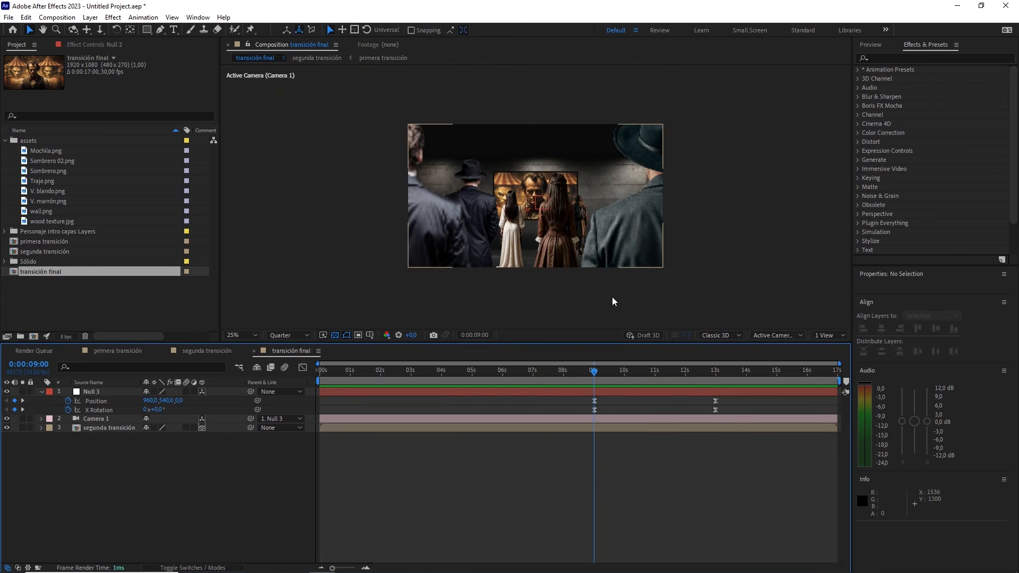
drag(597, 373, 545, 375)
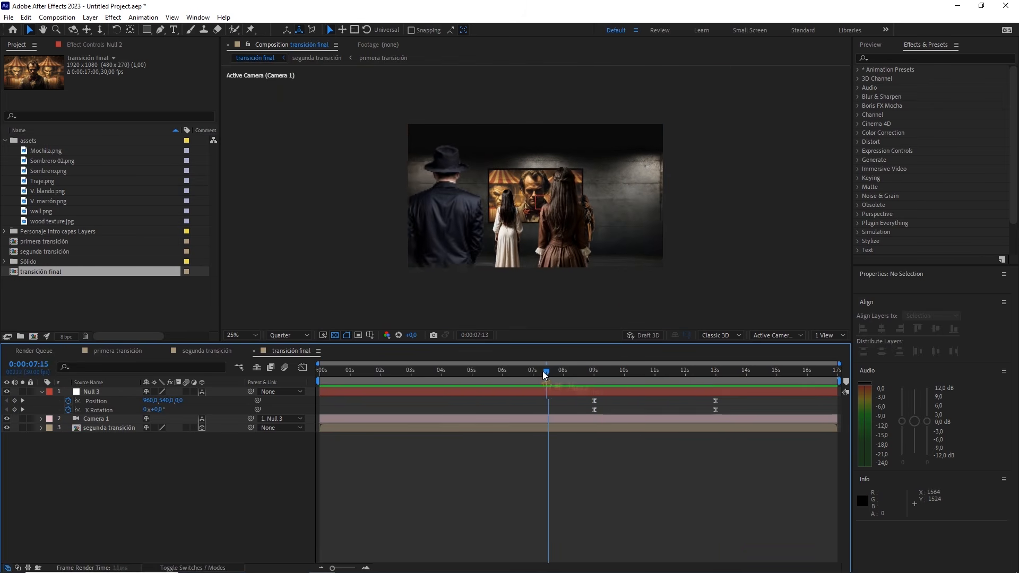
key(space)
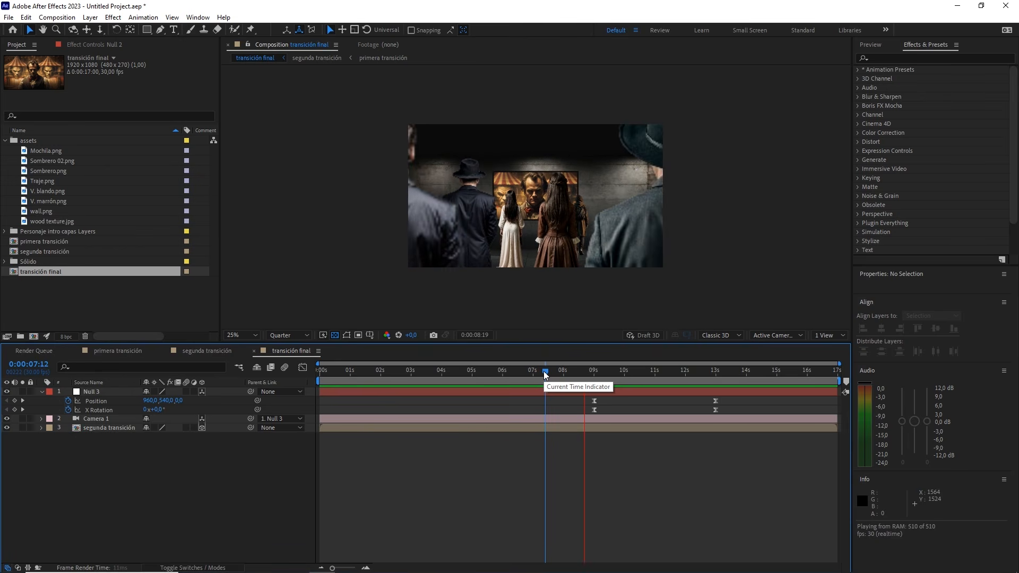
key(space)
key(Home)
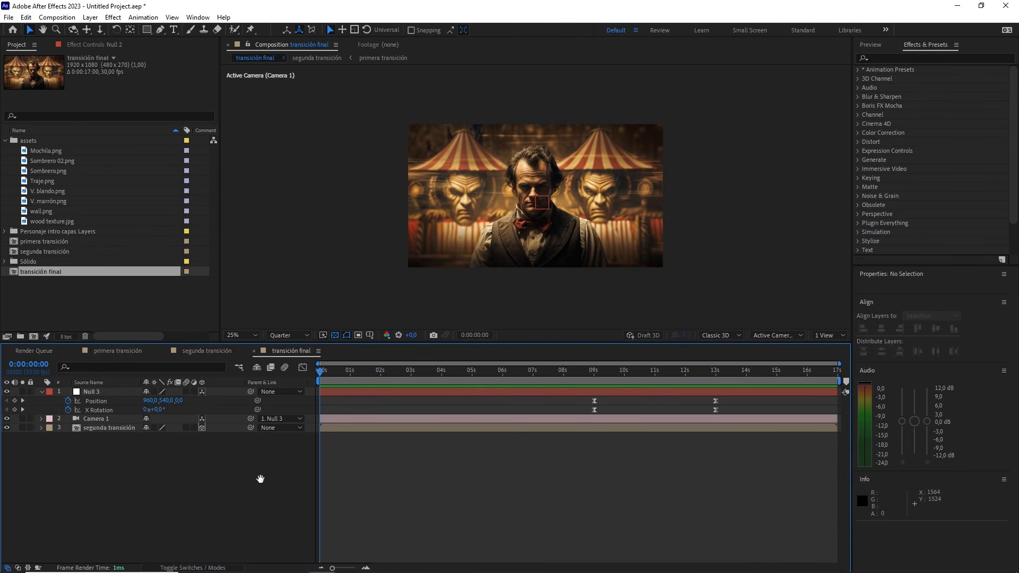
key(space)
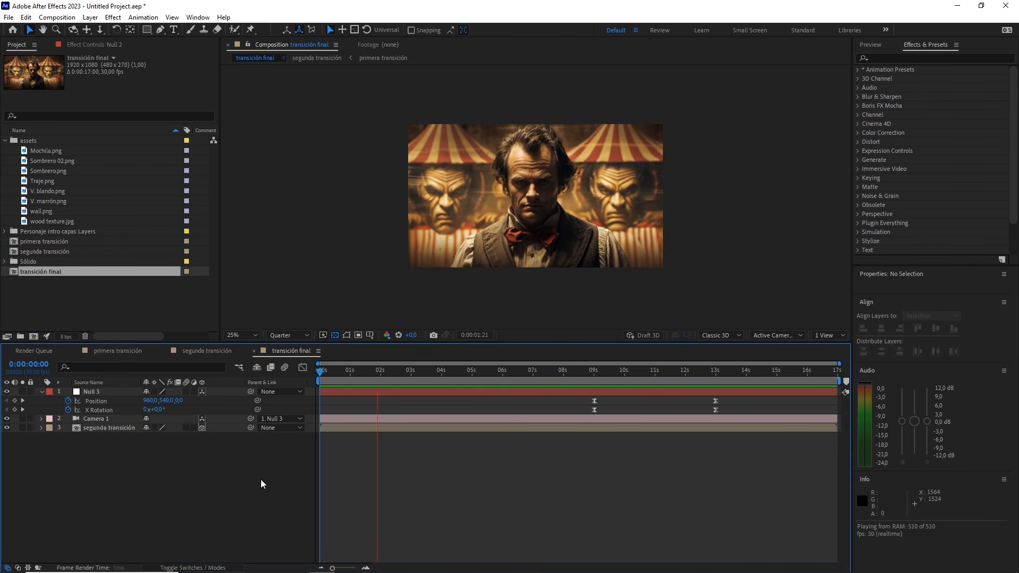
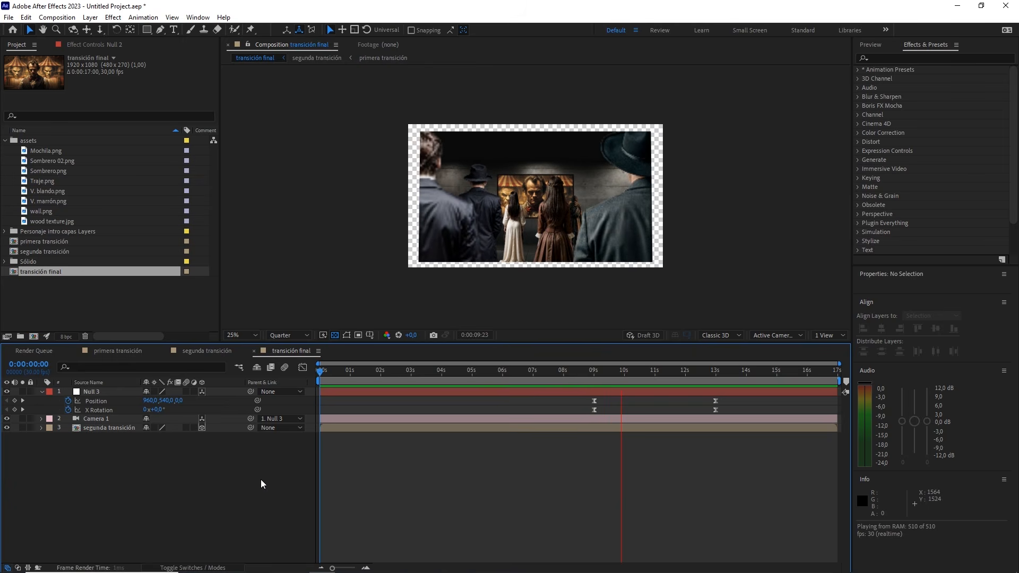
Create a comp-size white solid (FFFFFF) named frame in transición final with the time at 9 seconds
click(576, 374)
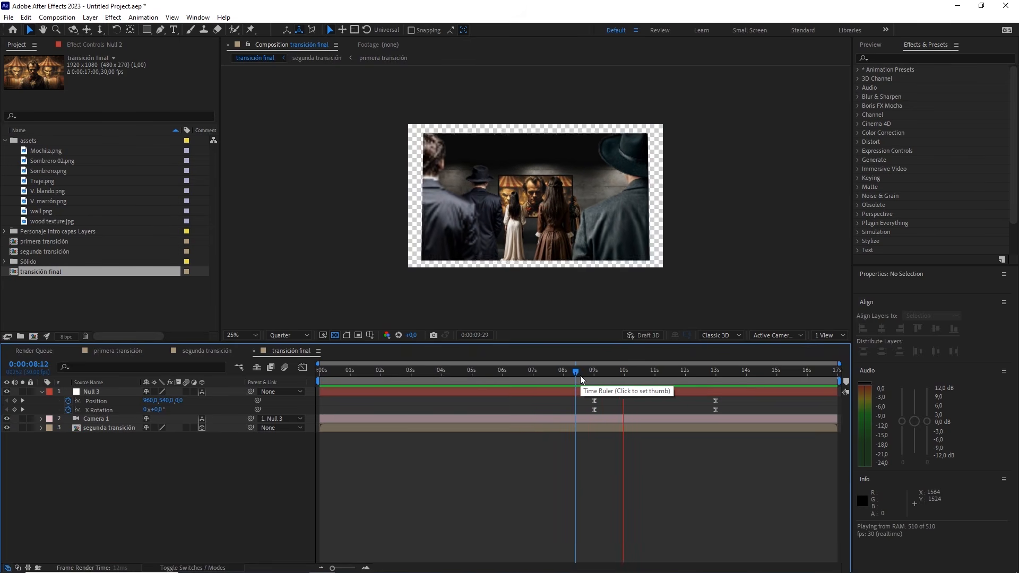
drag(580, 379, 597, 380)
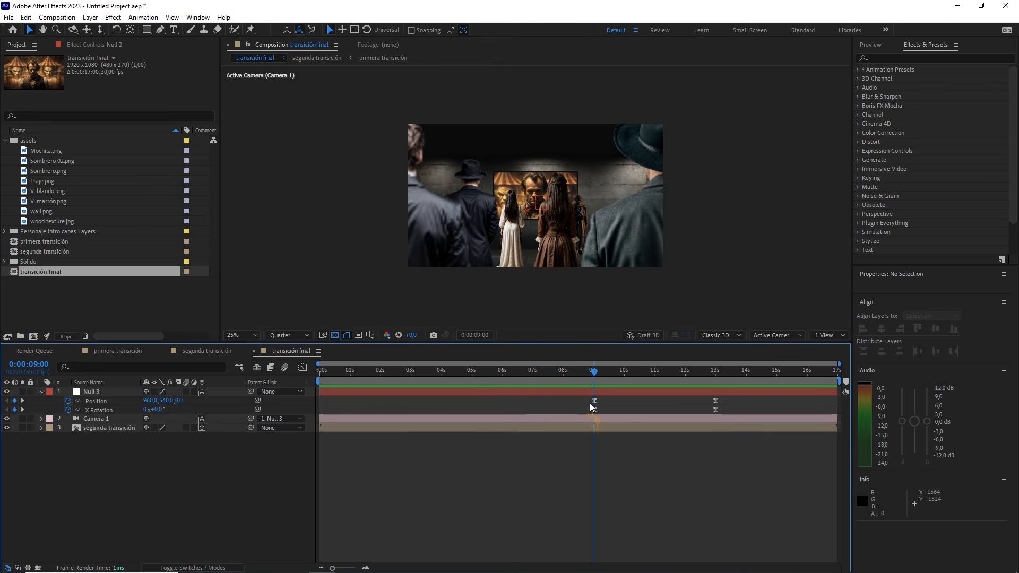
right_click(199, 472)
mouse_move(289, 344)
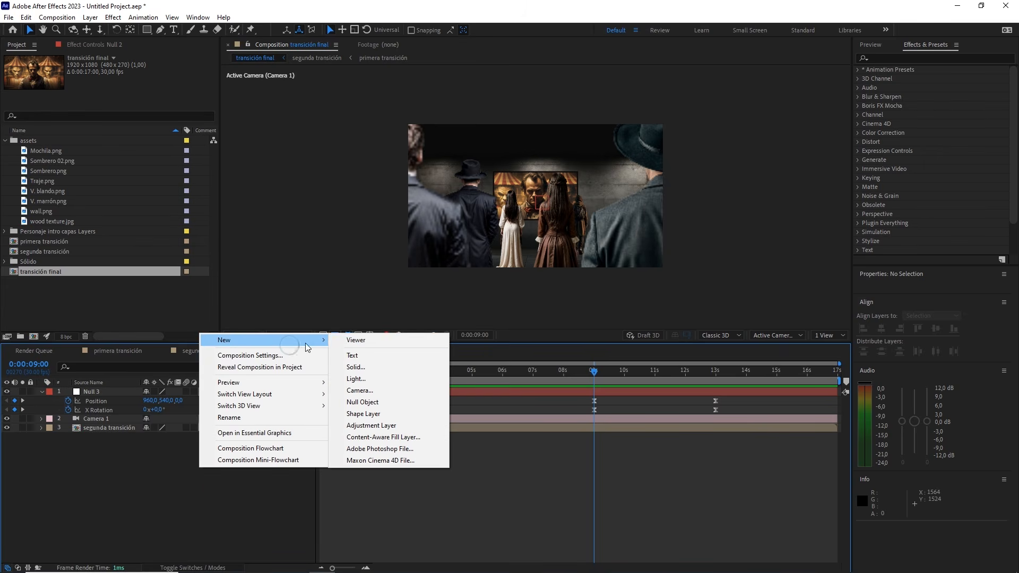
click(384, 366)
click(501, 410)
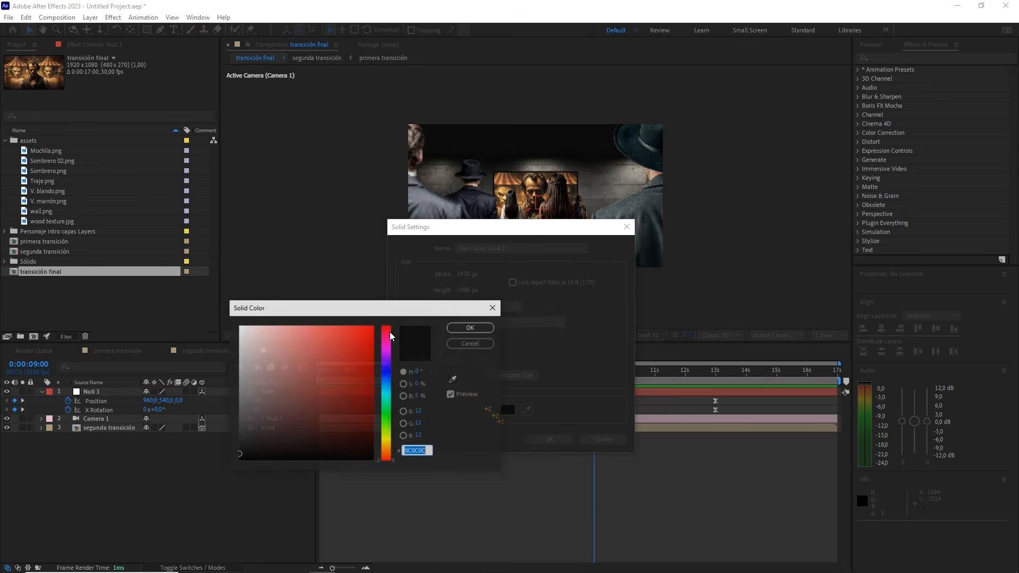
text(FFFFFF)
click(470, 328)
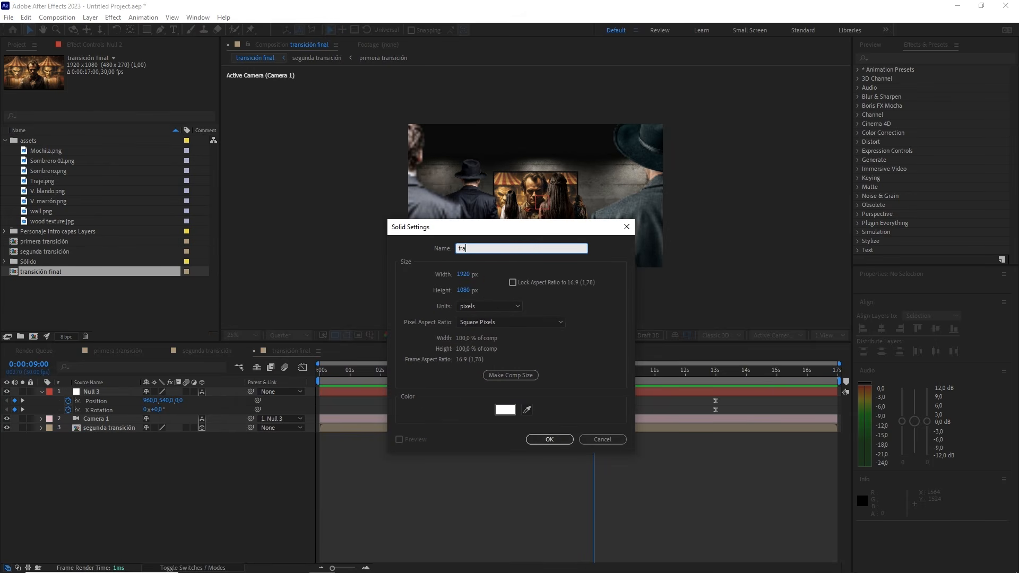
click(549, 439)
Make the frame layer 3D and enlarge it to about 104.4% wide and 108.9% high
drag(575, 266, 557, 249)
click(202, 392)
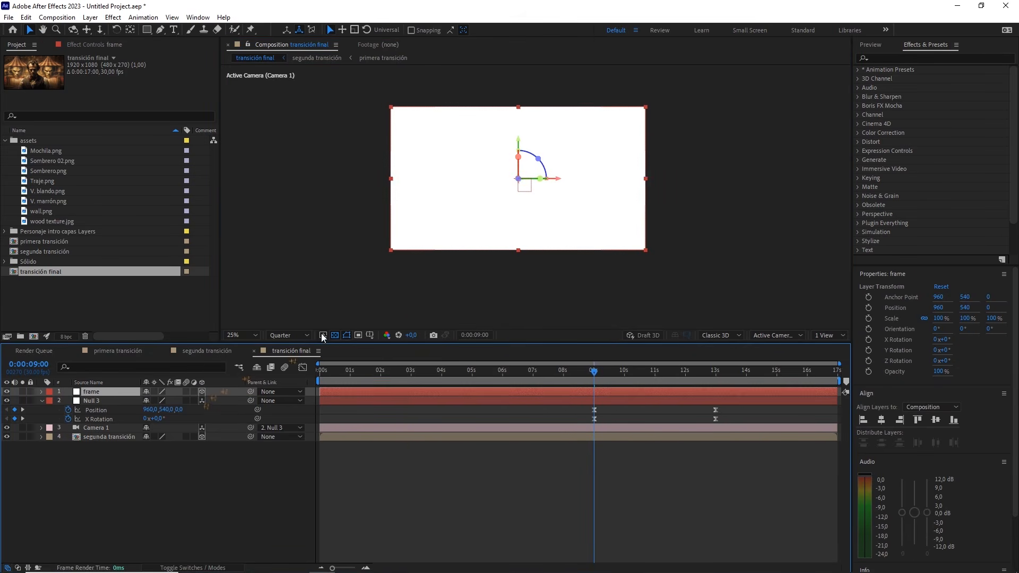
scroll(631, 259, up, 2)
drag(632, 257, 596, 241)
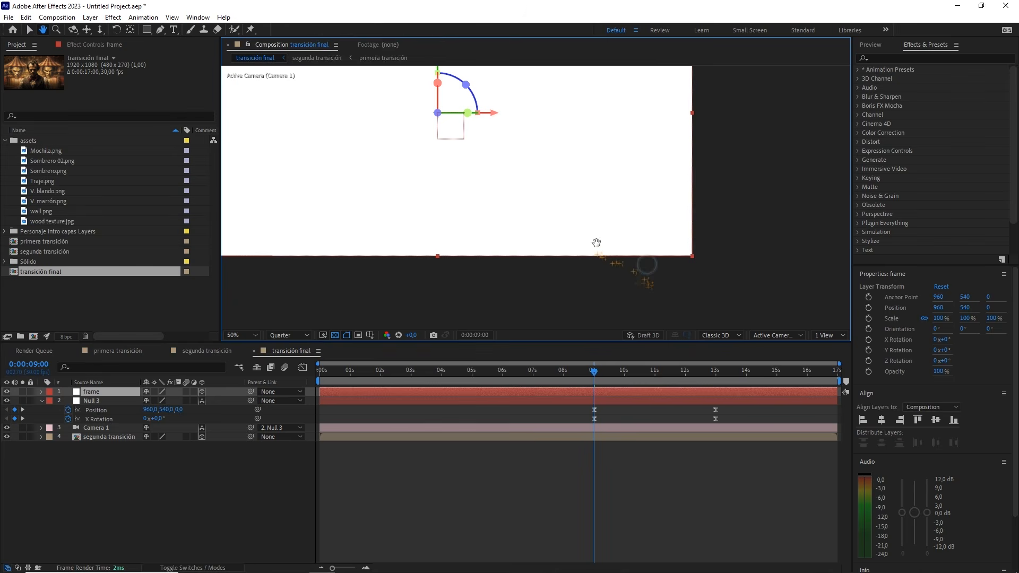
drag(692, 257, 703, 273)
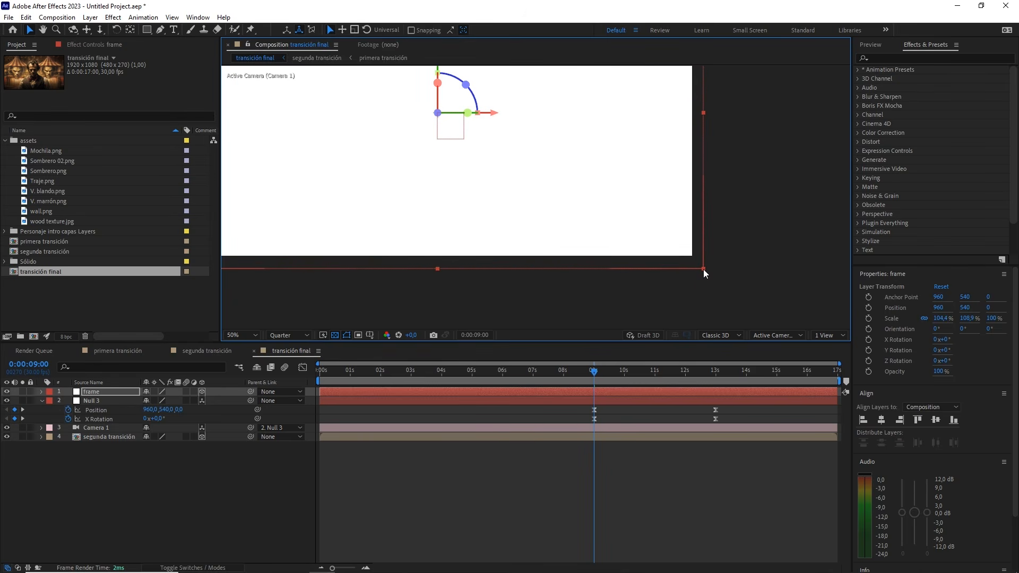
scroll(685, 170, down, 2)
drag(539, 134, 562, 157)
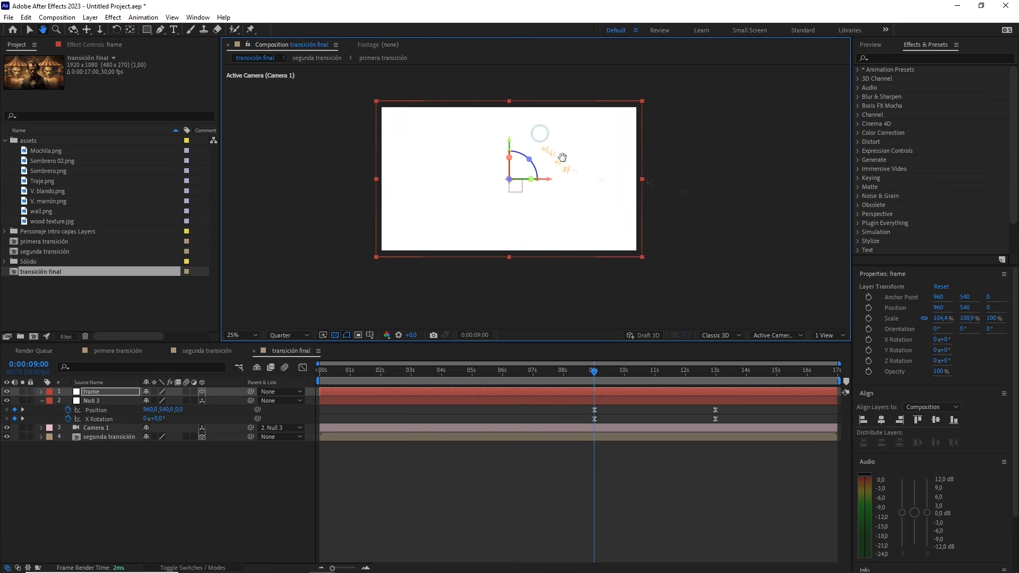
Place the frame layer beneath segunda transición and preview the white border from 9 seconds
drag(109, 395, 116, 443)
key(space)
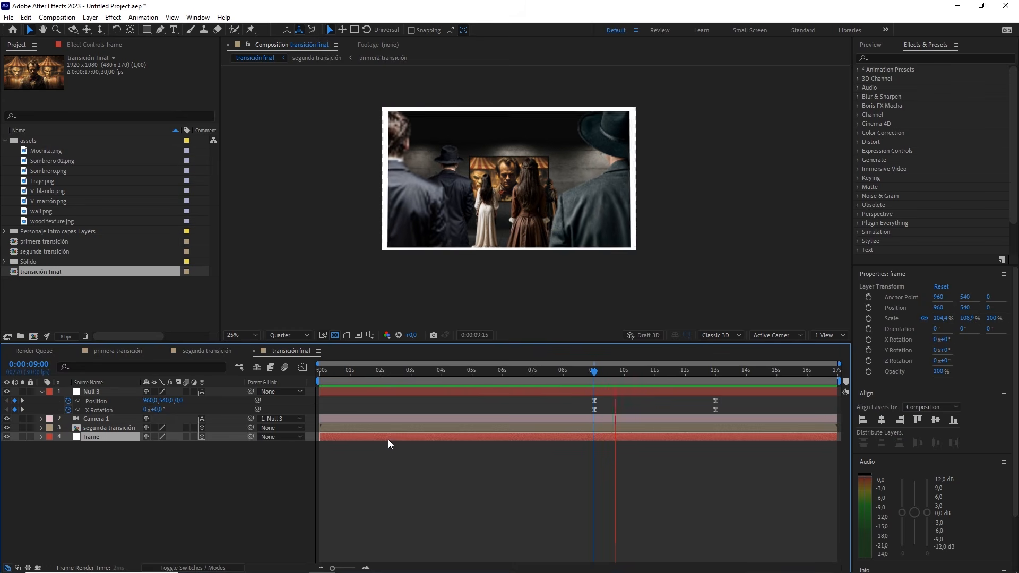
key(space)
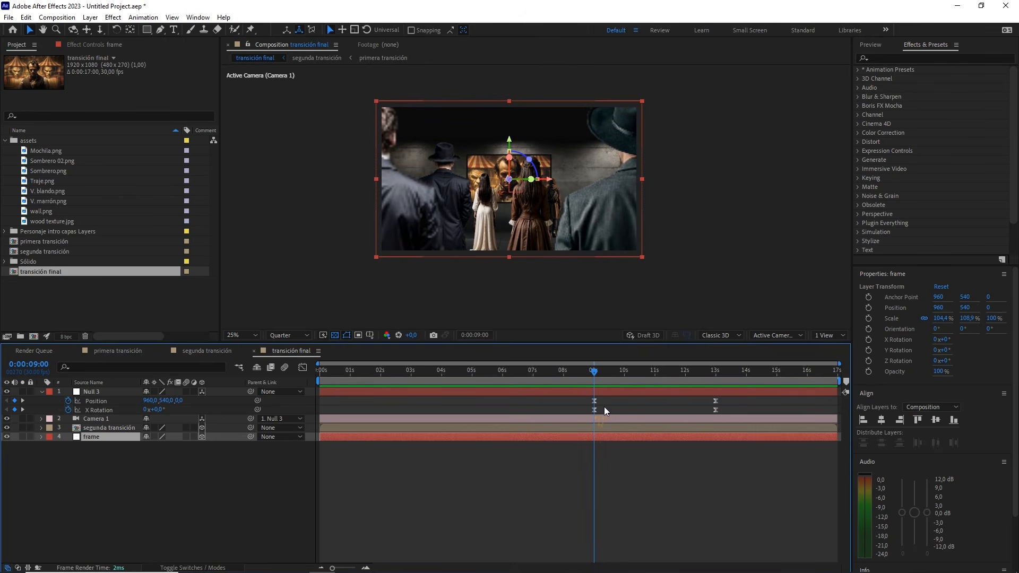
Add wood texture.jpg beneath the frame layer, check it in isolation, and make it a 3D layer
click(56, 221)
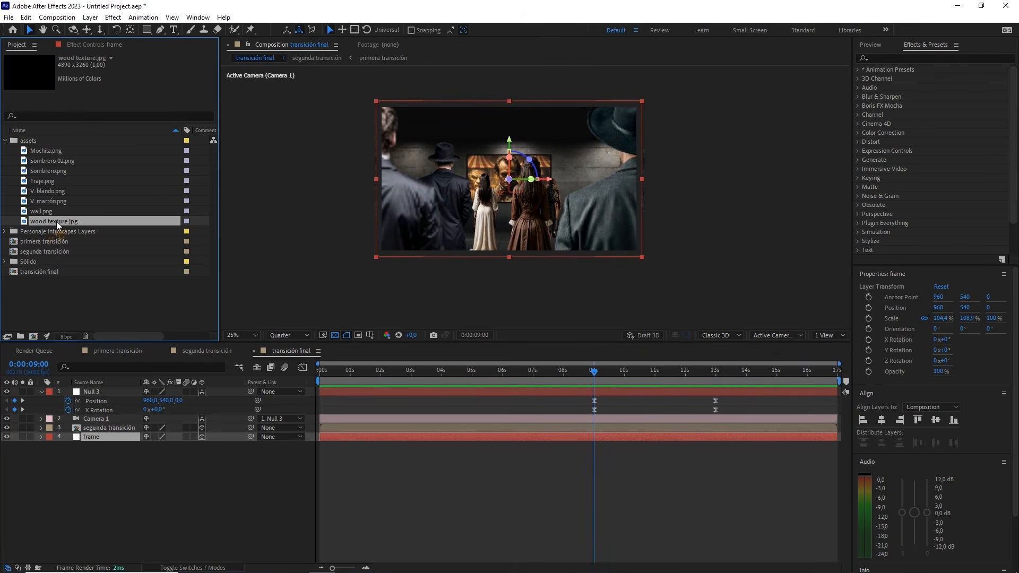
drag(56, 221, 100, 449)
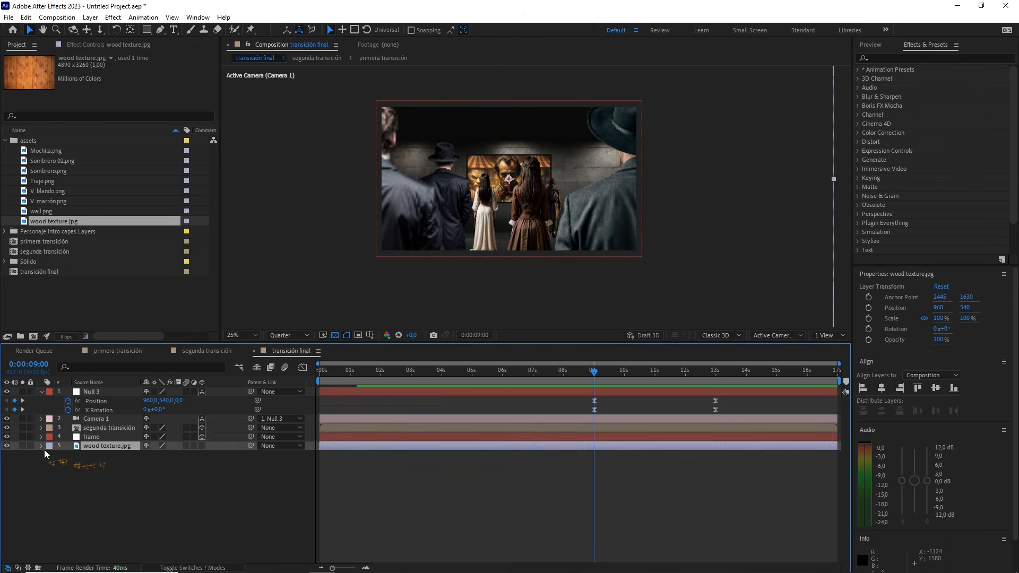
click(22, 446)
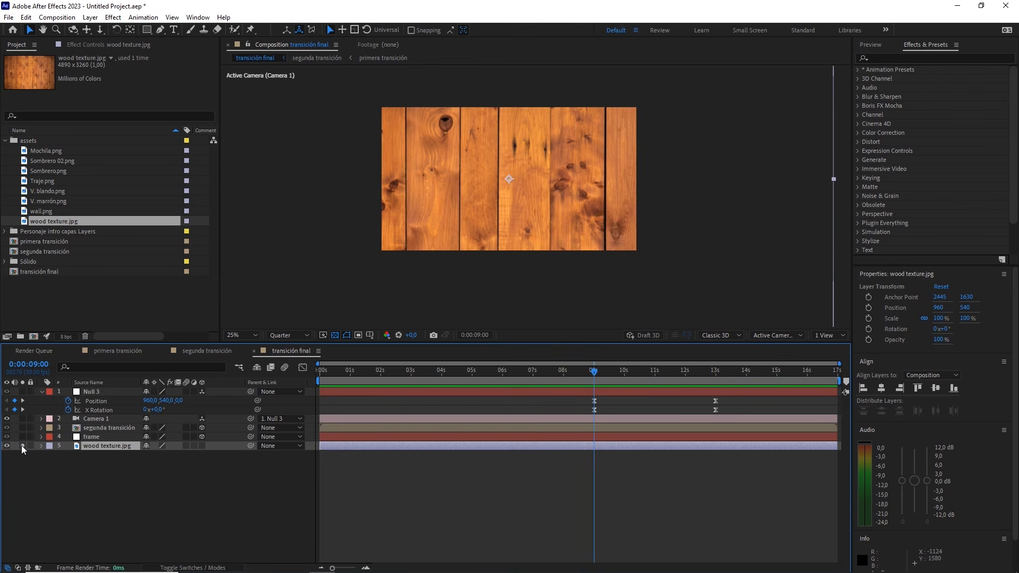
click(22, 446)
click(202, 446)
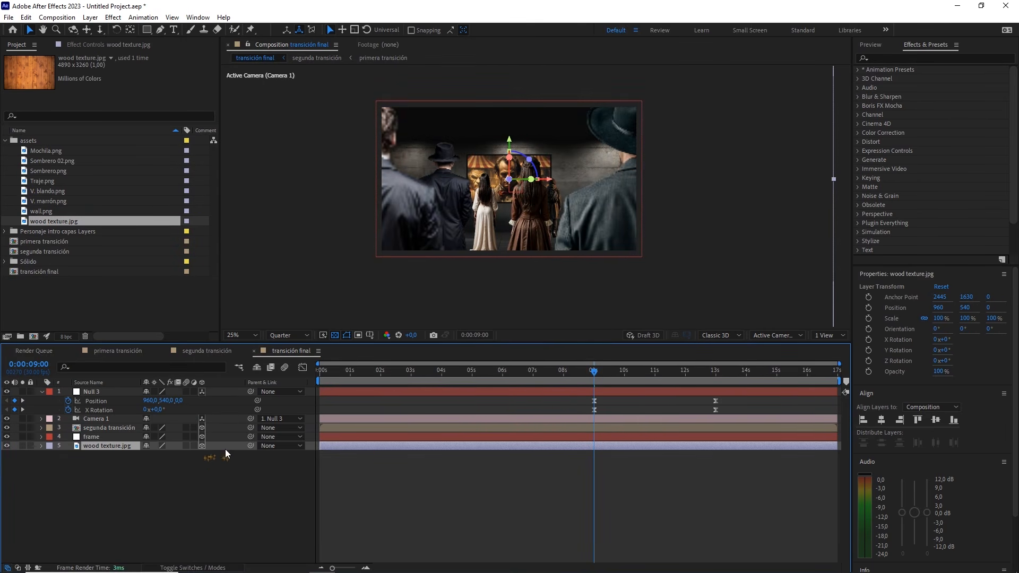
At 13 seconds, add a full-layer elliptical mask to the wood texture and shift the mask downward
drag(603, 374, 716, 371)
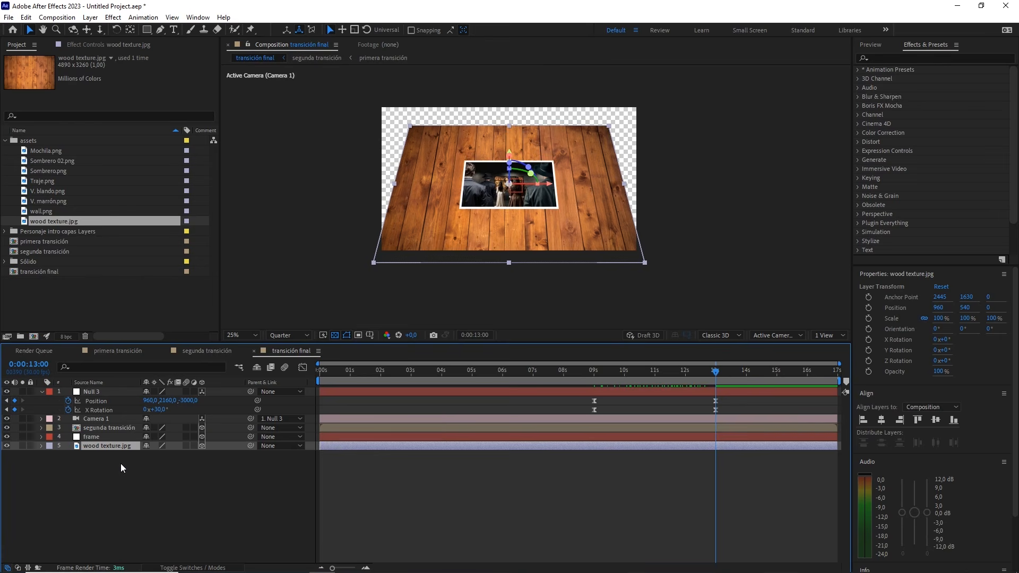
drag(147, 30, 175, 54)
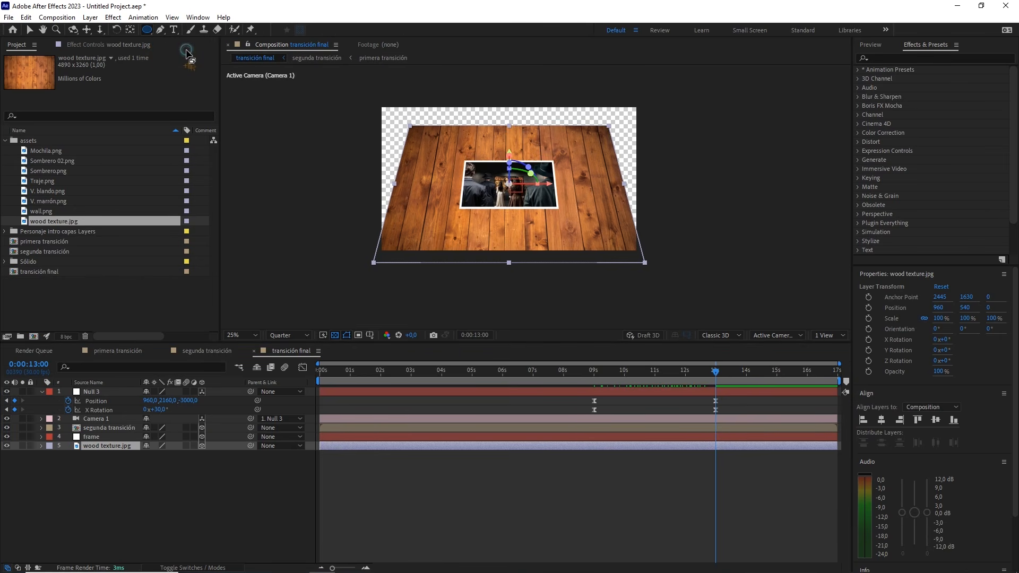
double_click(147, 30)
key(v)
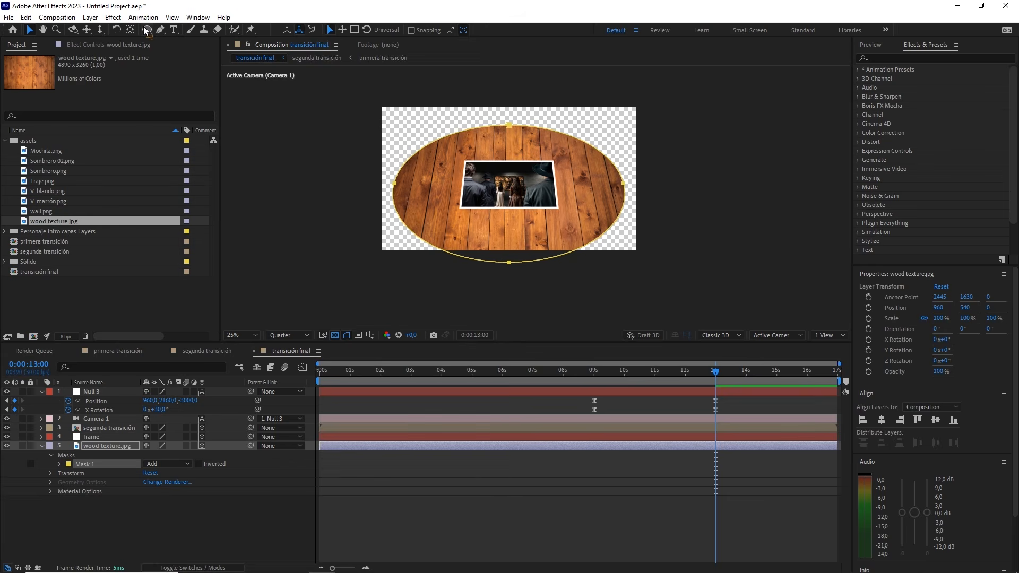
double_click(510, 127)
mouse_move(510, 142)
mouse_down()
mouse_move(511, 170)
mouse_move(512, 160)
mouse_up()
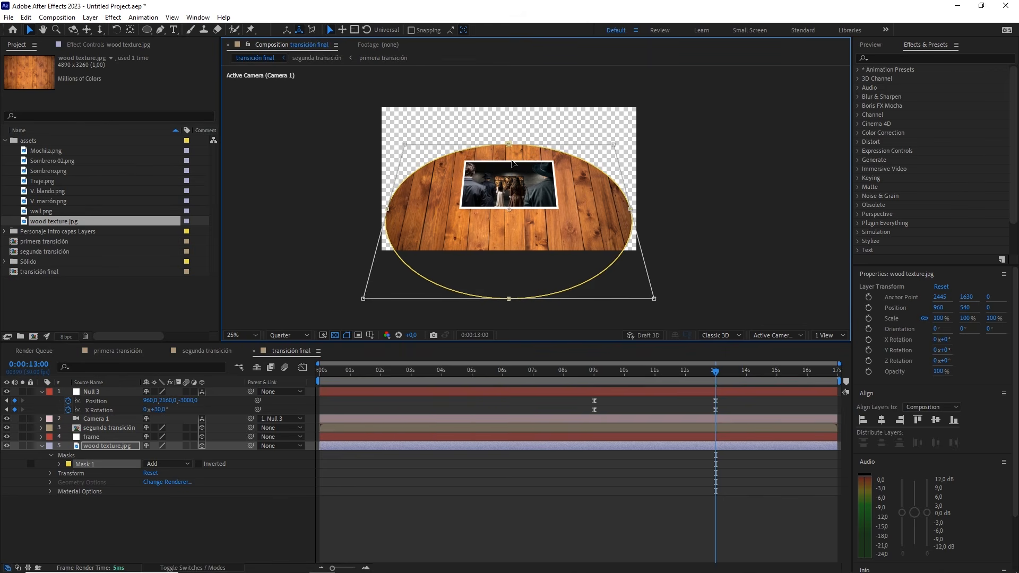
Set the wood texture's Mask Feather to 280 pixels and collapse the layer's properties
click(59, 464)
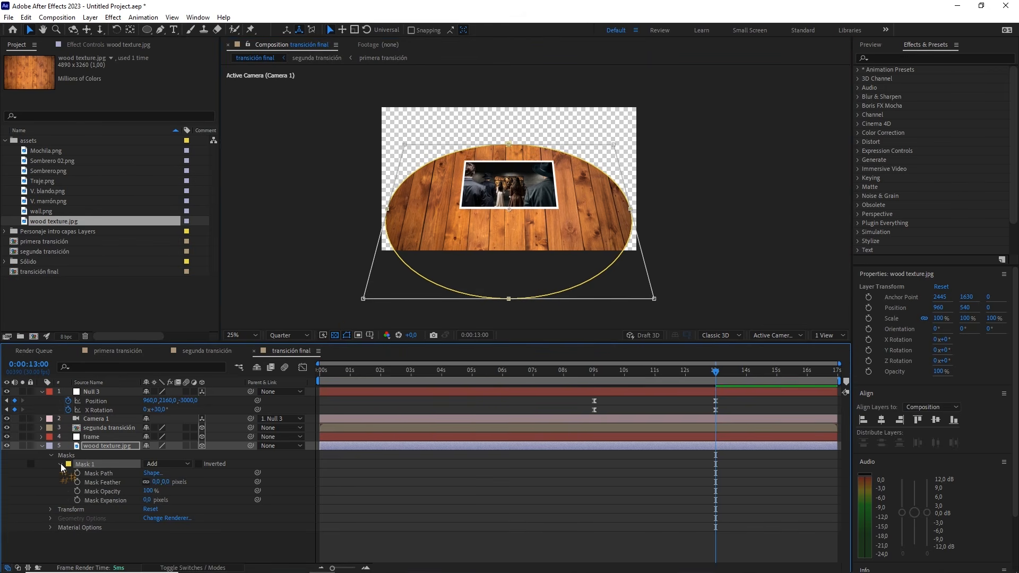
drag(164, 482, 204, 483)
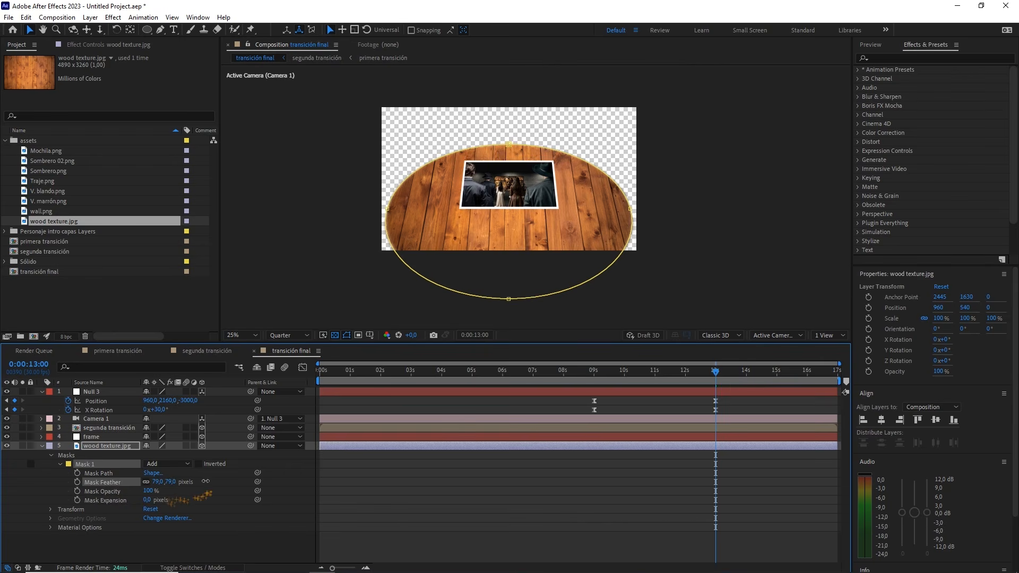
click(173, 482)
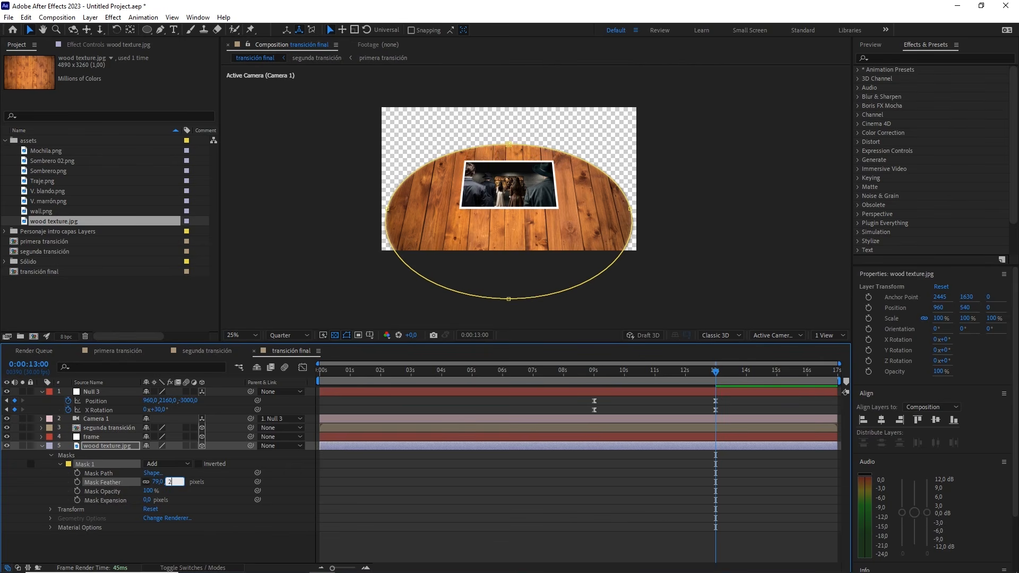
text(280)
key(Return)
click(209, 502)
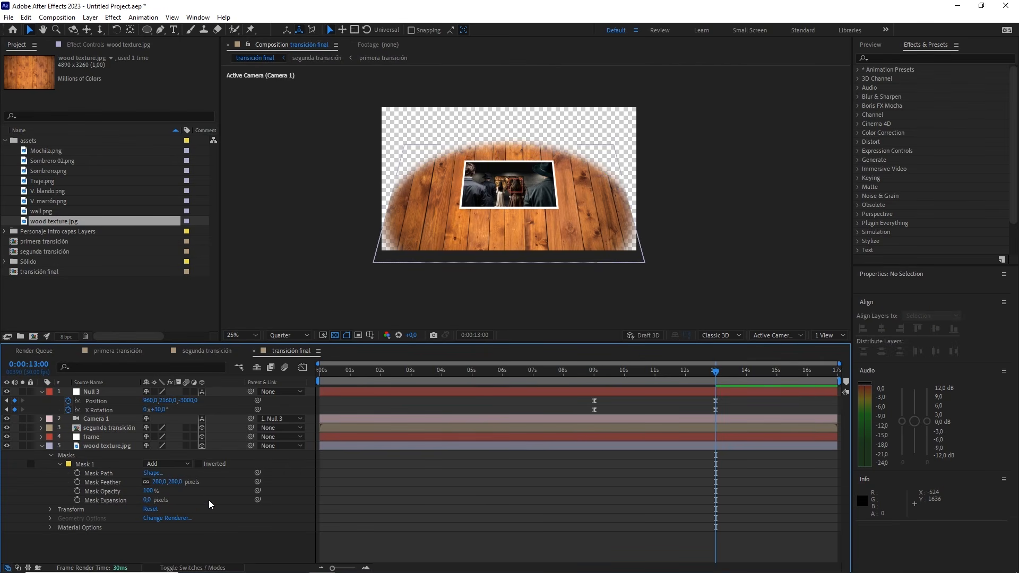
click(42, 446)
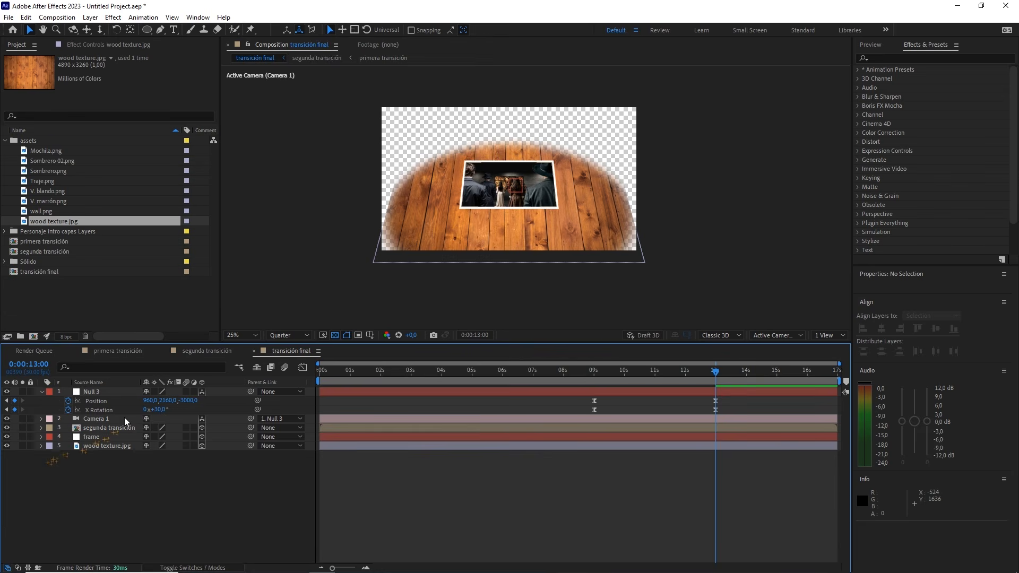
Scale the wood texture layer uniformly to 115%
click(117, 444)
key(s)
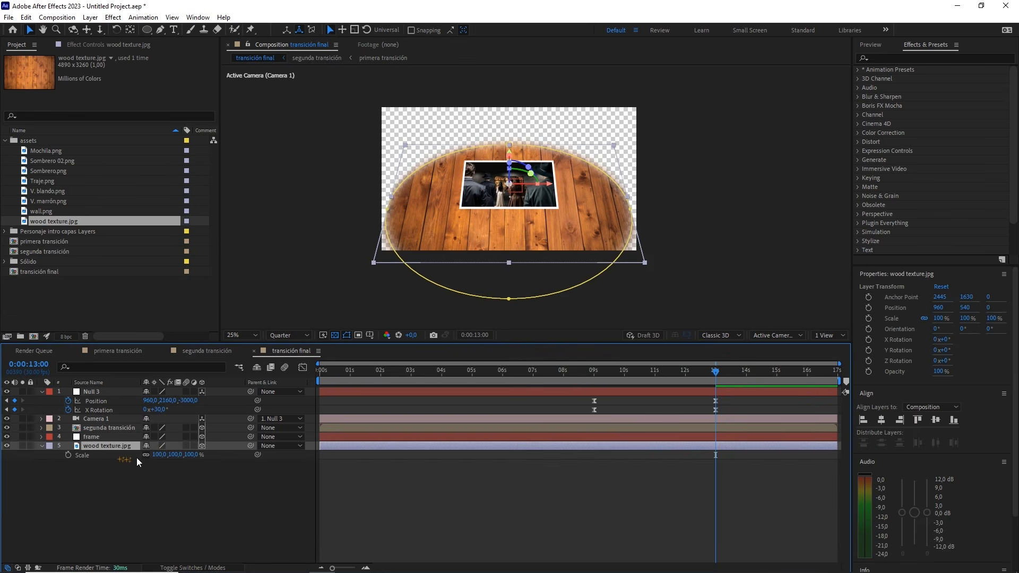
drag(191, 455, 197, 455)
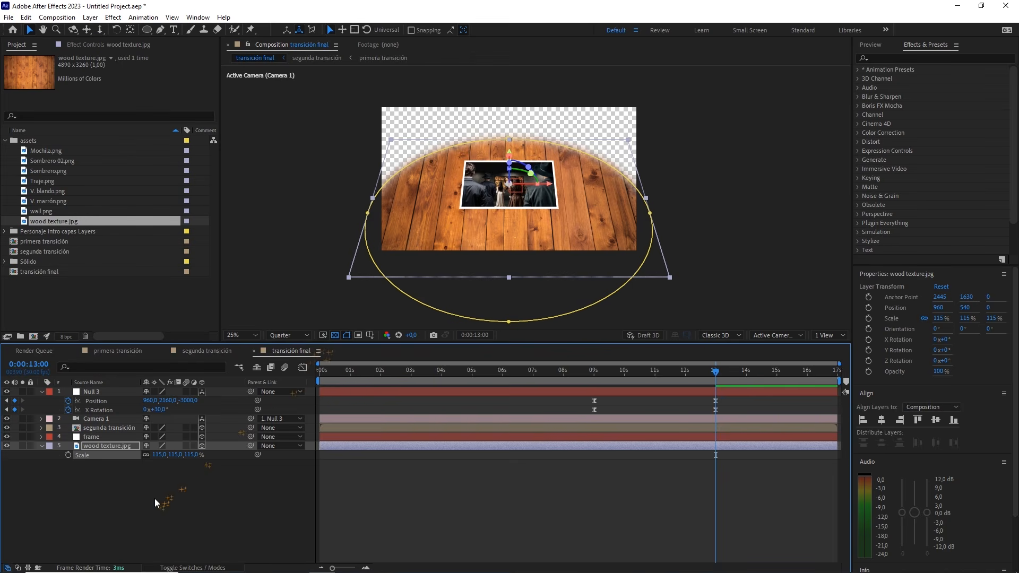
Create a new comp-size black solid (000000) in transición final
right_click(154, 498)
mouse_move(215, 370)
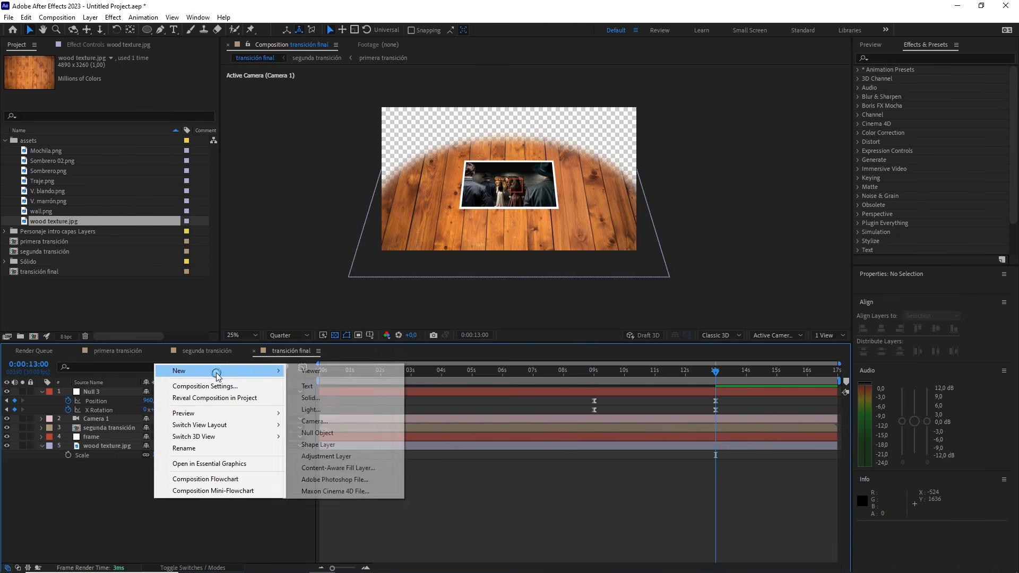
click(309, 398)
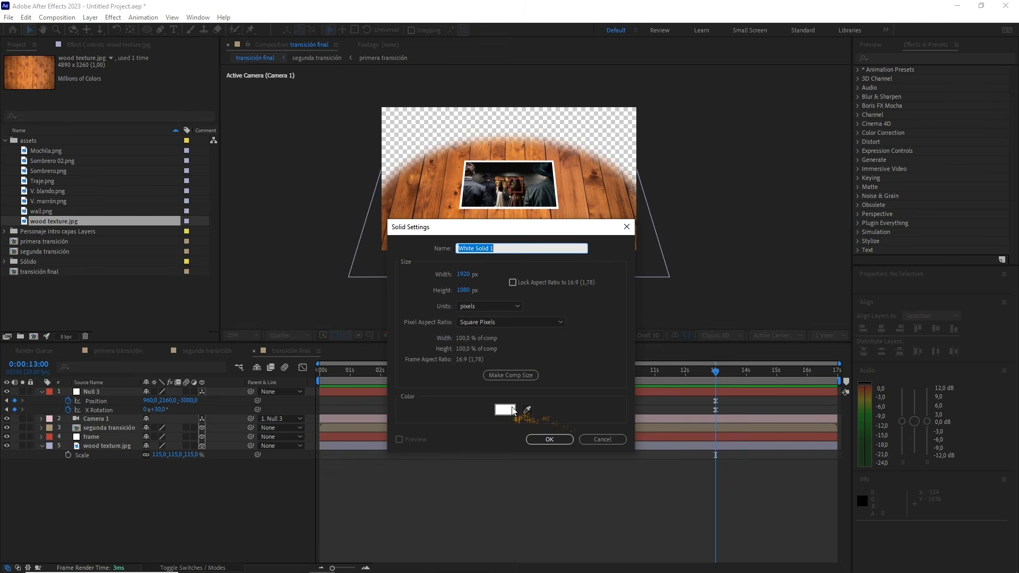
click(512, 410)
drag(308, 370, 174, 488)
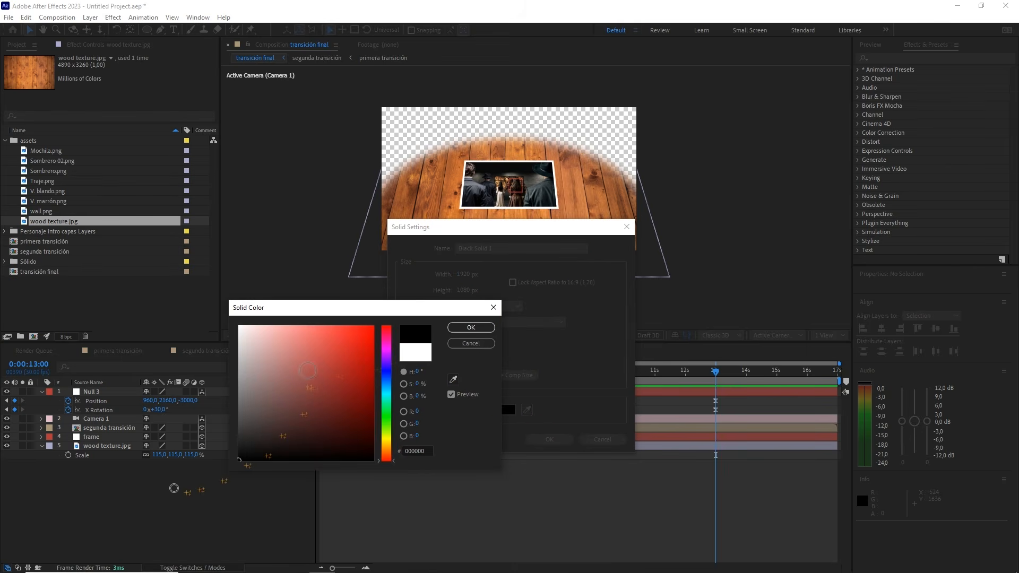
click(471, 328)
click(550, 439)
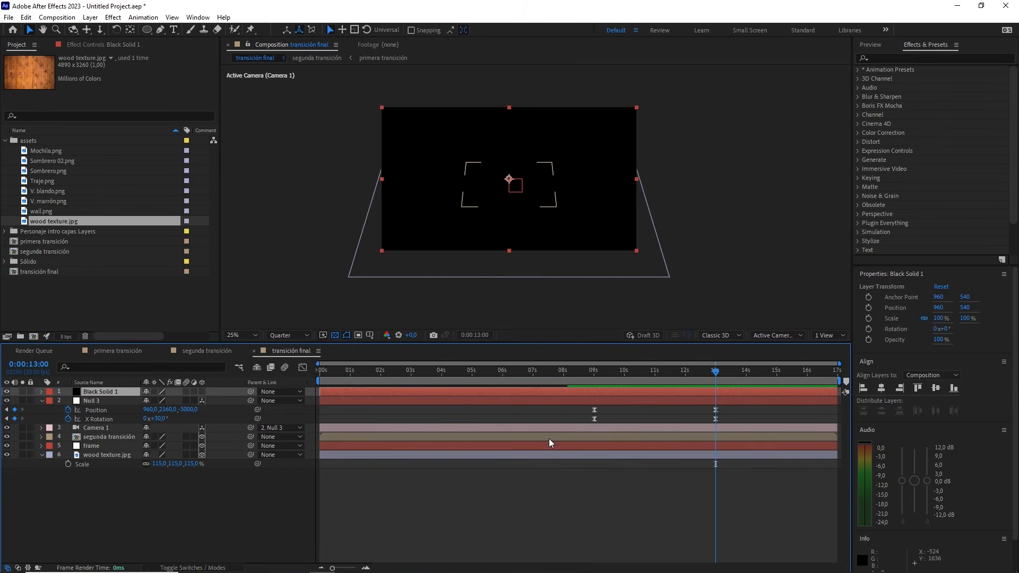
Make the black solid 3D, enlarge it to about 374%, and set its Y position to -530
click(201, 391)
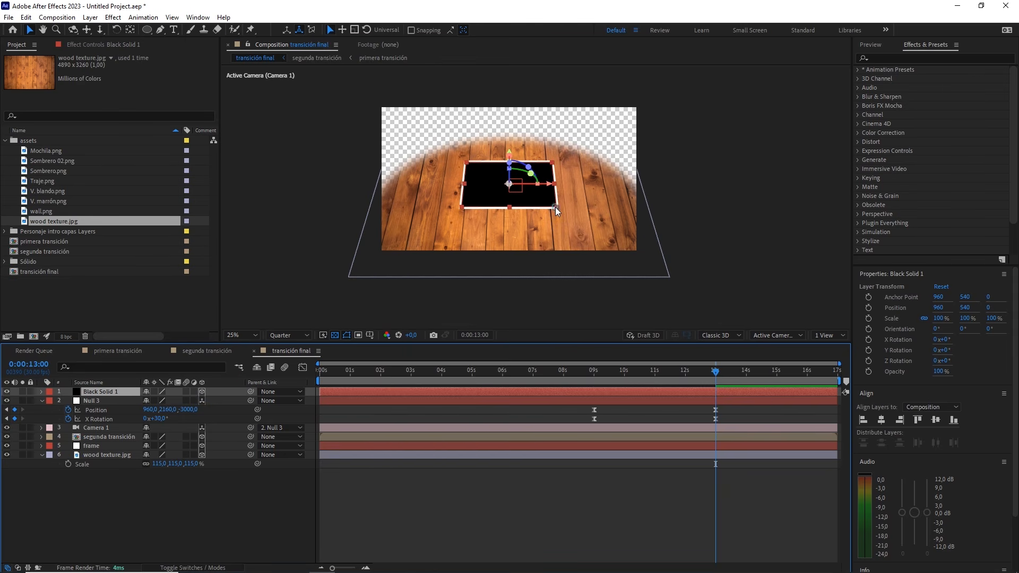
drag(555, 207, 648, 271)
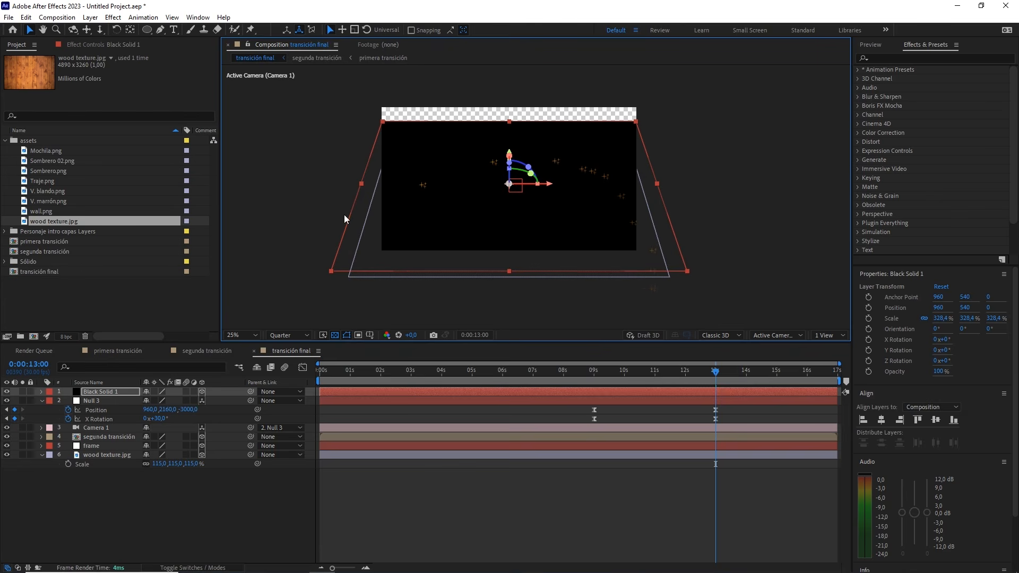
click(125, 394)
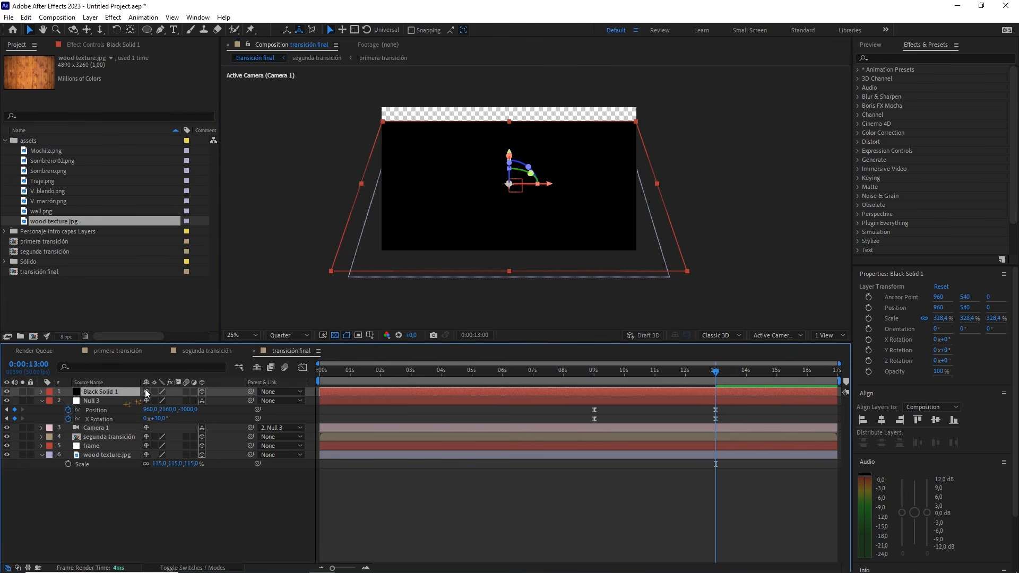
key(p)
drag(166, 401, 98, 403)
drag(646, 148, 657, 148)
Place the black solid beneath the wood texture and check the backdrop around 13 seconds
drag(98, 397, 109, 475)
mouse_move(713, 374)
mouse_down()
mouse_move(603, 375)
mouse_move(703, 361)
mouse_move(712, 376)
mouse_up()
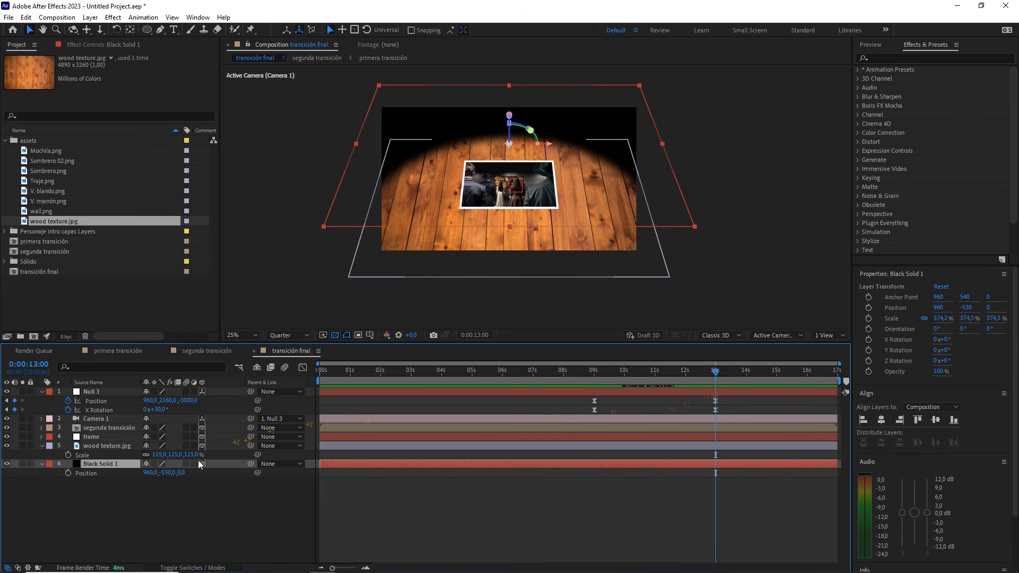
click(165, 498)
Start keyframing Camera 1's position in transición final at 12 seconds
click(111, 419)
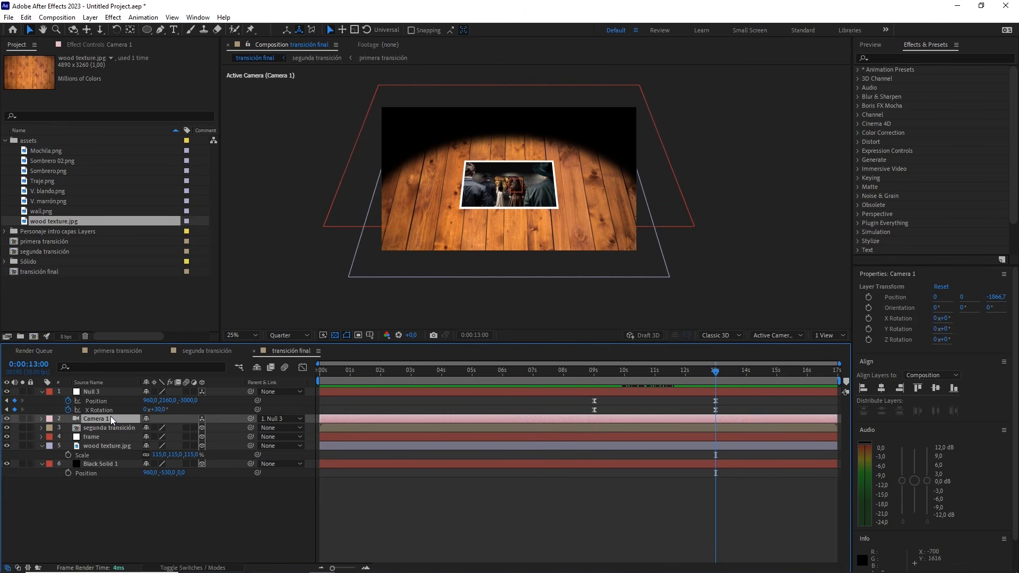
key(p)
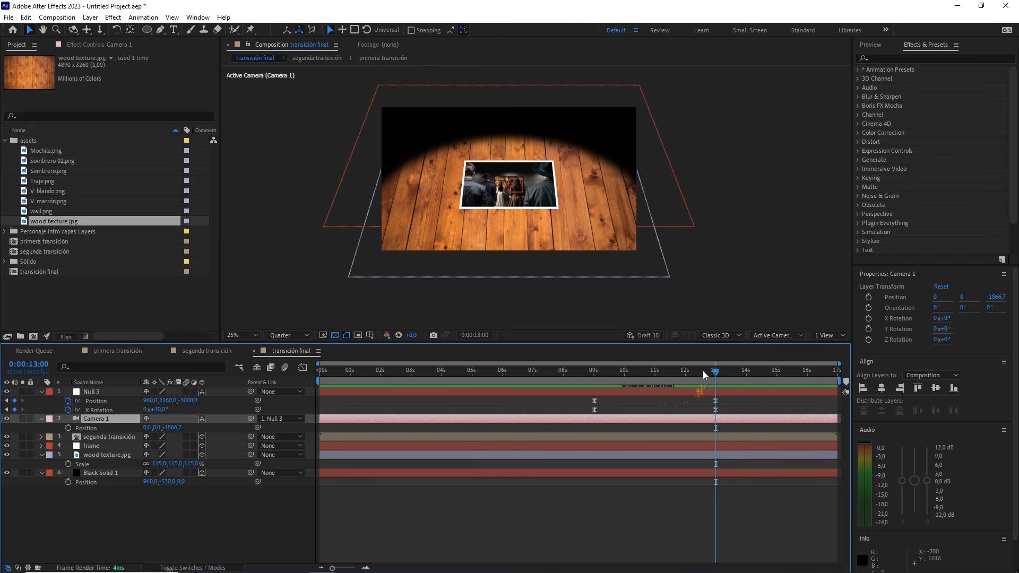
drag(703, 371, 685, 379)
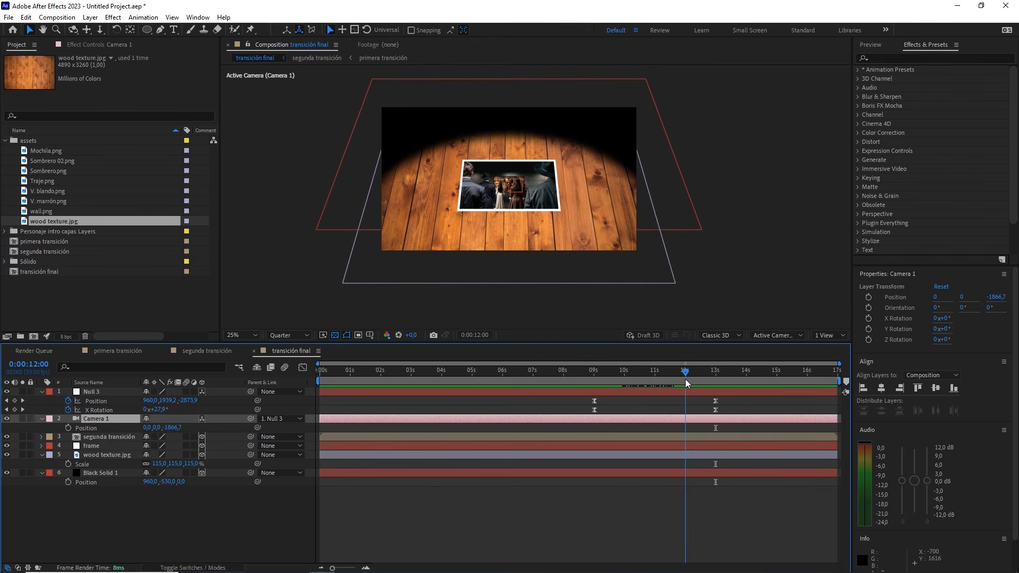
click(68, 427)
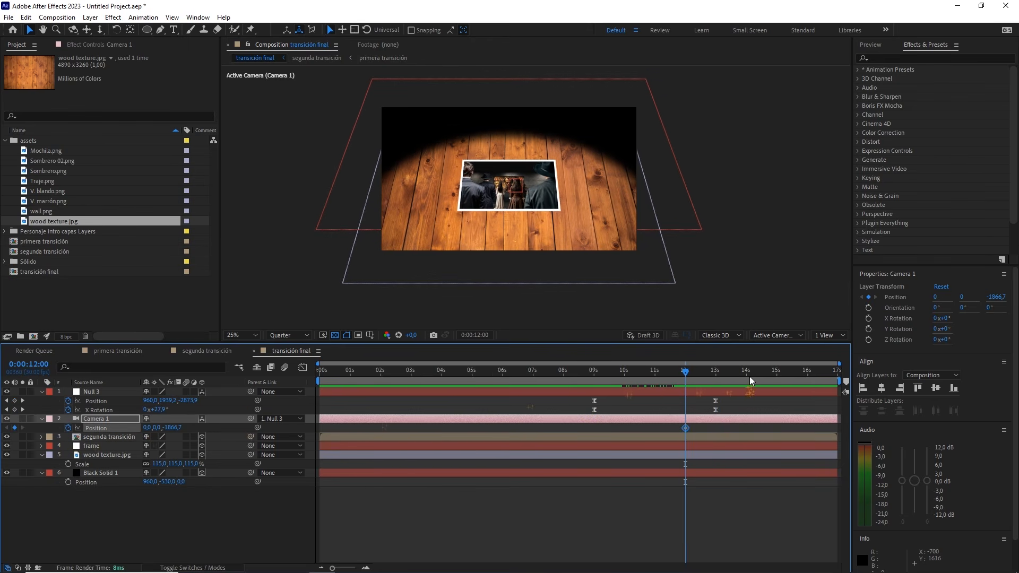
At 16 seconds, set Camera 1's Y position to 3200
drag(749, 377, 808, 388)
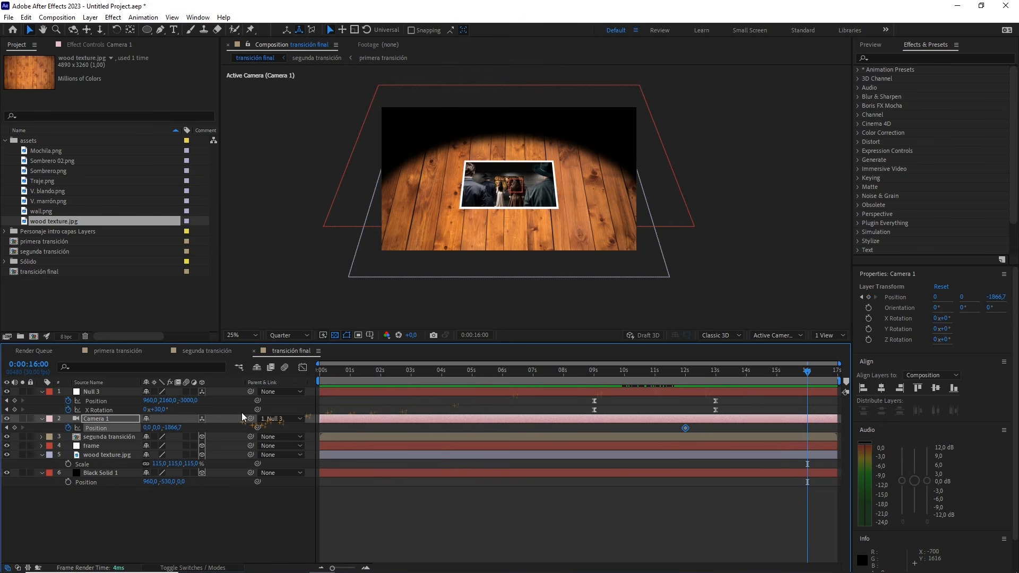
drag(151, 429, 308, 424)
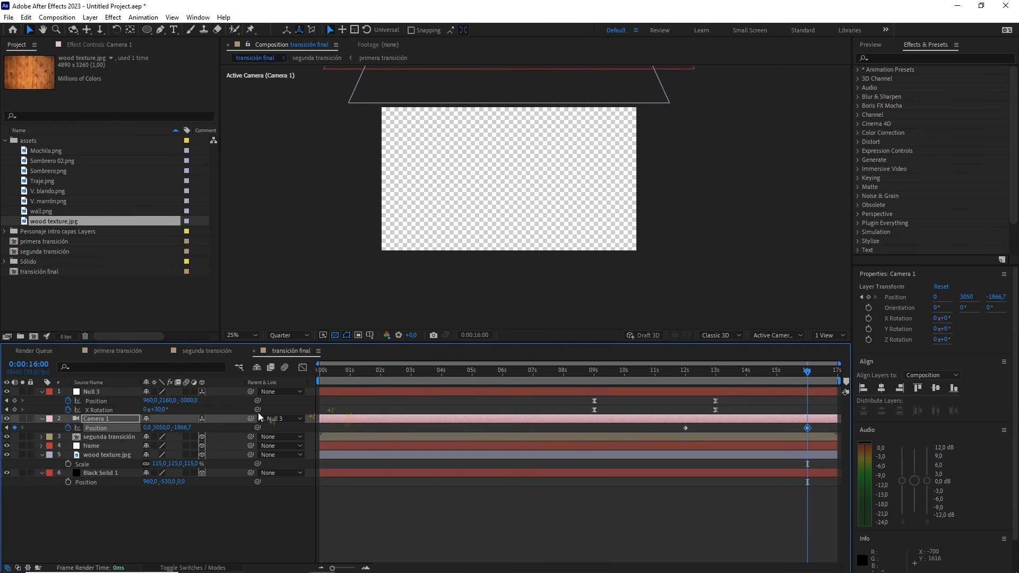
click(162, 427)
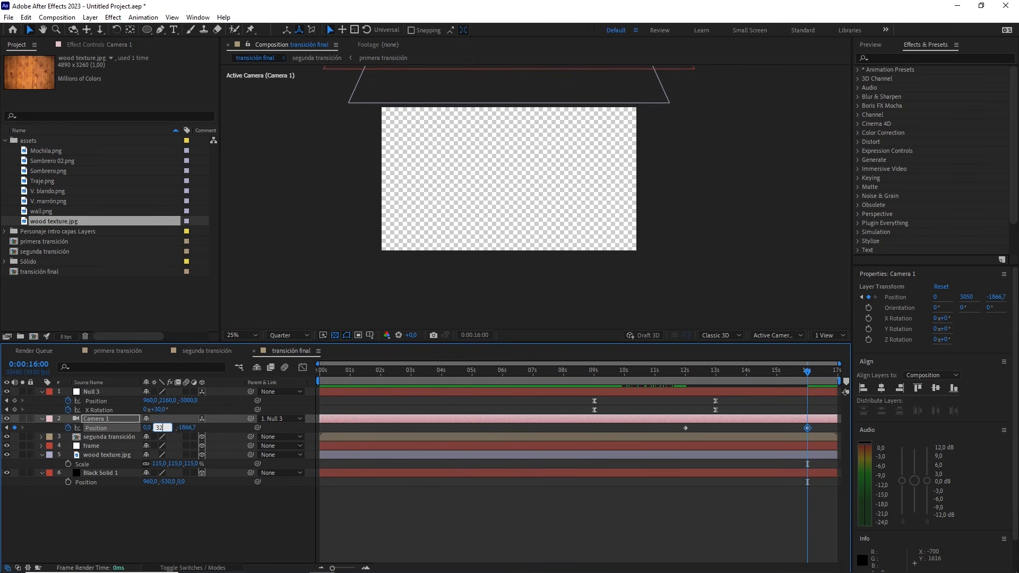
click(207, 511)
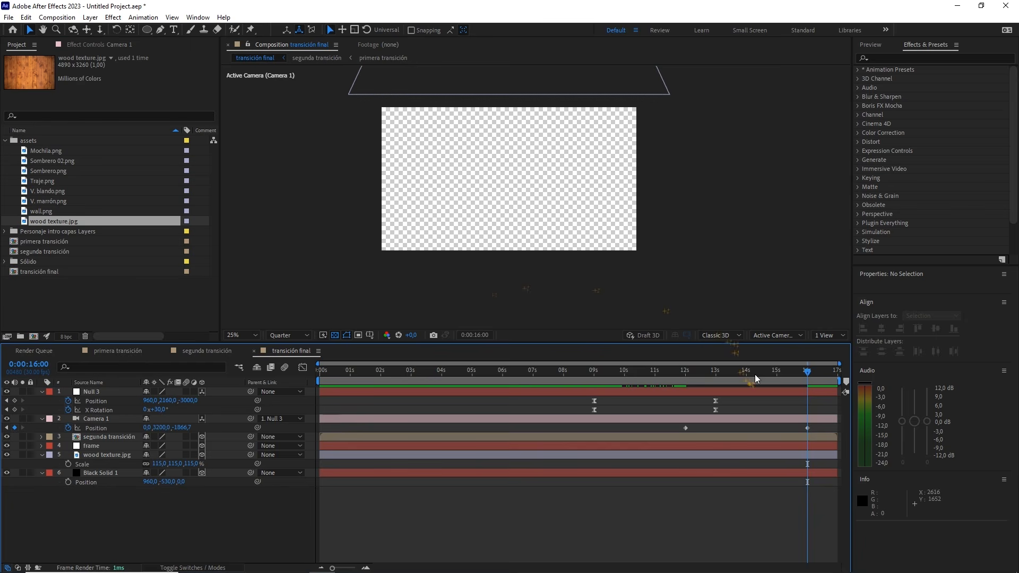
Inspect the wooden table's front edge around 14:10 with the transparency grid switched off
drag(772, 376, 756, 373)
scroll(626, 213, up, 2)
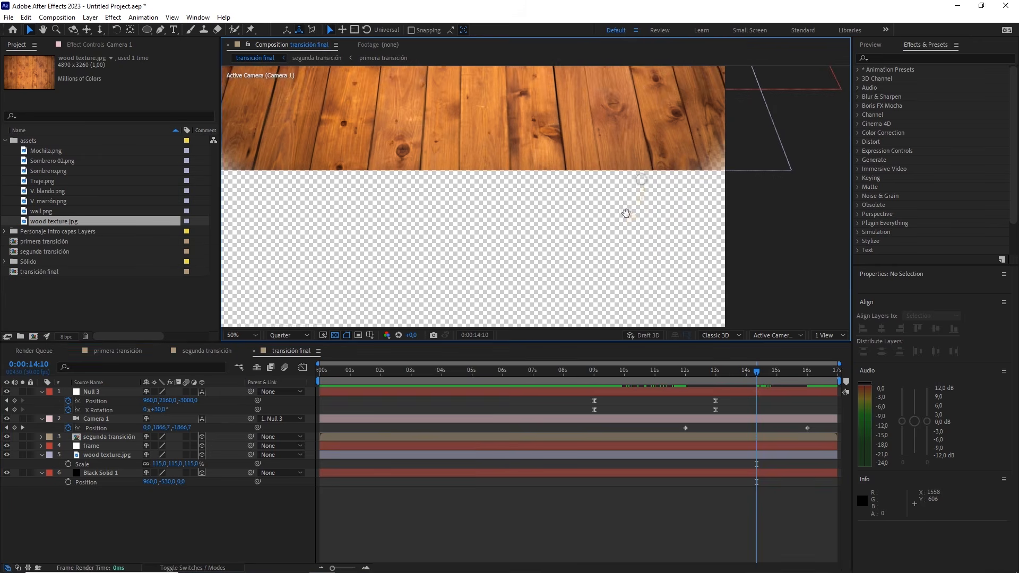
click(323, 336)
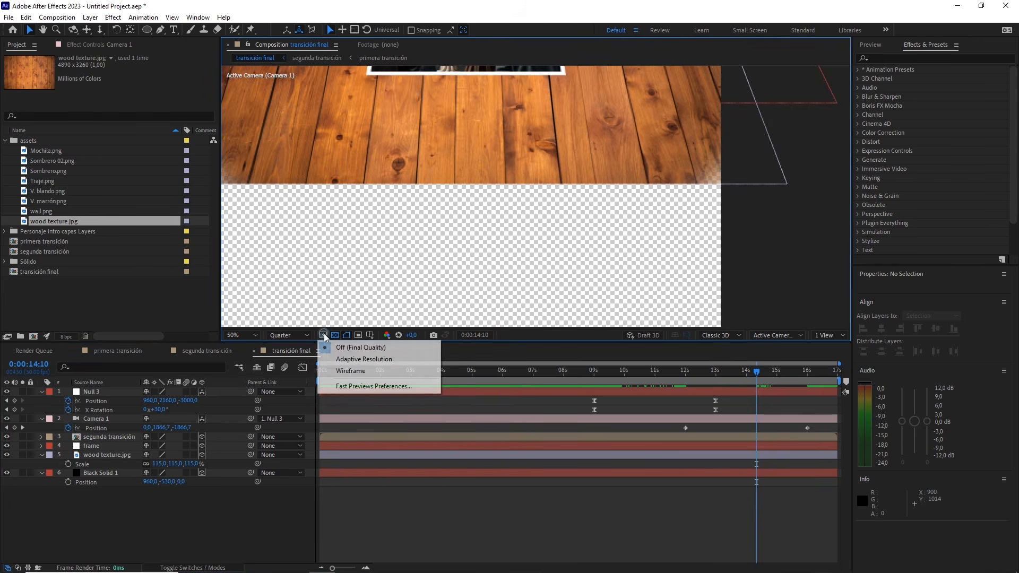
click(336, 336)
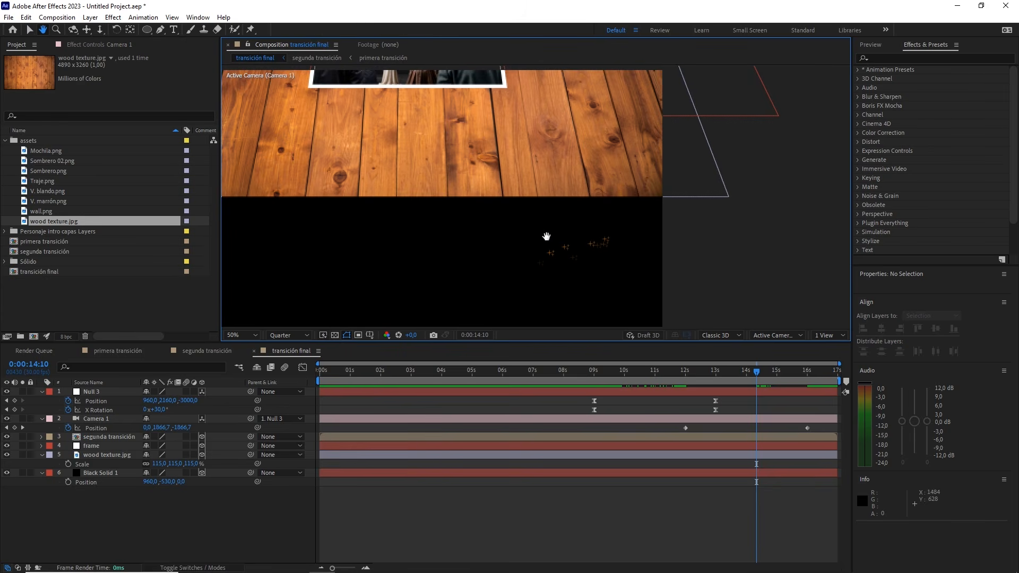
Extend the wood texture's mask downward past the table's front edge and widen its lower curve, checking it along the camera move
click(693, 186)
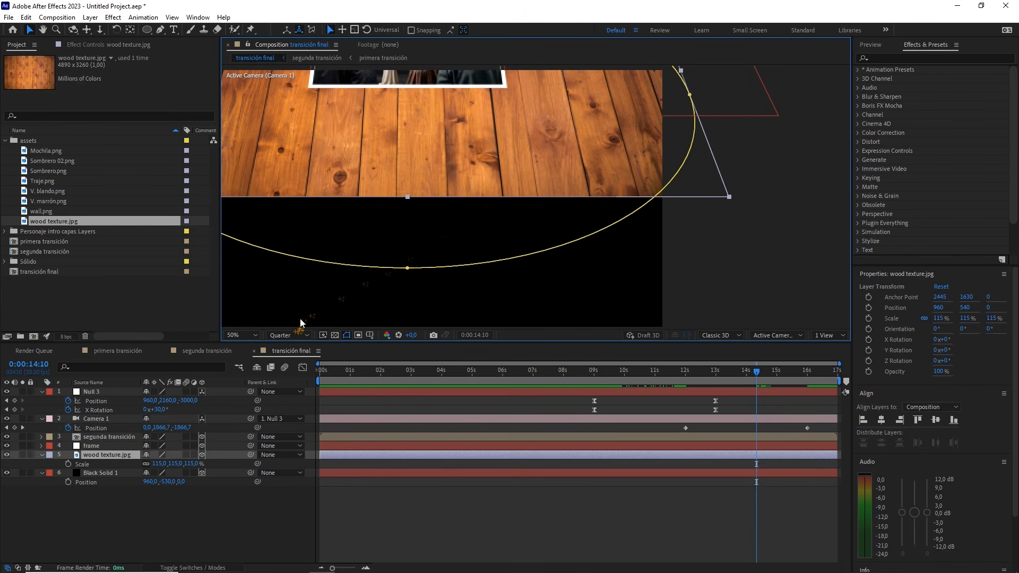
drag(508, 165, 557, 187)
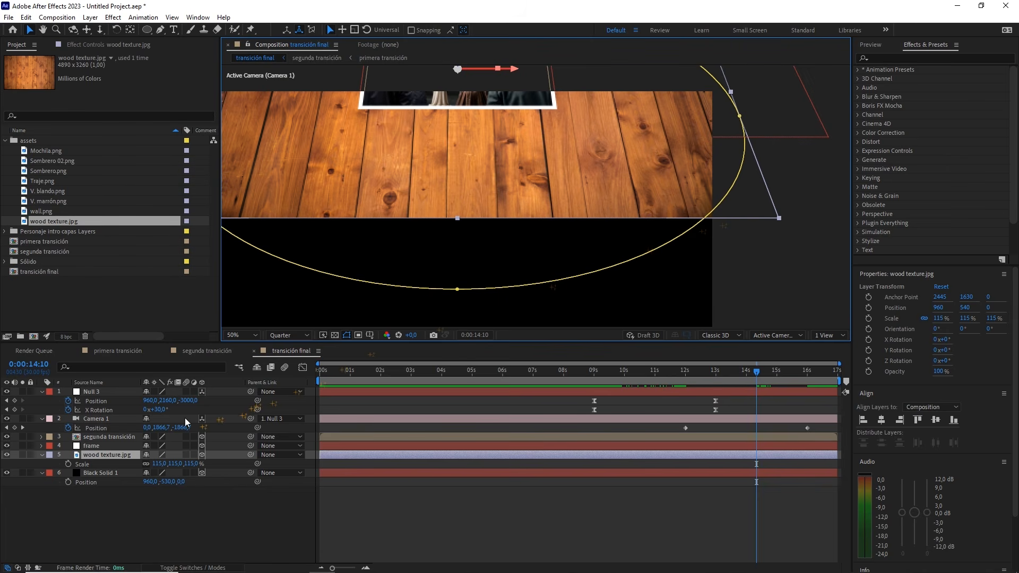
scroll(549, 215, down, 2)
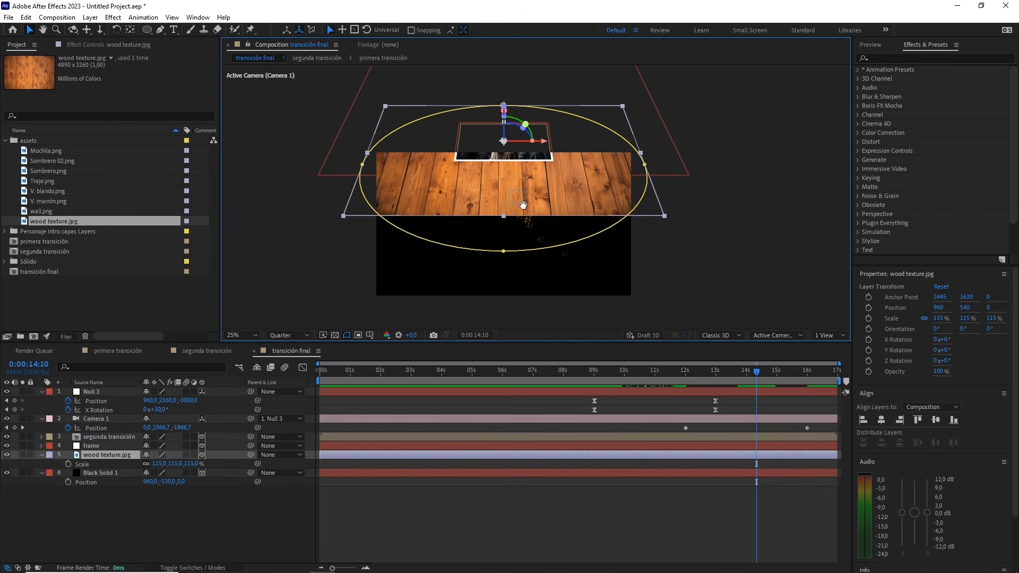
click(503, 251)
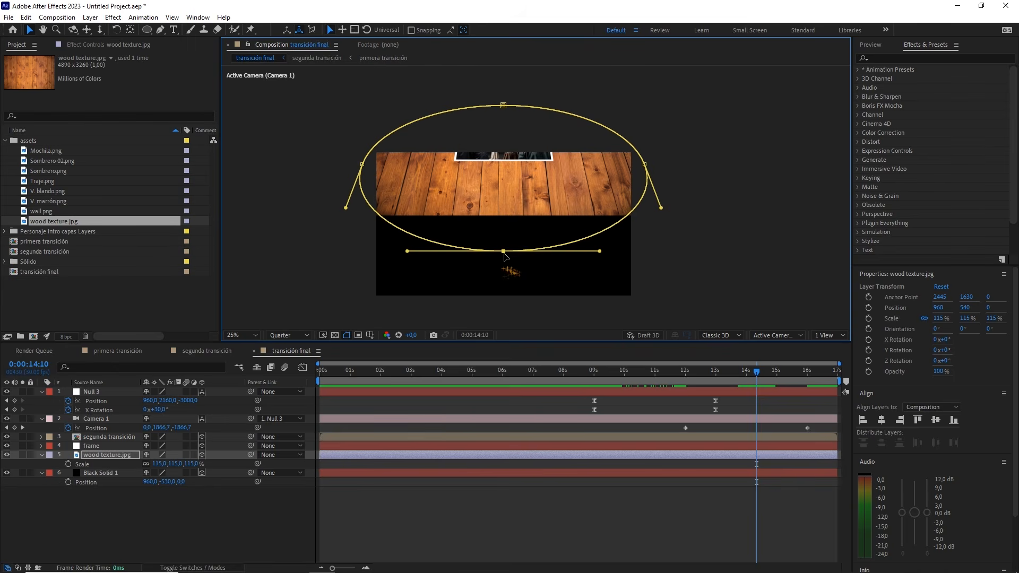
drag(504, 253, 462, 298)
drag(570, 297, 647, 301)
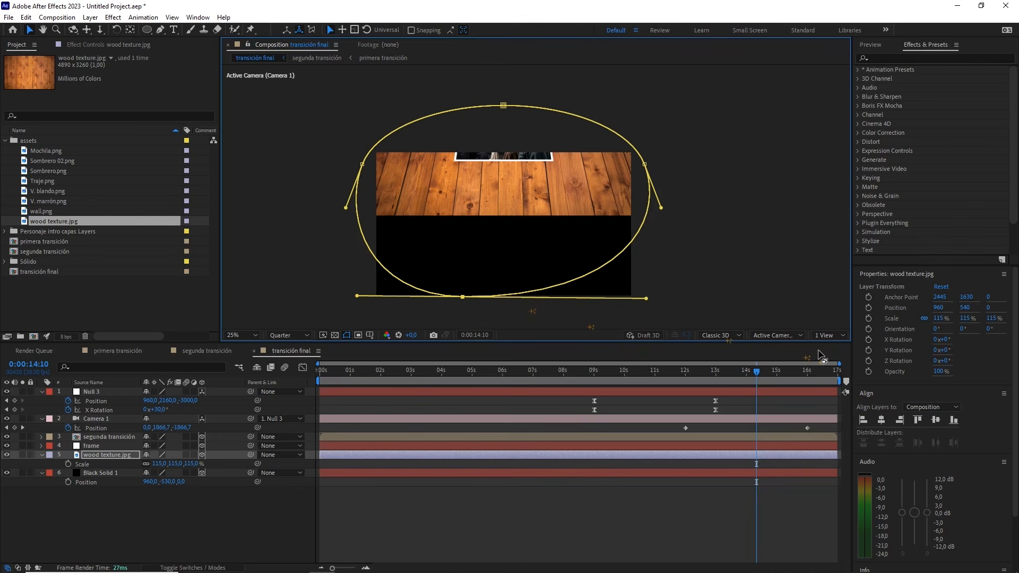
mouse_move(730, 375)
mouse_down()
mouse_move(658, 375)
mouse_move(747, 366)
mouse_up()
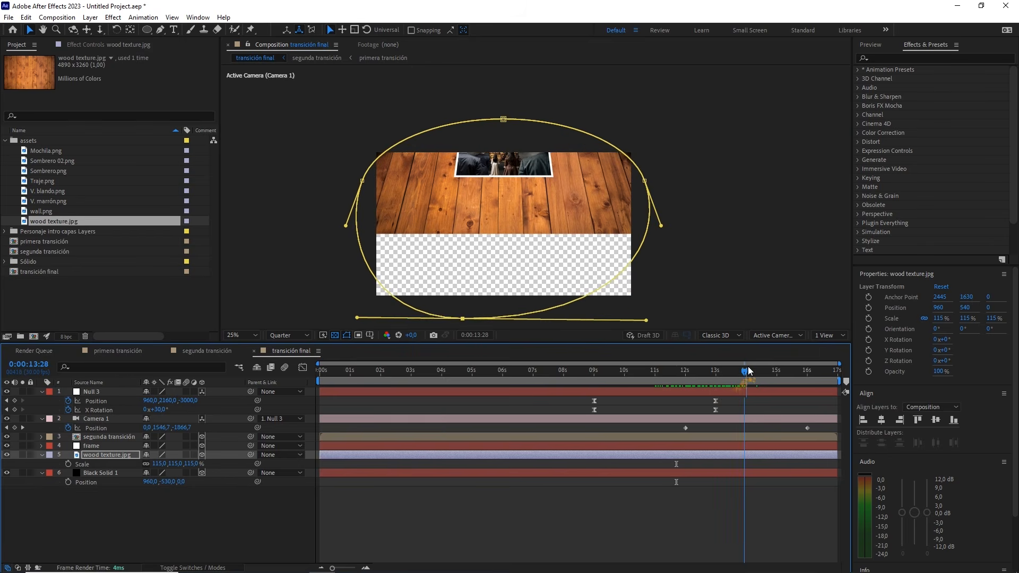
Apply Easy Ease to both Camera 1 position keyframes and set their incoming and outgoing velocity influence to 65%
drag(668, 423, 812, 434)
key(F9)
right_click(807, 427)
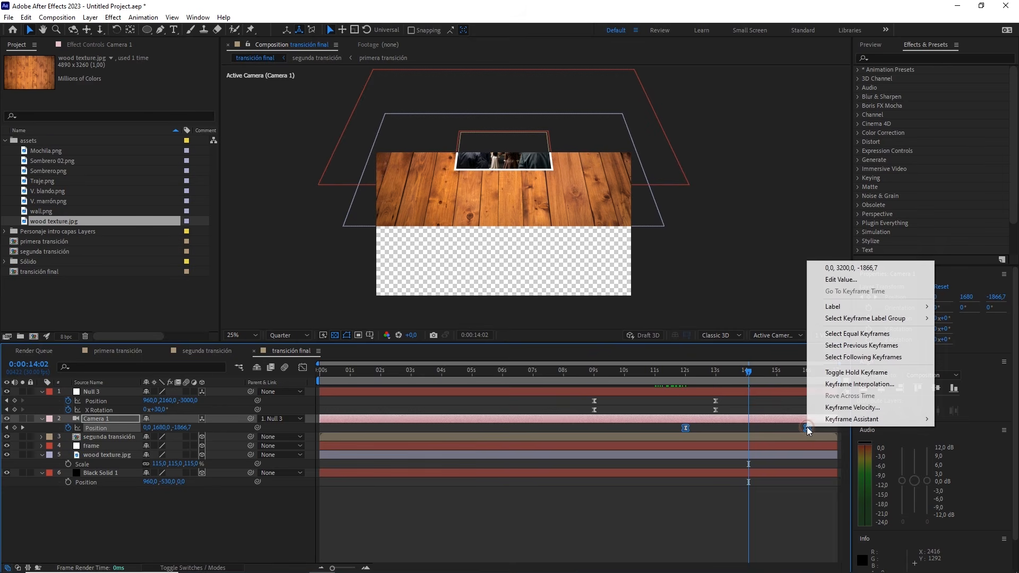
click(824, 409)
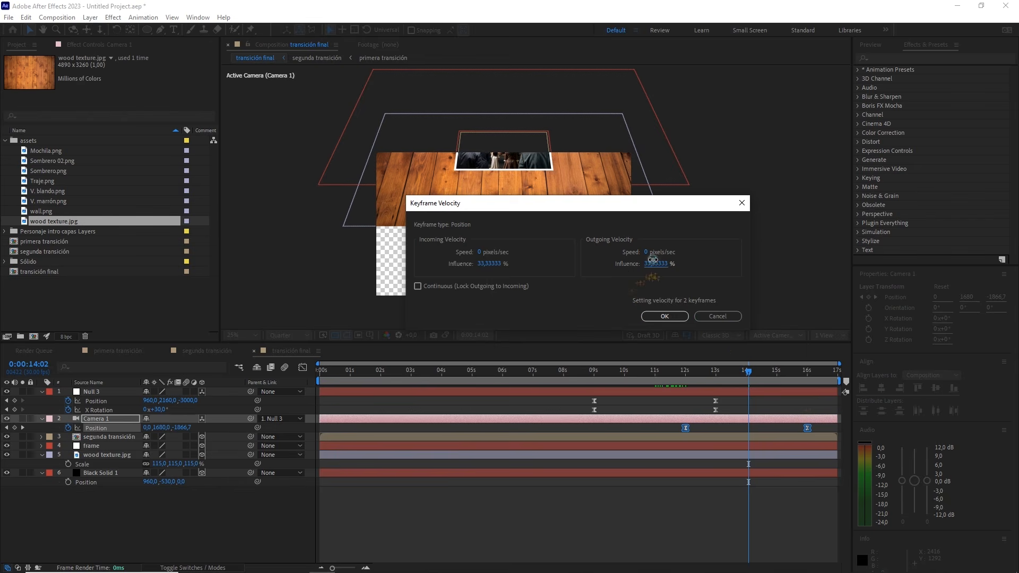
double_click(664, 264)
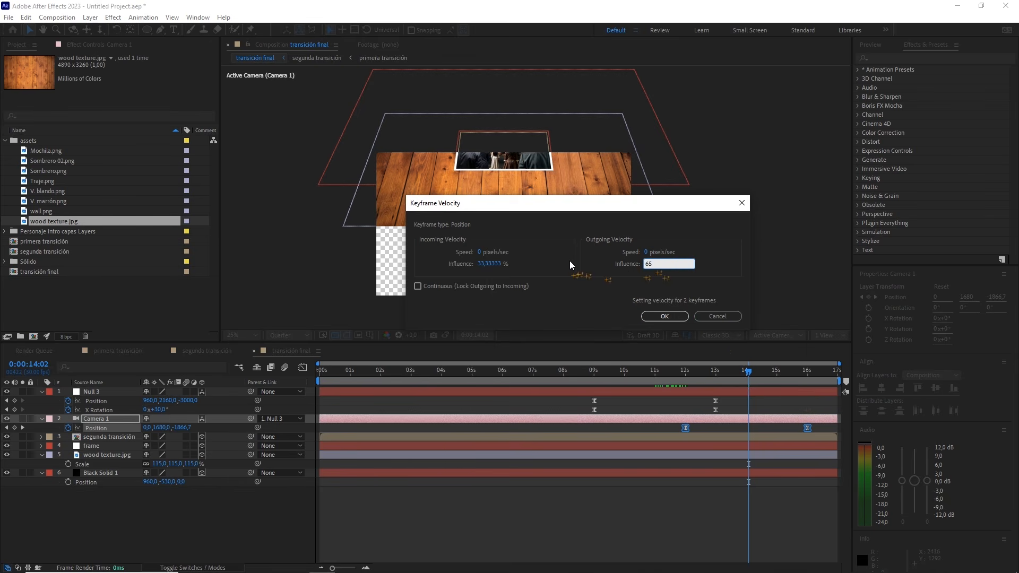
click(491, 263)
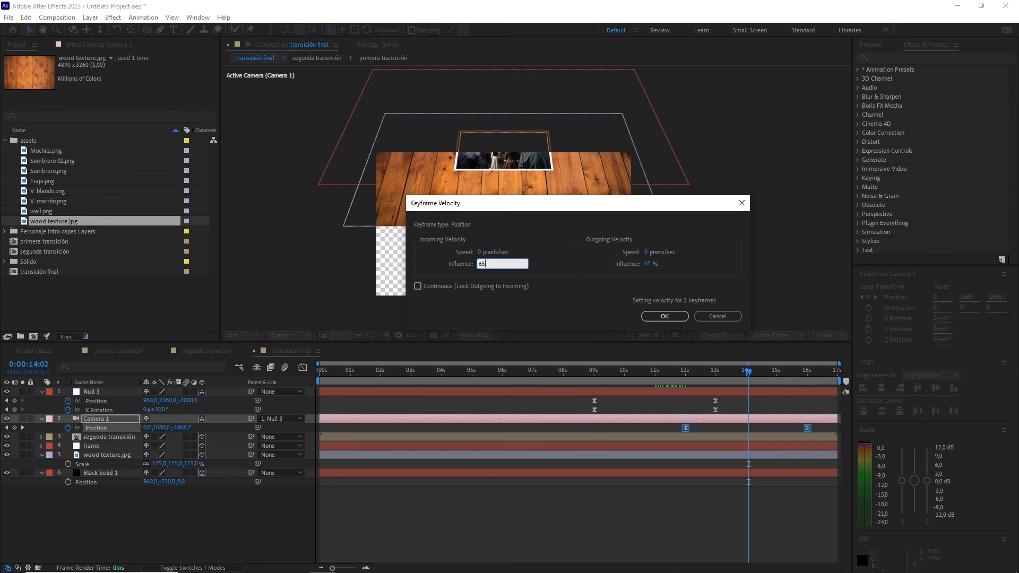
click(661, 315)
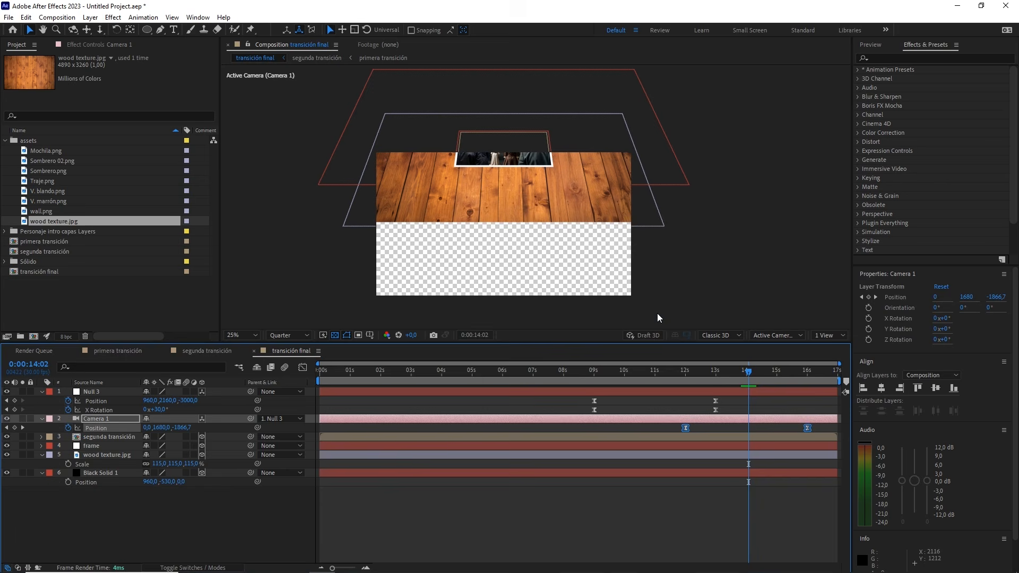
Preview the eased camera move and return the playhead to 12 seconds
click(755, 371)
drag(750, 371, 673, 358)
key(space)
click(685, 373)
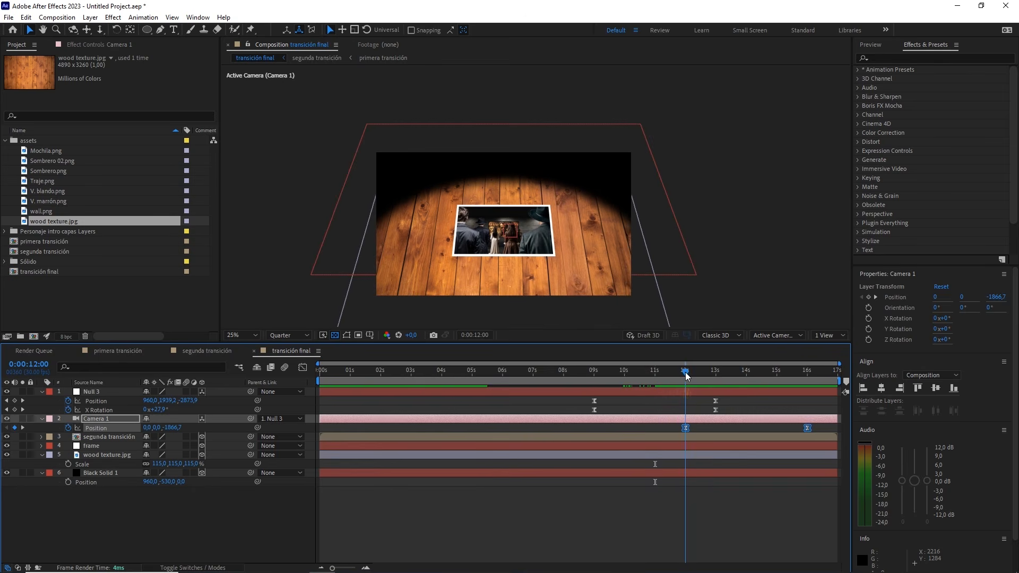
Create a new composition from the wood texture.jpg footage
click(142, 293)
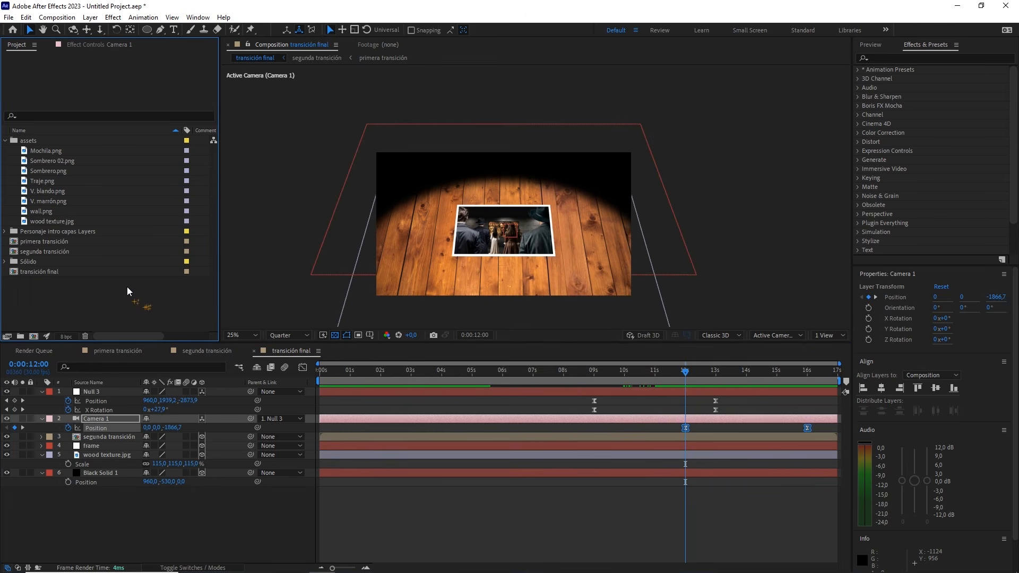
click(55, 224)
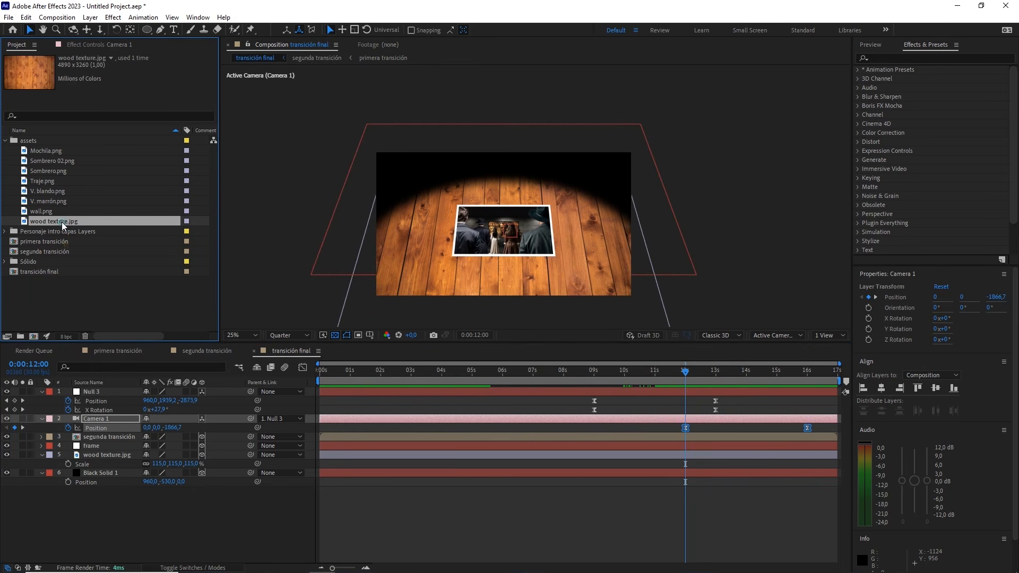
drag(61, 222, 35, 335)
scroll(467, 183, down, 1)
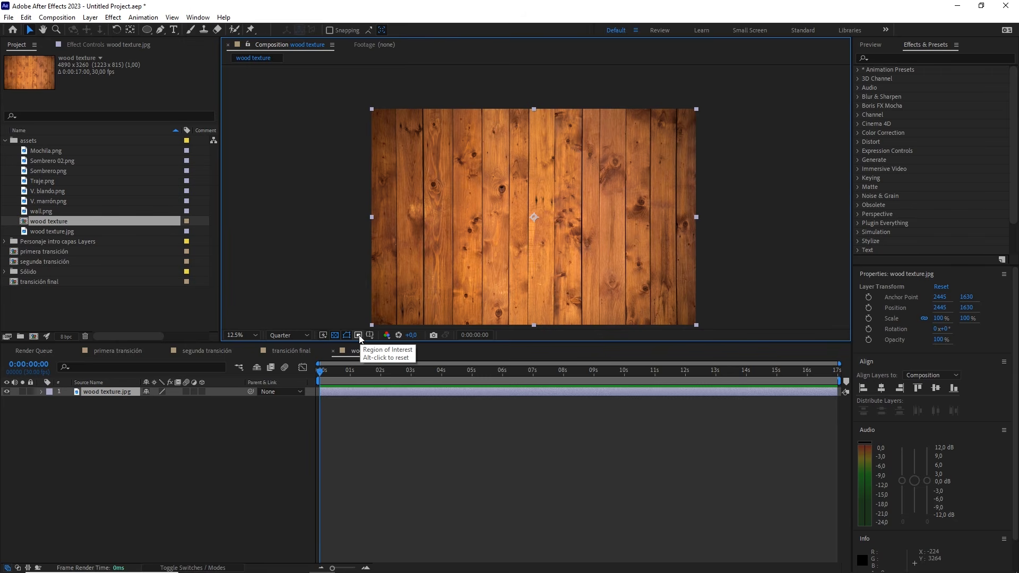
Crop the wood texture composition to a region of interest covering a single full-height plank, about 184 x 3260 px
click(359, 336)
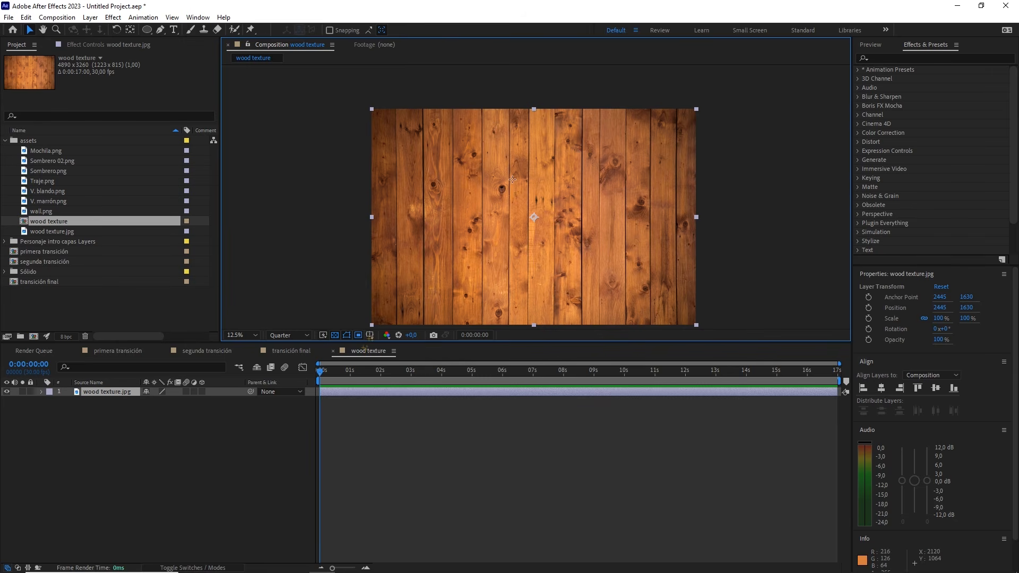
drag(521, 186, 523, 158)
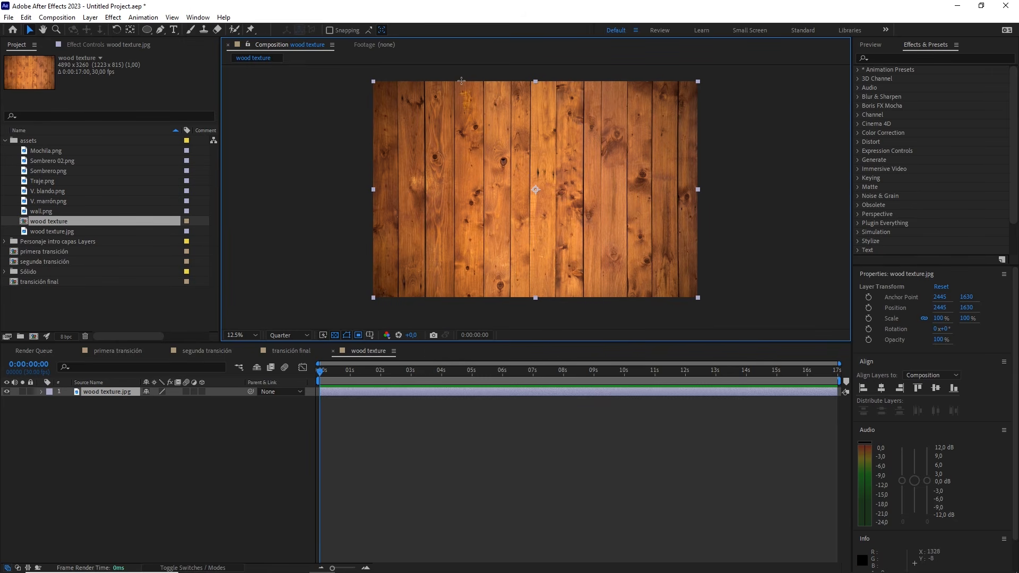
drag(459, 79, 473, 300)
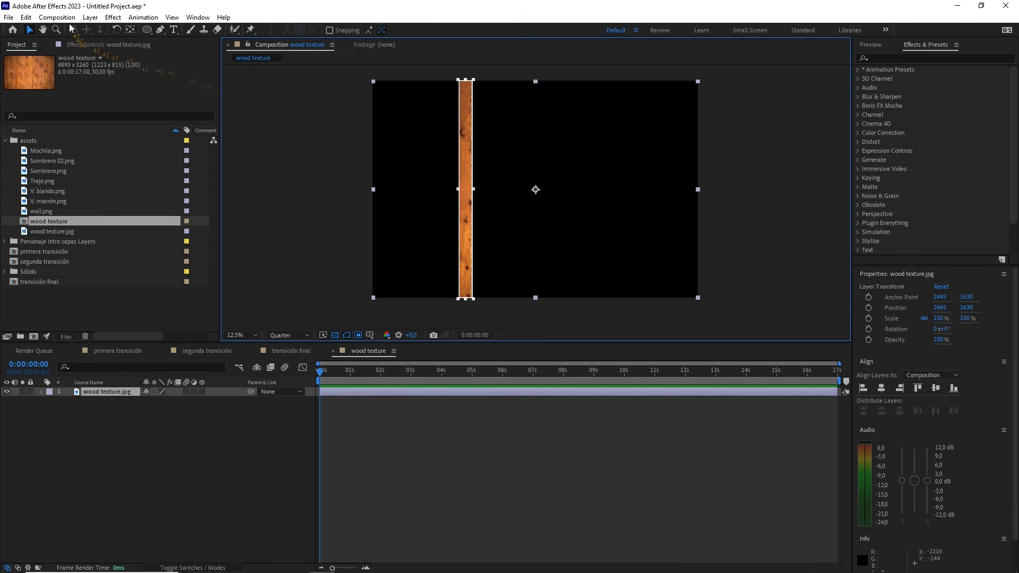
click(57, 17)
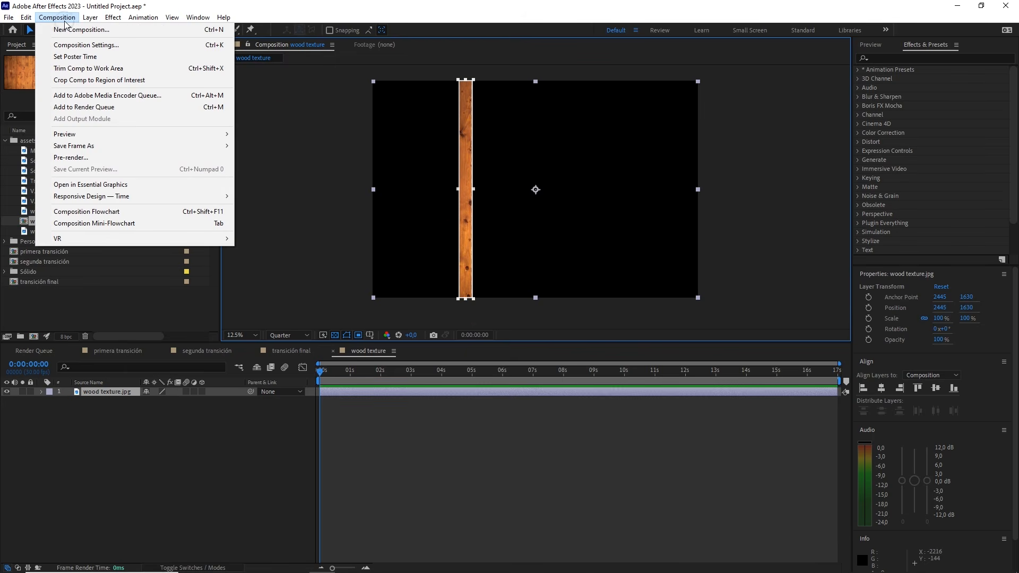
click(113, 81)
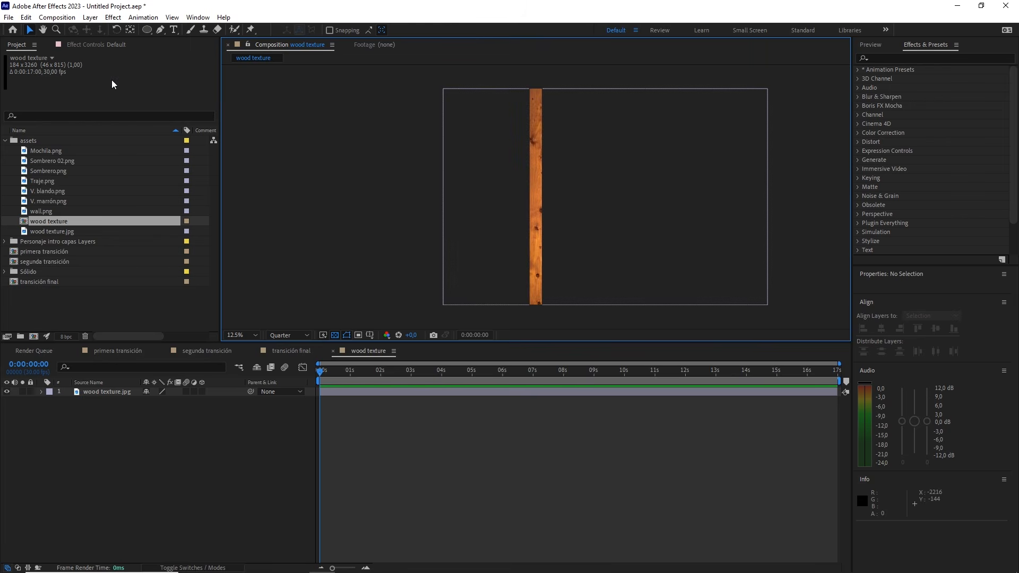
Place the cropped wood texture composition above segunda transición in transición final and make it a 3D layer
click(294, 350)
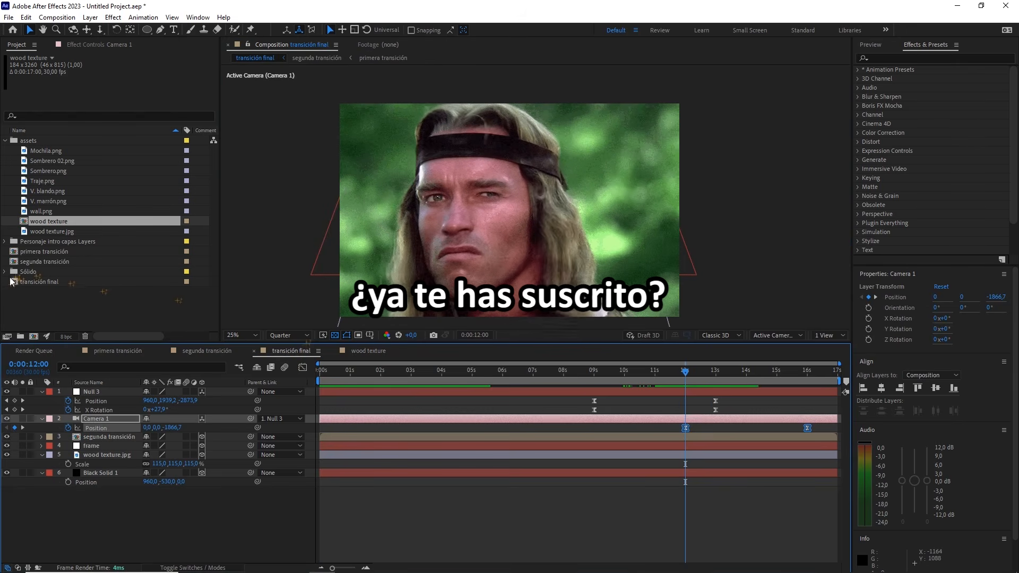
drag(58, 319, 110, 431)
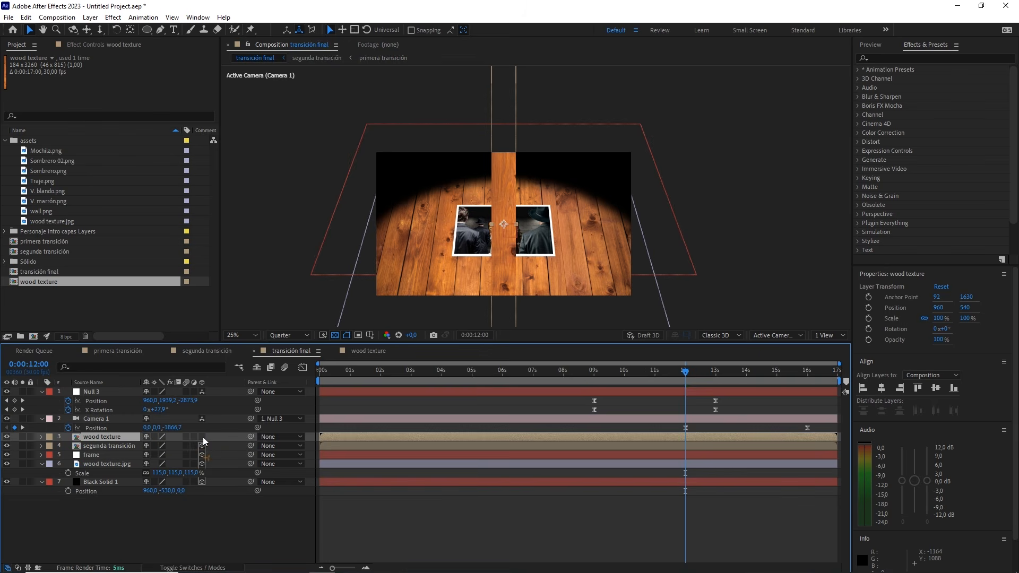
click(202, 437)
Move the playhead to 0:00:13:28 and set the wood texture plank layer's Z Rotation to 90°
drag(683, 373, 745, 373)
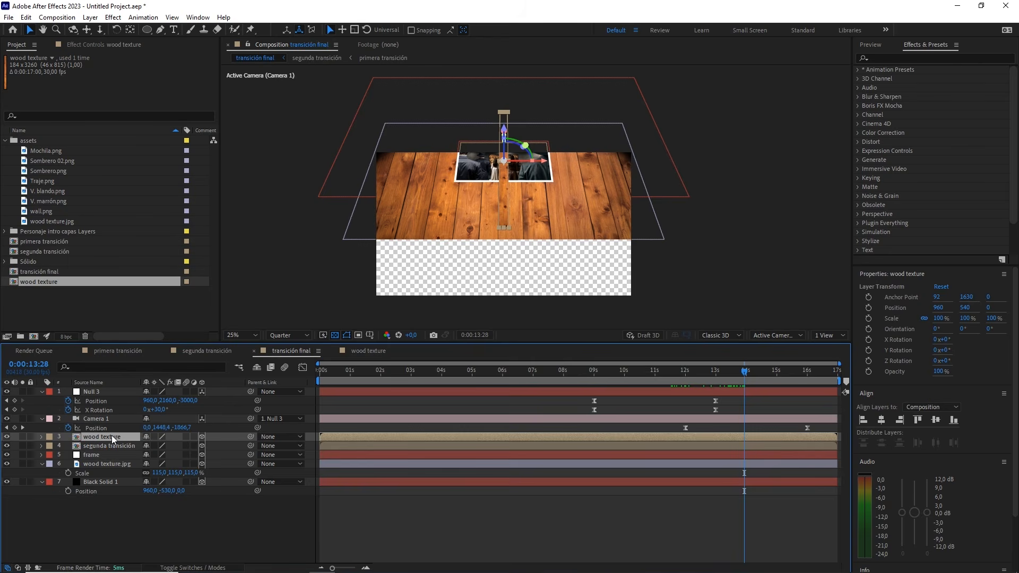
key(r)
drag(160, 472, 204, 471)
click(171, 473)
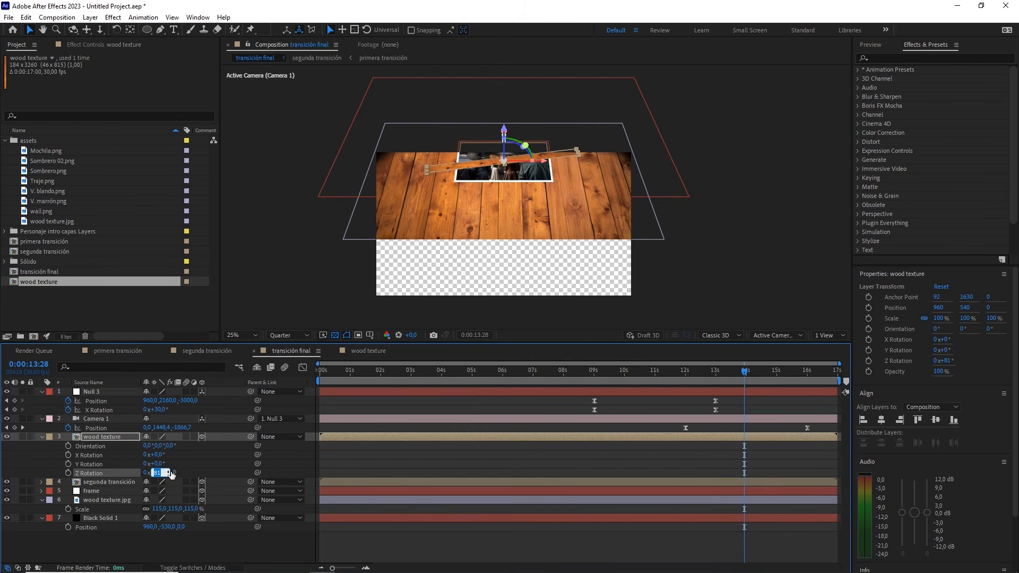
text(90)
key(Return)
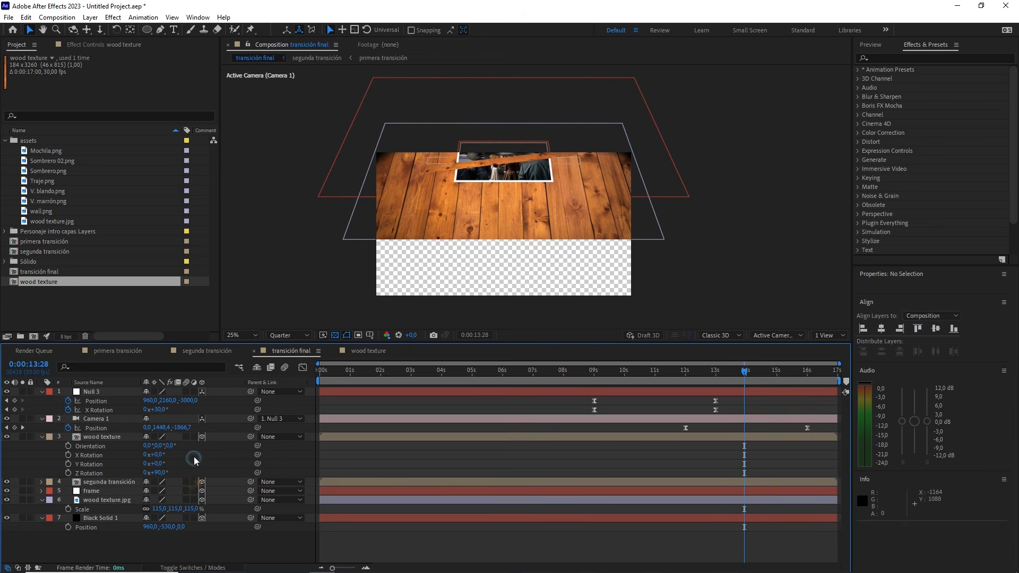
Set the wood texture plank layer's X Rotation to 30° so it matches the tilt of Null 3
click(160, 409)
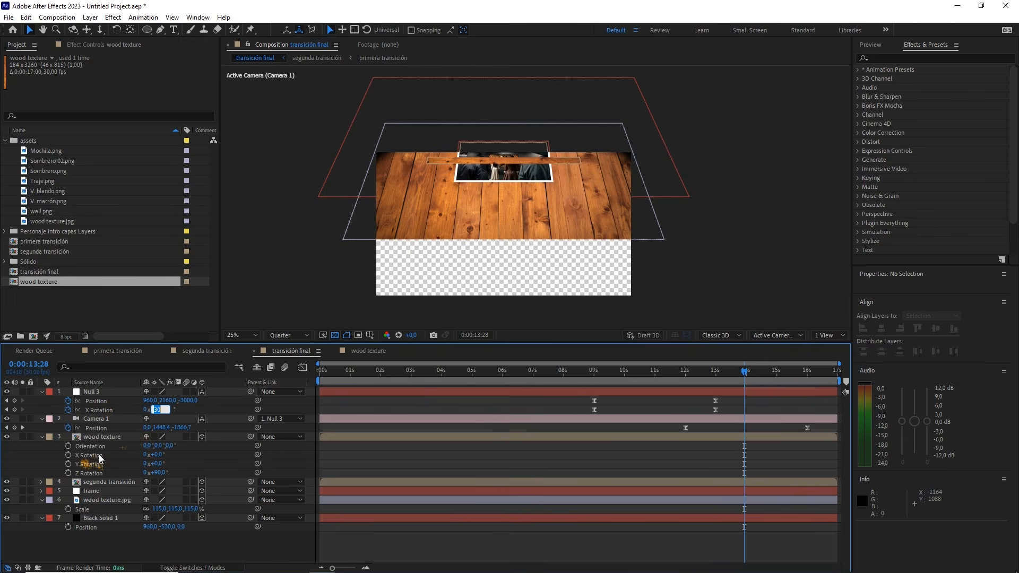
click(98, 437)
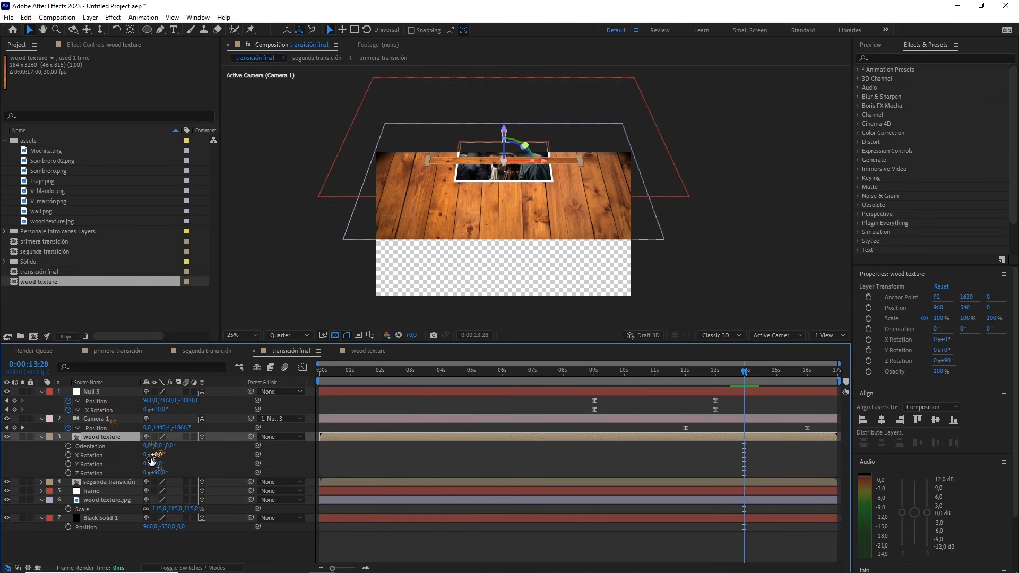
drag(163, 458, 174, 454)
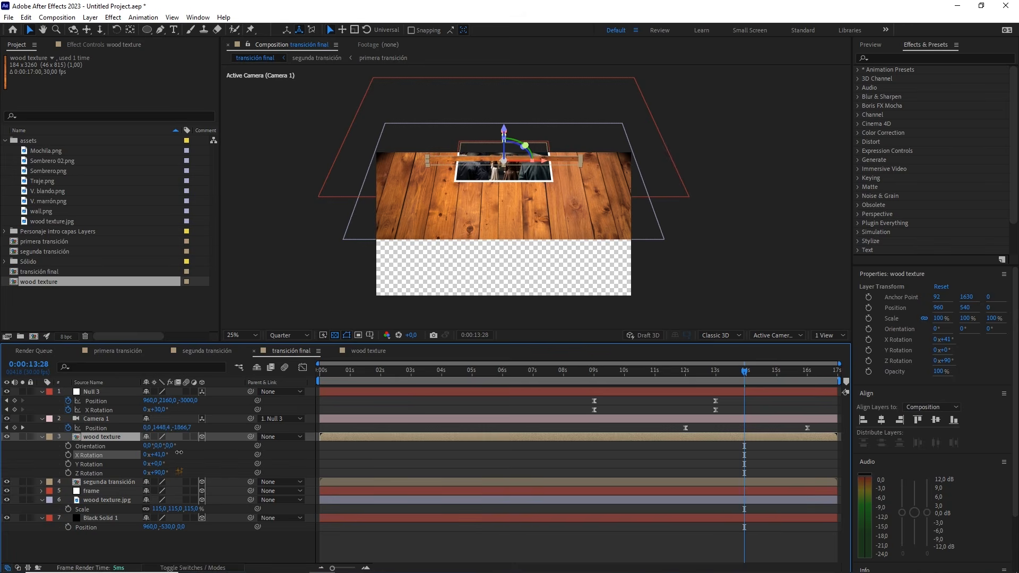
click(158, 455)
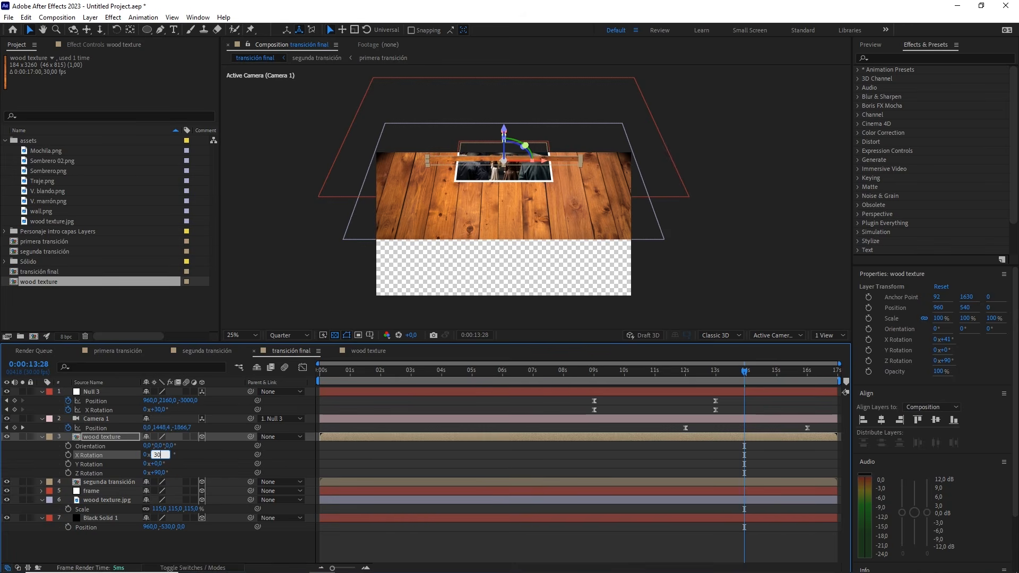
text(30)
key(Return)
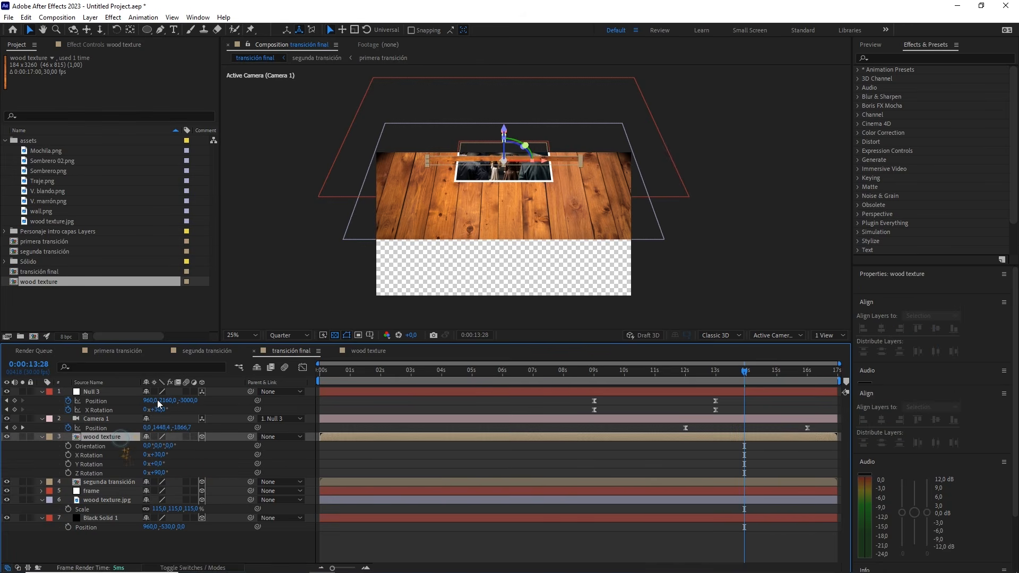
Move the plank down below the table surface, turn on snapping and align it with the table's front edge
scroll(476, 219, up, 2)
click(470, 187)
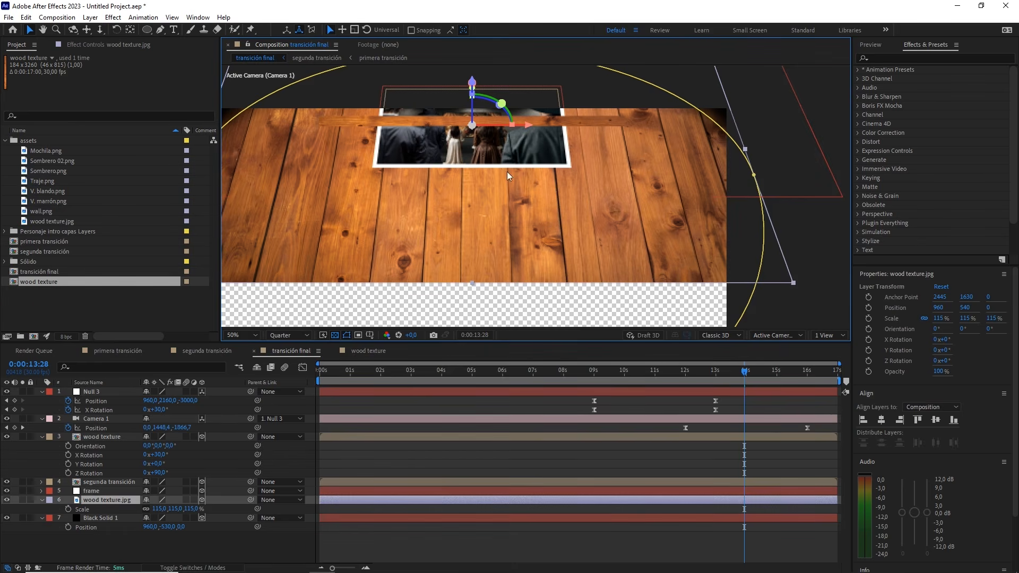
key(space)
drag(468, 152, 525, 152)
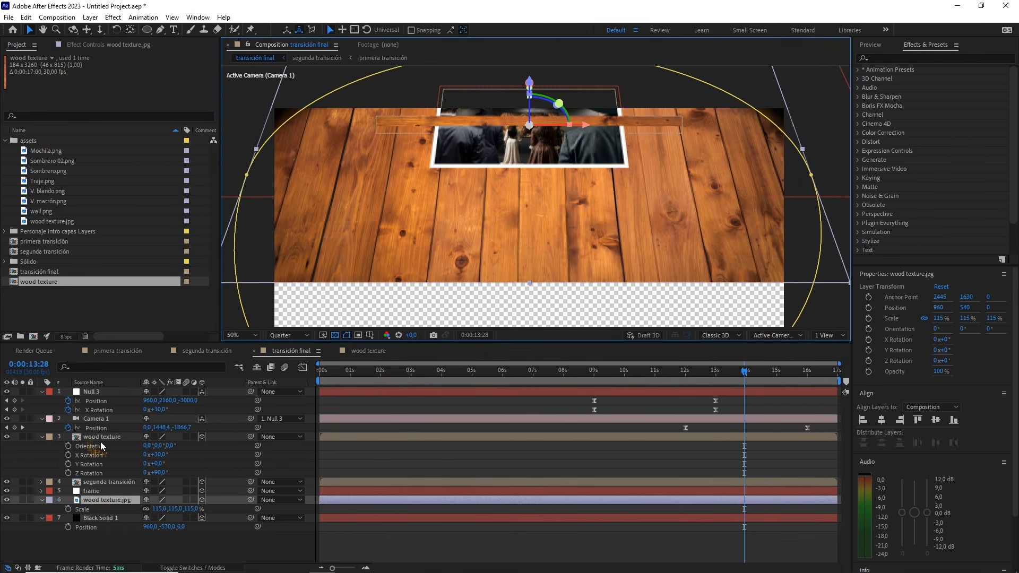
click(406, 127)
drag(435, 137, 456, 302)
key(space)
drag(488, 235, 507, 186)
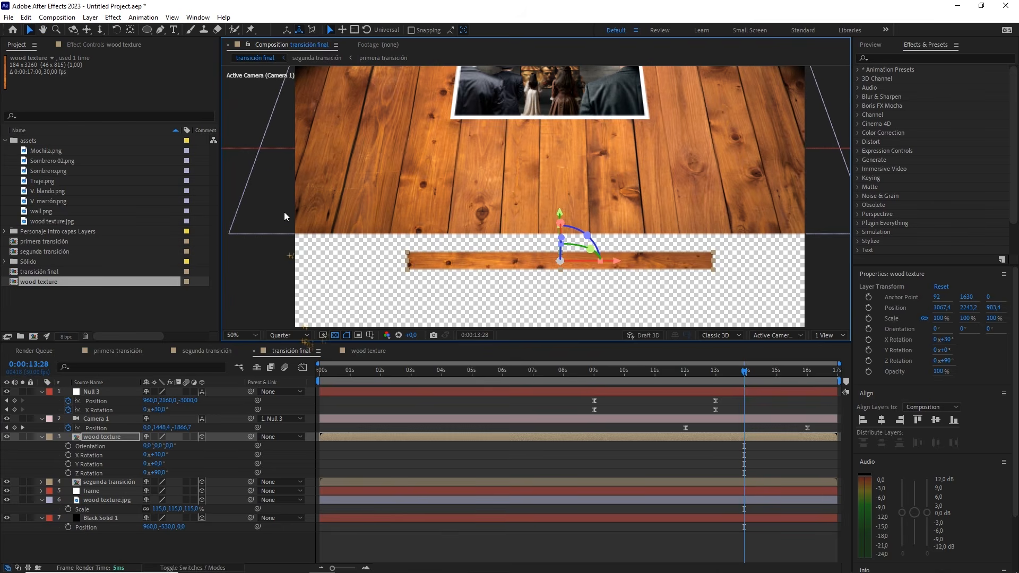
click(412, 30)
drag(544, 253, 545, 249)
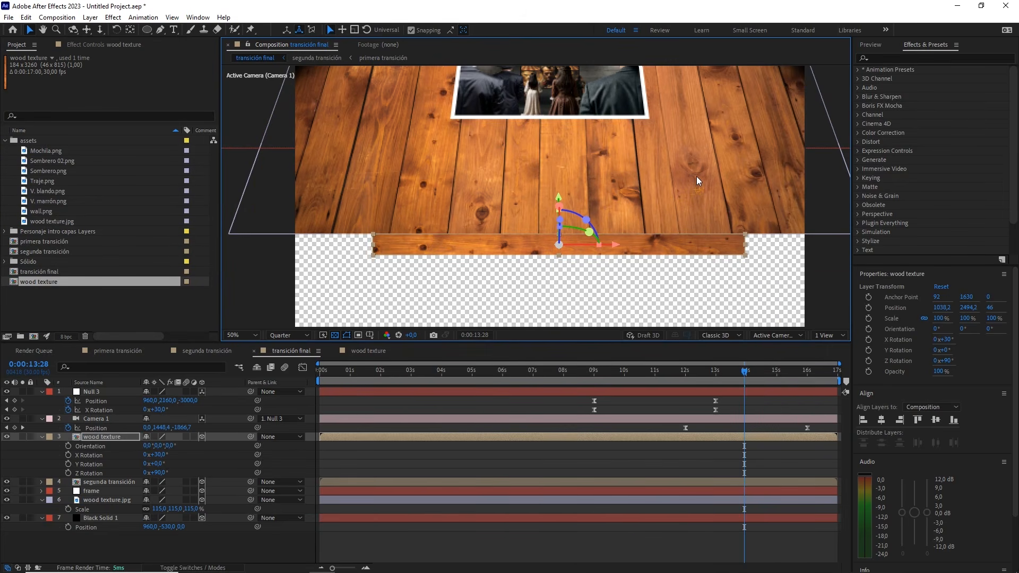
Scale the wood texture plank layer uniformly to 151% so it spans the full frame width
key(comma)
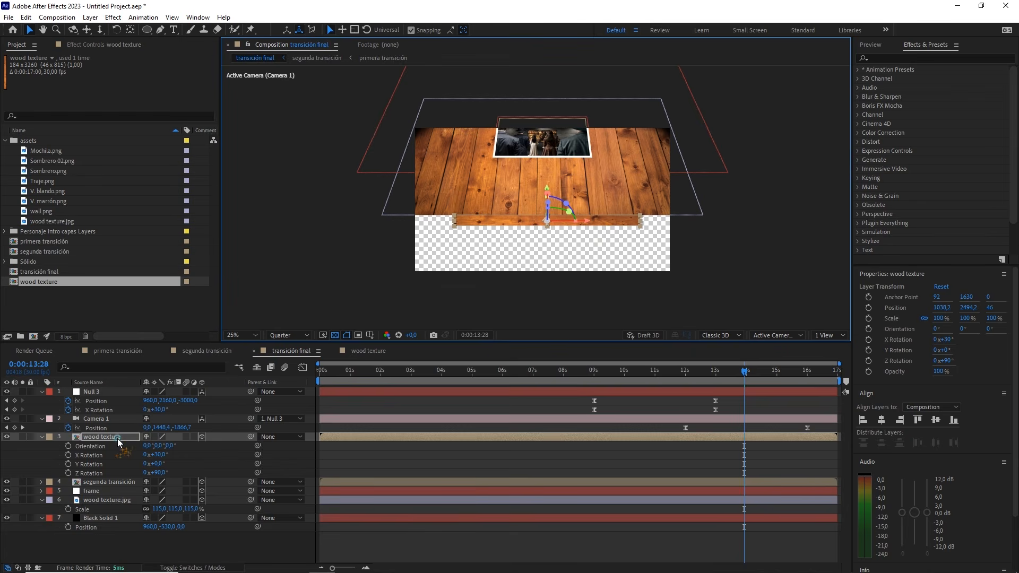
key(s)
drag(190, 445, 217, 445)
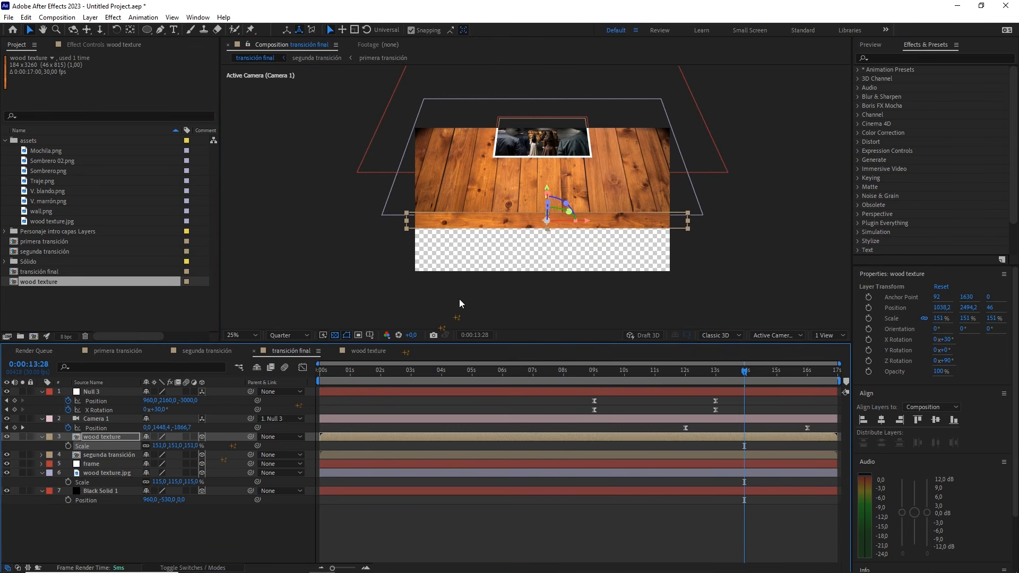
Reposition the enlarged plank flush against the table's front edge, at about 1028.6, 2534.8, 69.5
key(period)
drag(531, 242, 510, 189)
key(period)
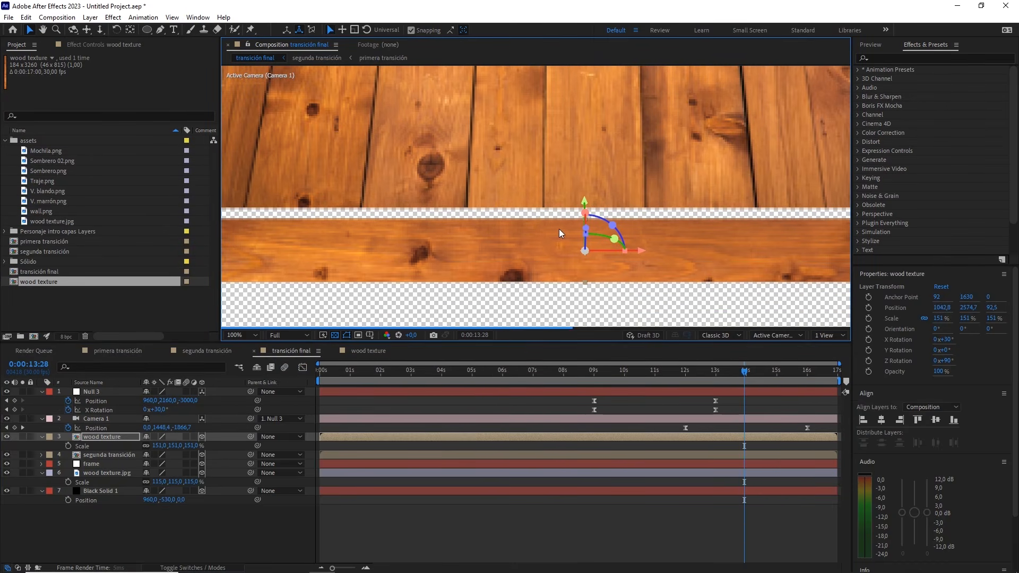
drag(564, 228, 566, 221)
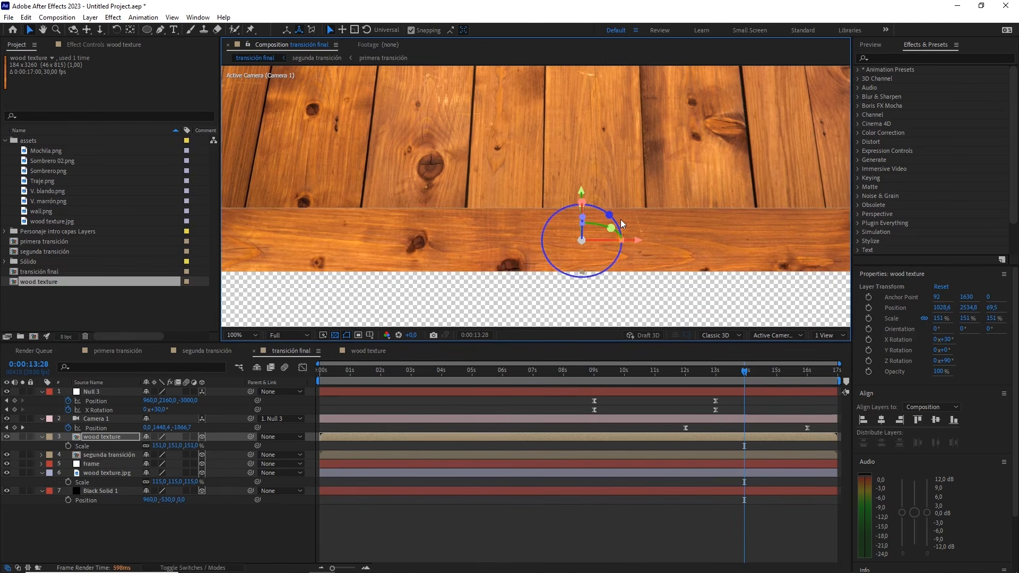
scroll(620, 217, down, 1)
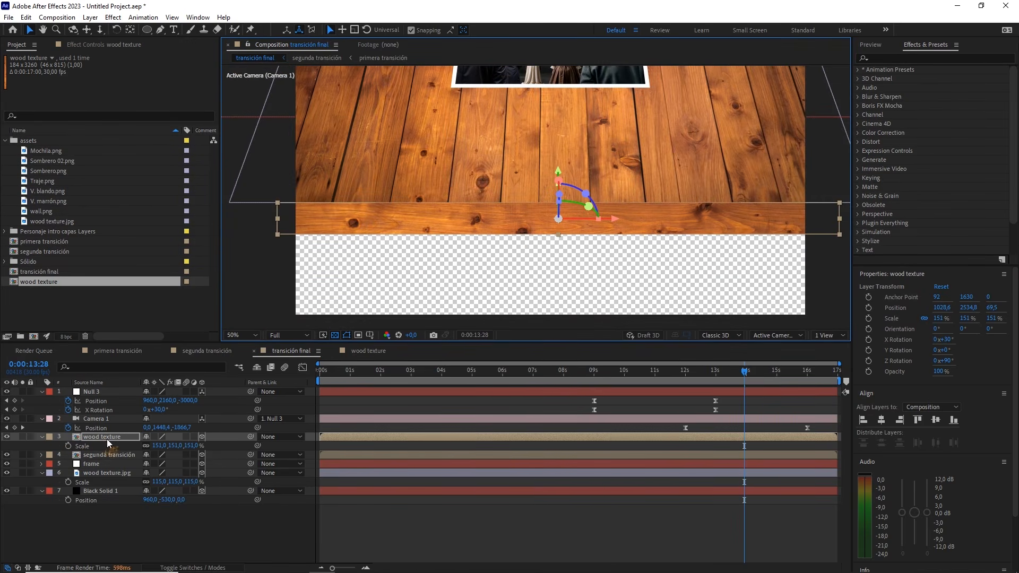
Apply the Levels effect to the wood texture plank and darken it by lowering Output White to 118
click(908, 58)
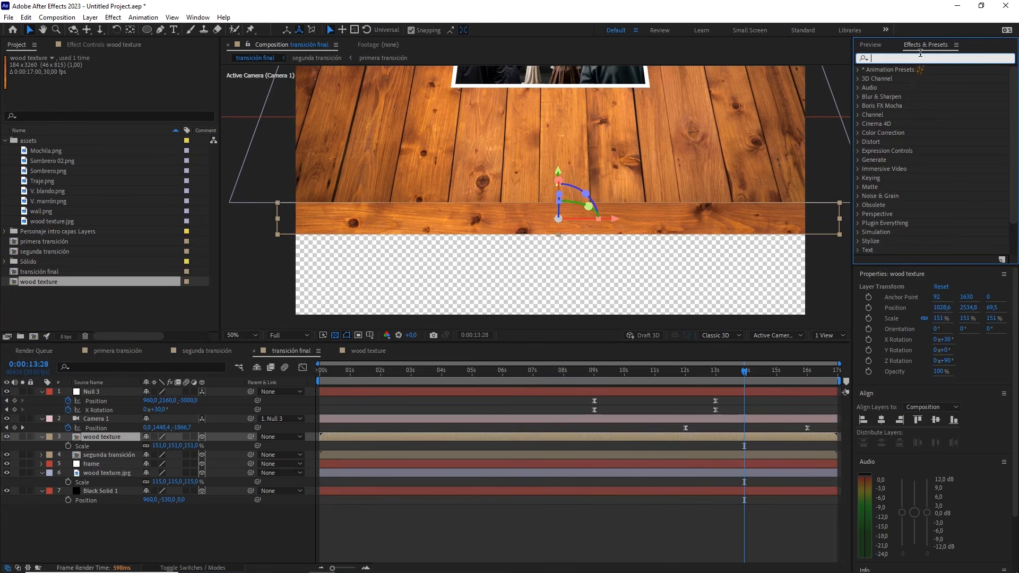
text(level)
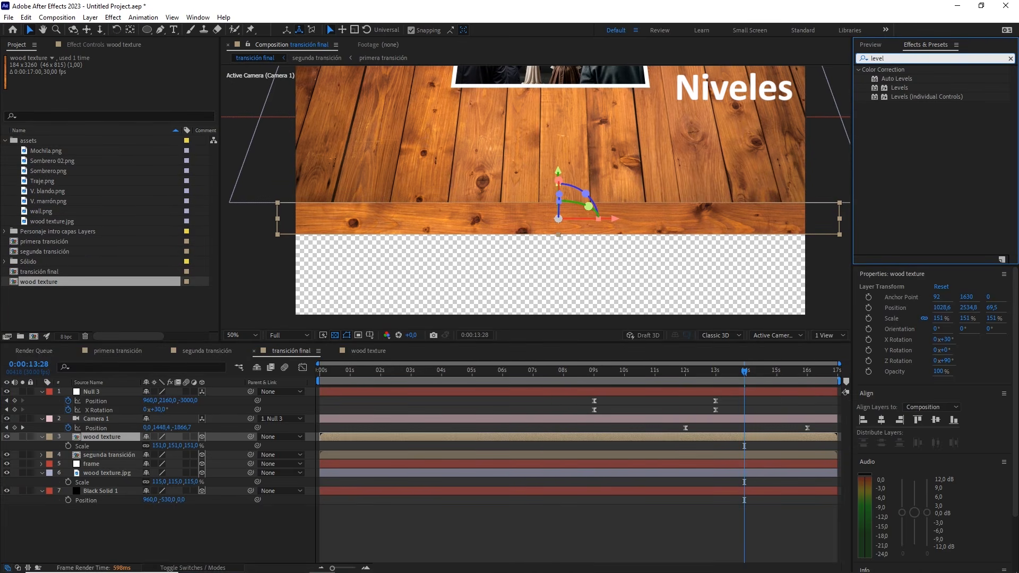
drag(918, 84, 111, 435)
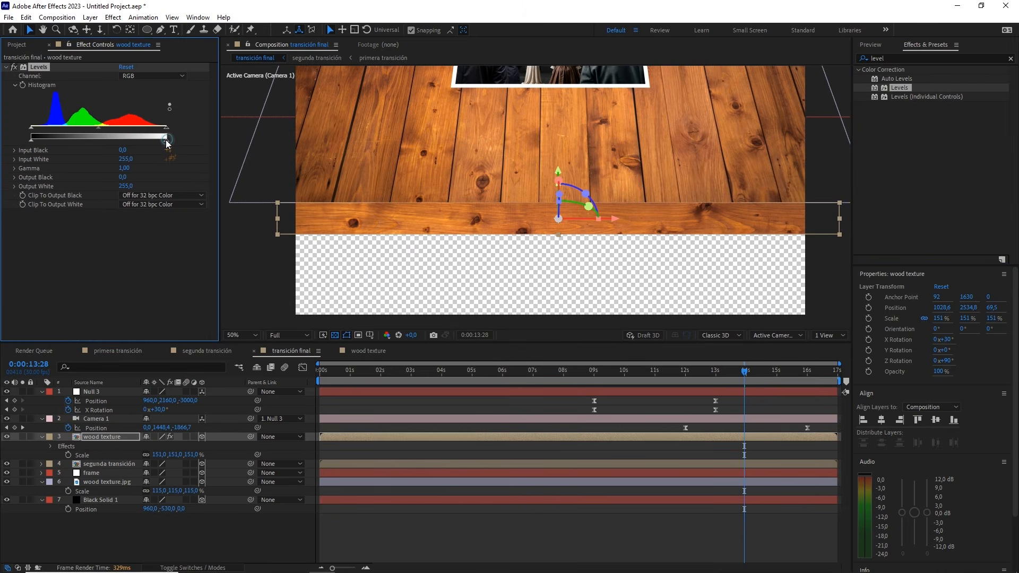
drag(167, 140, 94, 139)
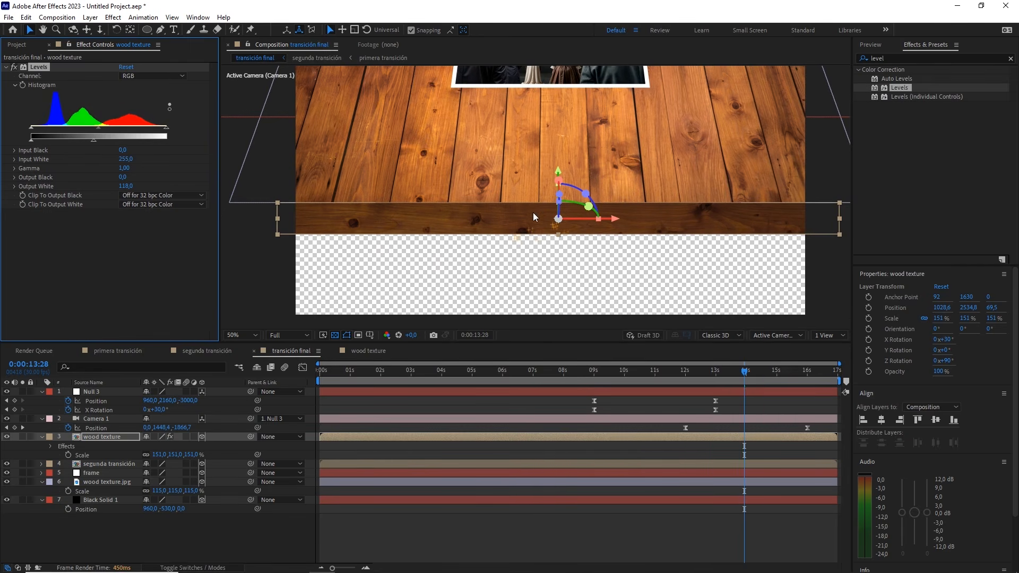
key(comma)
key(comma)
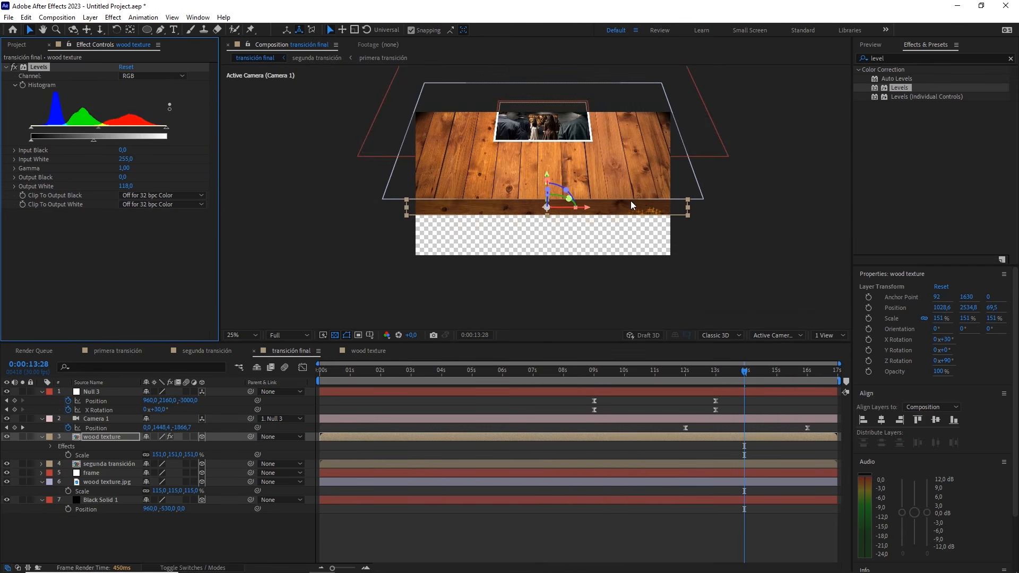
click(723, 265)
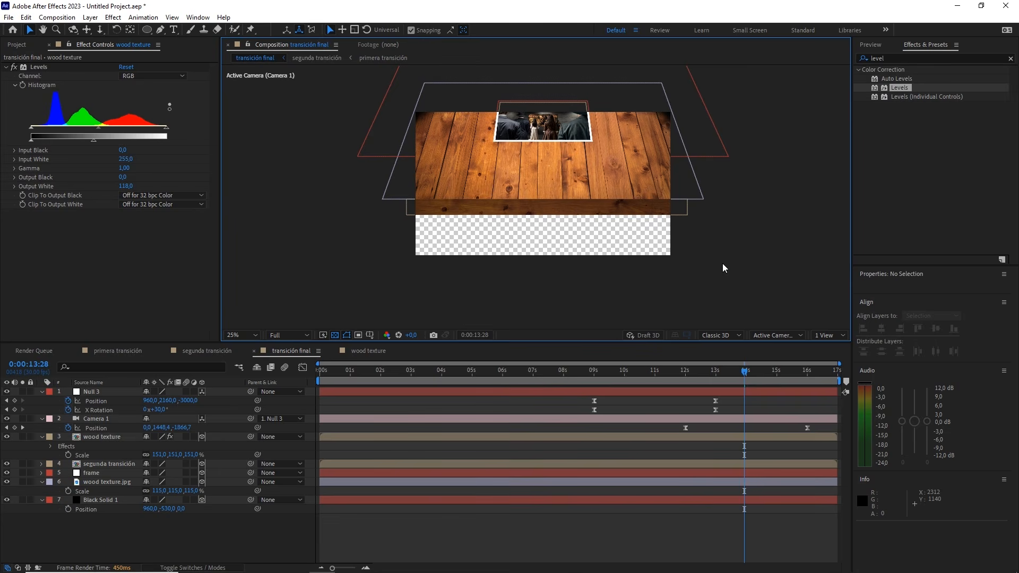
Return to 12 seconds, then close segunda transición's graph editor and enable motion blur for that composition and its layers from primera transición to wall.png
drag(750, 380, 697, 372)
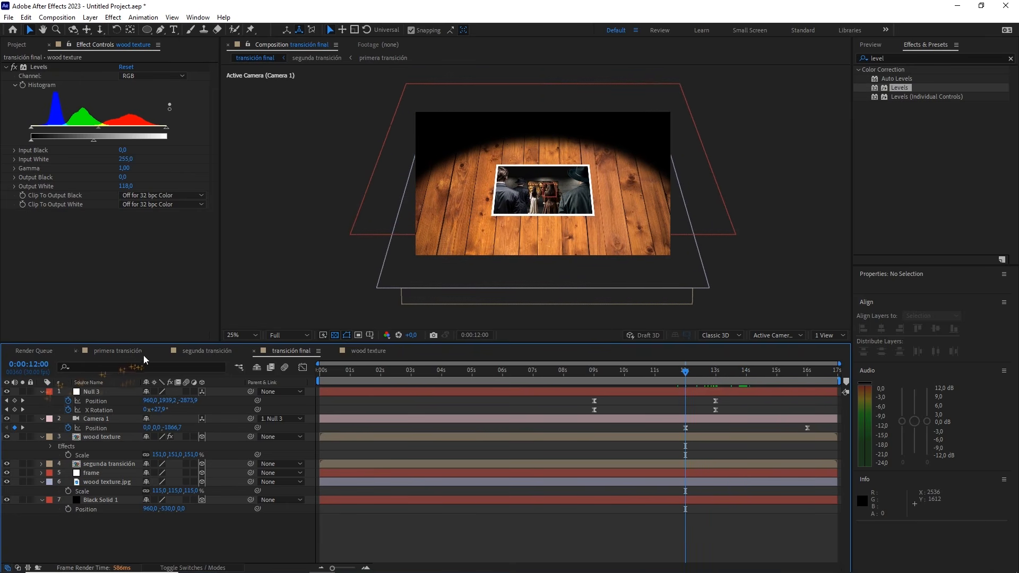
click(205, 350)
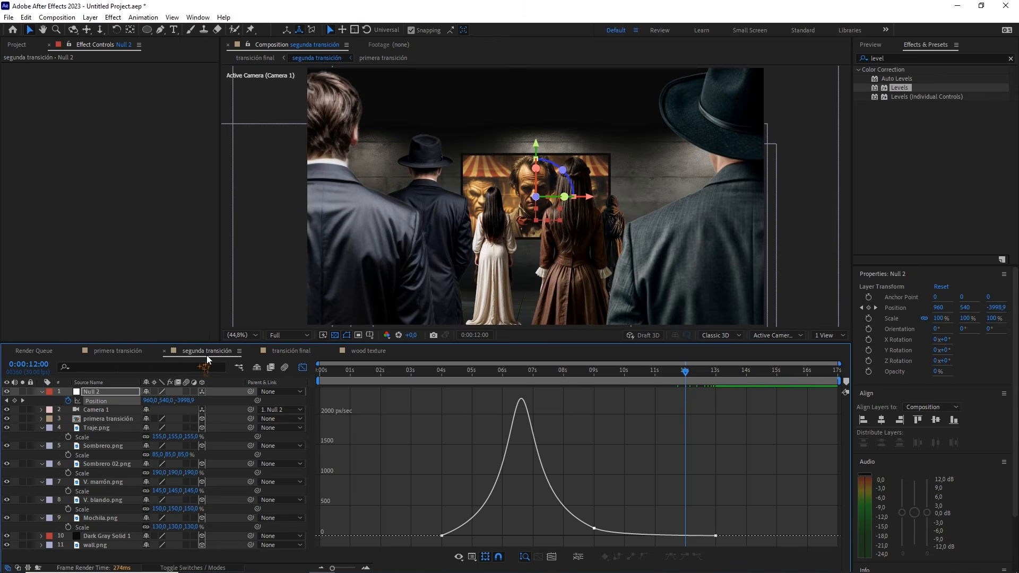
key(ctrl+a)
key(u)
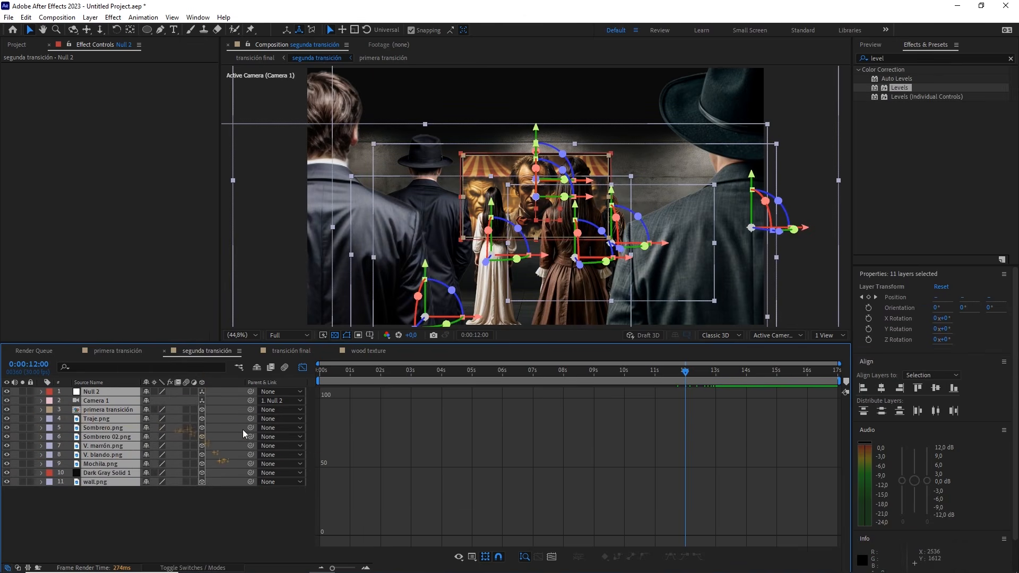
click(304, 367)
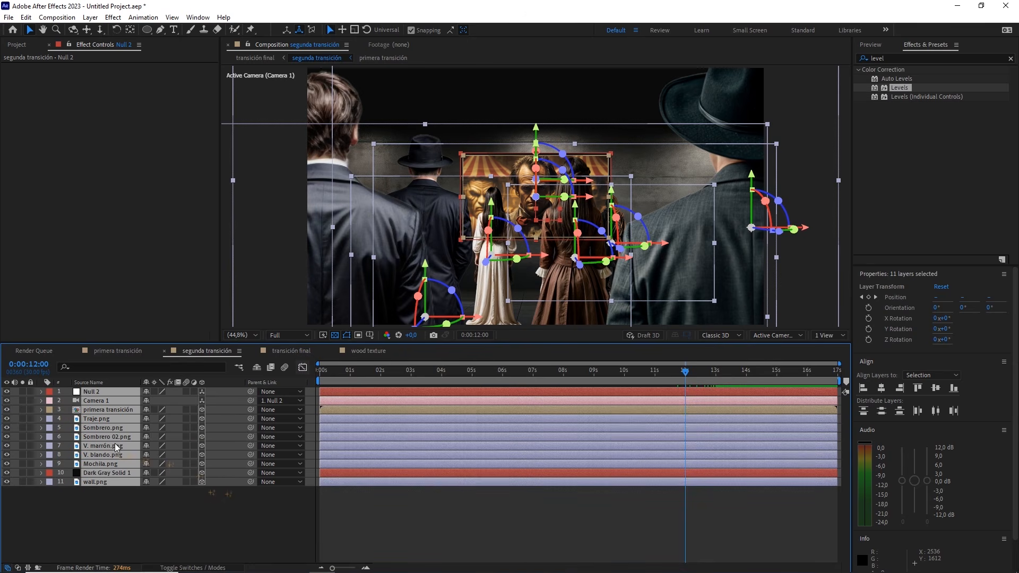
click(117, 494)
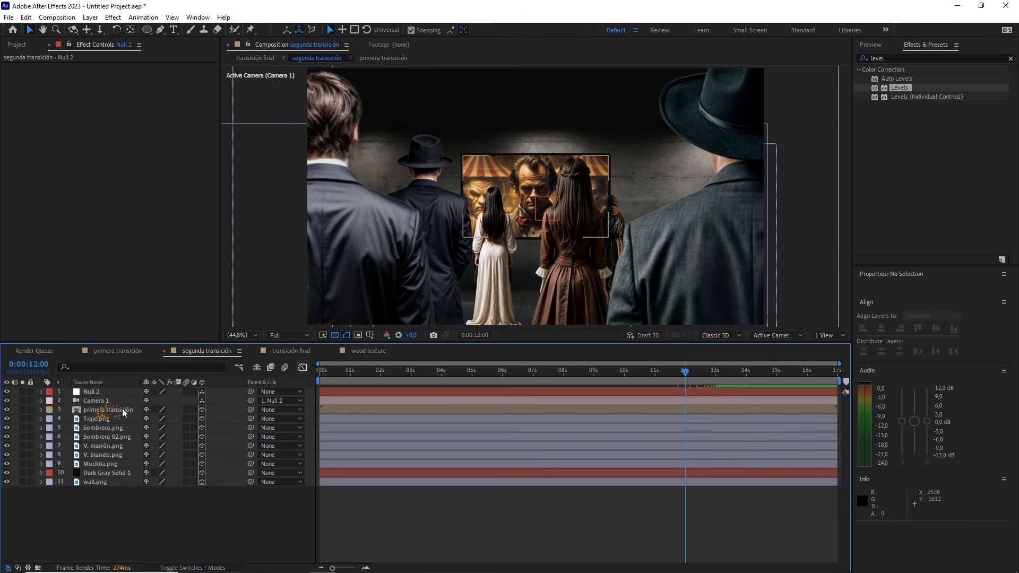
drag(185, 410, 190, 488)
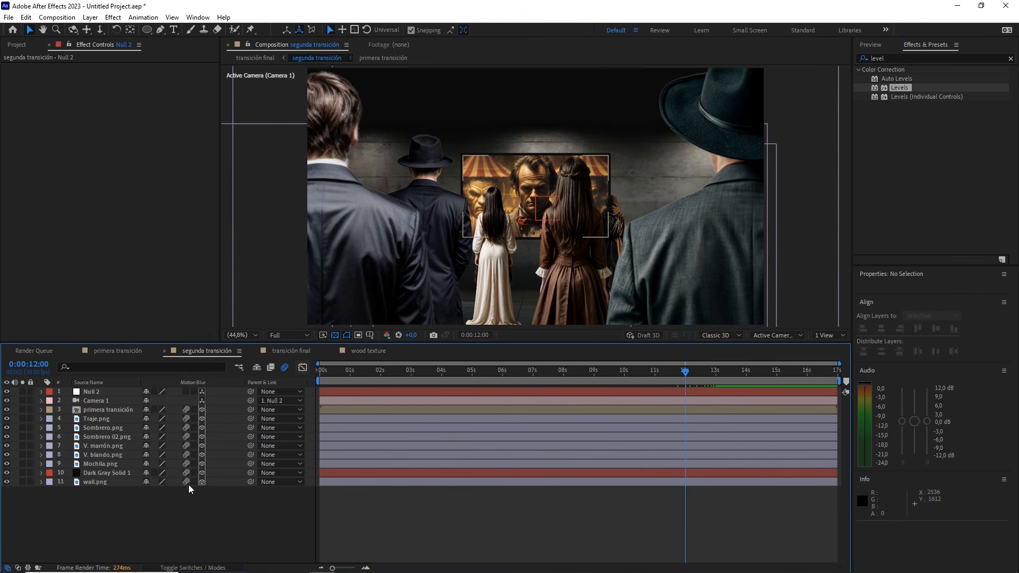
In transición final, collapse the layer properties and enable motion blur for the composition and all layers from wood texture to Black Solid 1
click(292, 351)
key(ctrl+a)
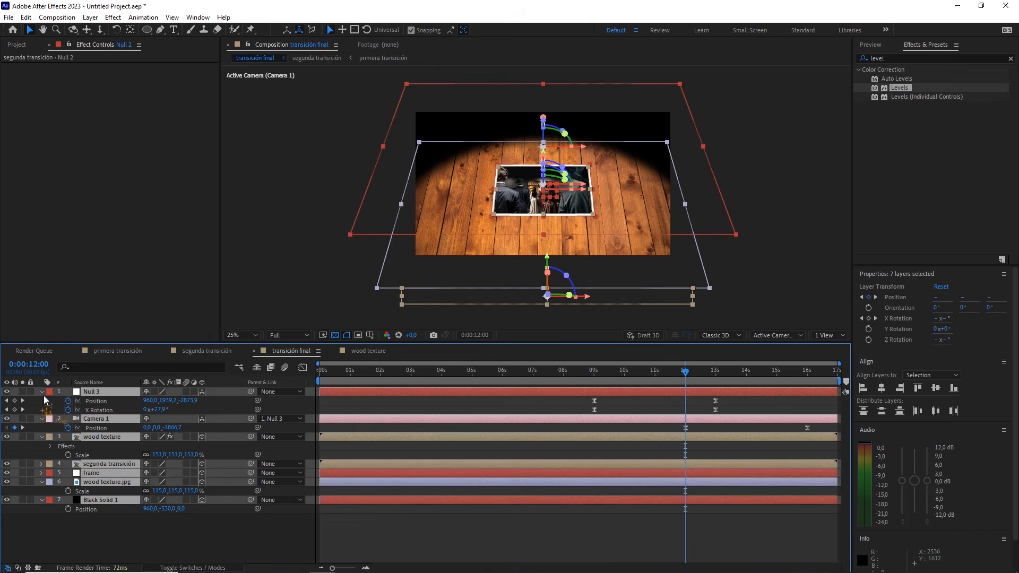
click(43, 393)
click(162, 463)
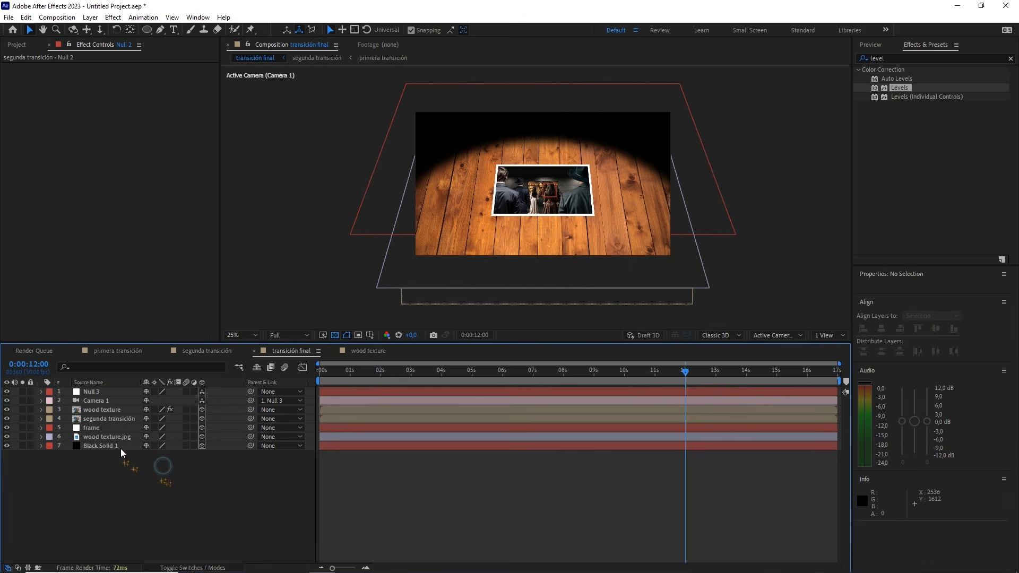
click(107, 411)
shift+click(107, 417)
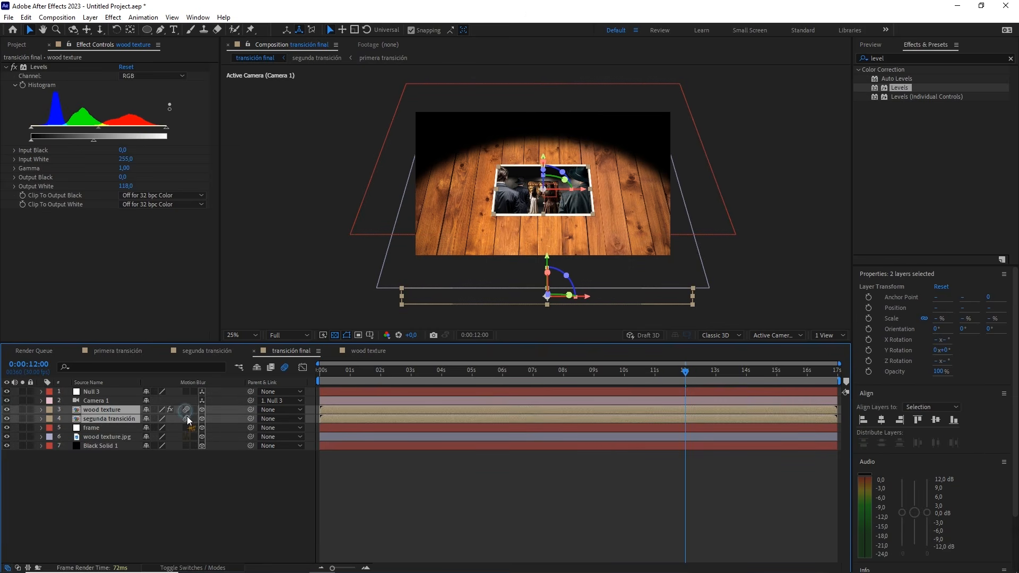
click(91, 428)
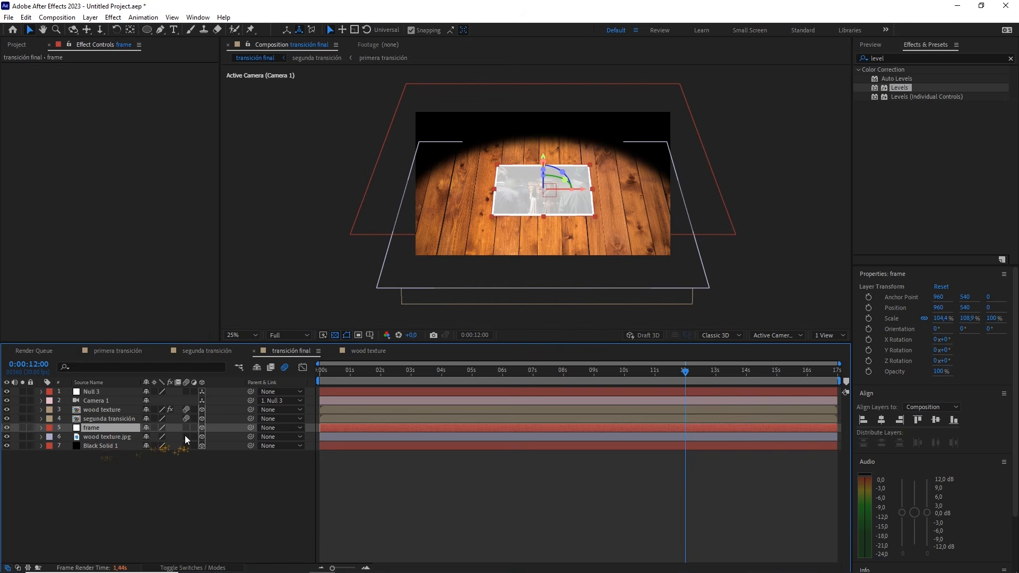
drag(186, 427, 187, 447)
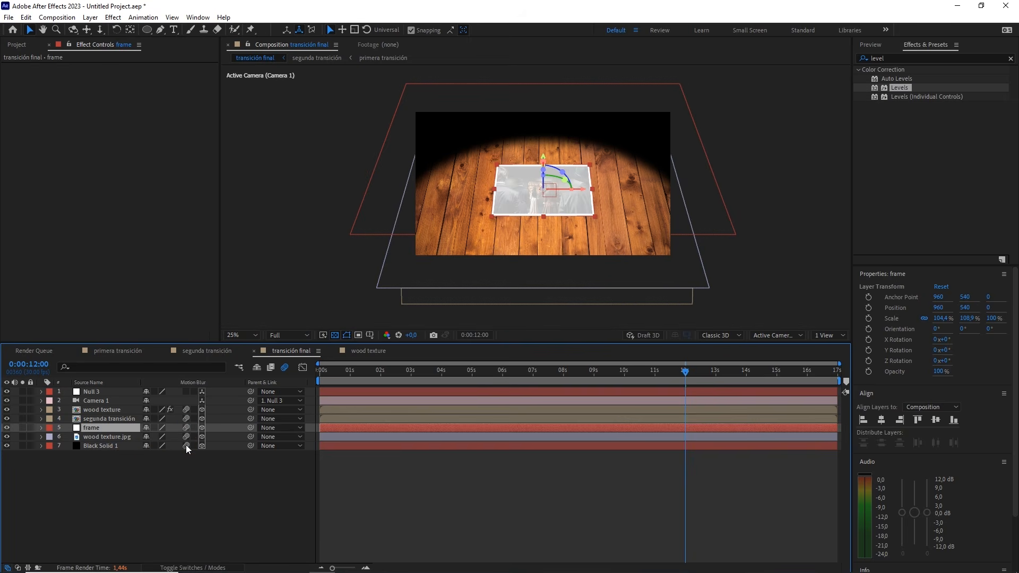
click(236, 482)
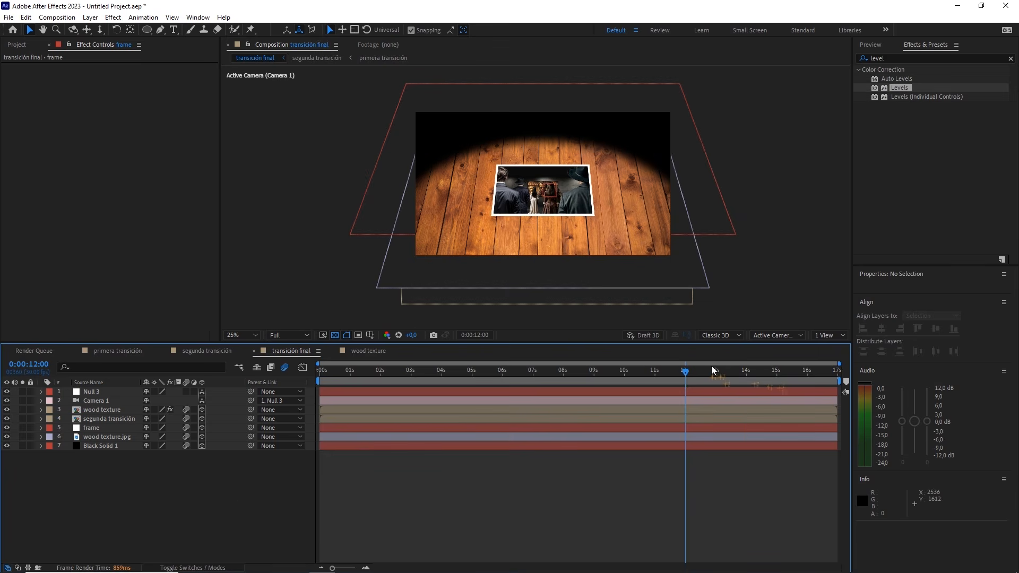
Add a Drop Shadow layer style to the frame layer around the photo on the wooden table
click(241, 335)
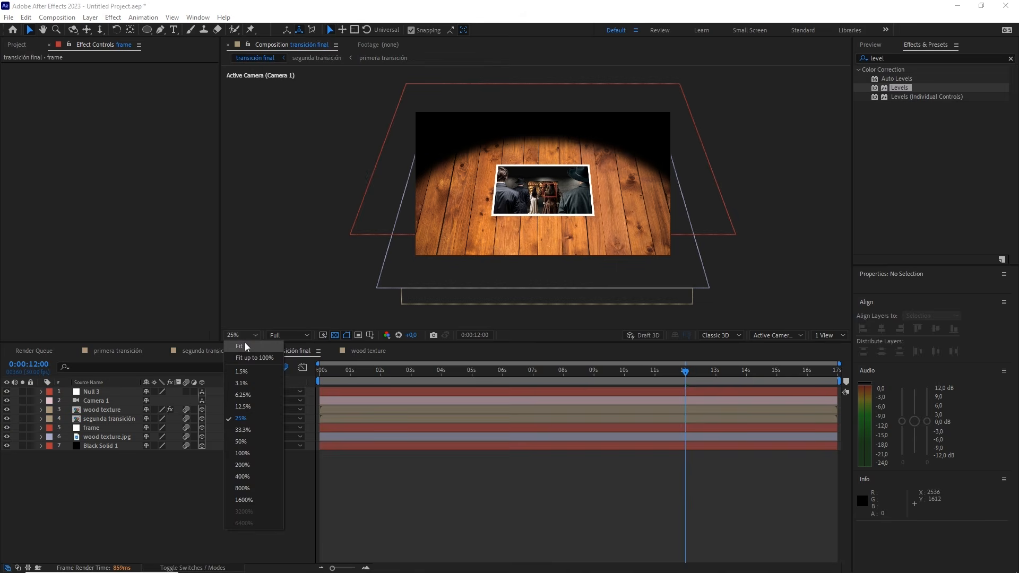
click(241, 355)
scroll(610, 276, up, 4)
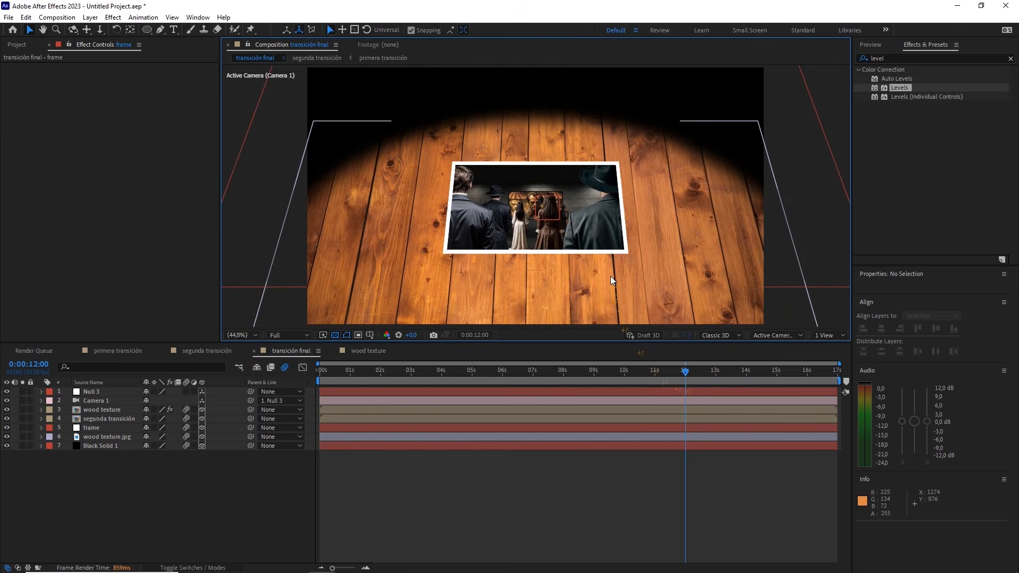
drag(603, 300, 610, 247)
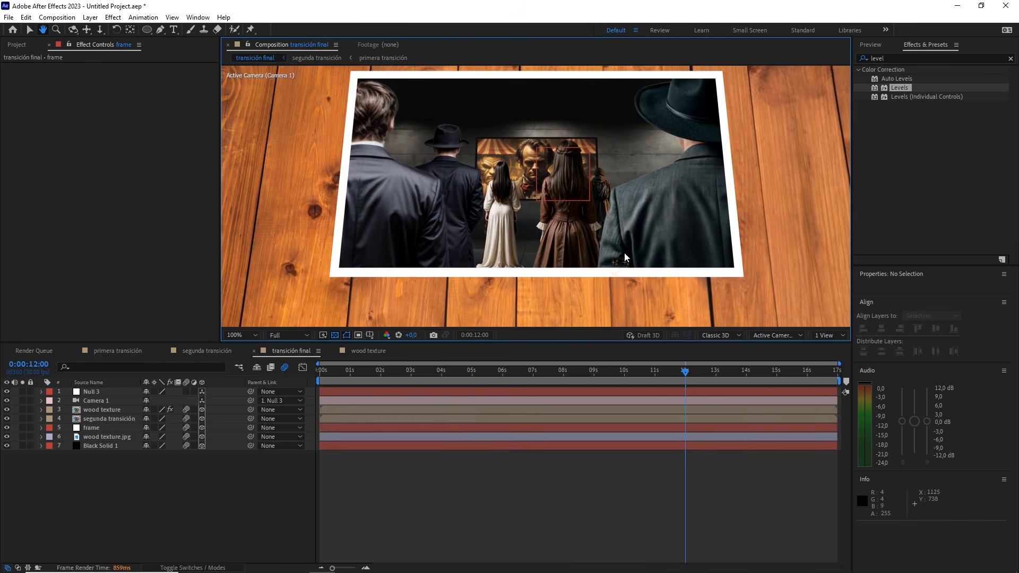
click(92, 428)
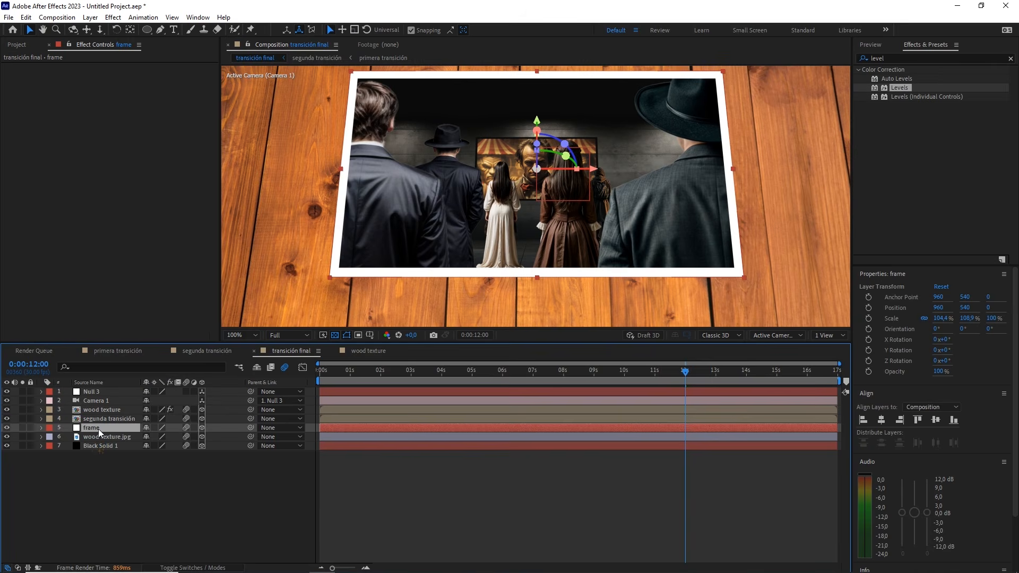
right_click(97, 428)
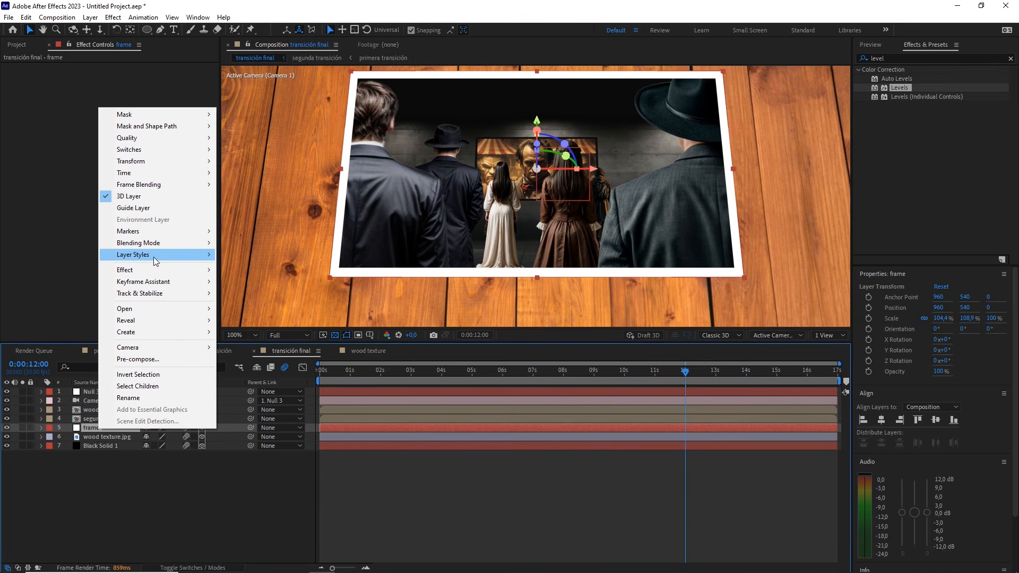
mouse_move(156, 260)
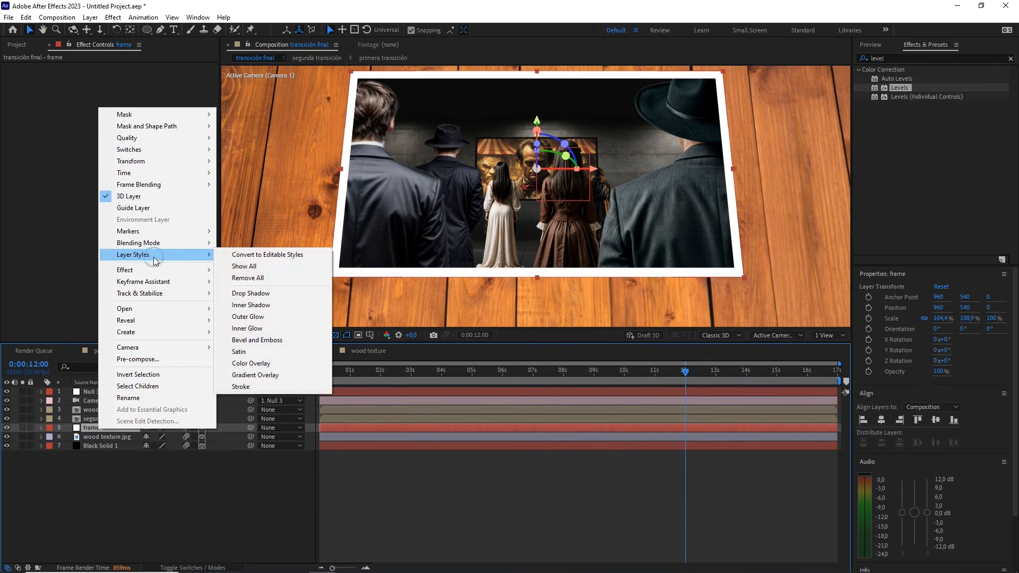
click(251, 295)
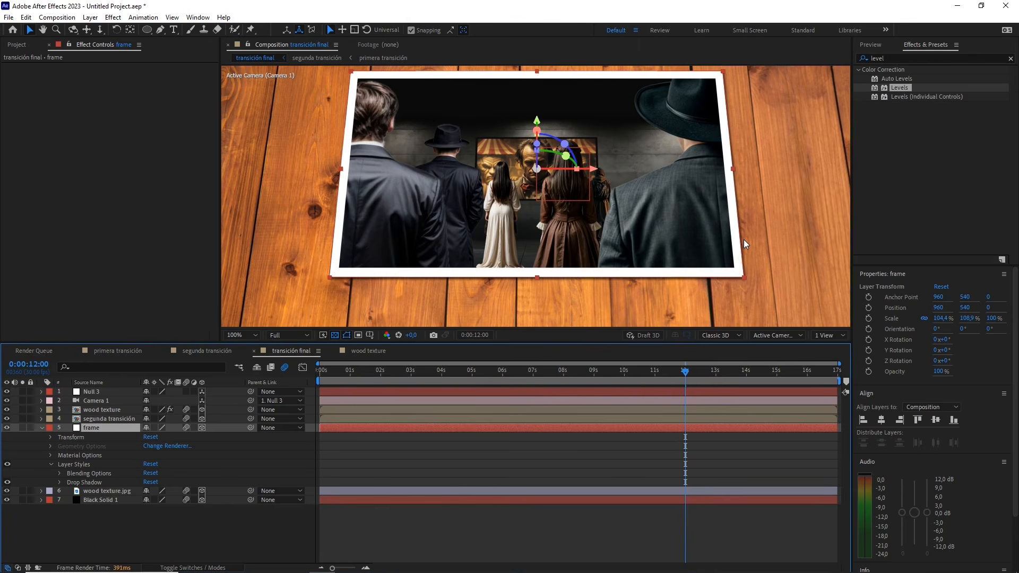
Compare the frame's lower edge with its layer styles off and on, then fit the composition in the viewer and collapse the layer
key(period)
drag(526, 290, 586, 106)
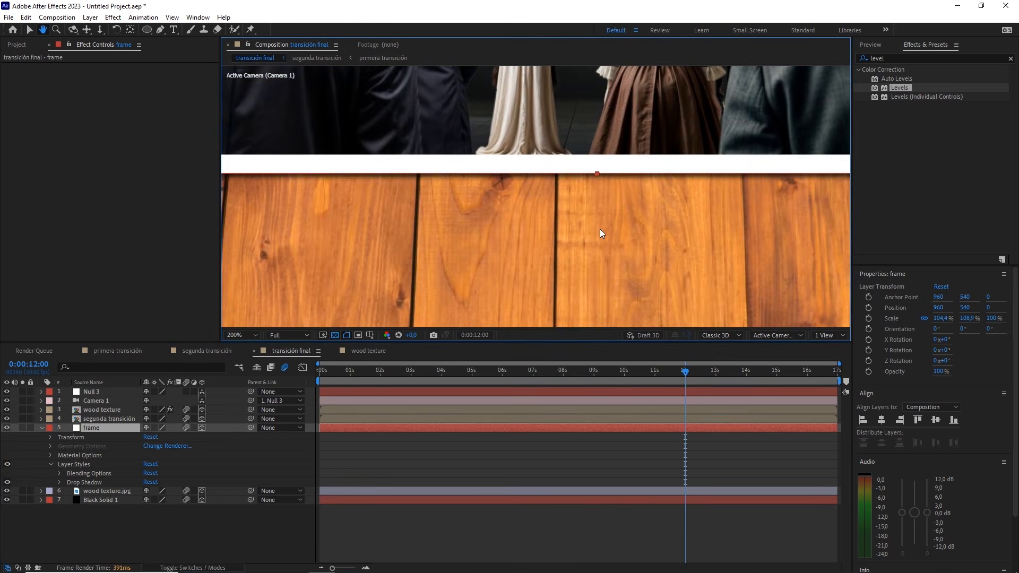
click(7, 464)
click(7, 464)
key(comma)
key(comma)
key(comma)
key(comma)
key(comma)
key(comma)
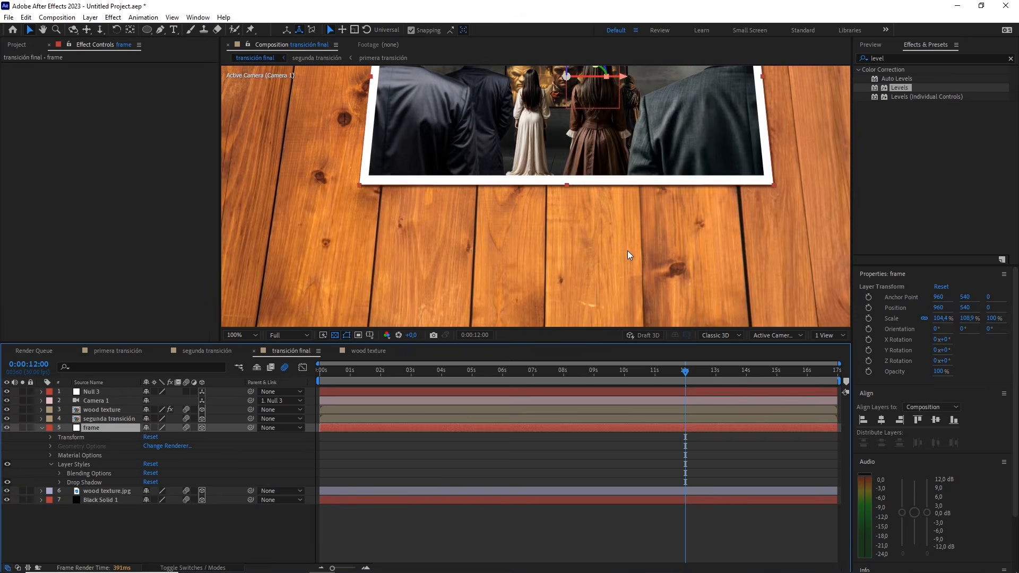
click(242, 335)
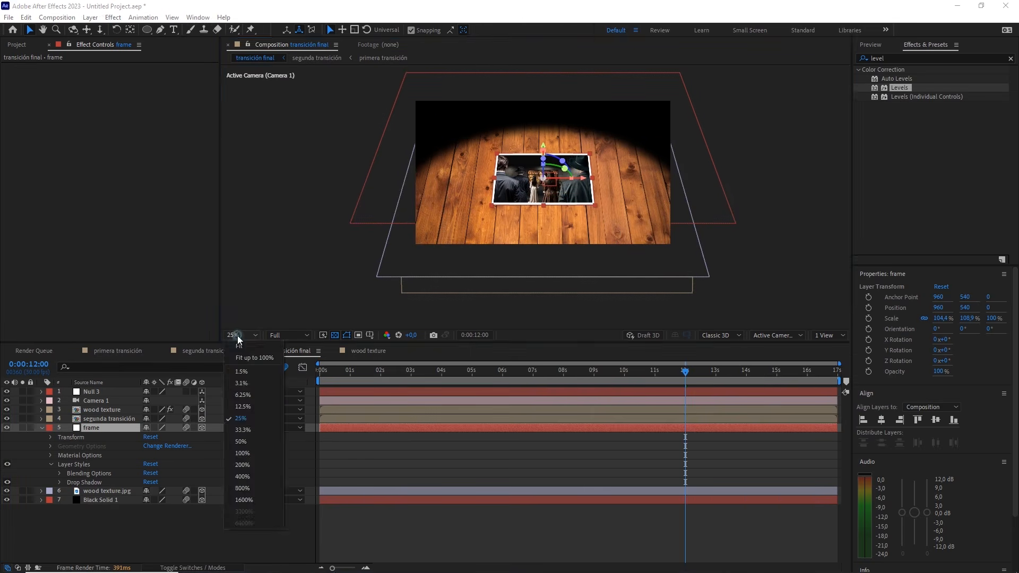
click(240, 378)
click(42, 427)
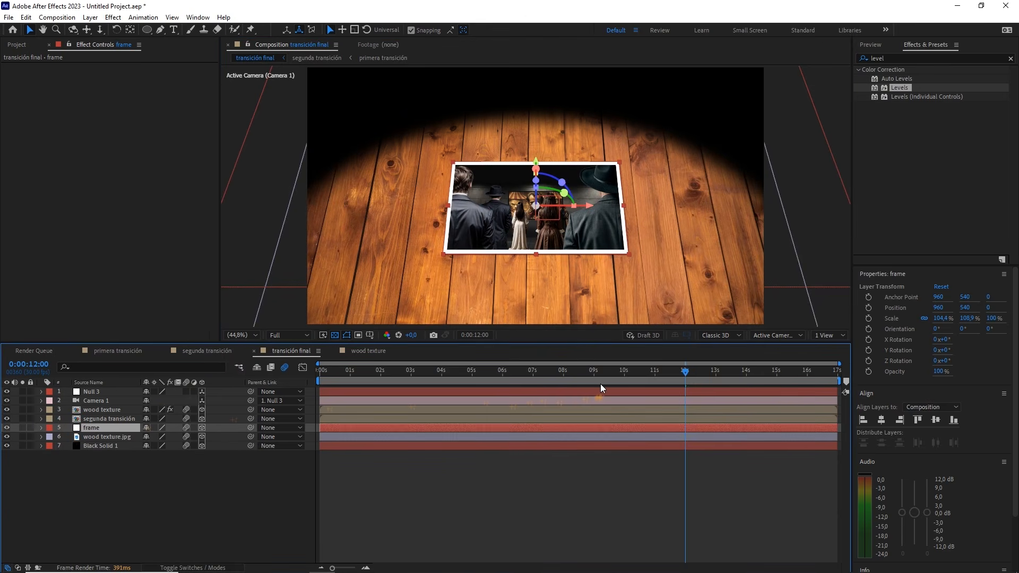
Return to the start of transición final, lower the preview resolution to Quarter, and play the whole animation
drag(613, 377, 240, 476)
click(240, 476)
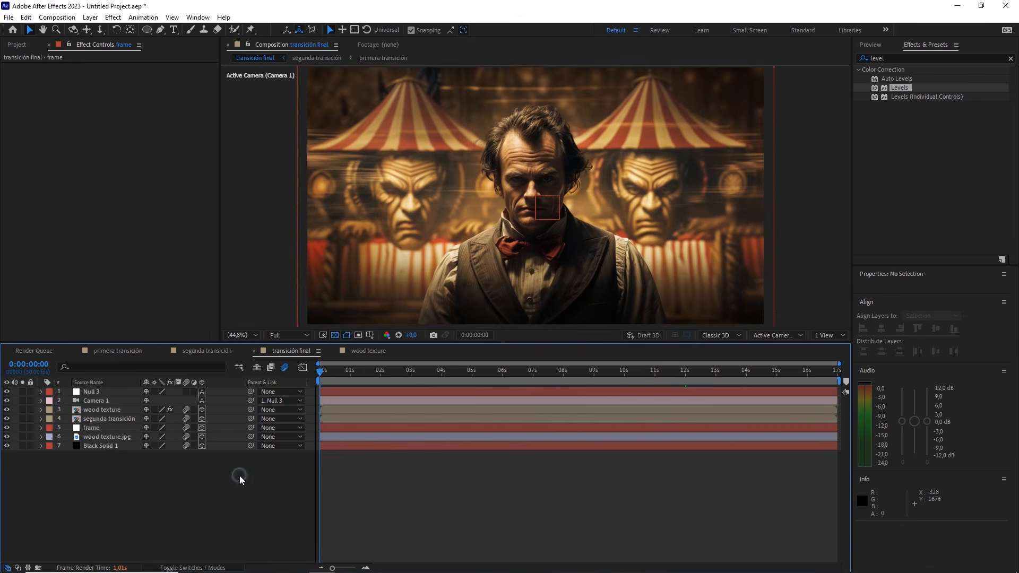
click(287, 335)
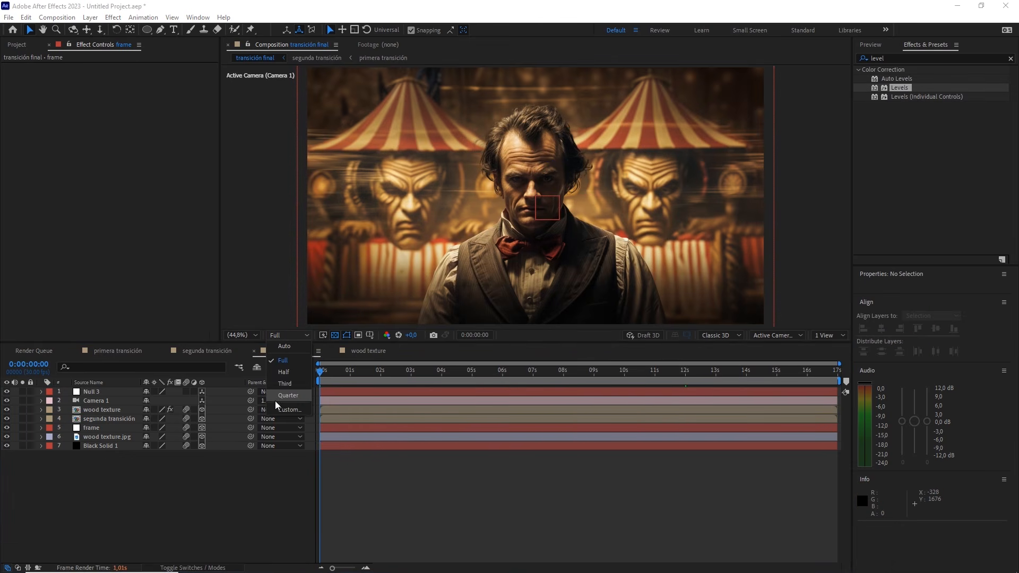
click(287, 395)
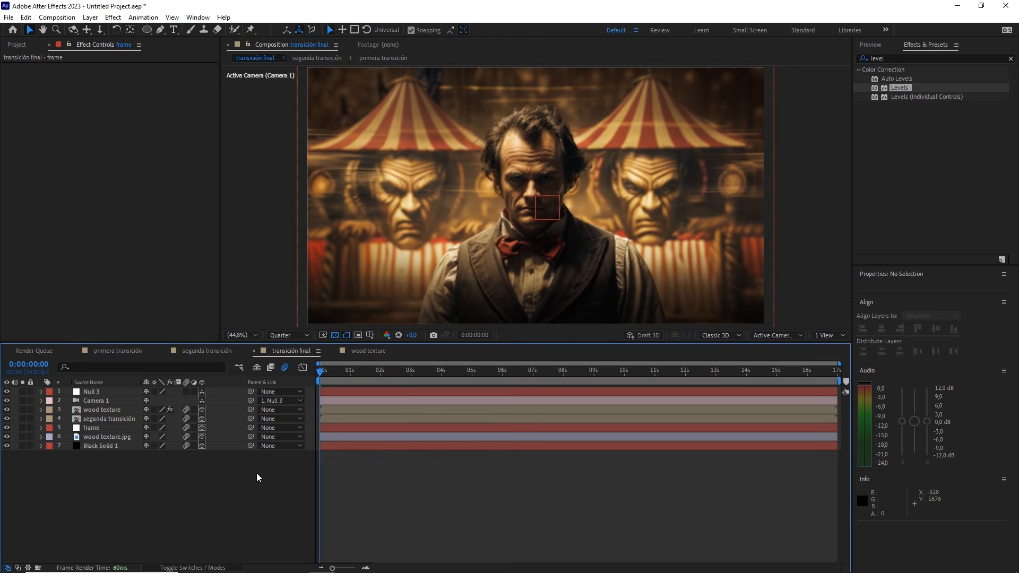
key(space)
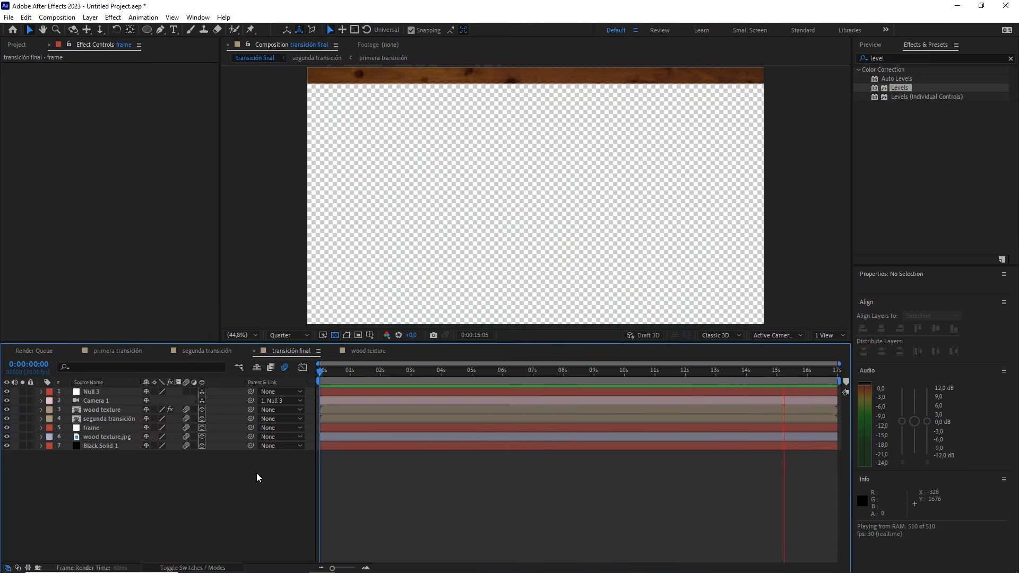
key(space)
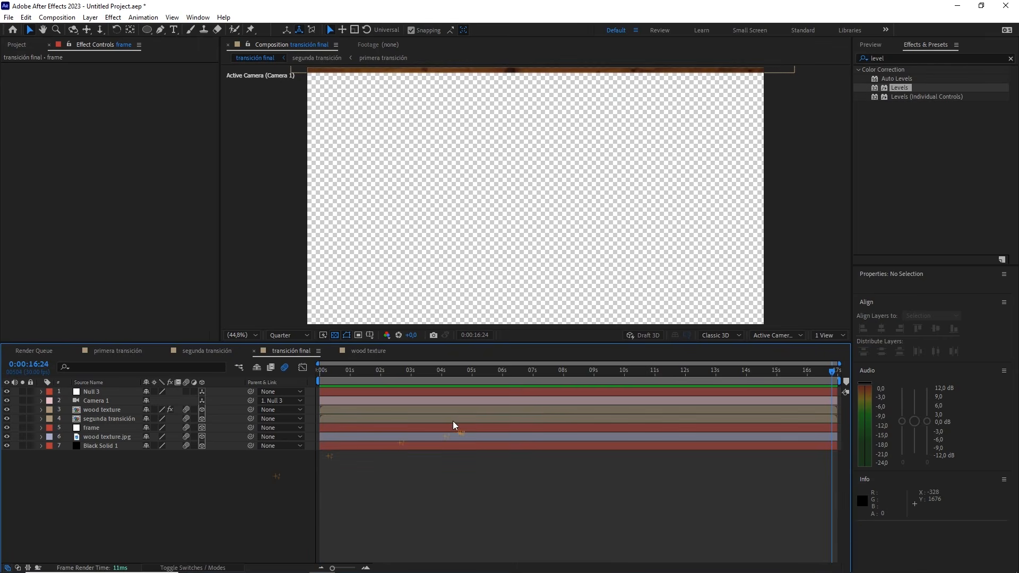
Reveal the keyframes of all layers and set Camera 1's Y position to 3300 at the 16-second keyframe
drag(247, 509, 89, 393)
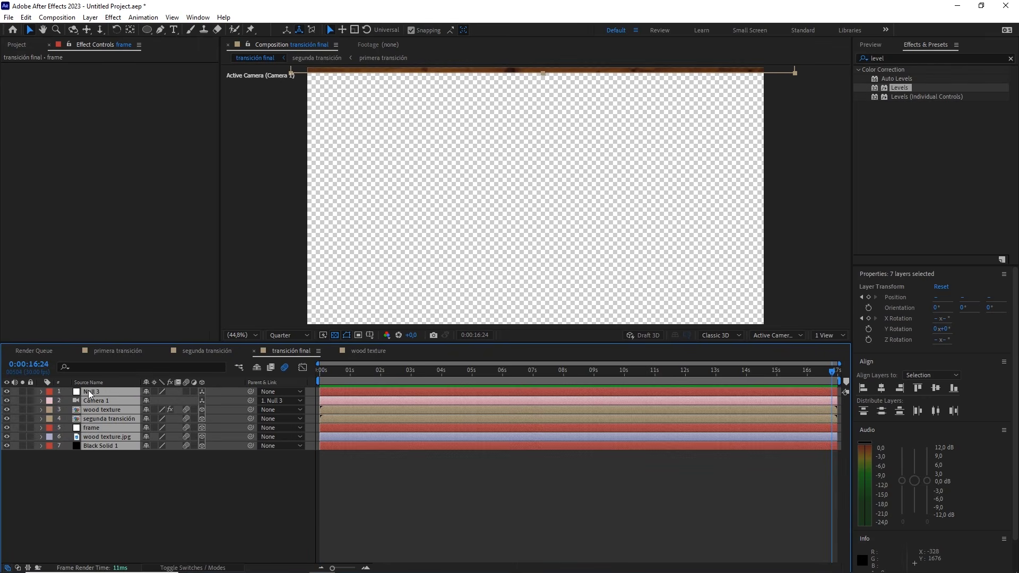
key(u)
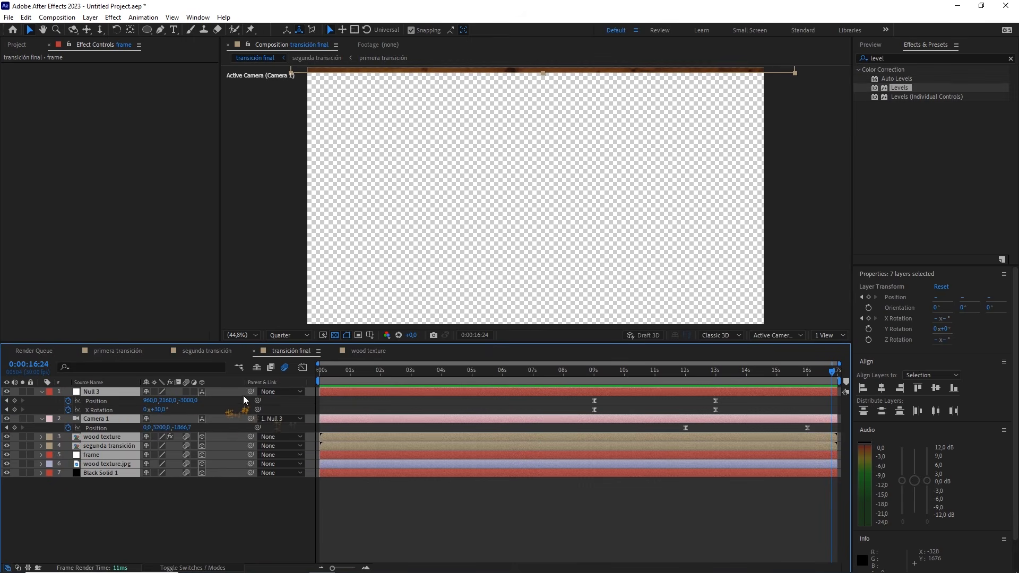
drag(810, 371, 805, 372)
click(807, 428)
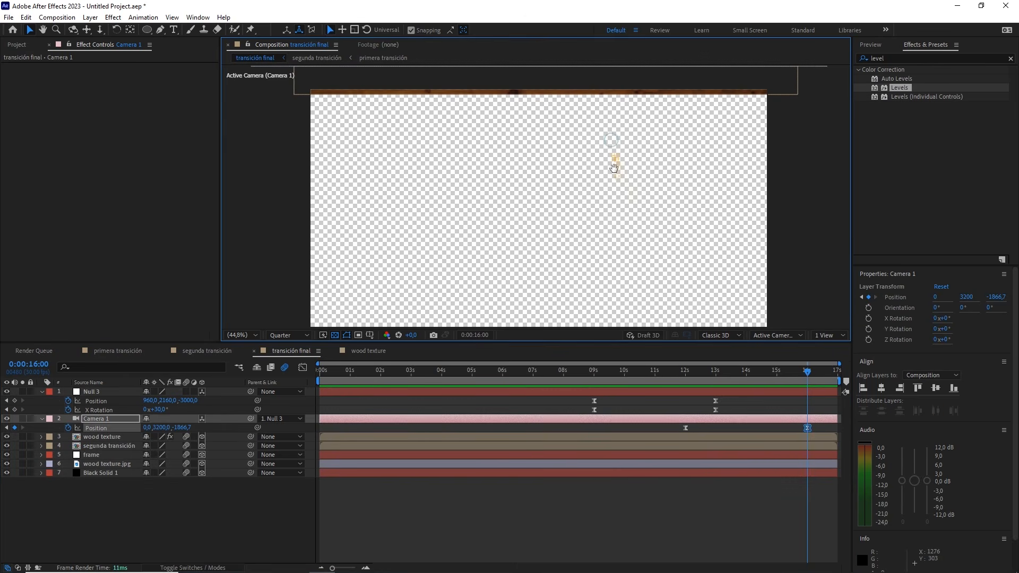
drag(166, 428, 229, 417)
click(162, 427)
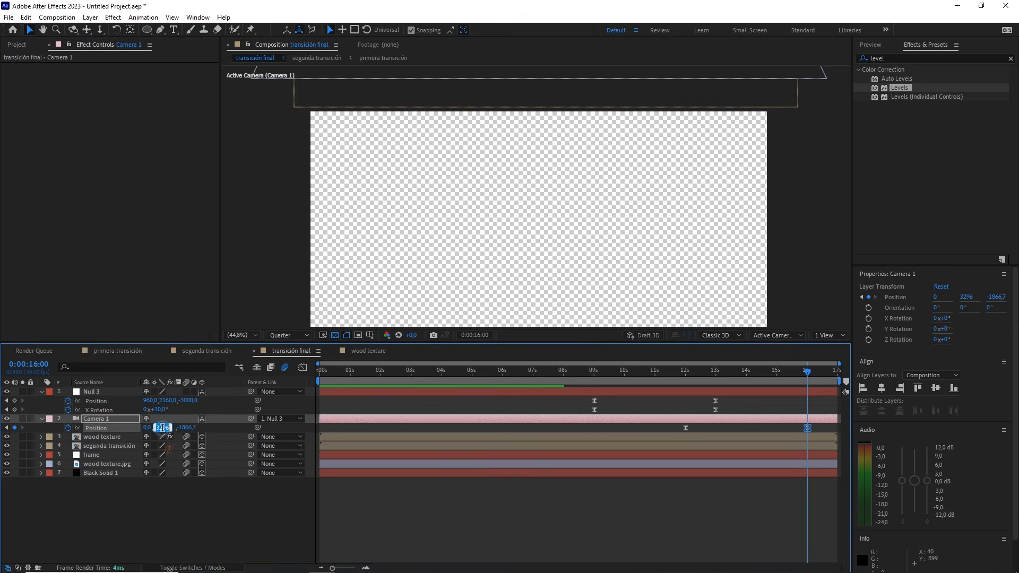
click(227, 507)
Return to the start of the timeline and preview the animation with the revised camera move
drag(358, 374, 305, 387)
click(243, 335)
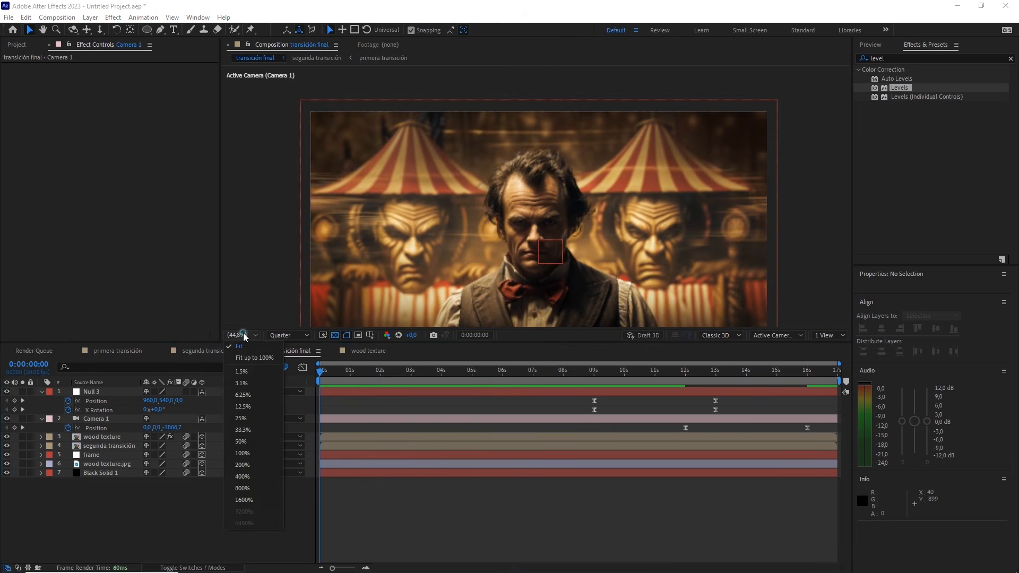
click(244, 346)
click(251, 499)
key(space)
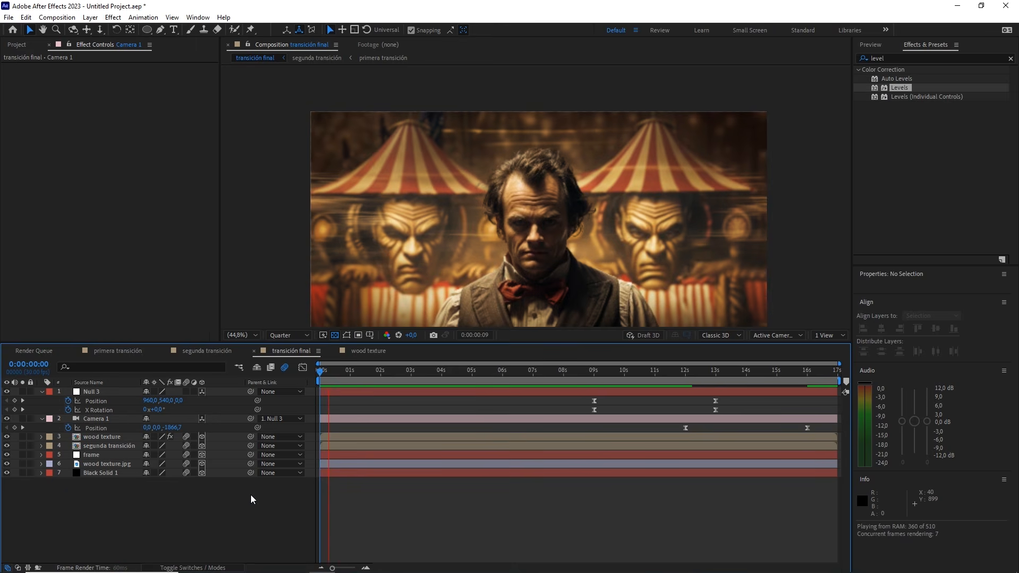
Stop the preview, recentre the full frame in the viewer at Fit magnification, and replay the animation from the beginning
click(241, 336)
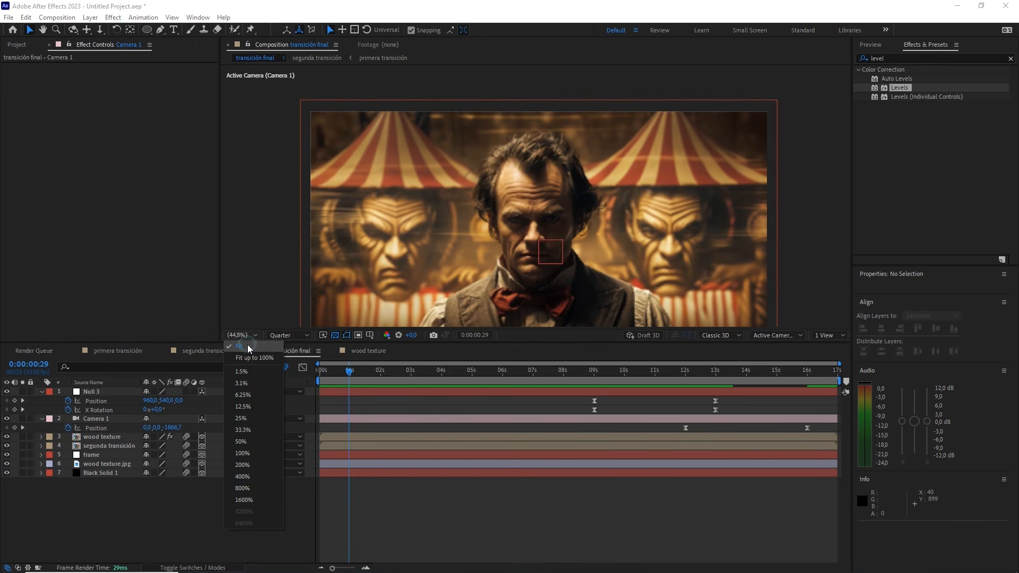
click(248, 348)
key(space)
drag(485, 273, 482, 235)
scroll(461, 246, down, 2)
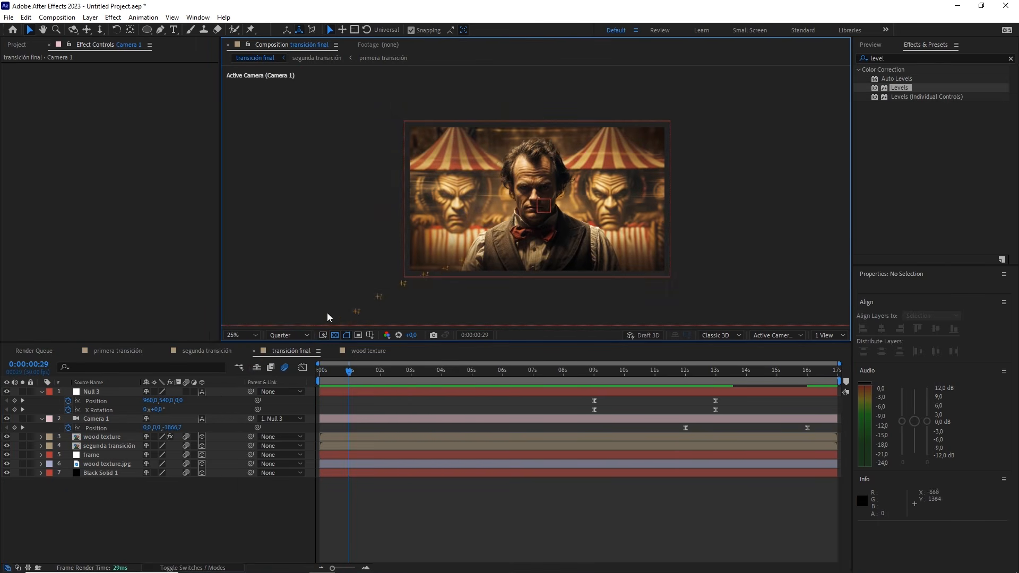
click(239, 336)
click(241, 346)
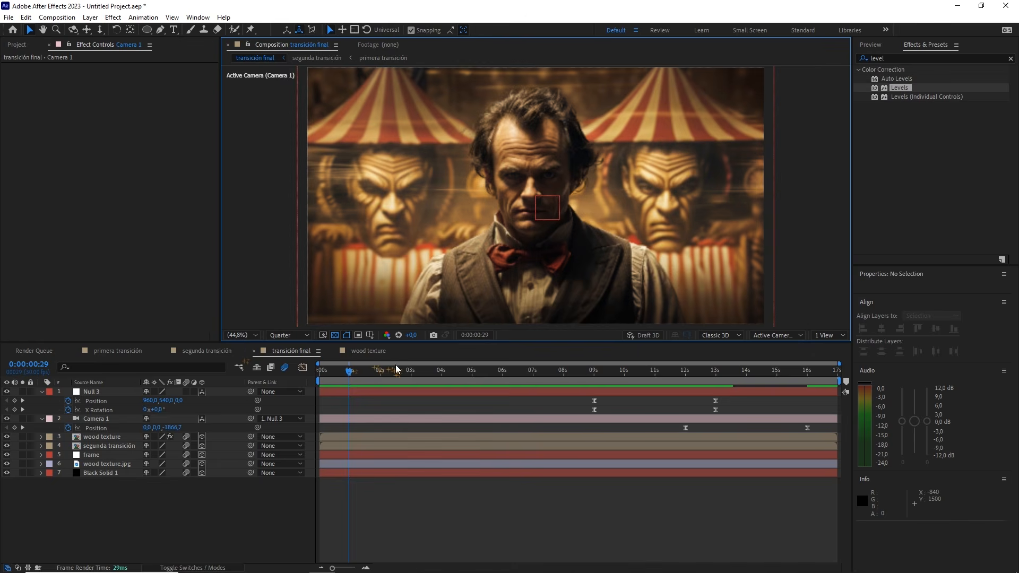
drag(396, 368, 276, 383)
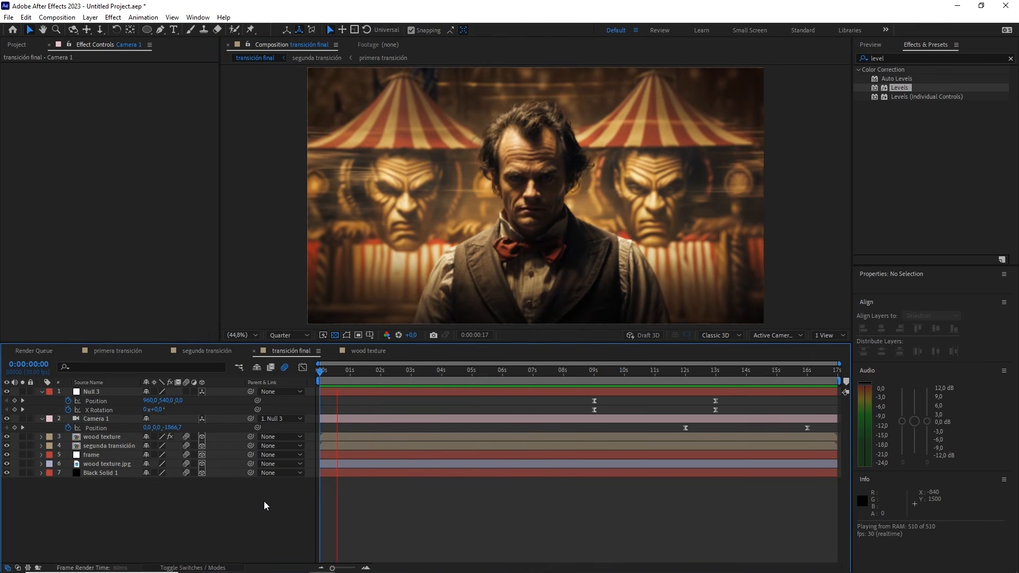